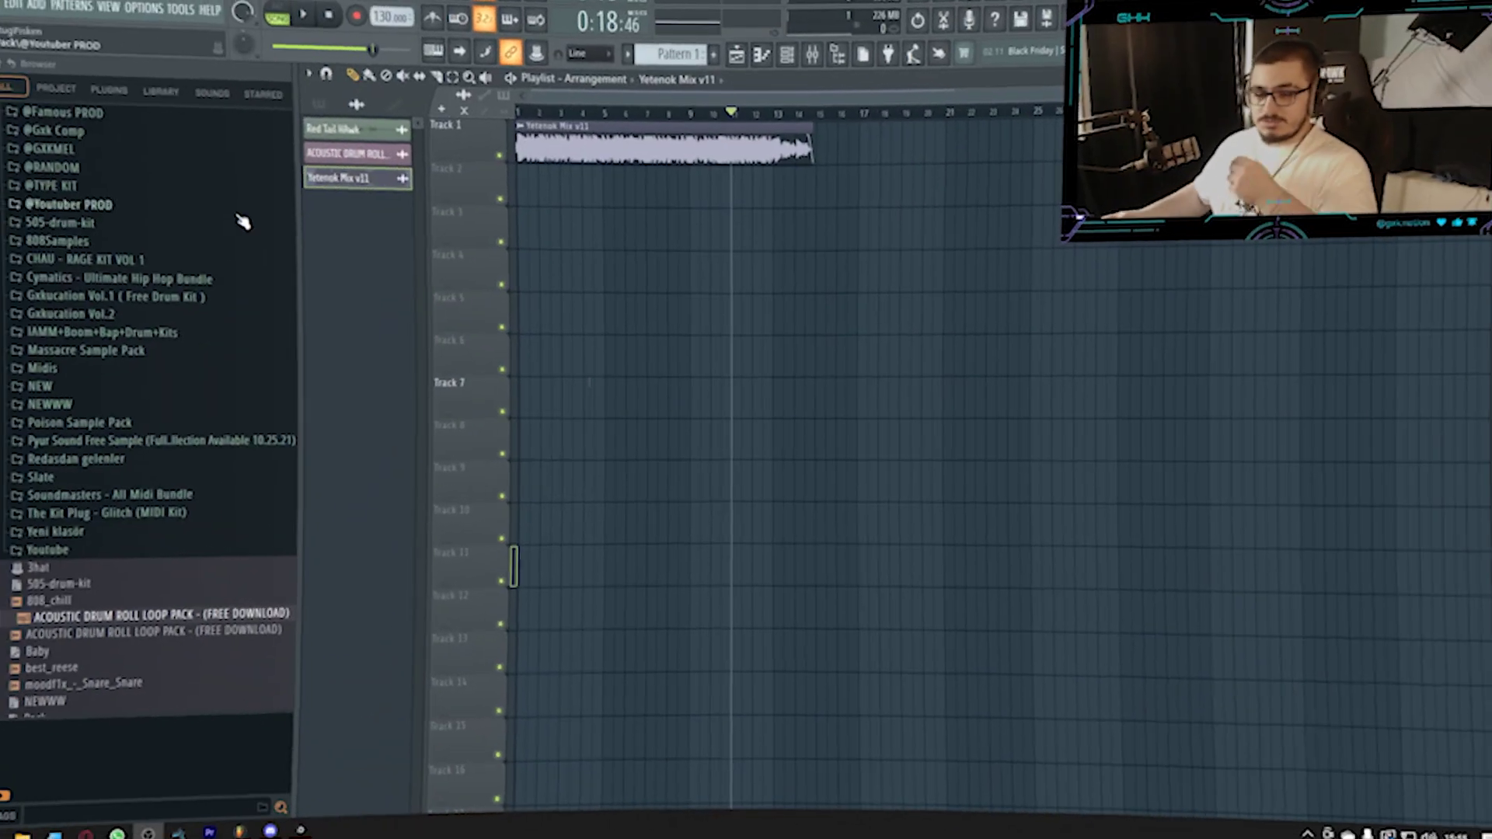
# Show the channel rack and add a Kepler synthesizer channel
pyautogui.click(786, 54)
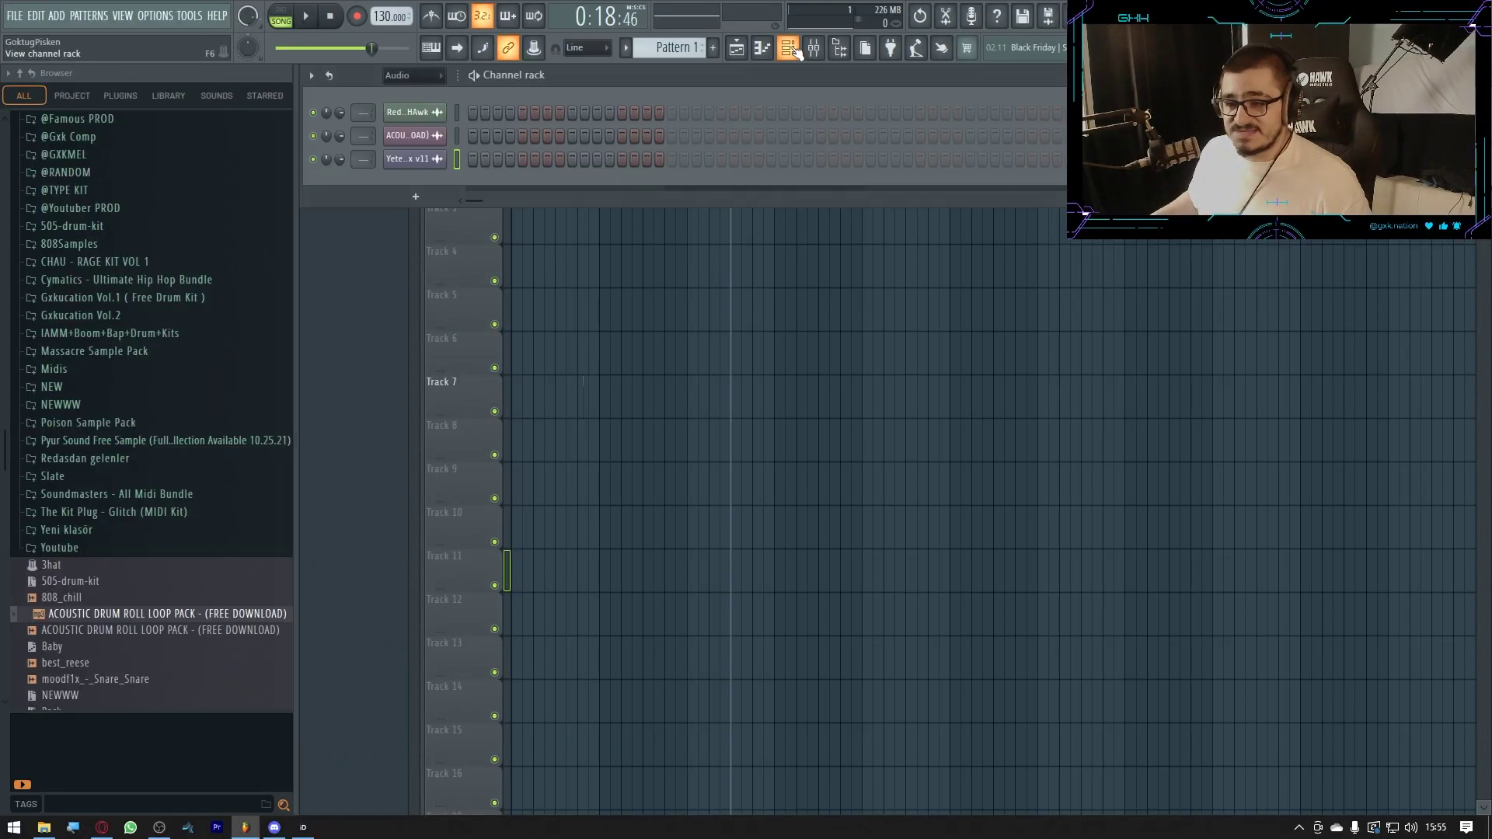
pyautogui.click(417, 198)
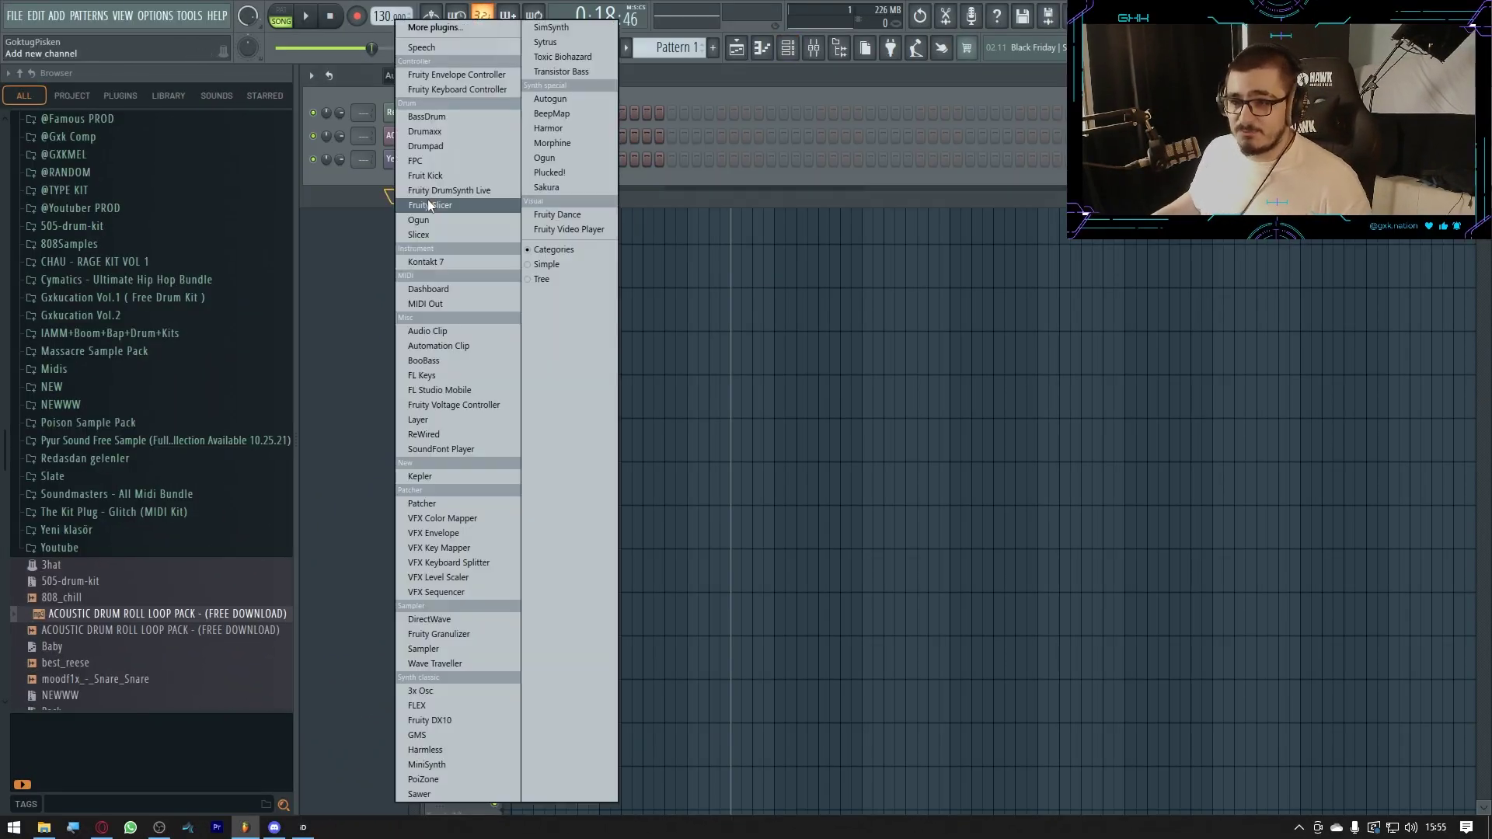
pyautogui.click(420, 477)
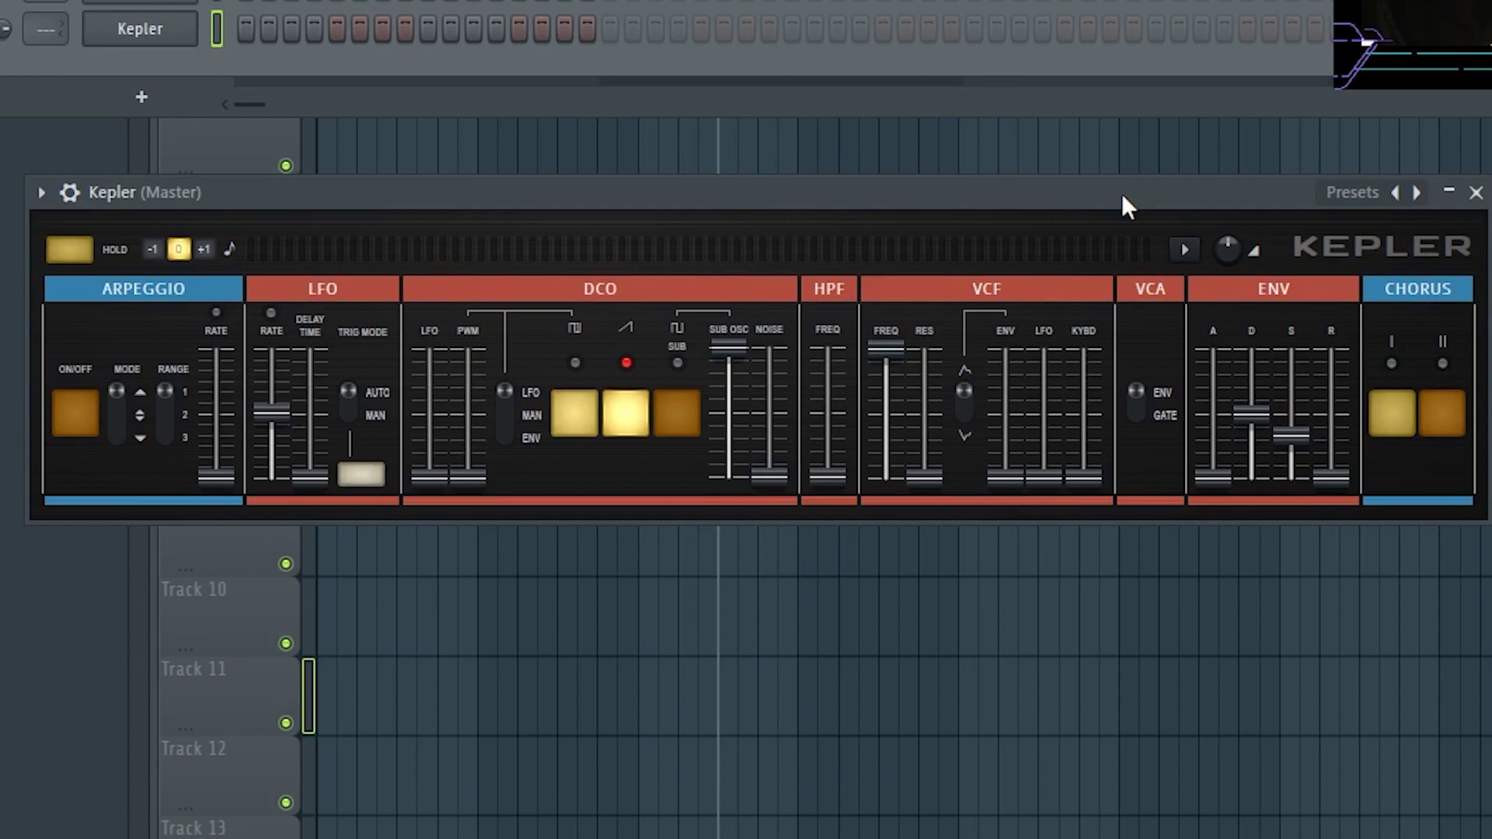
# Show the mixer and search the effect plugins for "vin"
pyautogui.press('F9')
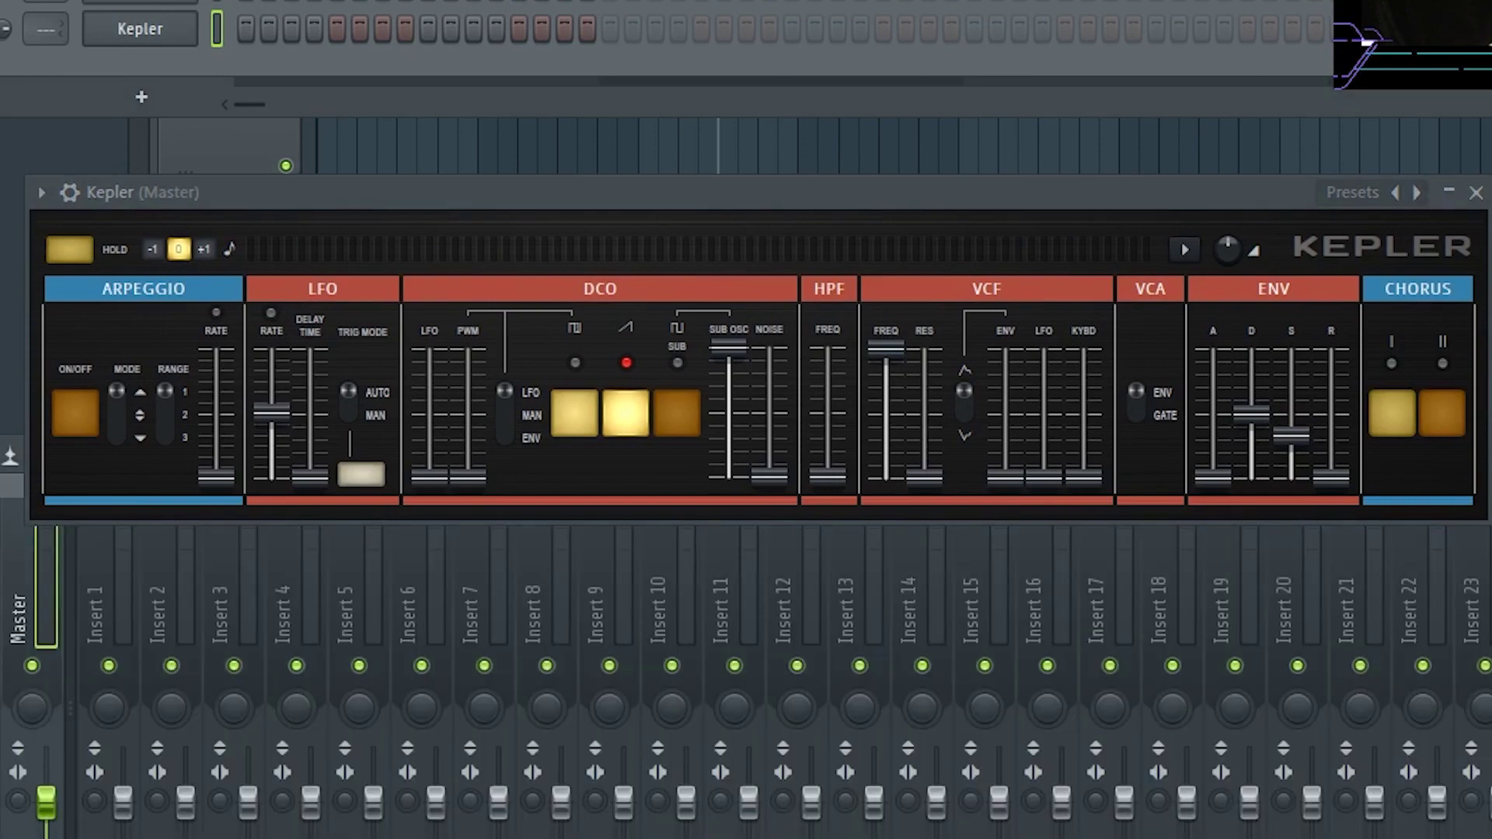
pyautogui.write('vin')
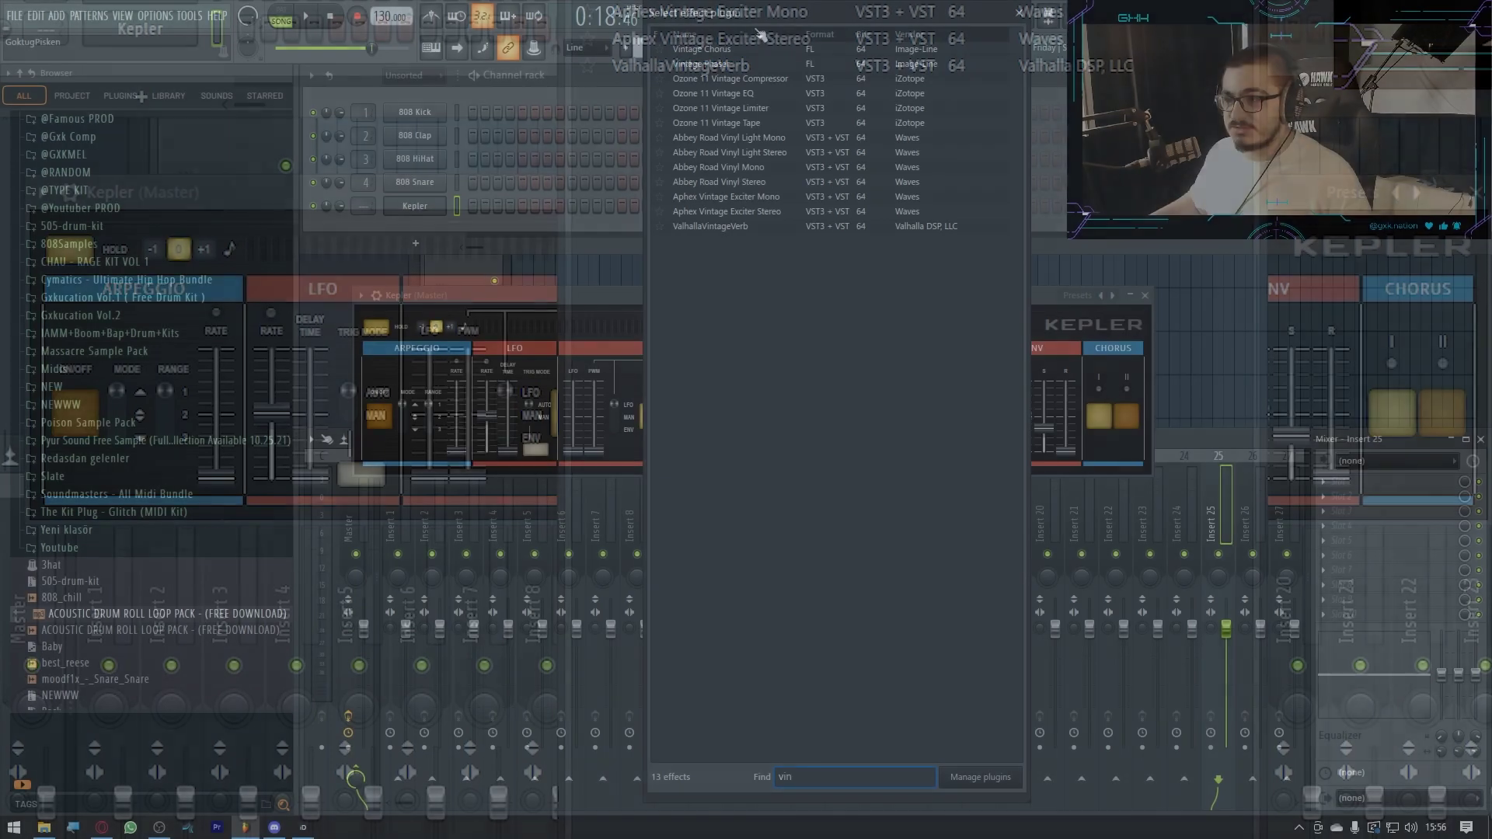
pyautogui.press('Return')
# Load the Fake feelings MIDI file from the Midis folder into the Kepler channel and move the Kepler window aside
pyautogui.moveTo(373, 163); pyautogui.dragTo(456, 440)
pyautogui.click(735, 424)
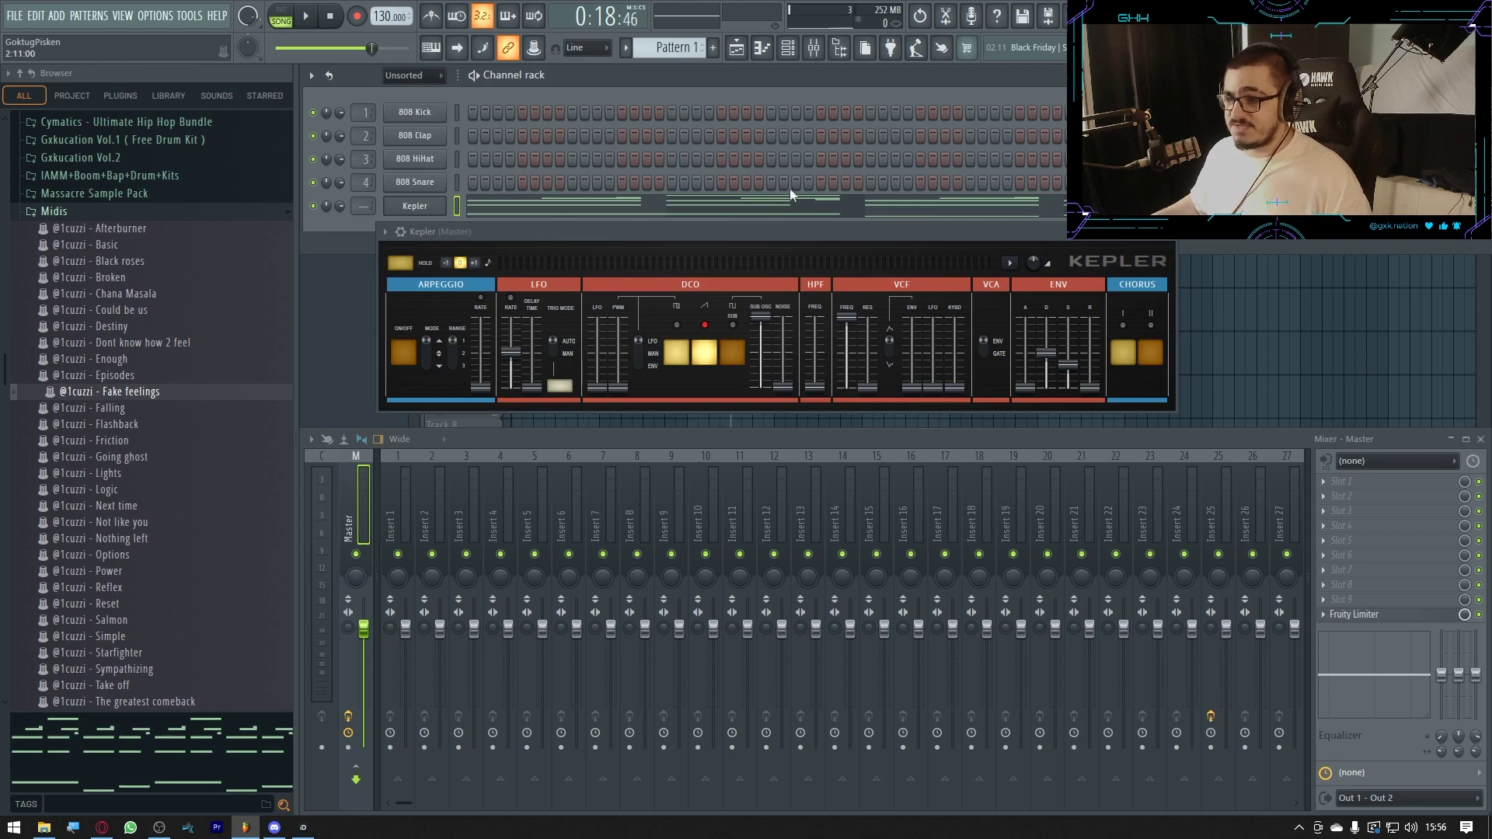
pyautogui.moveTo(733, 235); pyautogui.dragTo(726, 269)
# Audition the Kepler keys presets from Airbrush to Bluestock and the Angryarp preset with the pattern playing
pyautogui.click(713, 261)
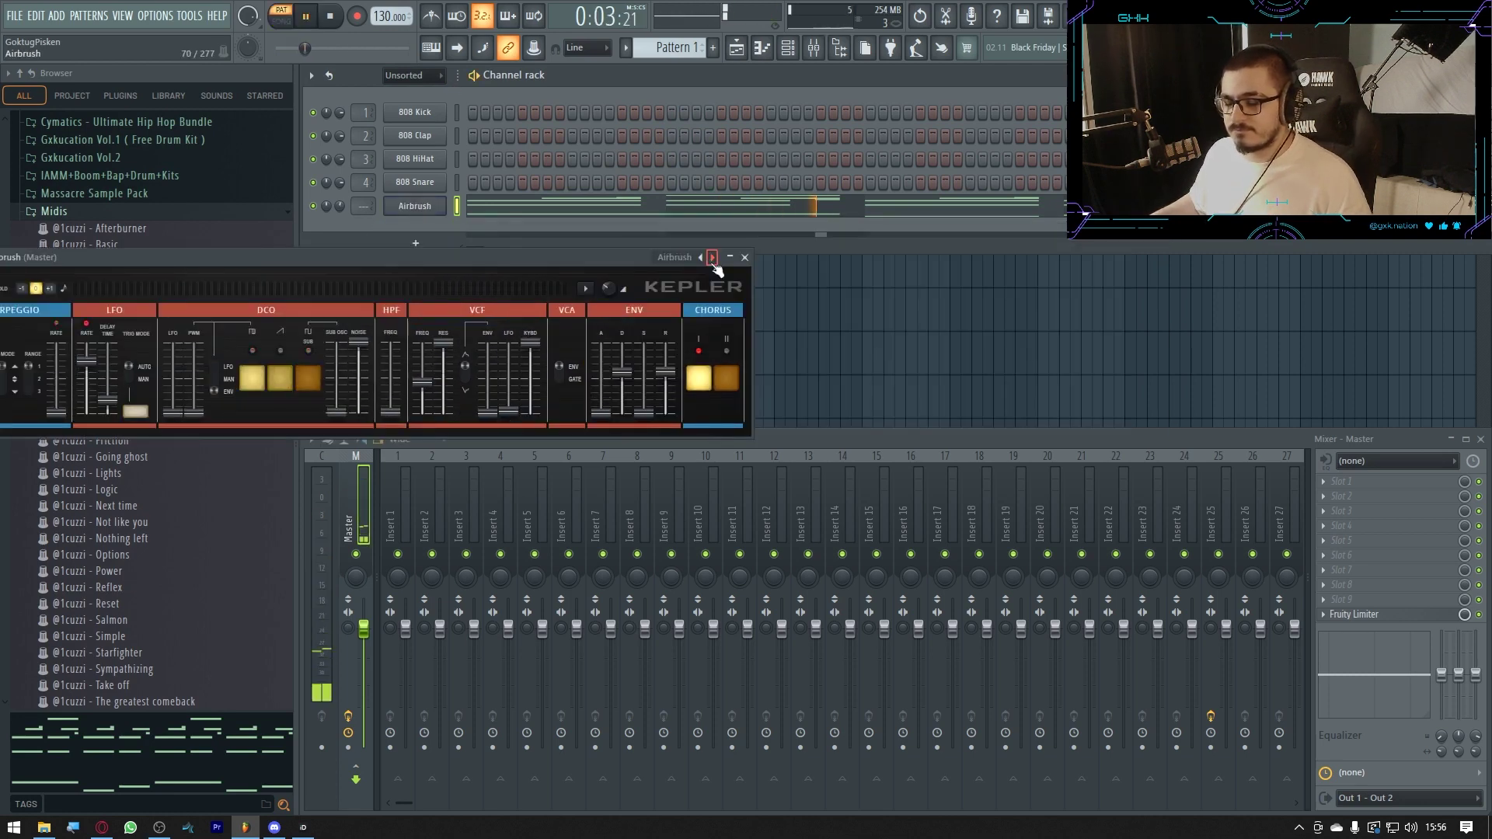
pyautogui.click(713, 261)
pyautogui.click(713, 261)
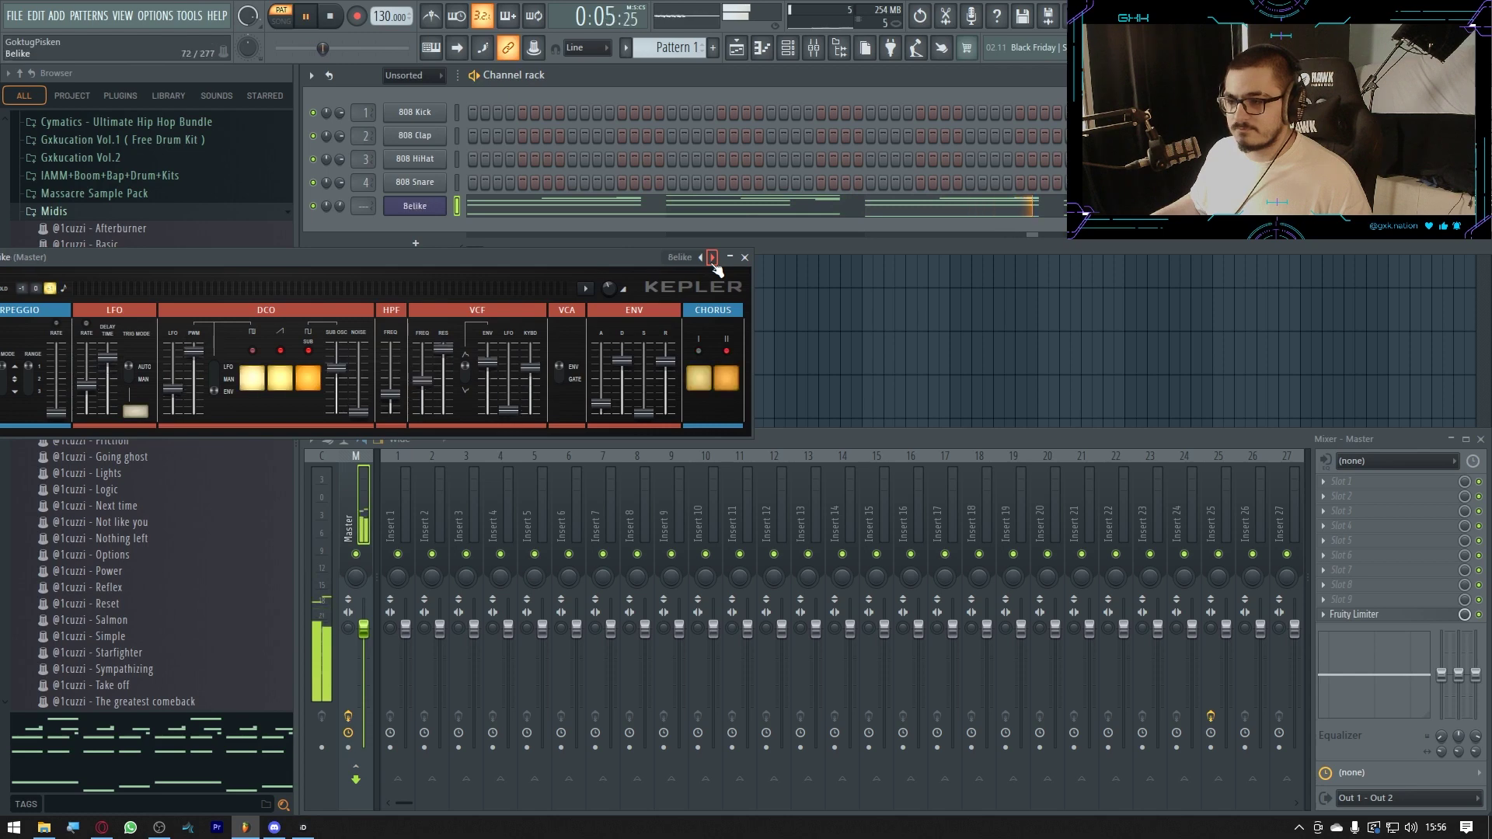
pyautogui.click(713, 261)
pyautogui.click(681, 257)
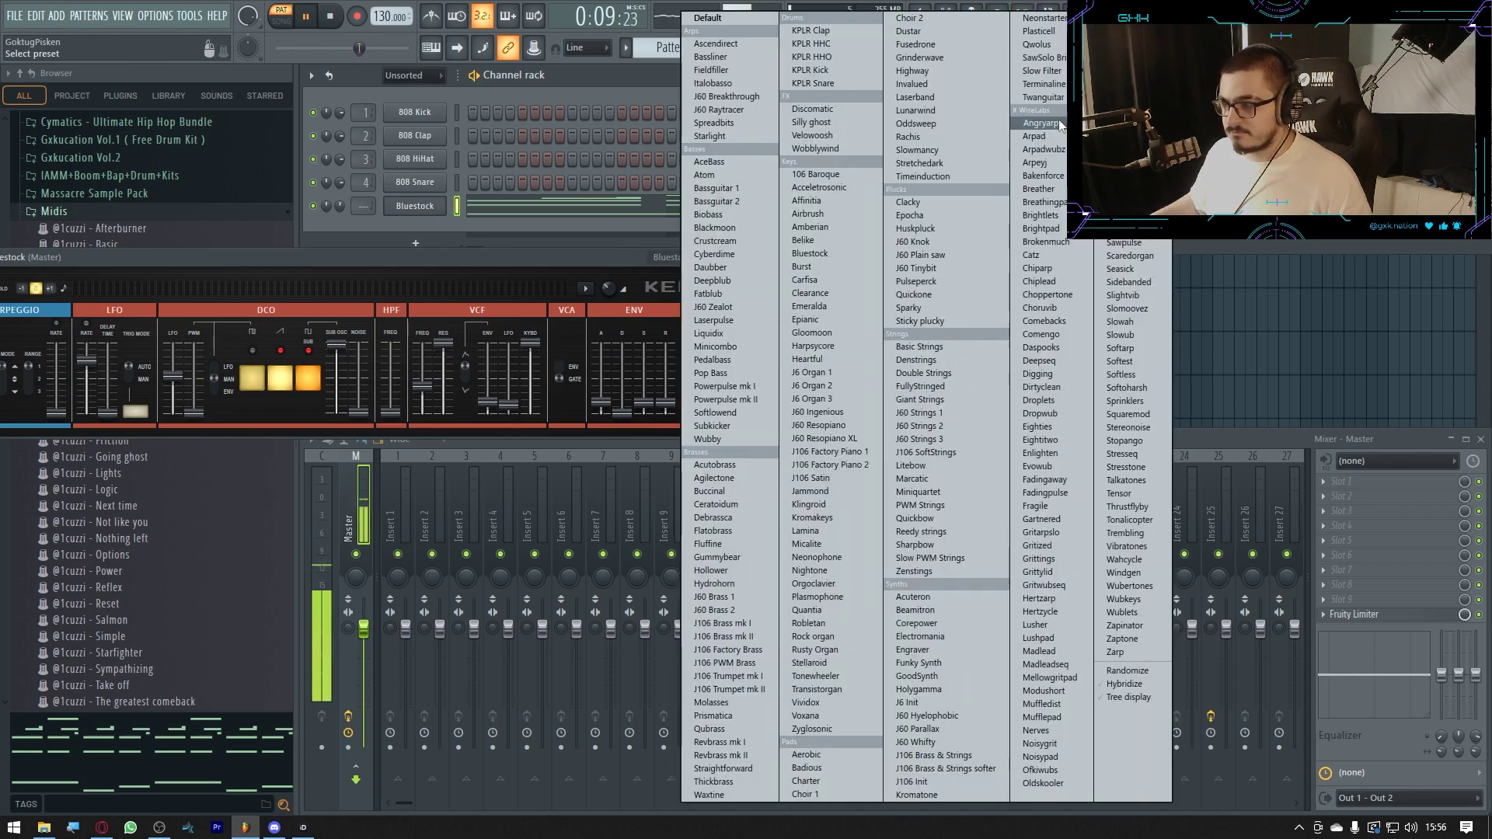
pyautogui.click(1034, 136)
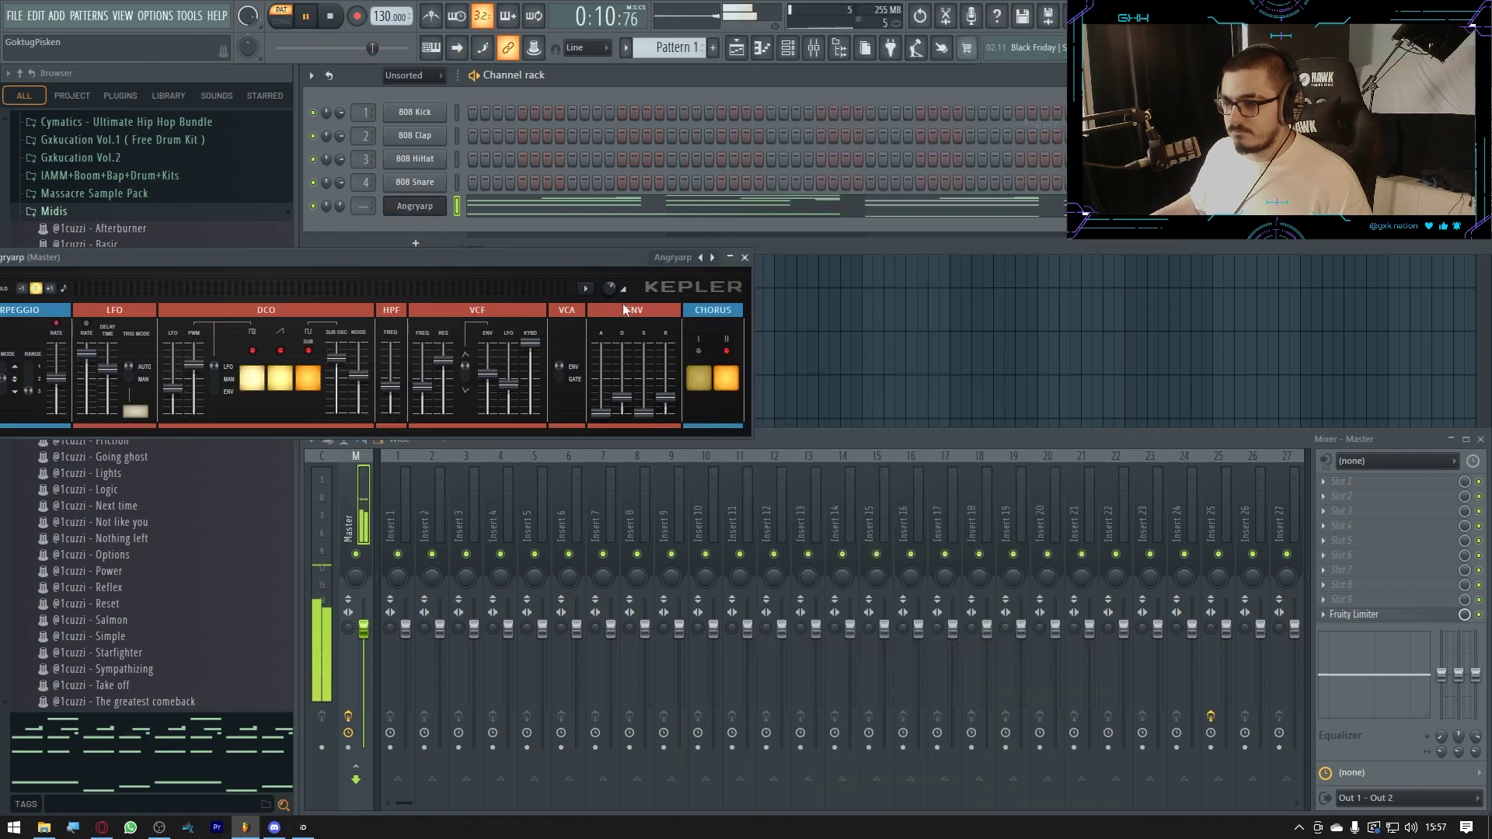
# Go through the Kepler pad presets from Aerobic and settle on Choir 1, closing the plugin window and stopping playback
pyautogui.click(681, 257)
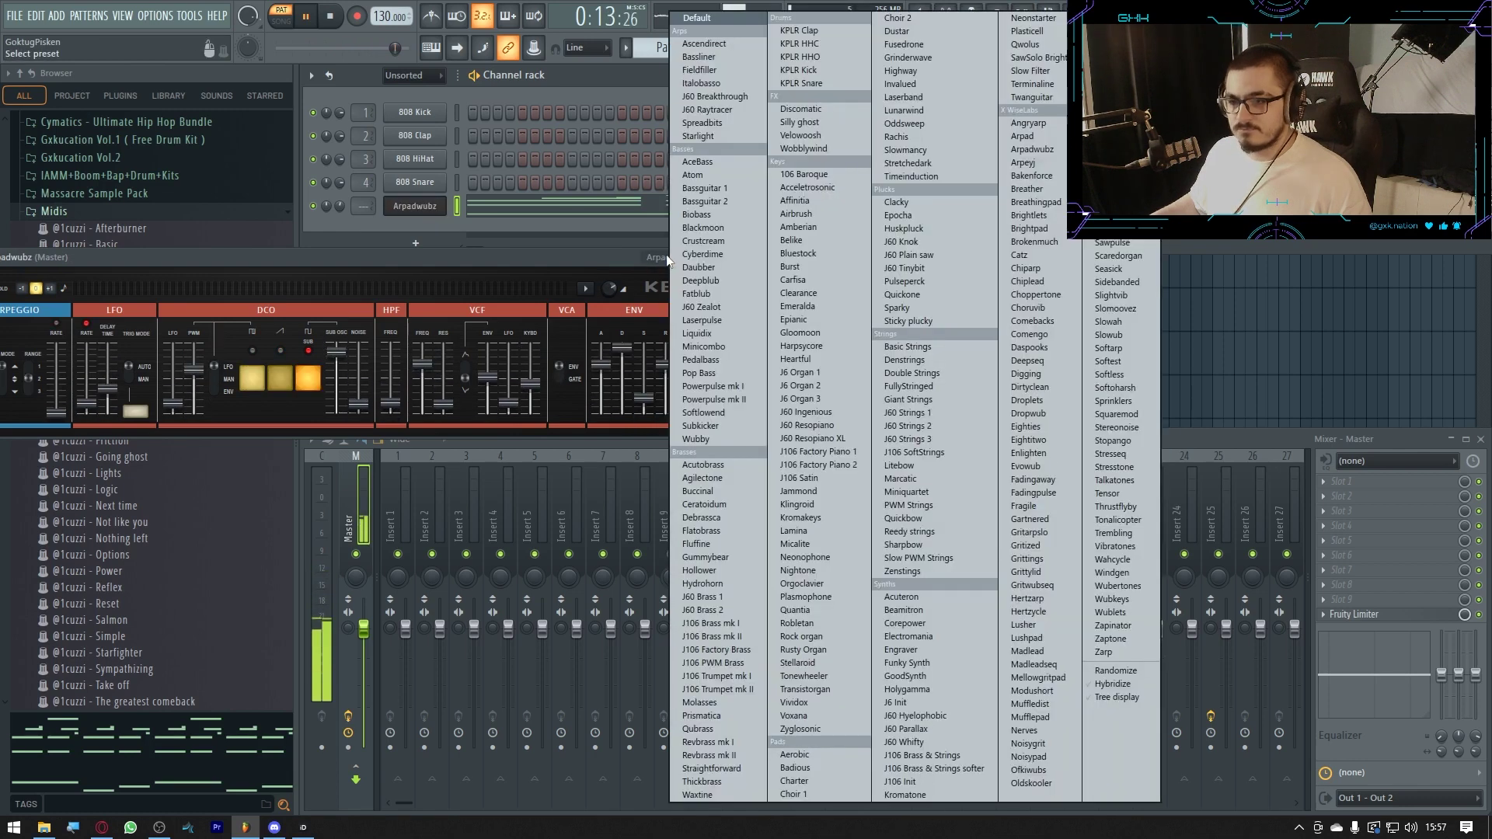
pyautogui.click(712, 217)
pyautogui.click(712, 257)
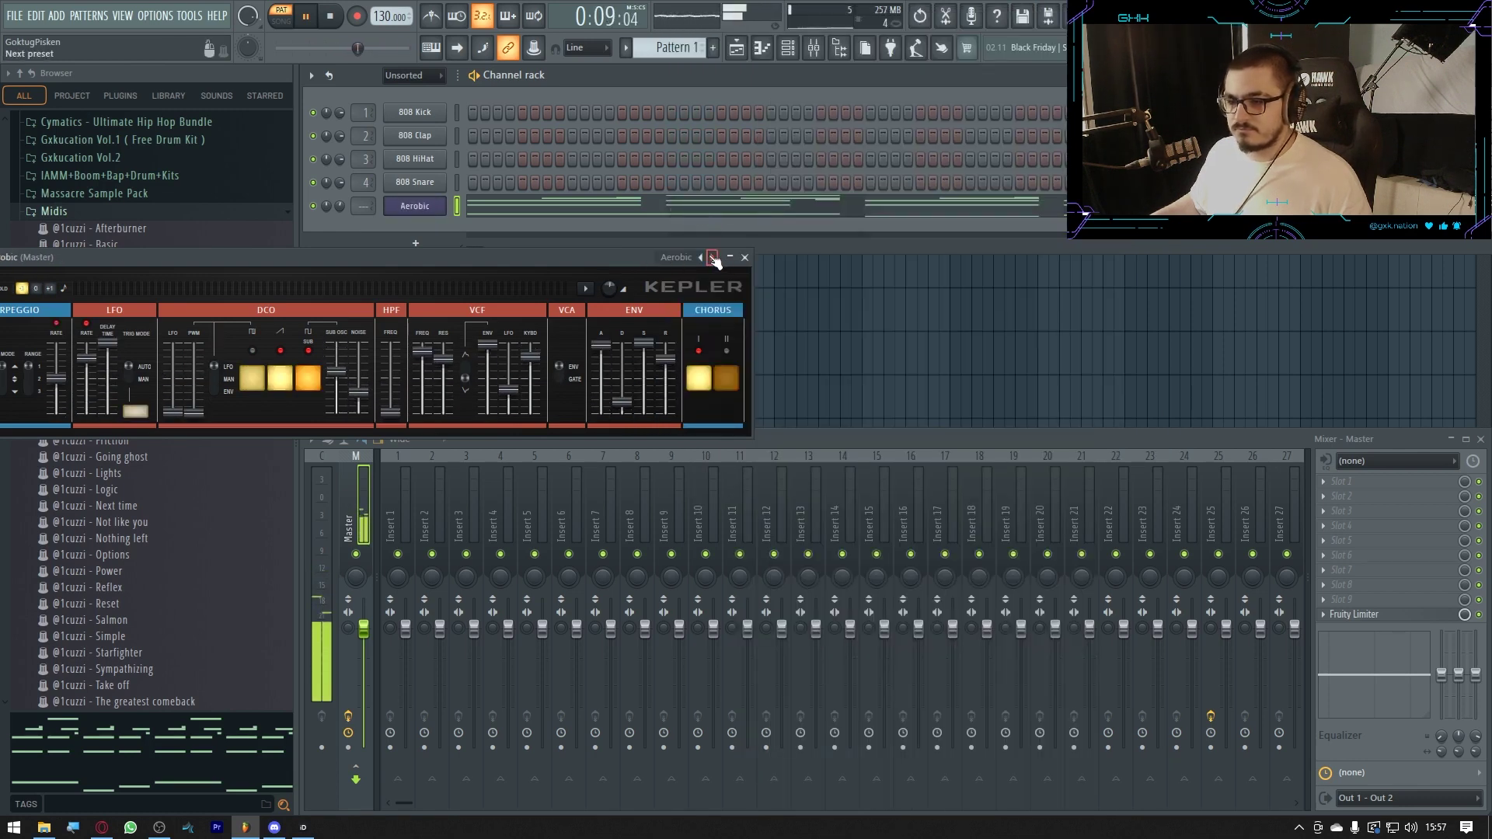
pyautogui.click(712, 257)
pyautogui.click(711, 258)
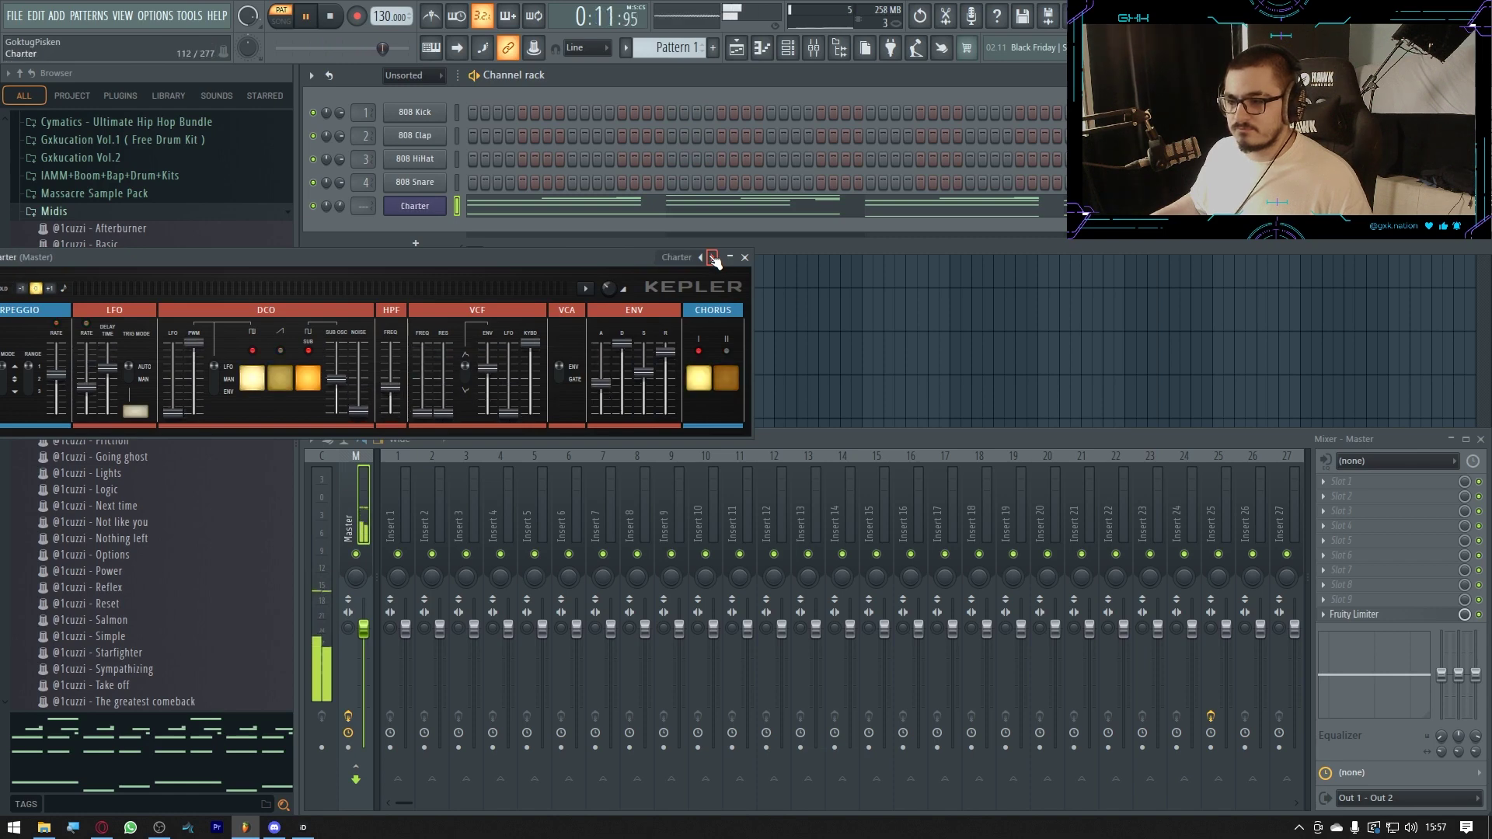
pyautogui.click(711, 257)
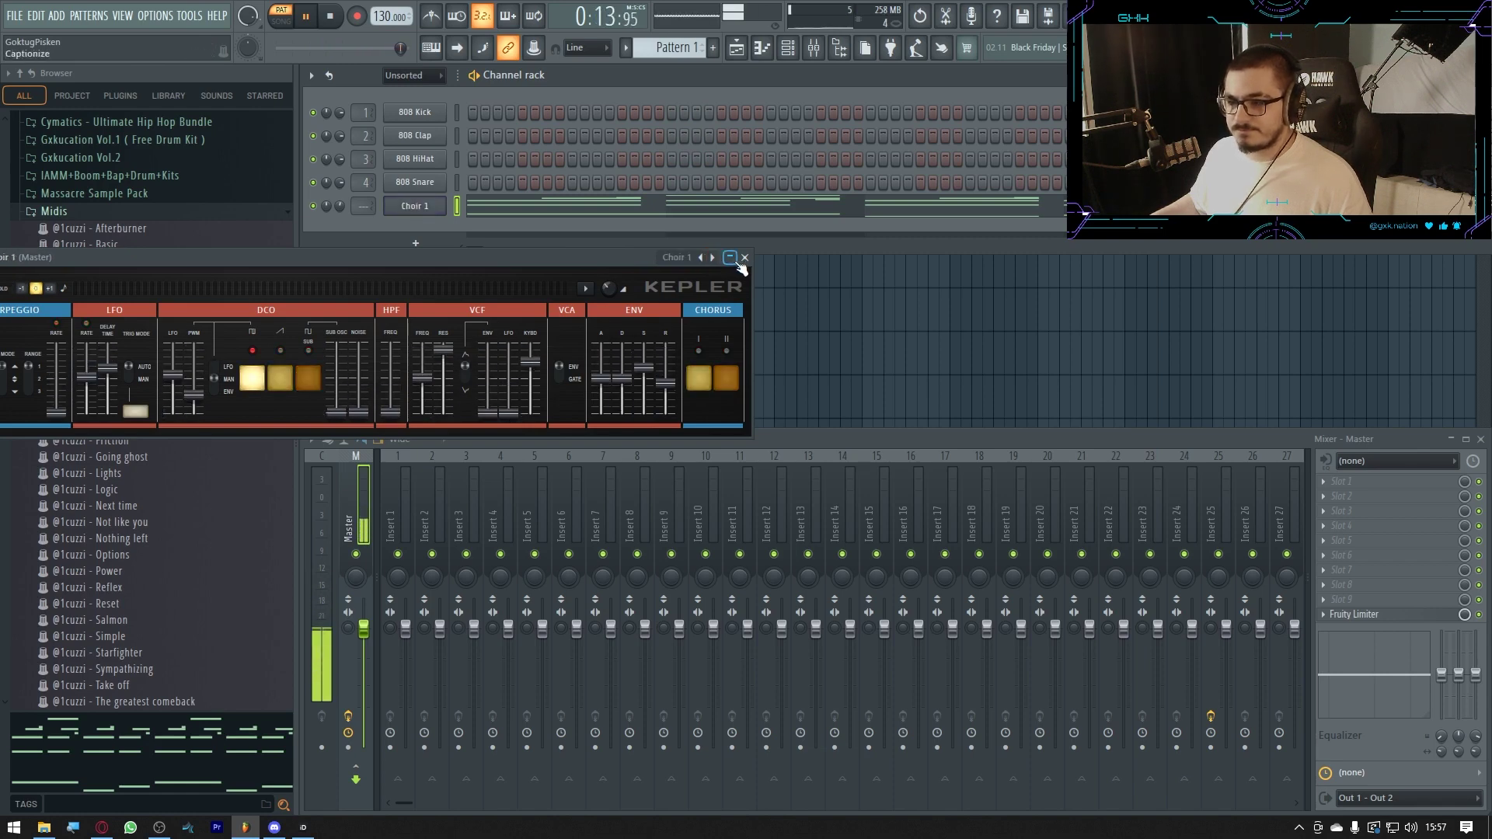
pyautogui.click(744, 257)
pyautogui.click(307, 18)
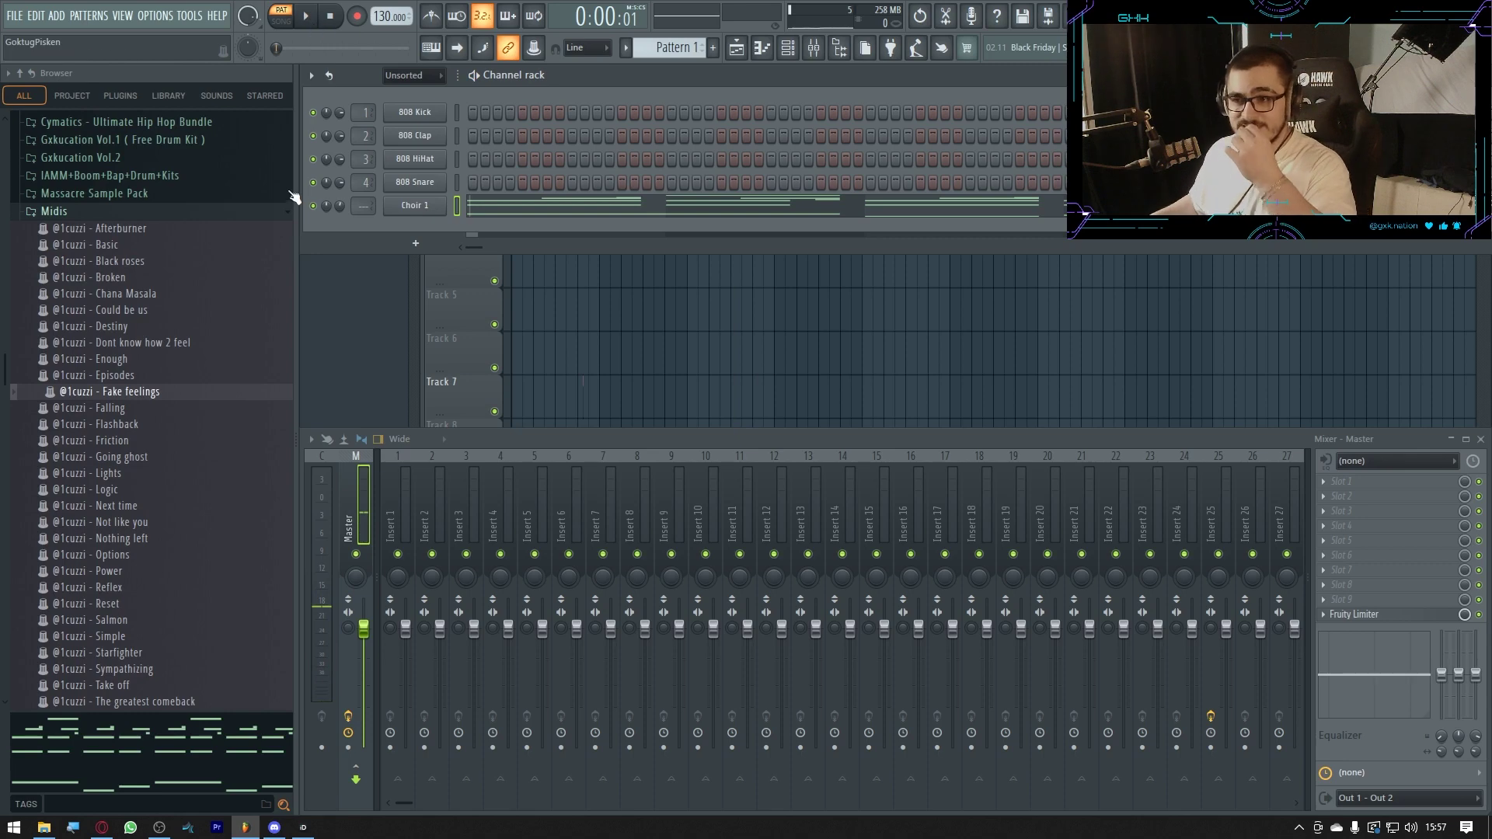
# Collapse the Midis folder in the browser and briefly view the Choir 1 channel's Kepler editor
pyautogui.click(80, 216)
pyautogui.click(435, 208)
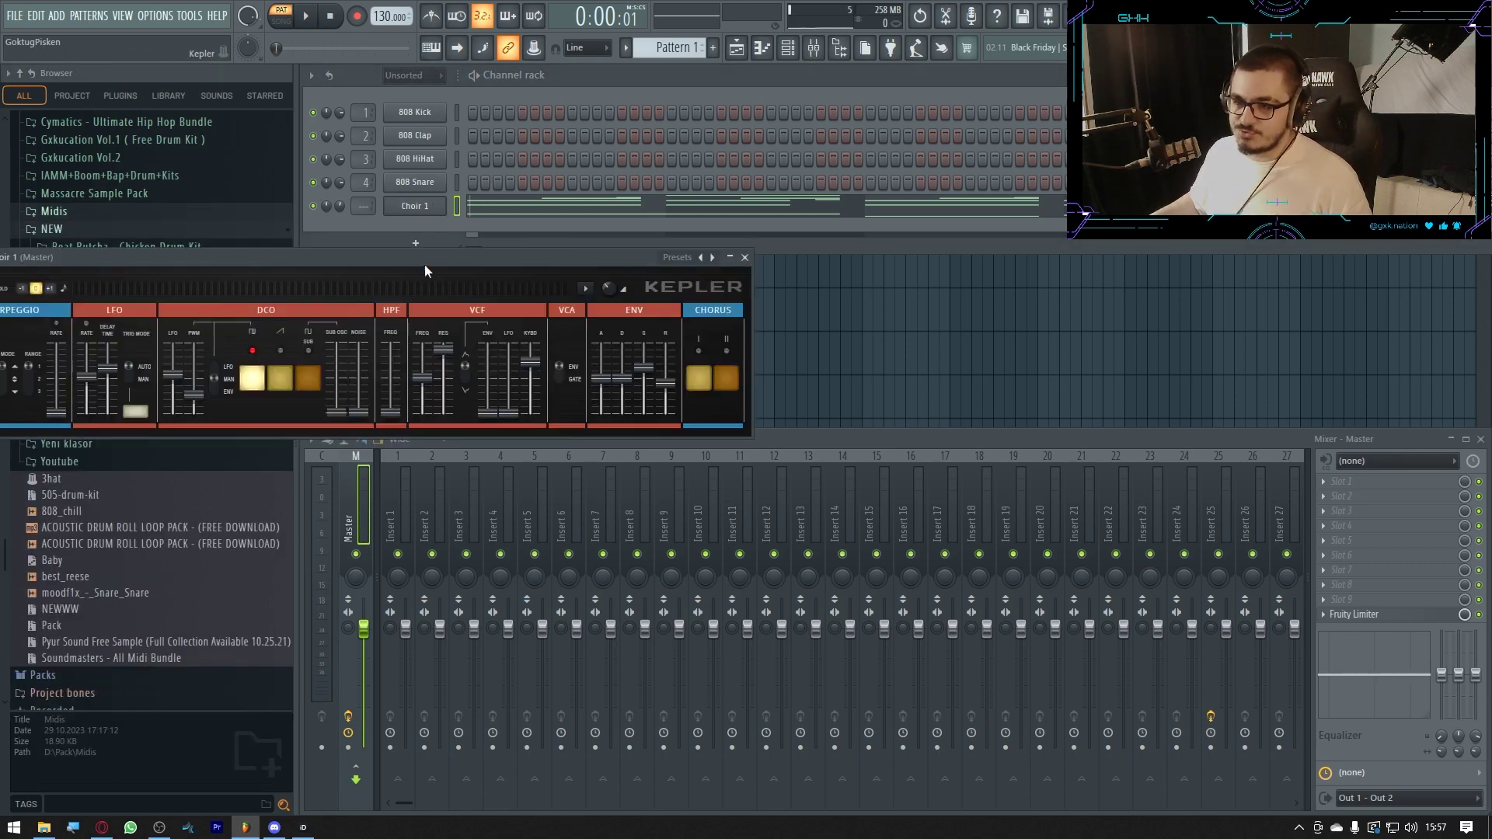
pyautogui.moveTo(425, 265); pyautogui.dragTo(700, 393)
pyautogui.click(1023, 384)
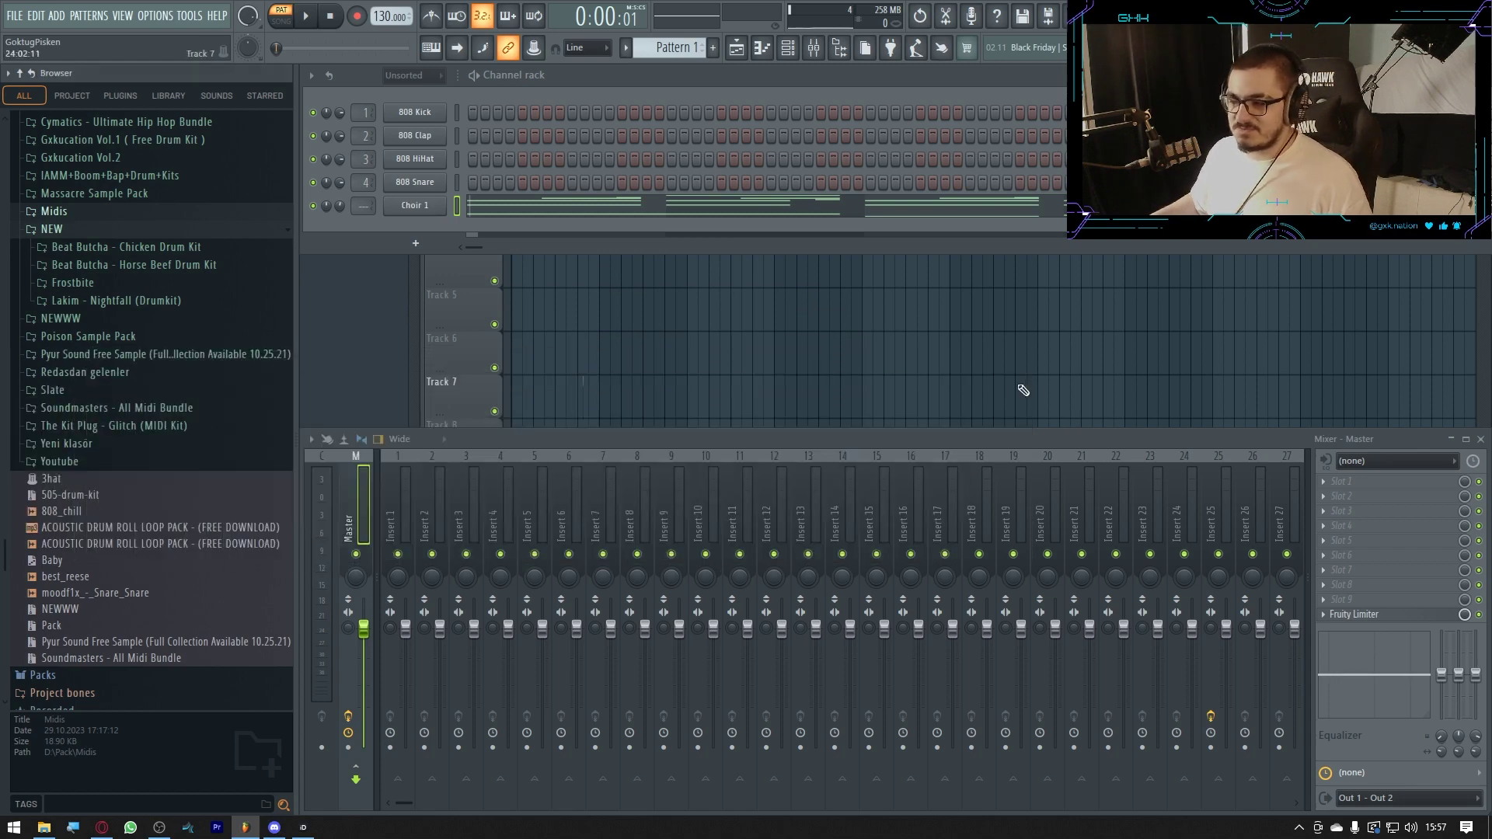
pyautogui.scroll(-2, 424, 528)
pyautogui.scroll(1, 430, 530)
pyautogui.scroll(-3, 431, 530)
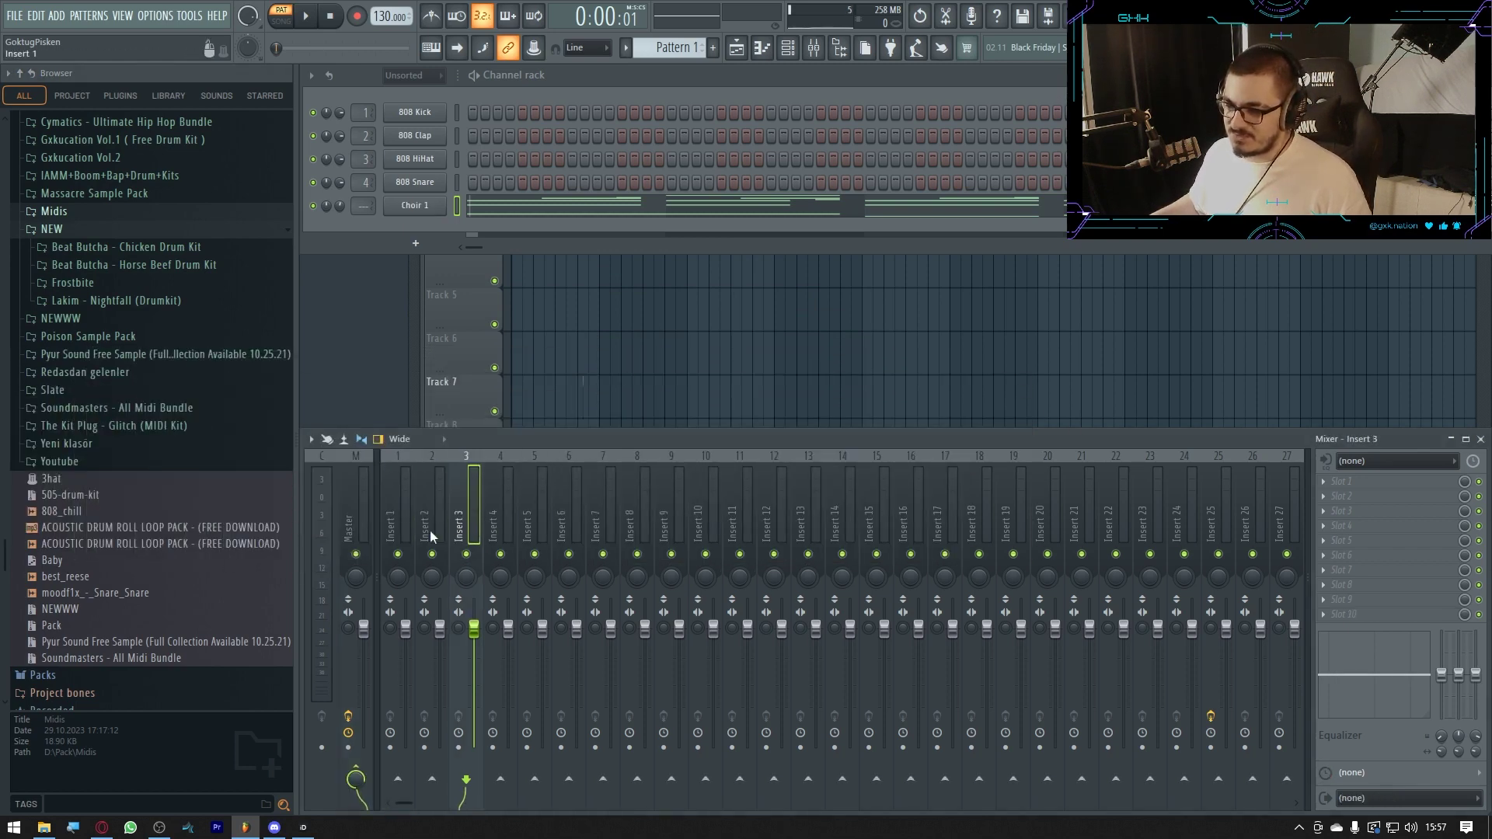
pyautogui.scroll(1, 435, 536)
pyautogui.scroll(-4, 458, 559)
pyautogui.scroll(4, 469, 572)
pyautogui.scroll(2, 470, 572)
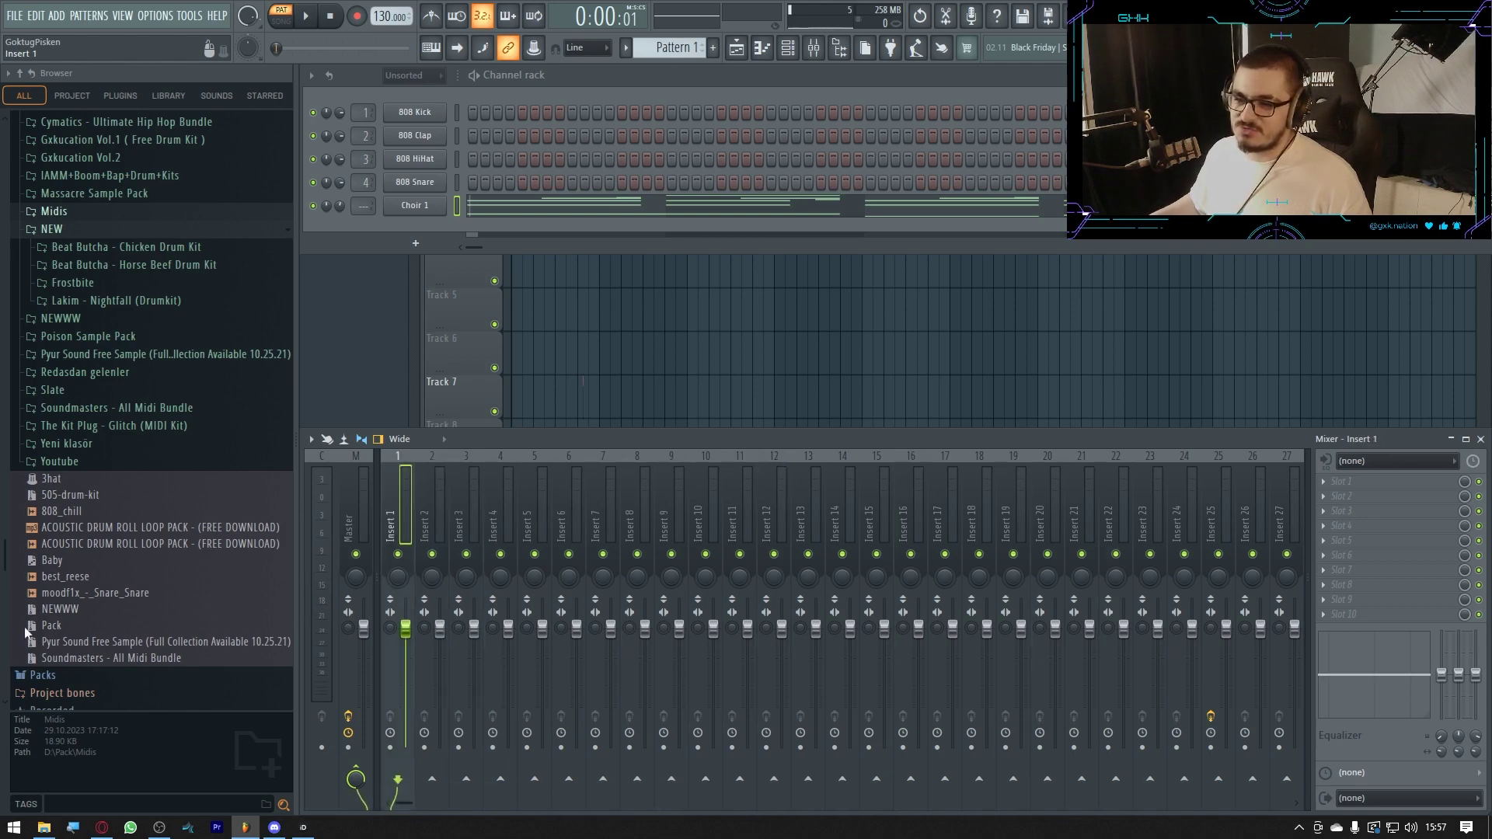
pyautogui.moveTo(25, 633); pyautogui.dragTo(544, 574)
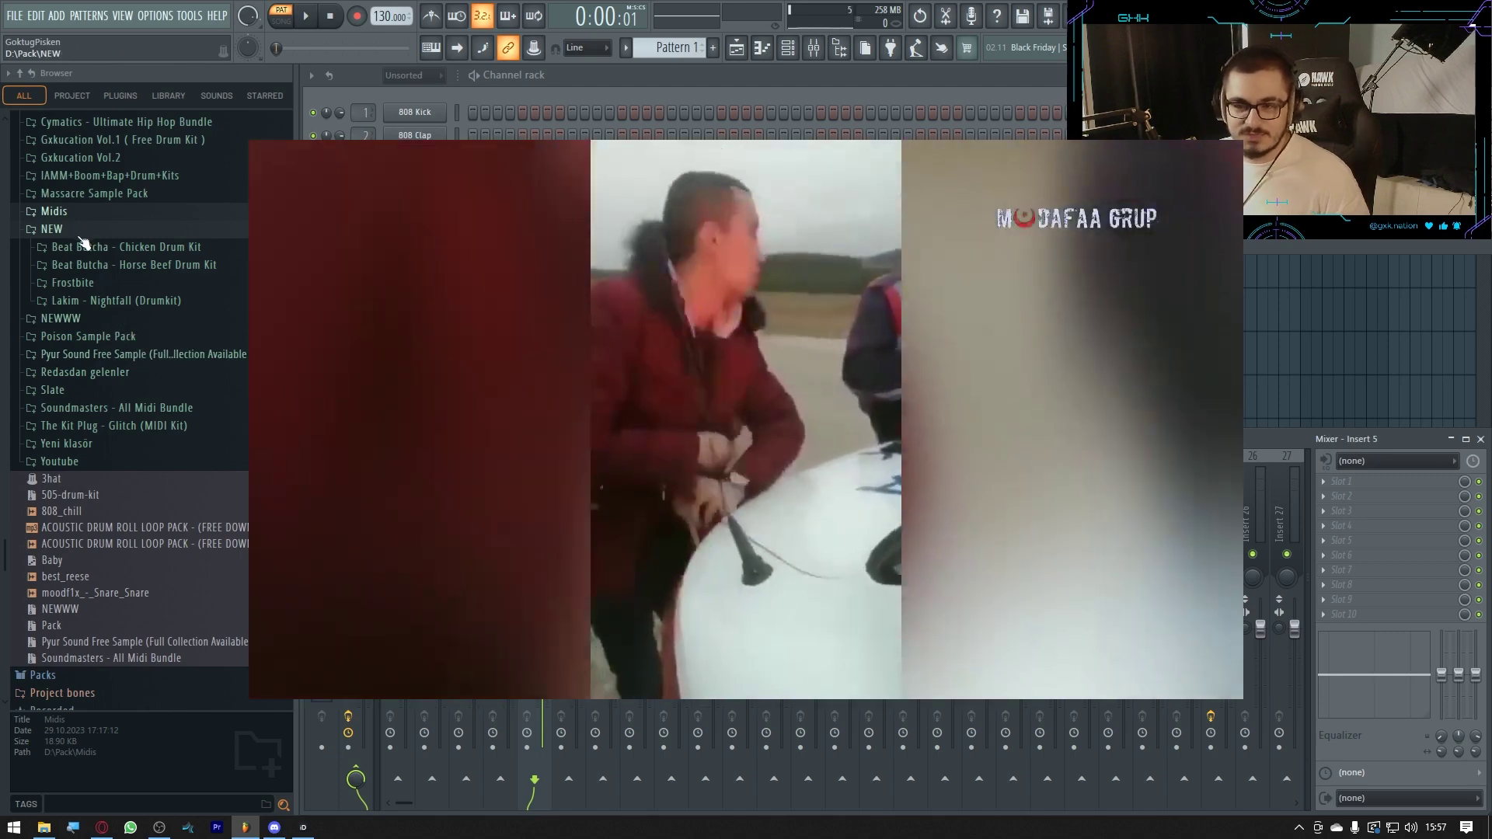
# Collapse the NEW folder in the browser and bring the playlist back into view
pyautogui.click(52, 229)
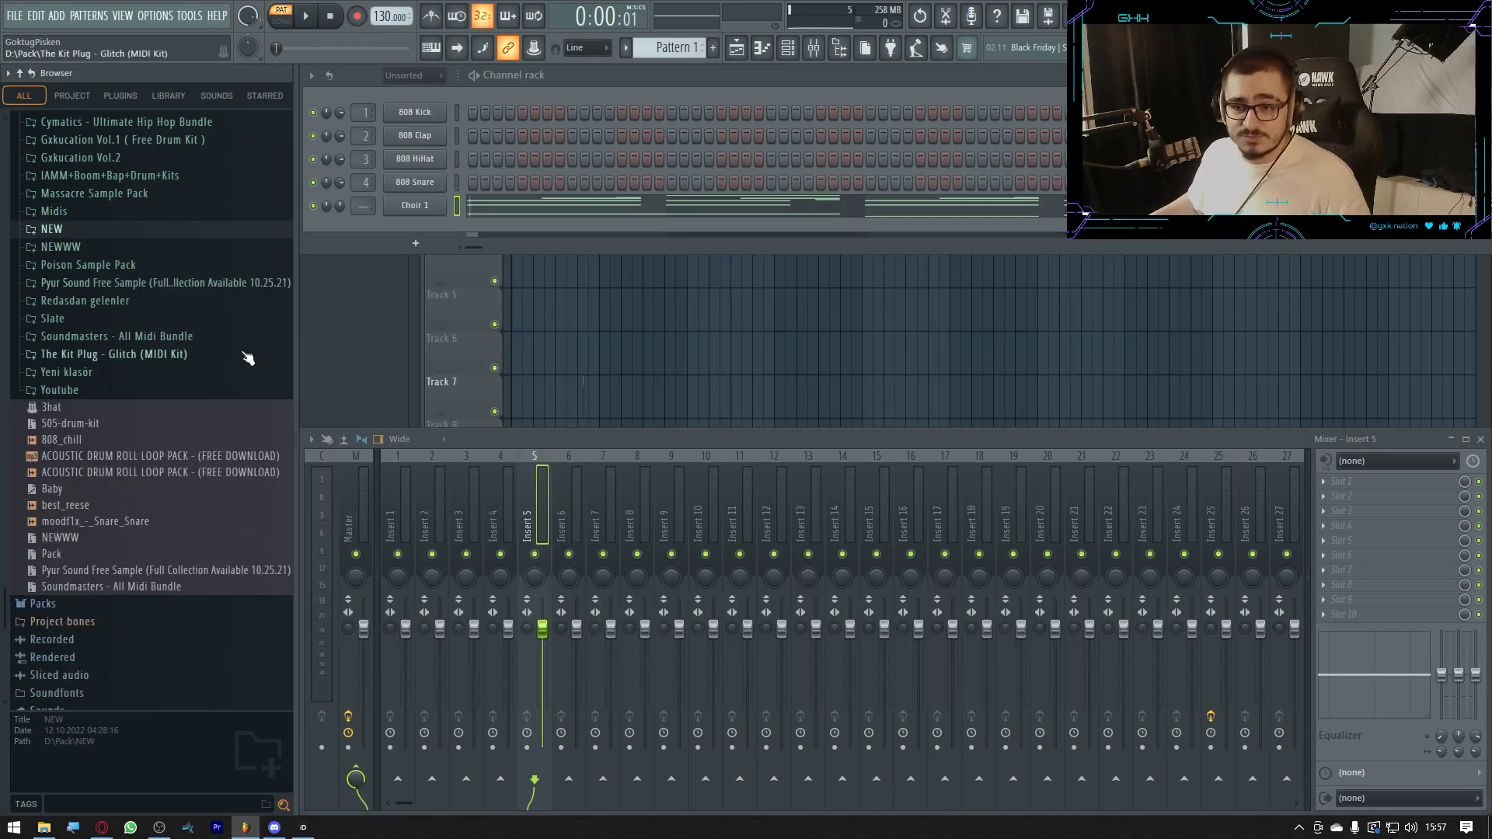
pyautogui.click(572, 300)
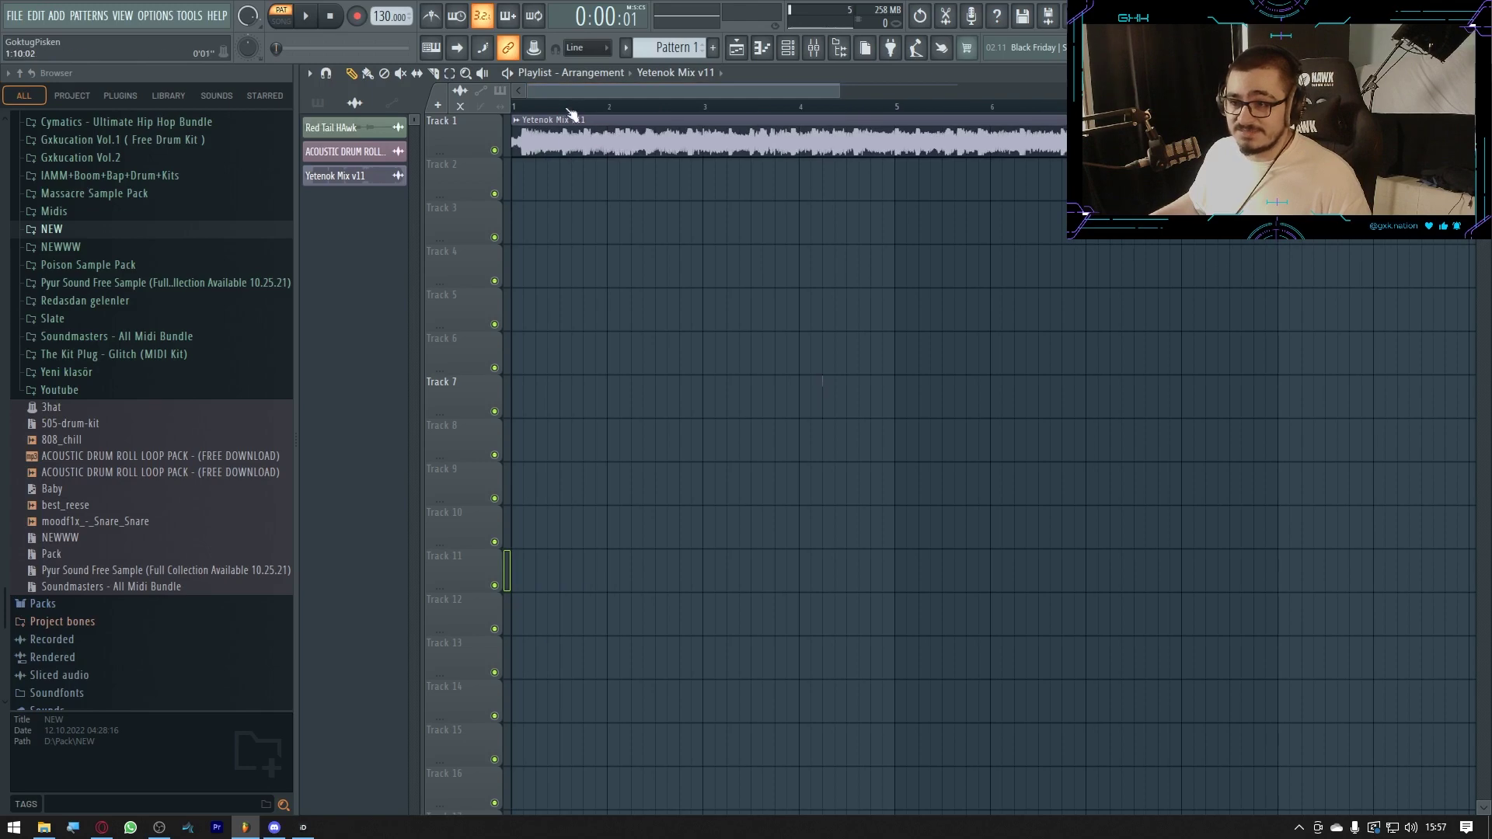
# Open stem extraction for the Yetenok Mix v11 clip and try its Drums and Bass options
pyautogui.click(516, 122)
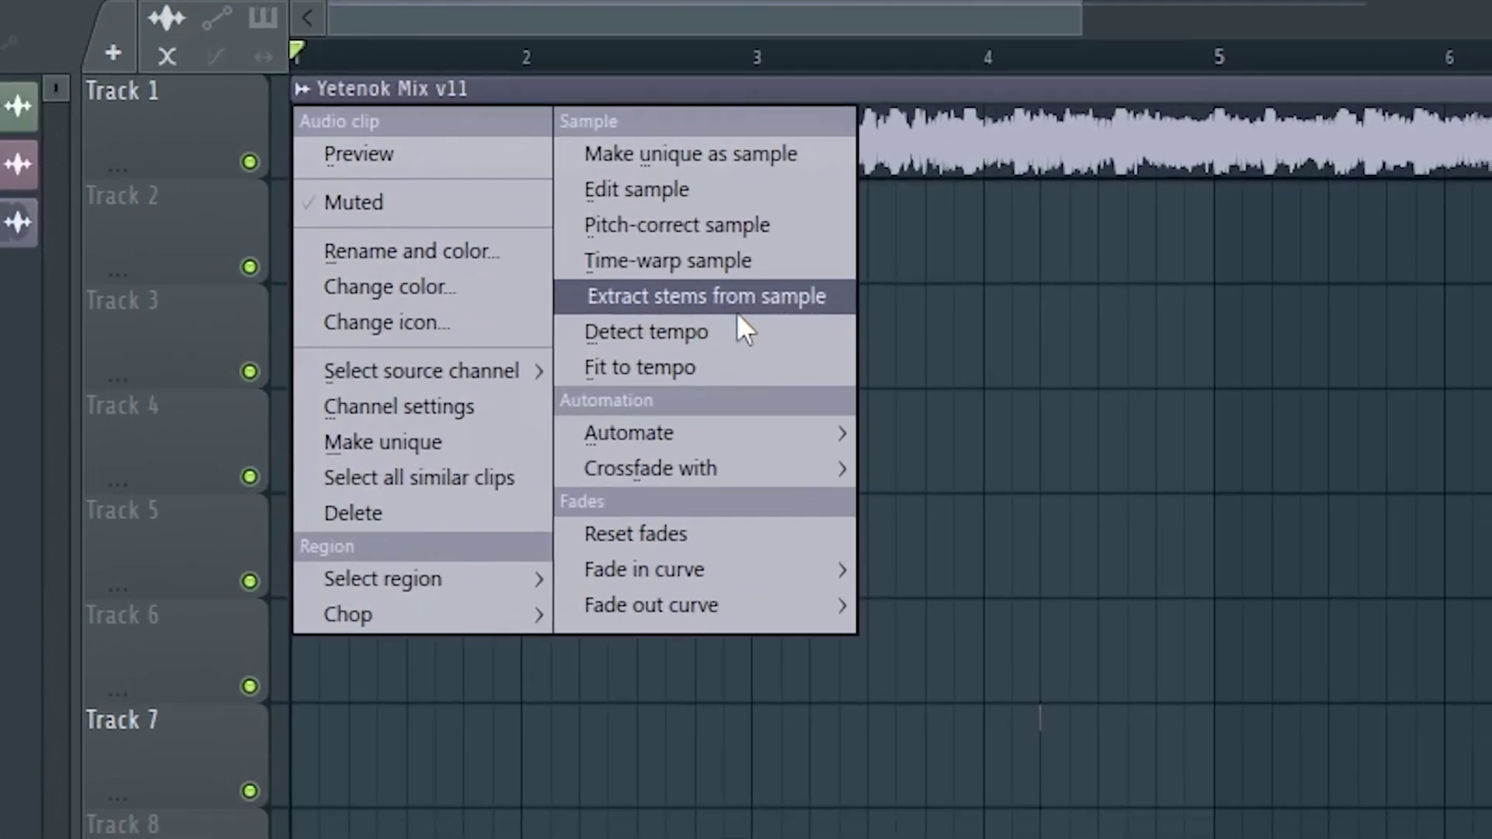
pyautogui.click(742, 330)
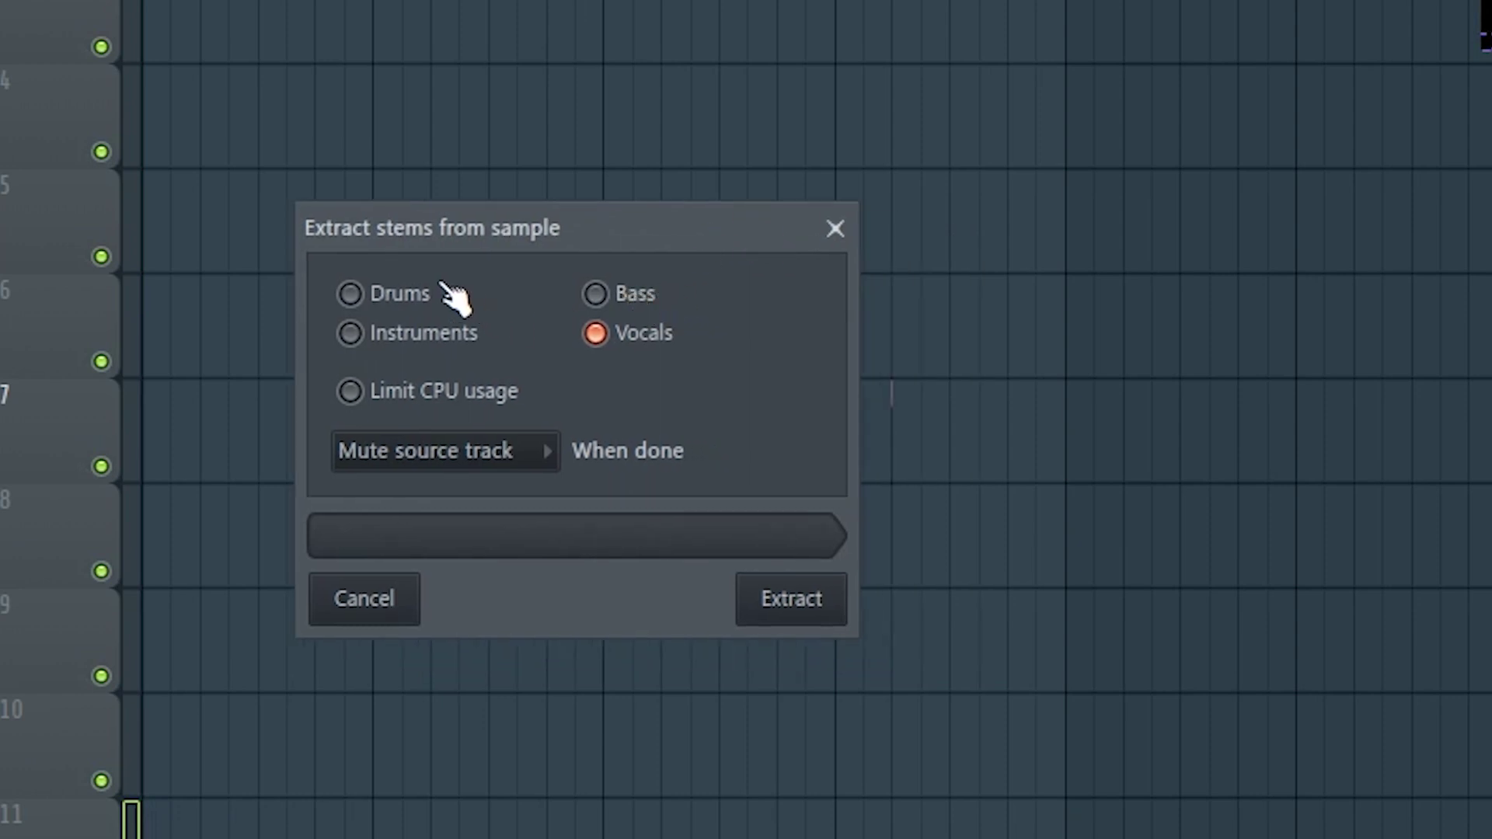
pyautogui.click(410, 294)
pyautogui.click(642, 302)
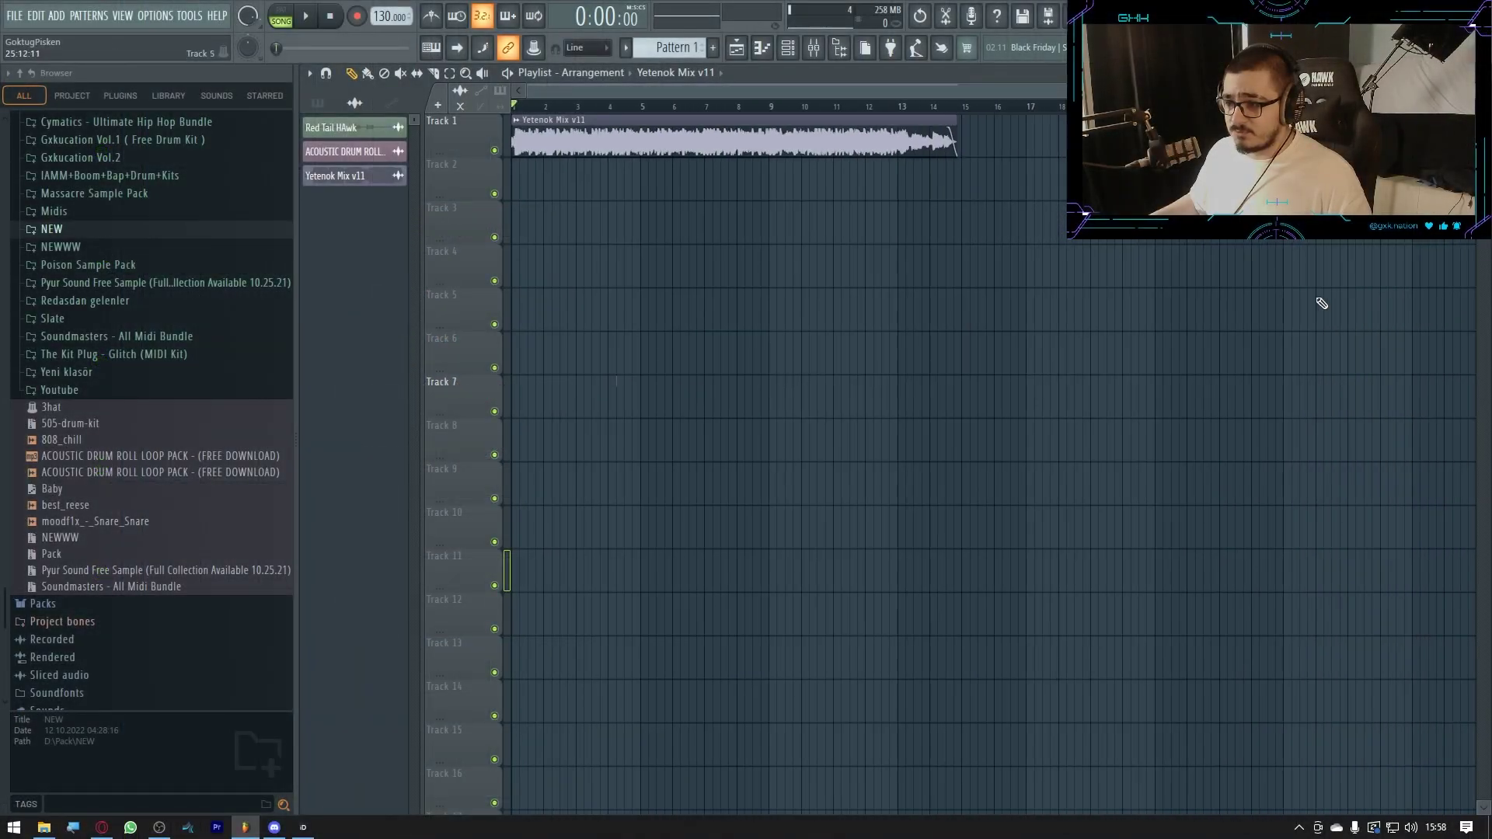
# Consolidate the Yetenok Mix v11 clip and extract its drums, bass, instruments and vocals stems with the source track muted when done
pyautogui.hotkey('ctrl', 'alt', 'c')
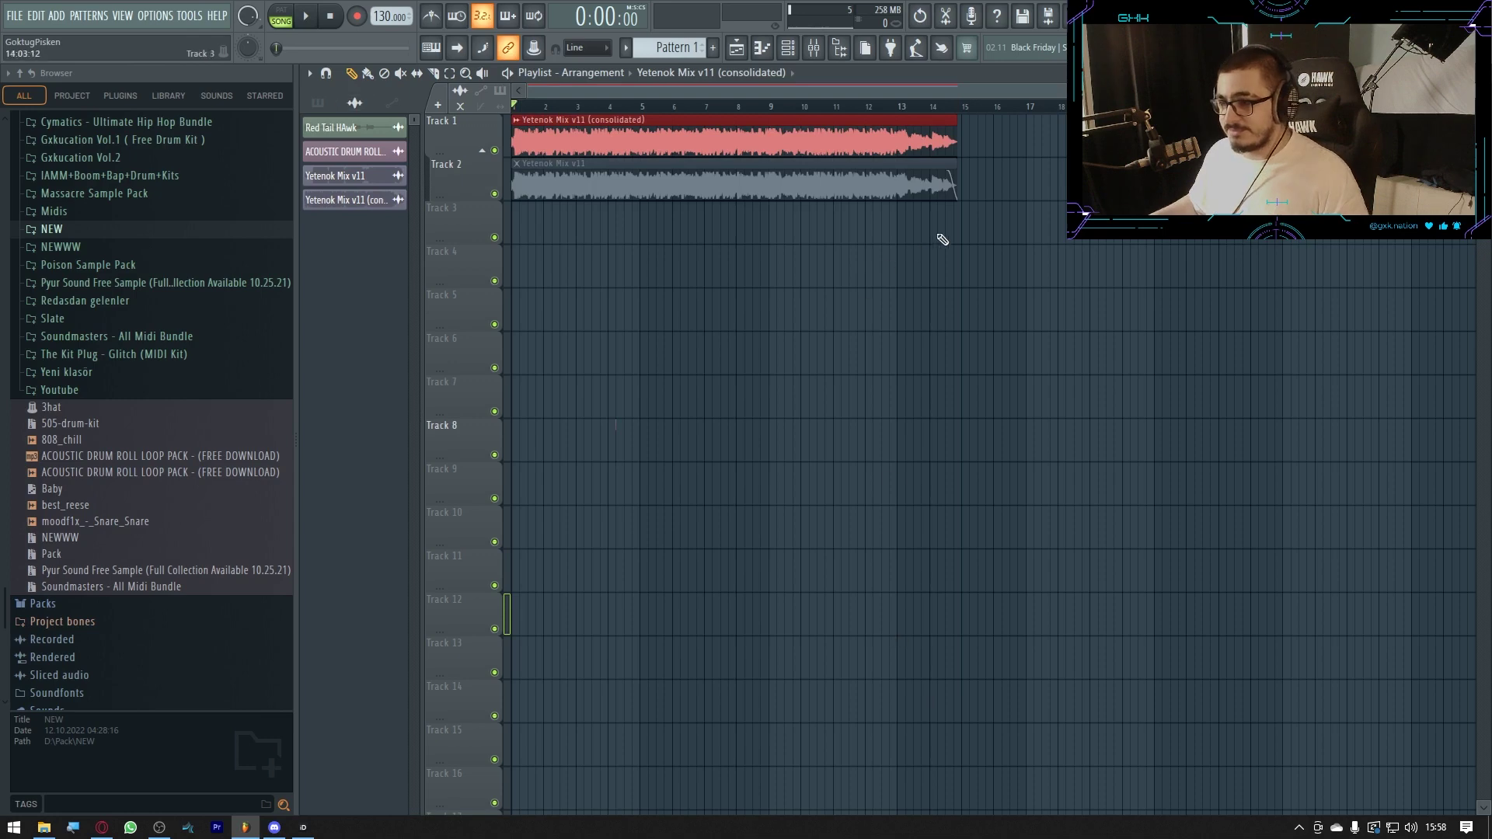
pyautogui.click(517, 120)
pyautogui.click(702, 202)
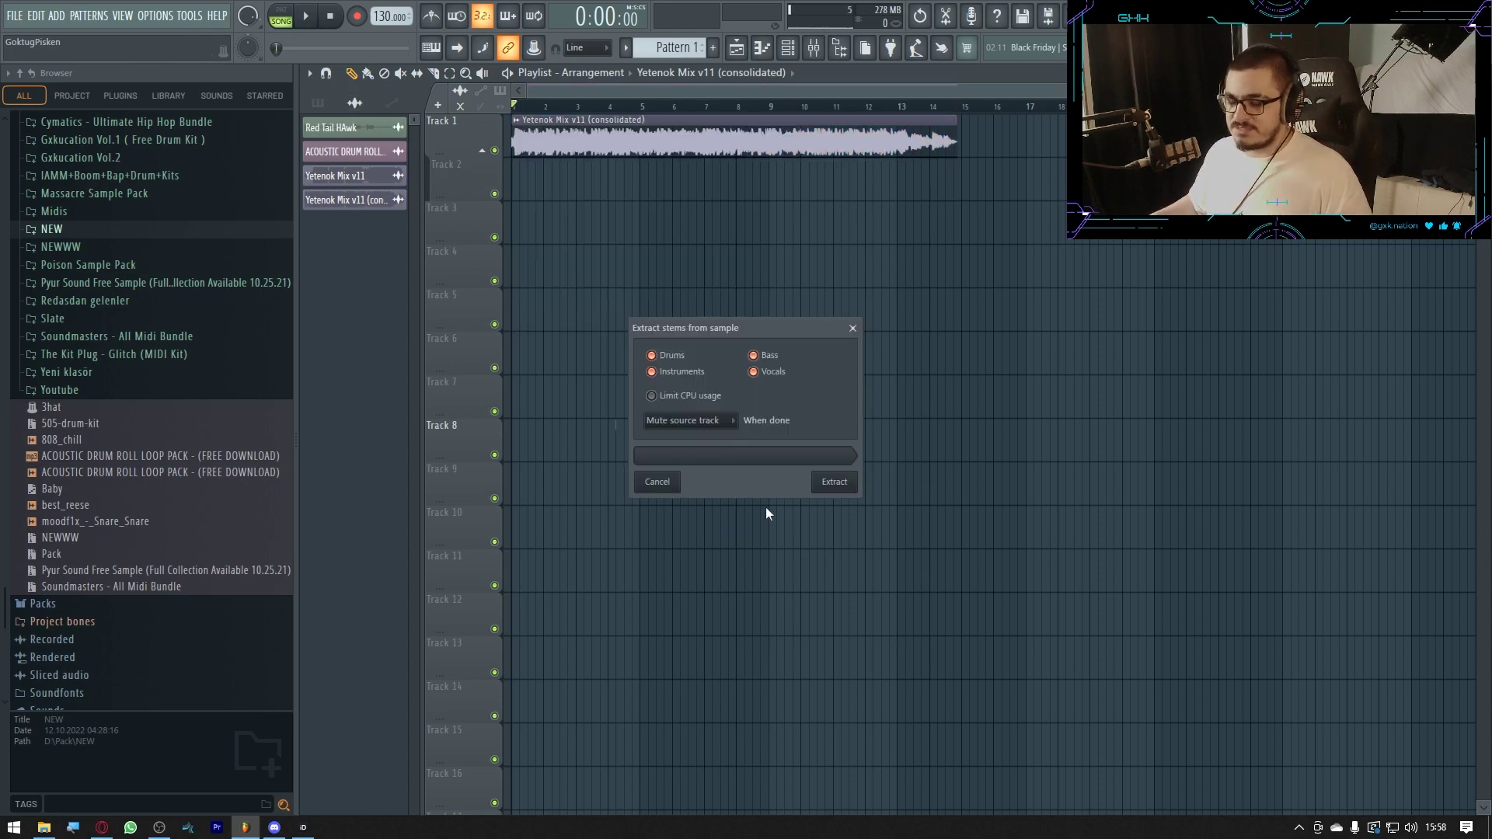
pyautogui.click(836, 486)
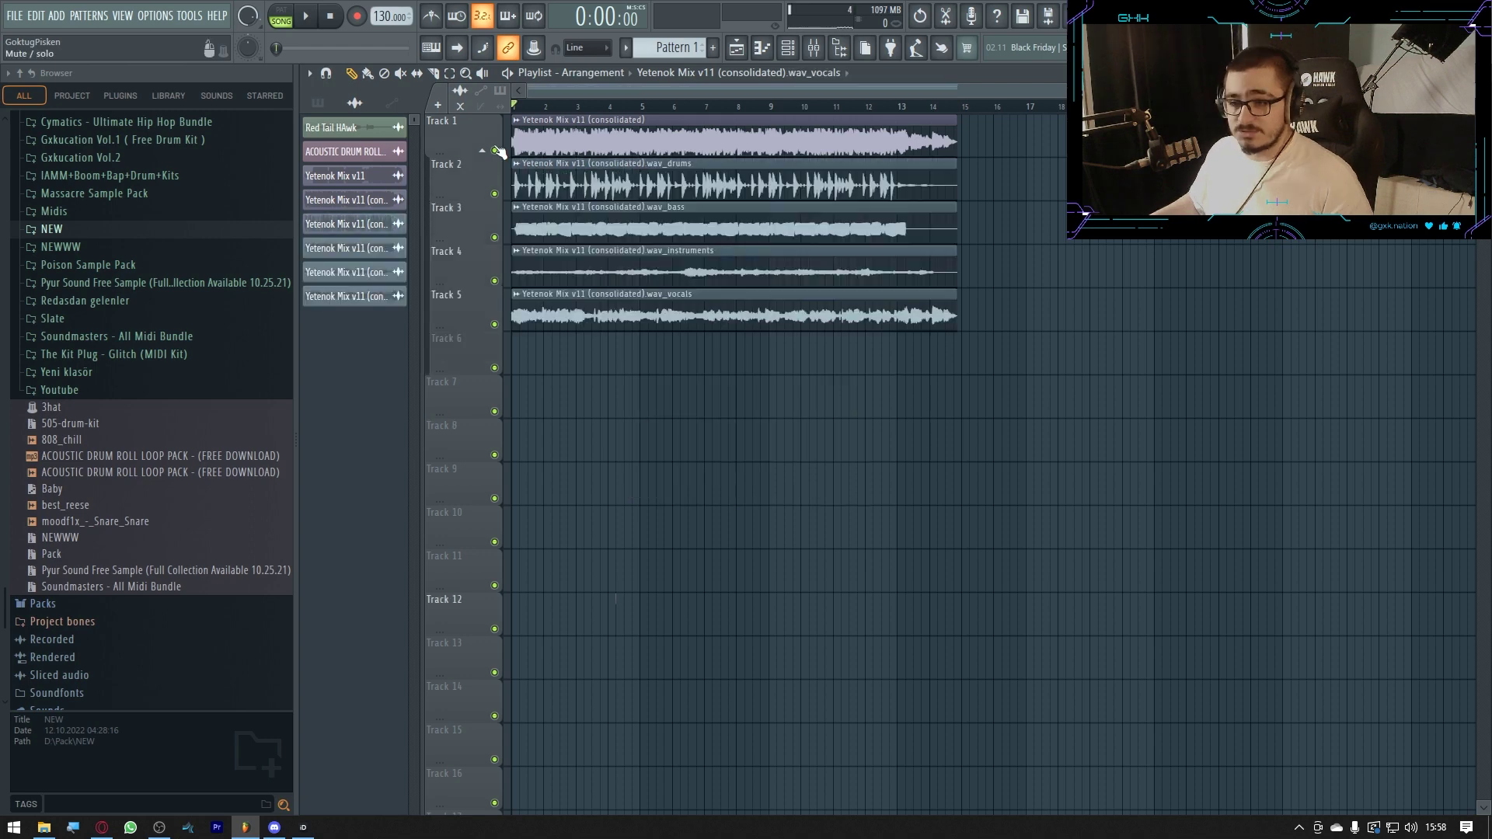
# Listen to the consolidated mix on track 1 in solo, followed by the drums stem on track 2 in solo
pyautogui.press('space')
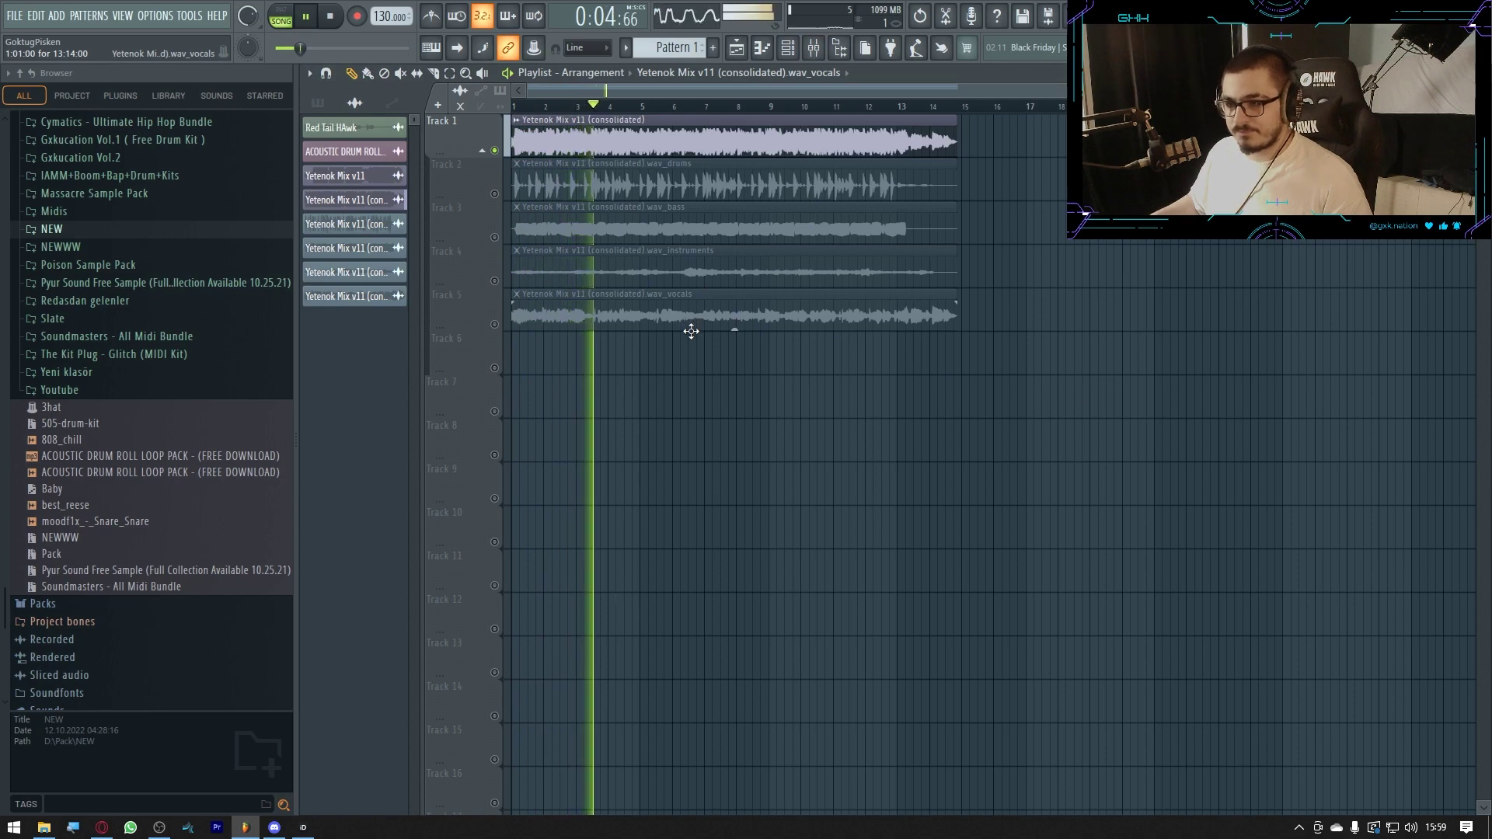
pyautogui.press('space')
pyautogui.rightClick(495, 194)
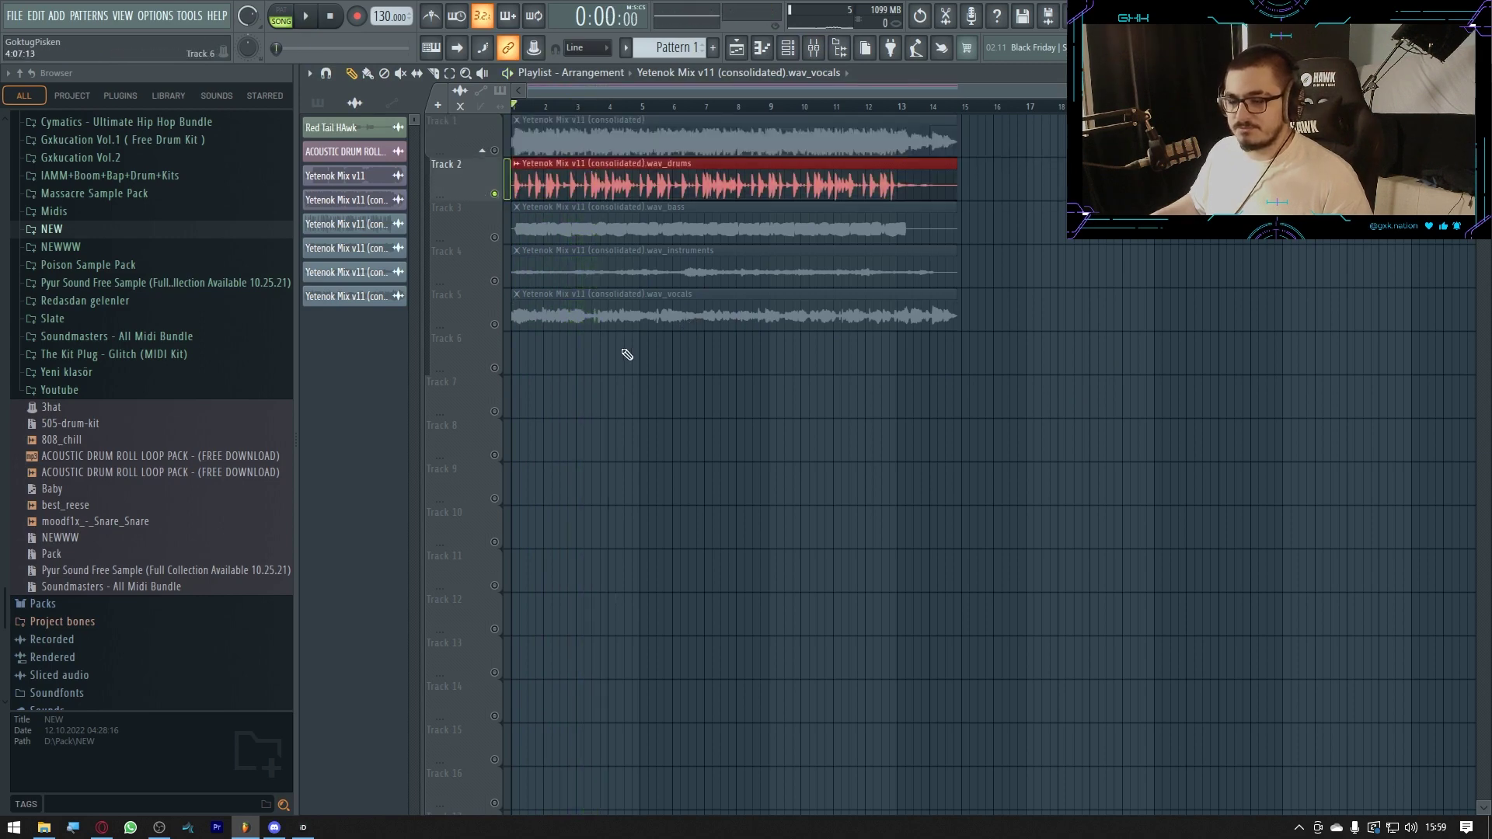
pyautogui.press('space')
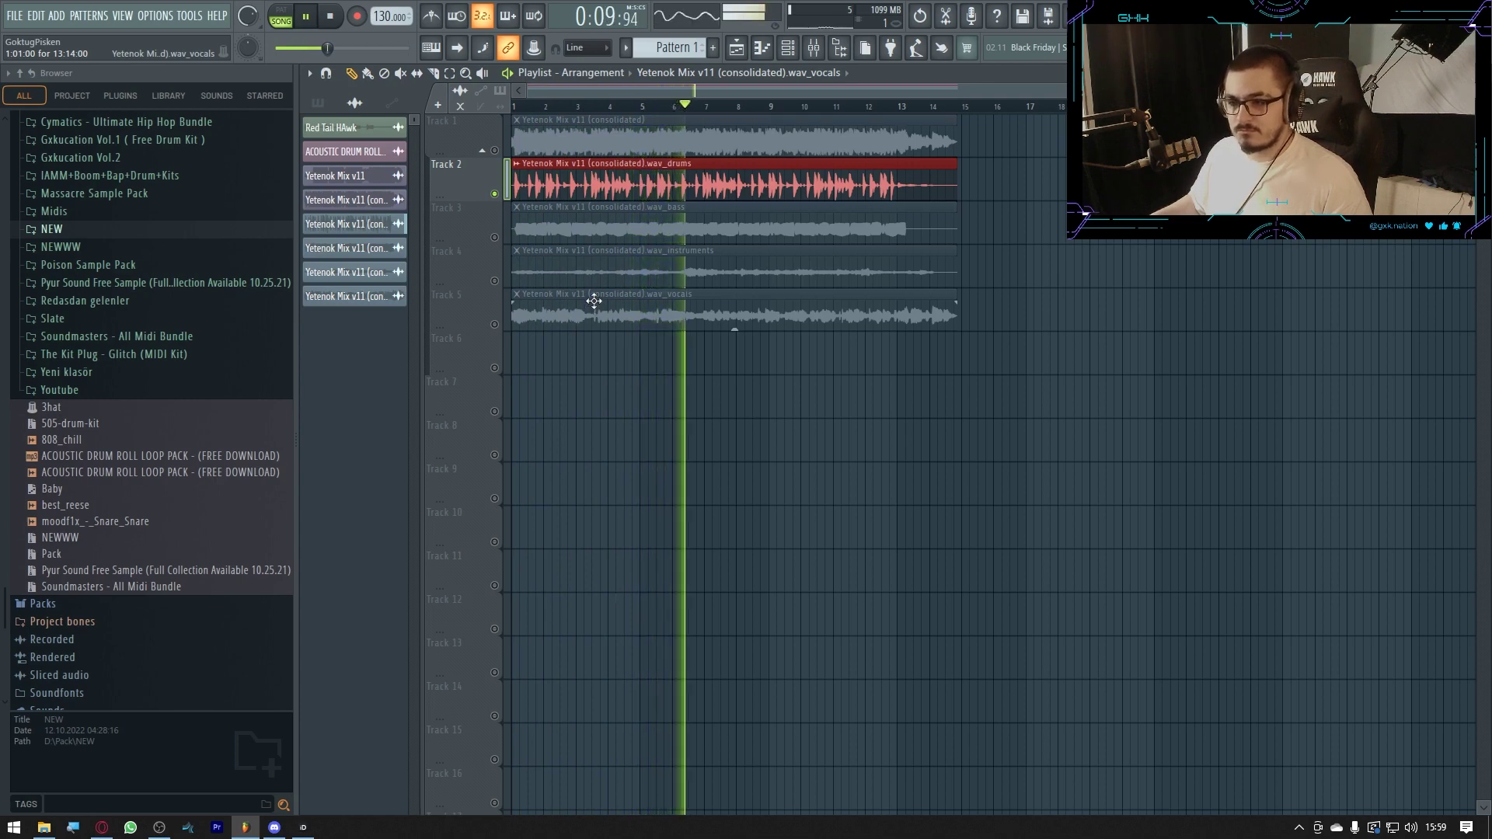
pyautogui.press('space')
# Solo and play the bass stem on track 3 and the instruments stem on track 4
pyautogui.rightClick(495, 237)
pyautogui.press('space')
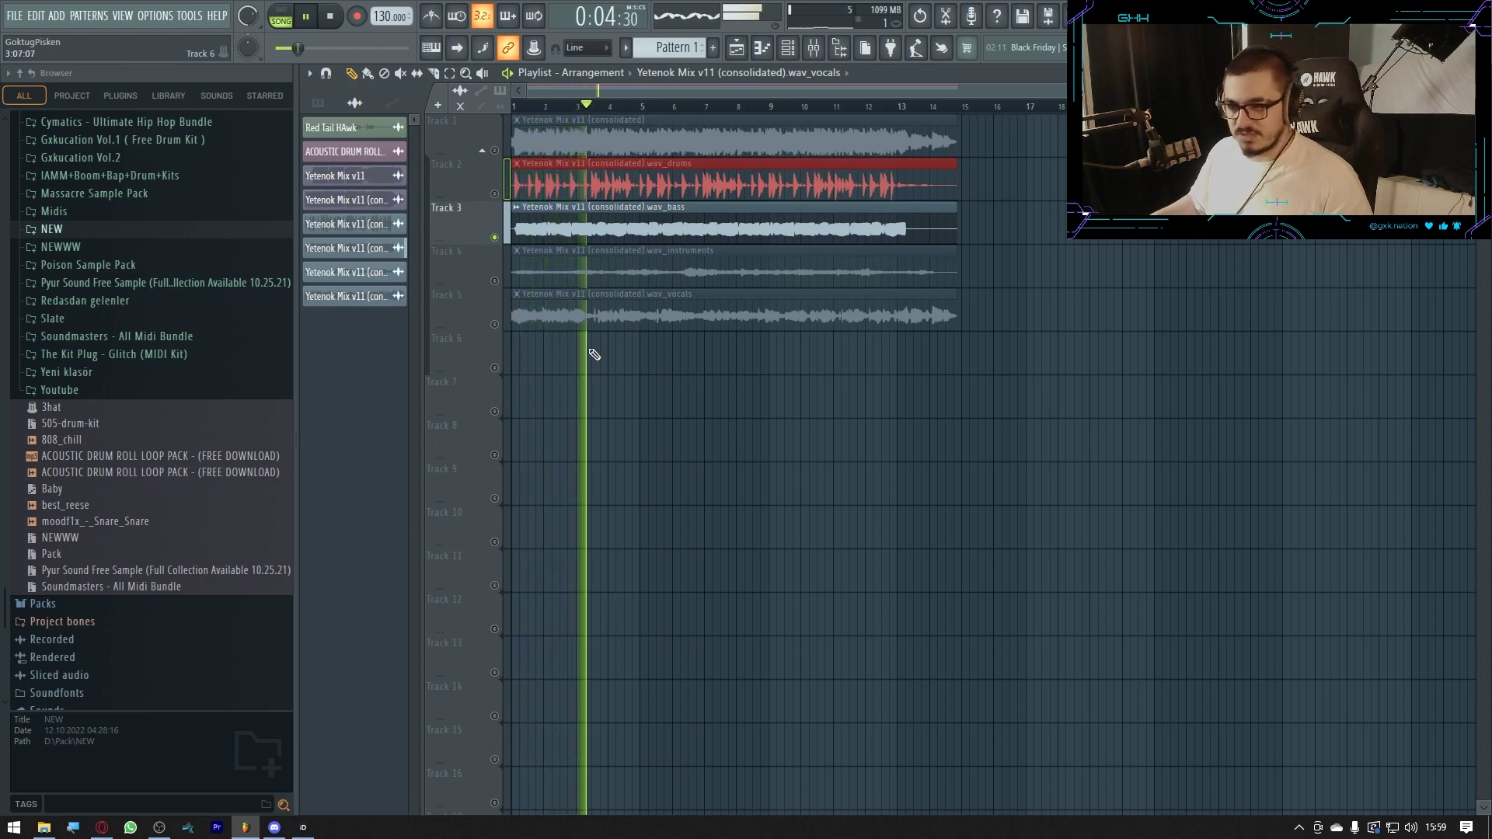
pyautogui.press('space')
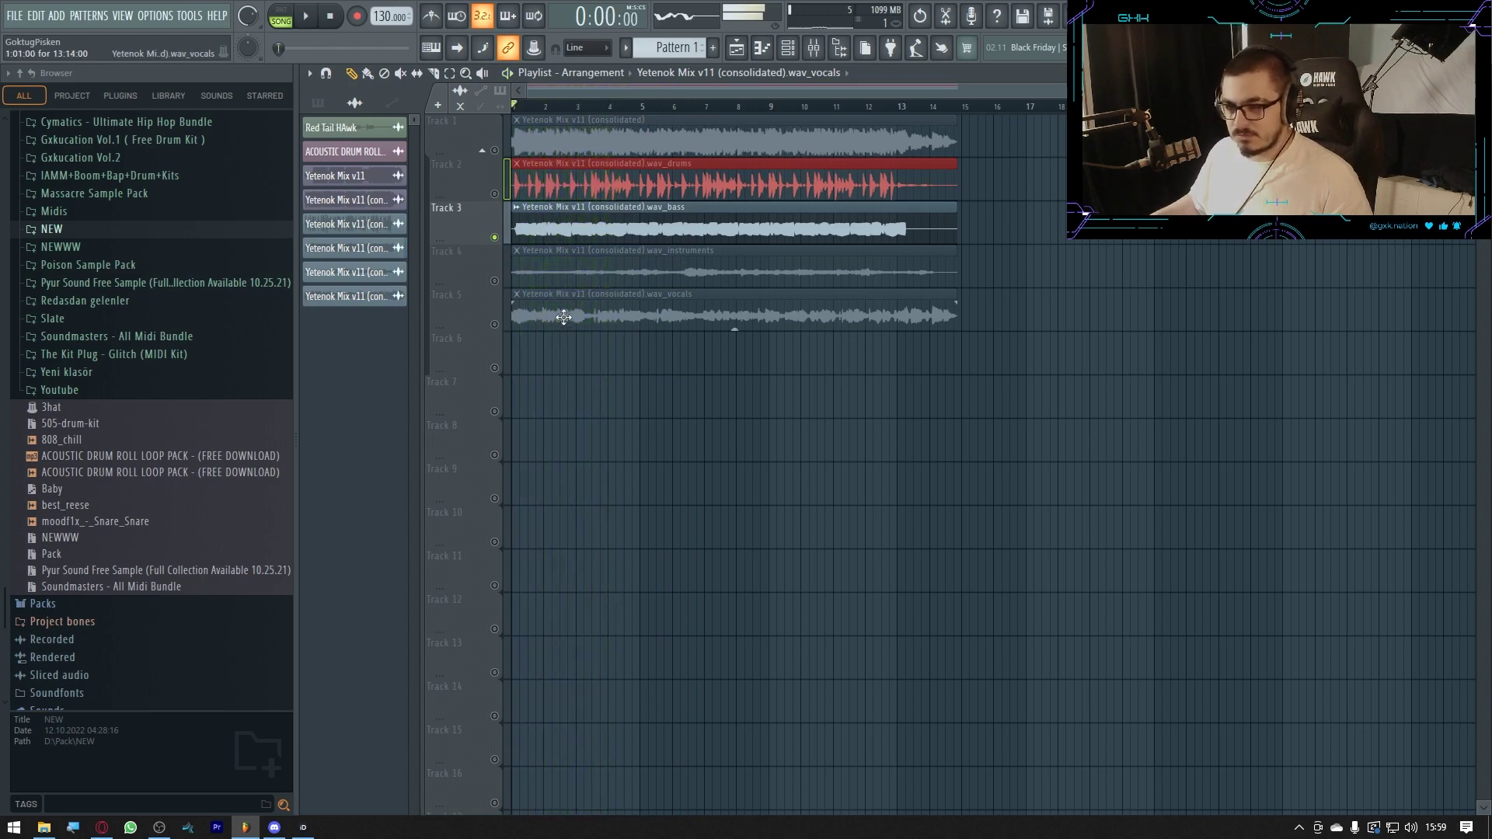
pyautogui.rightClick(495, 281)
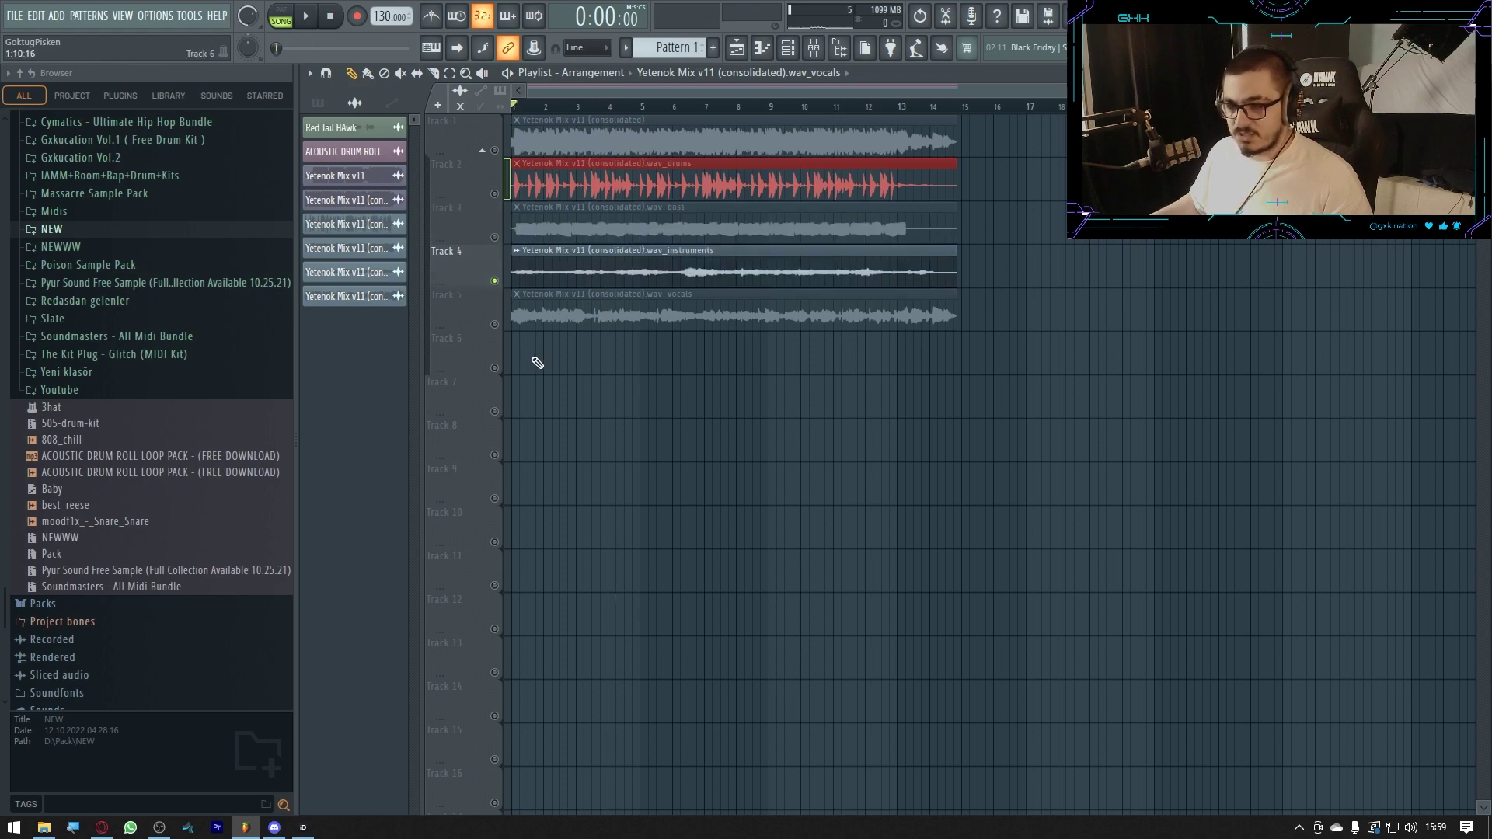
pyautogui.press('space')
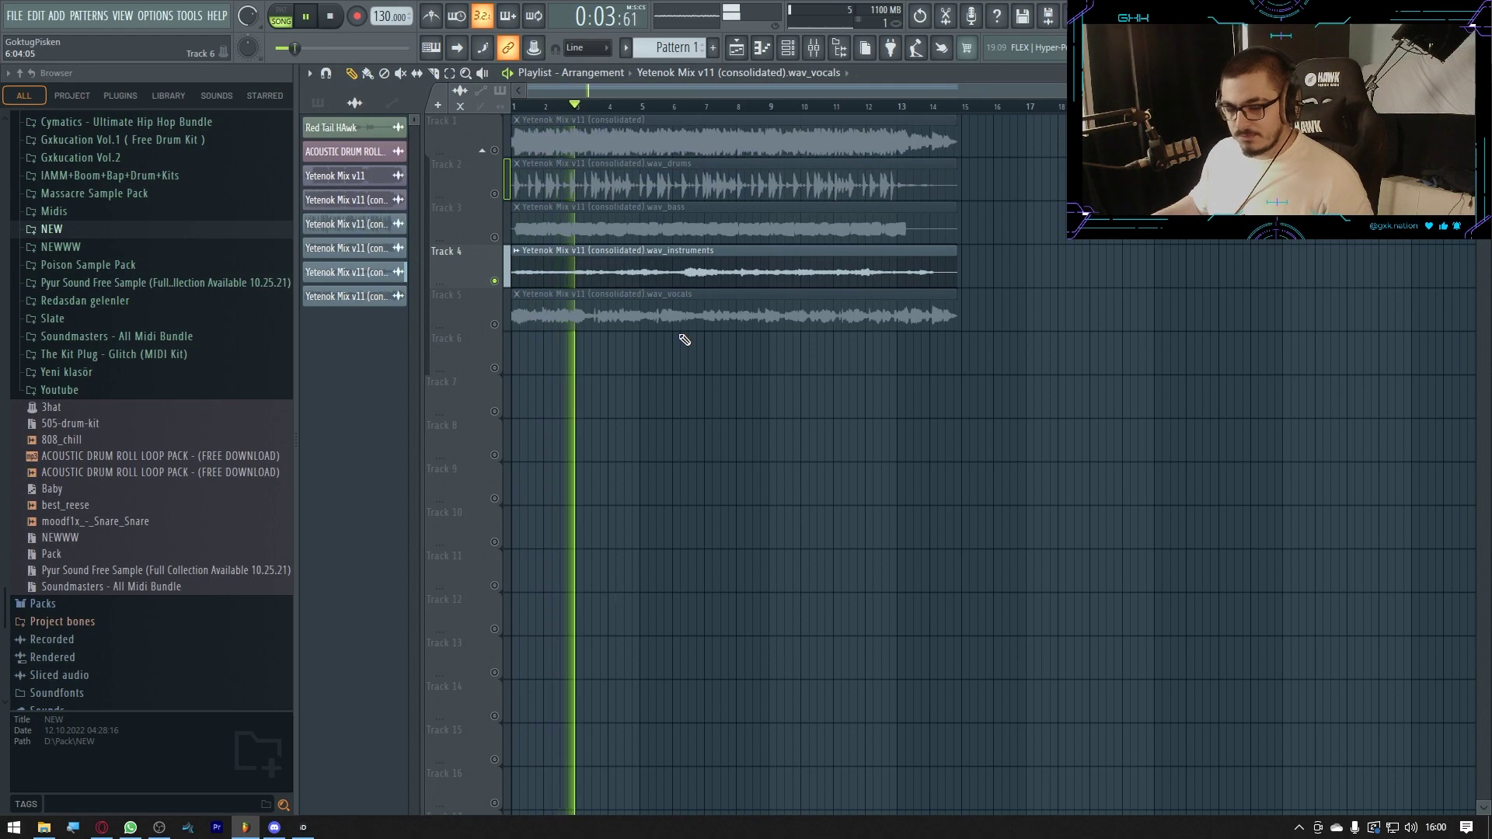
# Solo and play the vocals stem on track 5, briefly switching the drums stem on track 2 in and out
pyautogui.press('space')
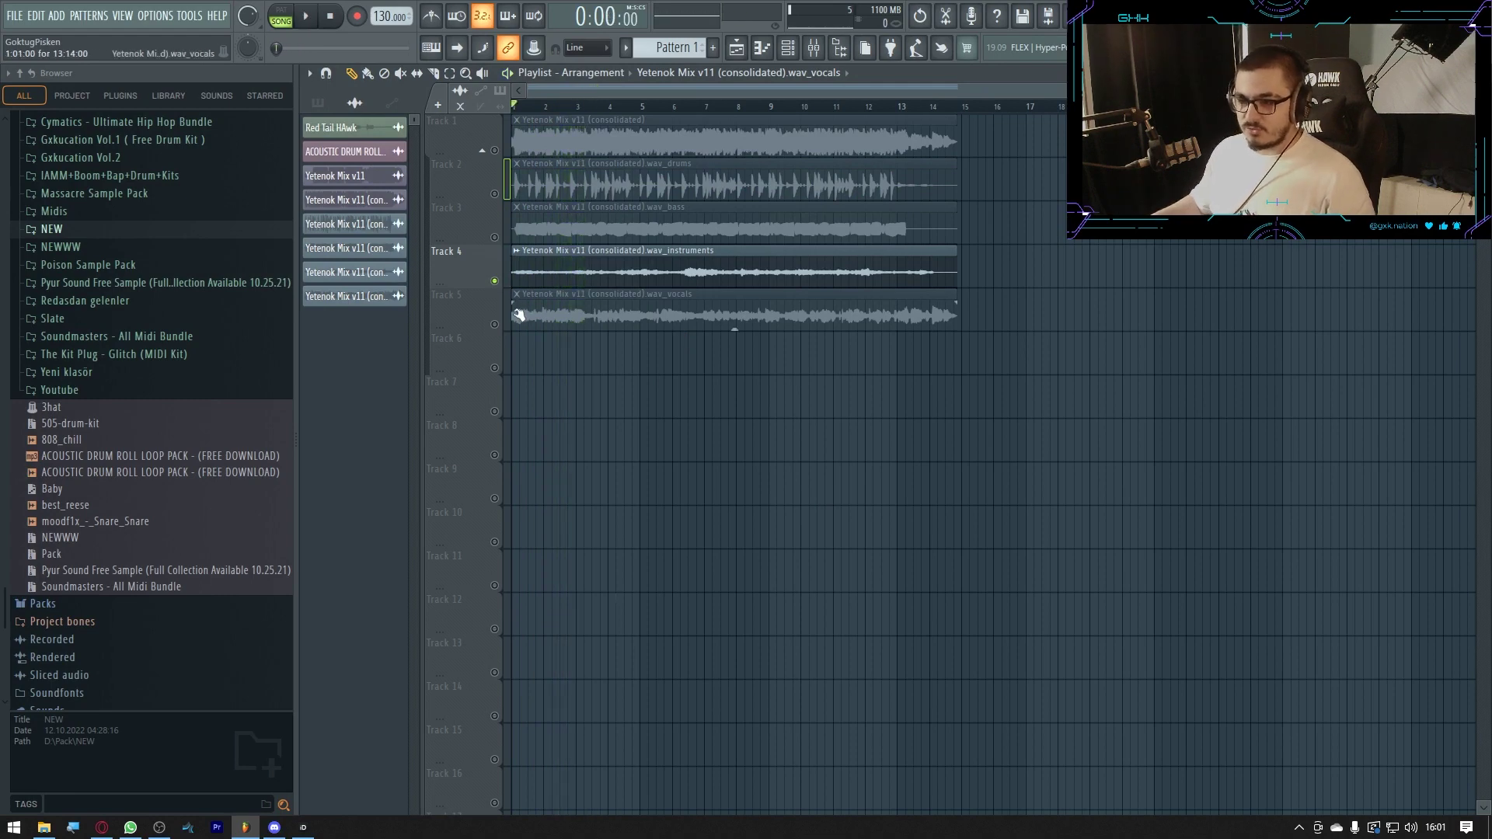
pyautogui.rightClick(495, 324)
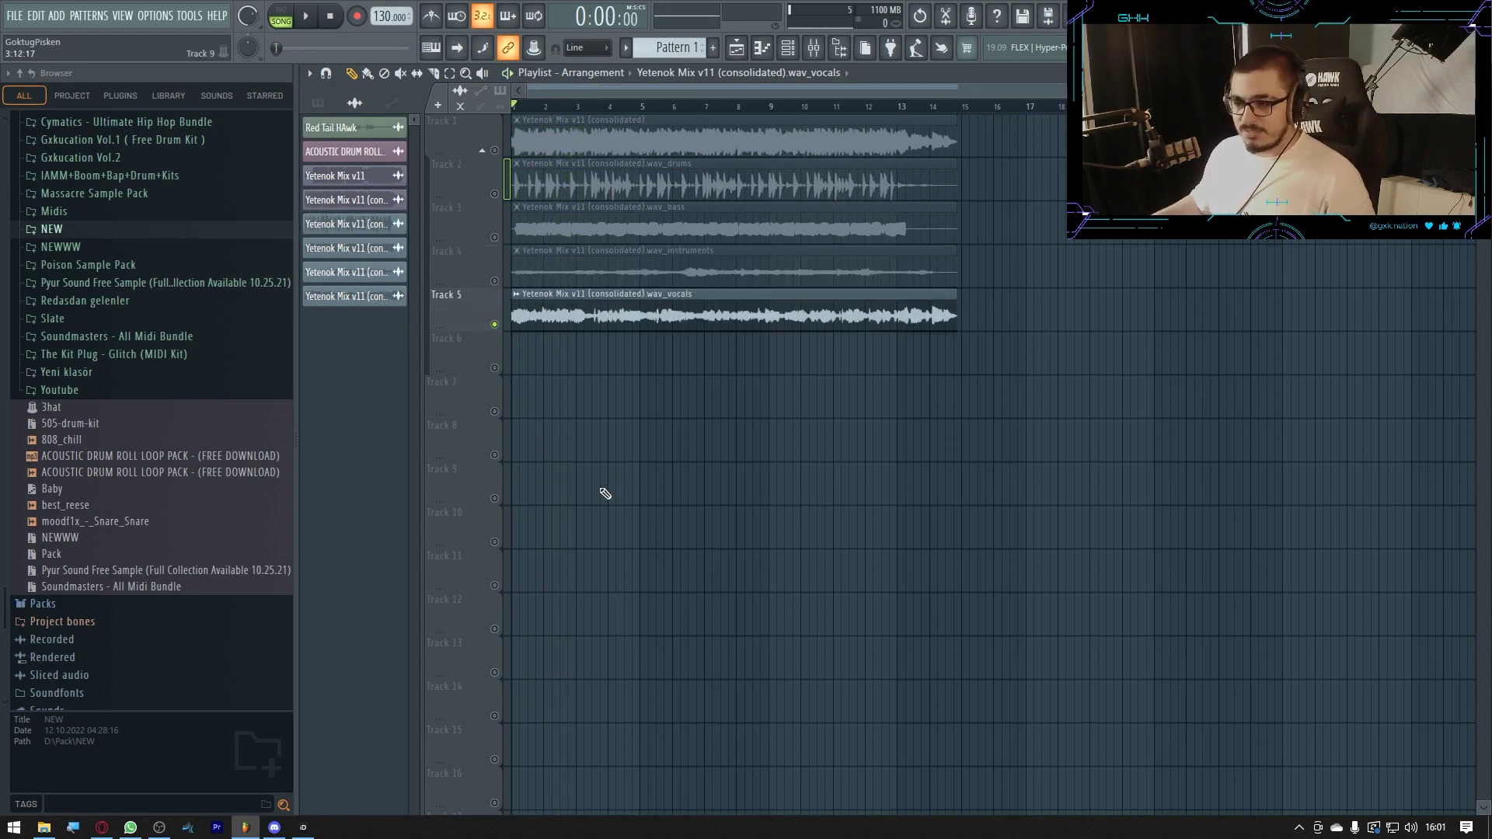
pyautogui.press('space')
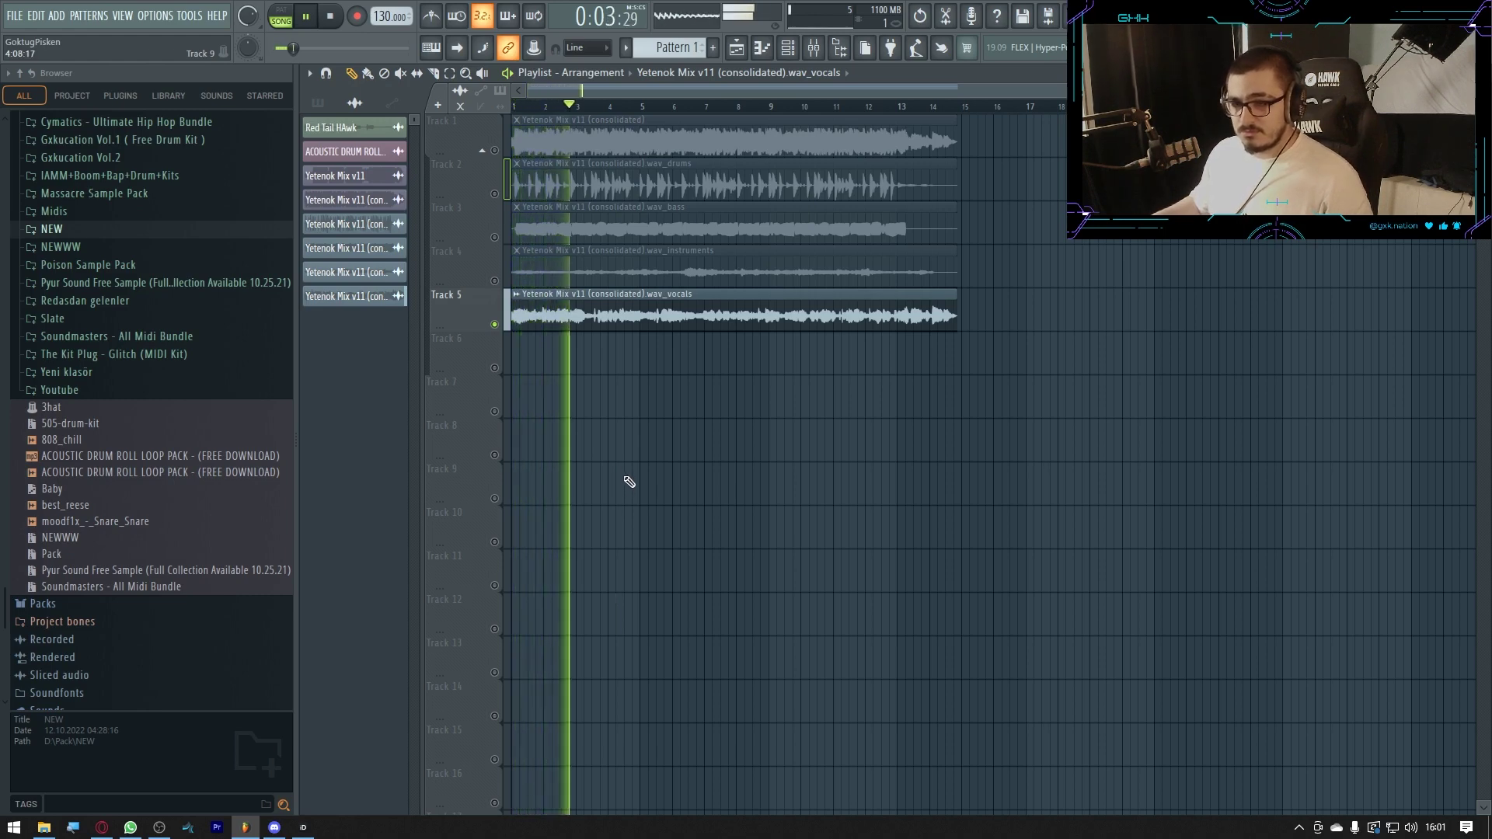
pyautogui.click(495, 194)
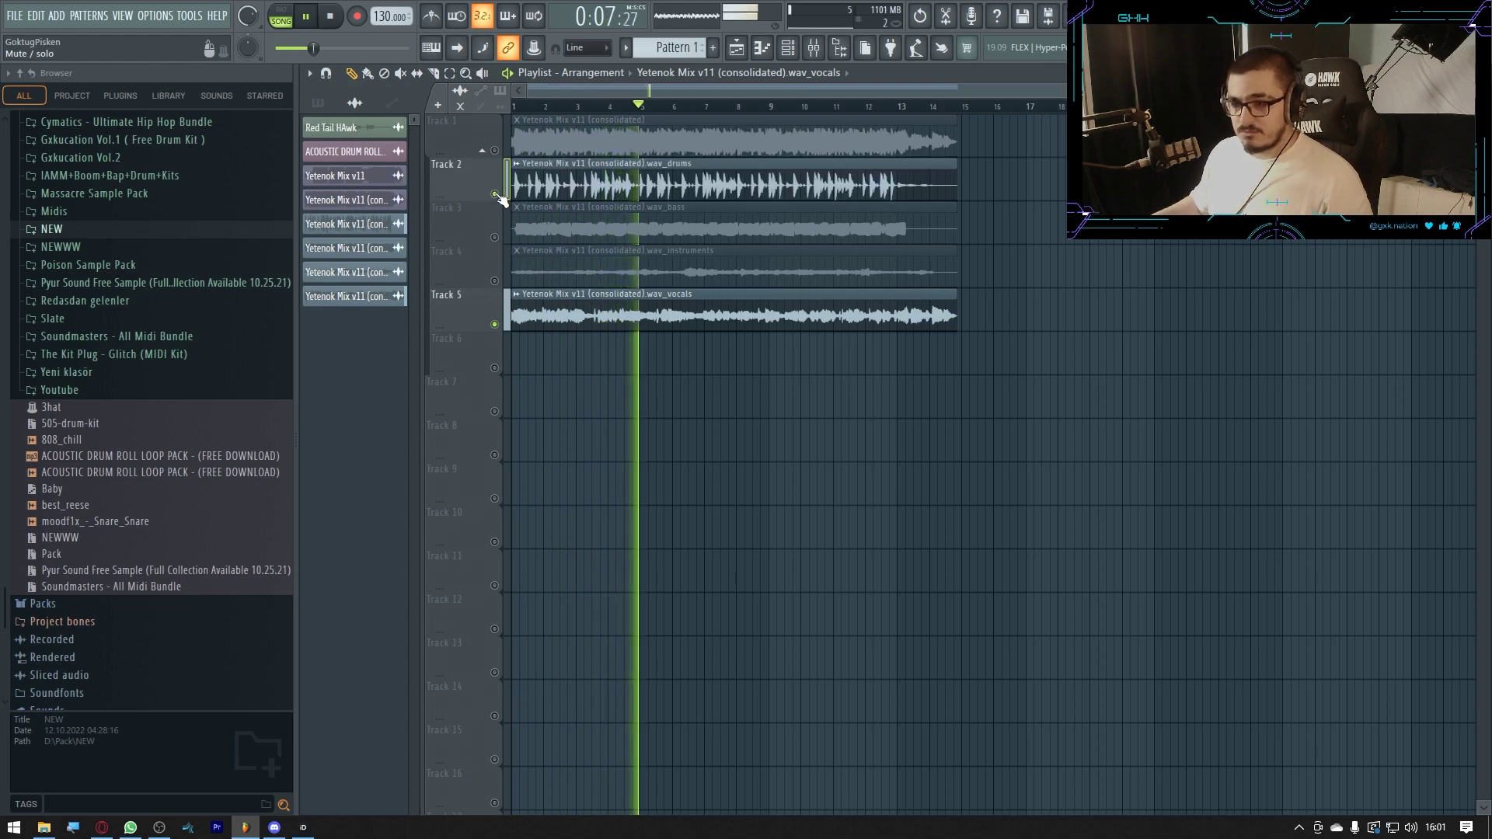
pyautogui.click(495, 194)
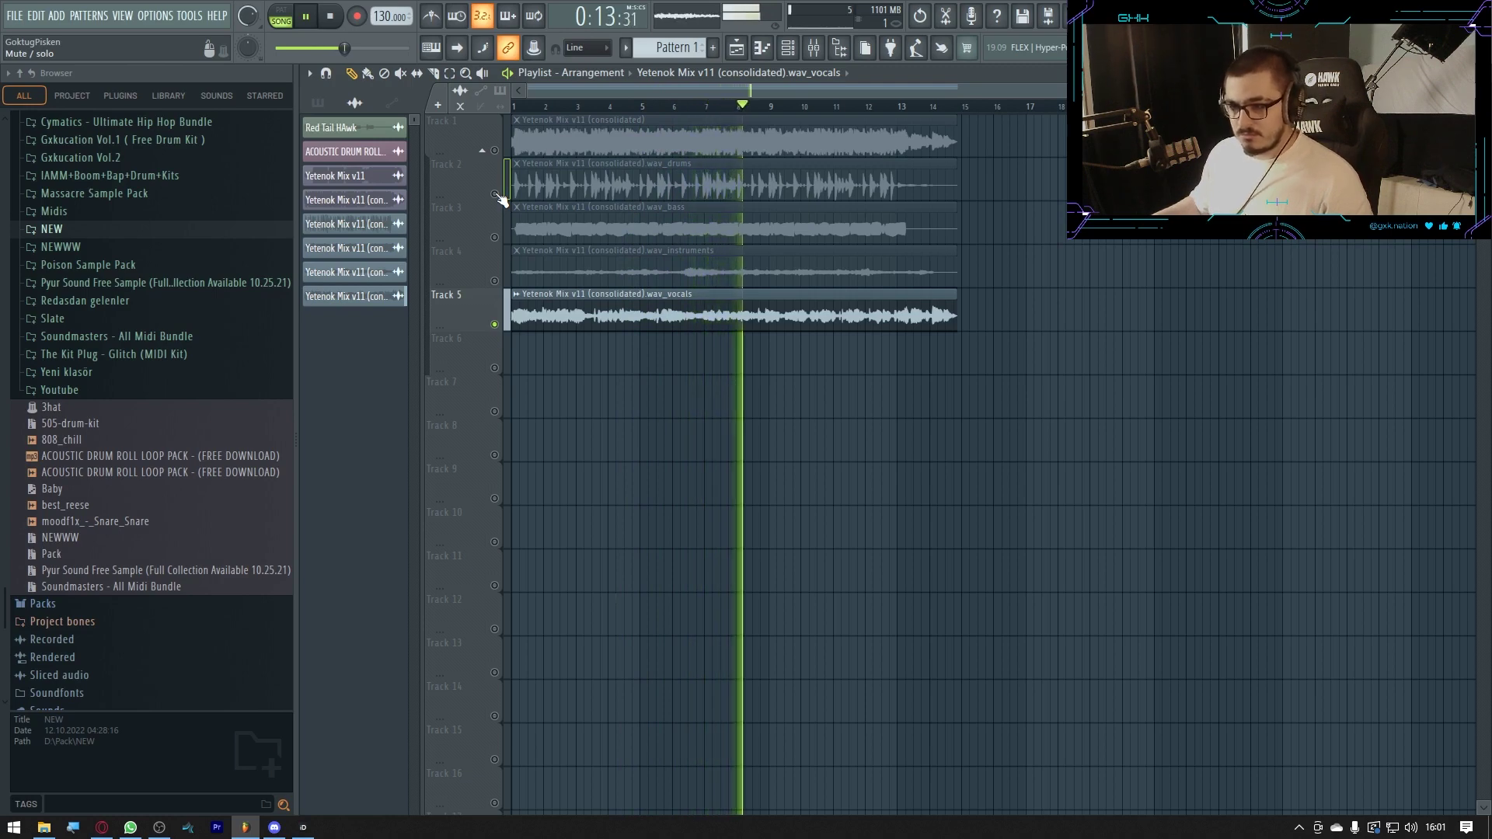
pyautogui.press('space')
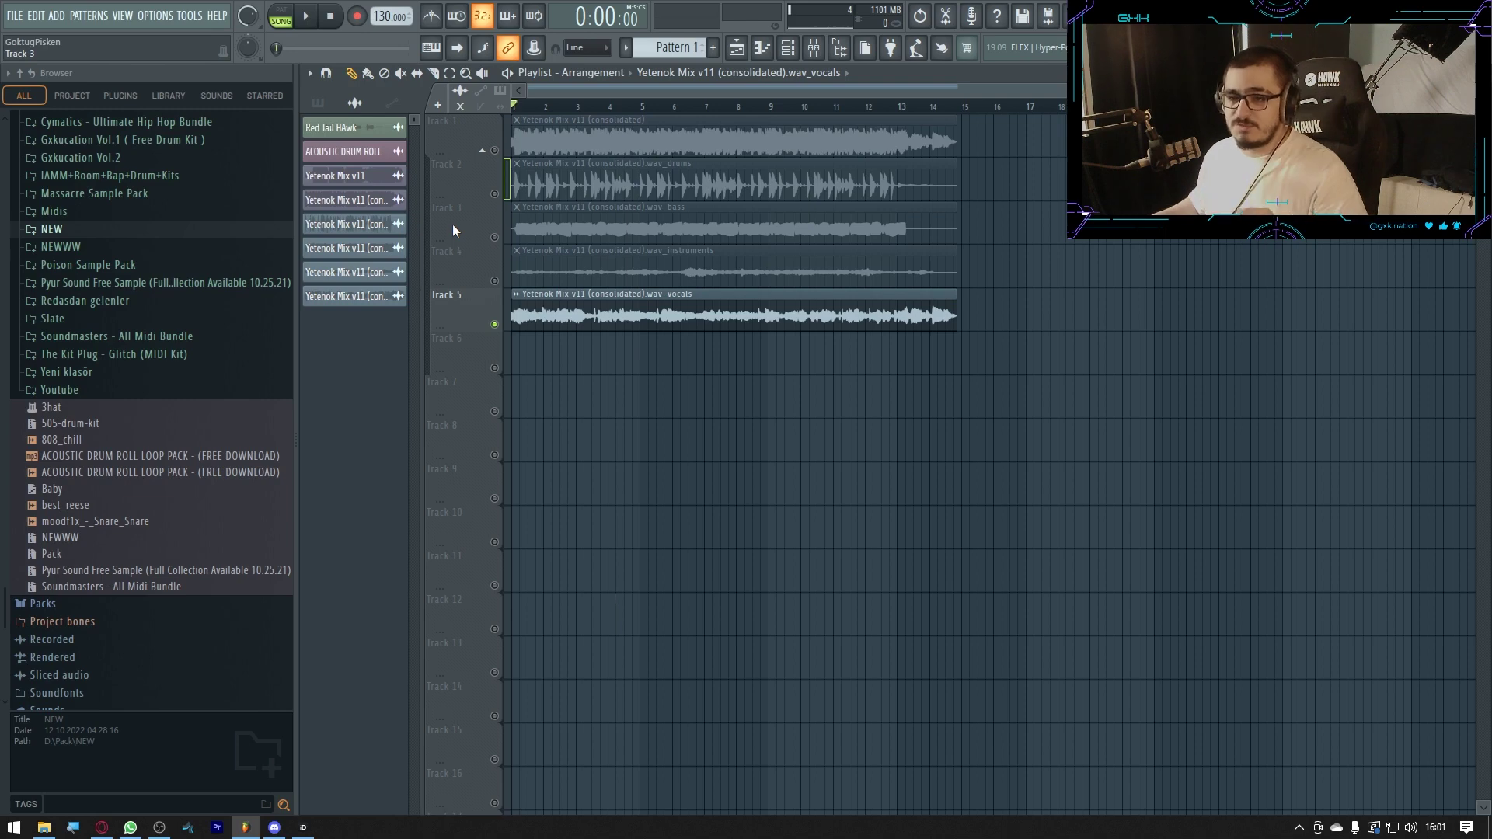
# Delete all clips from the playlist
pyautogui.hotkey('ctrl', 'a')
pyautogui.press('Delete')
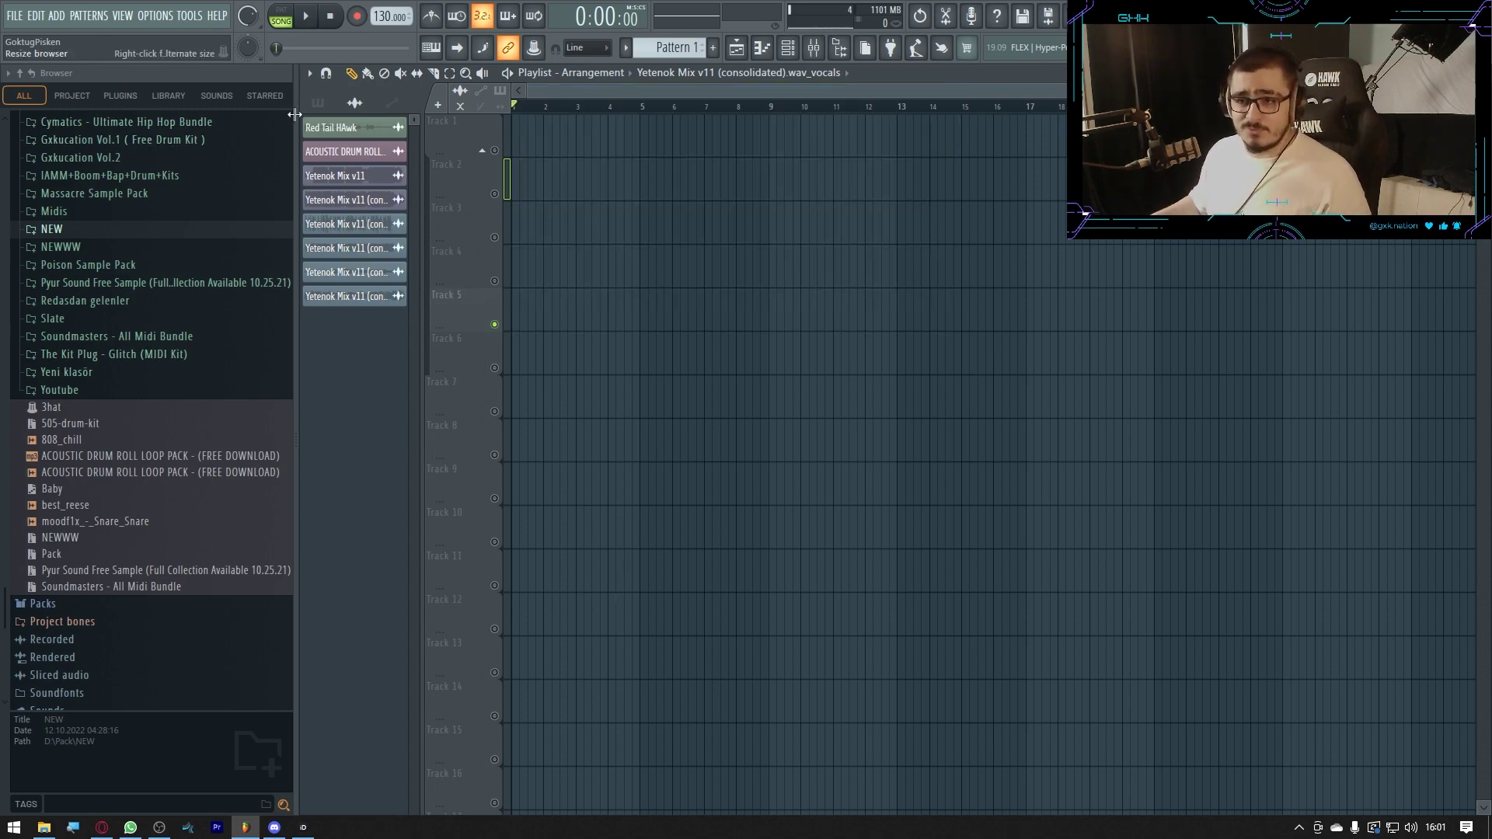
# Widen the browser and open the Jay Cactus collection in the FL Cloud sounds
pyautogui.moveTo(295, 115); pyautogui.dragTo(647, 153)
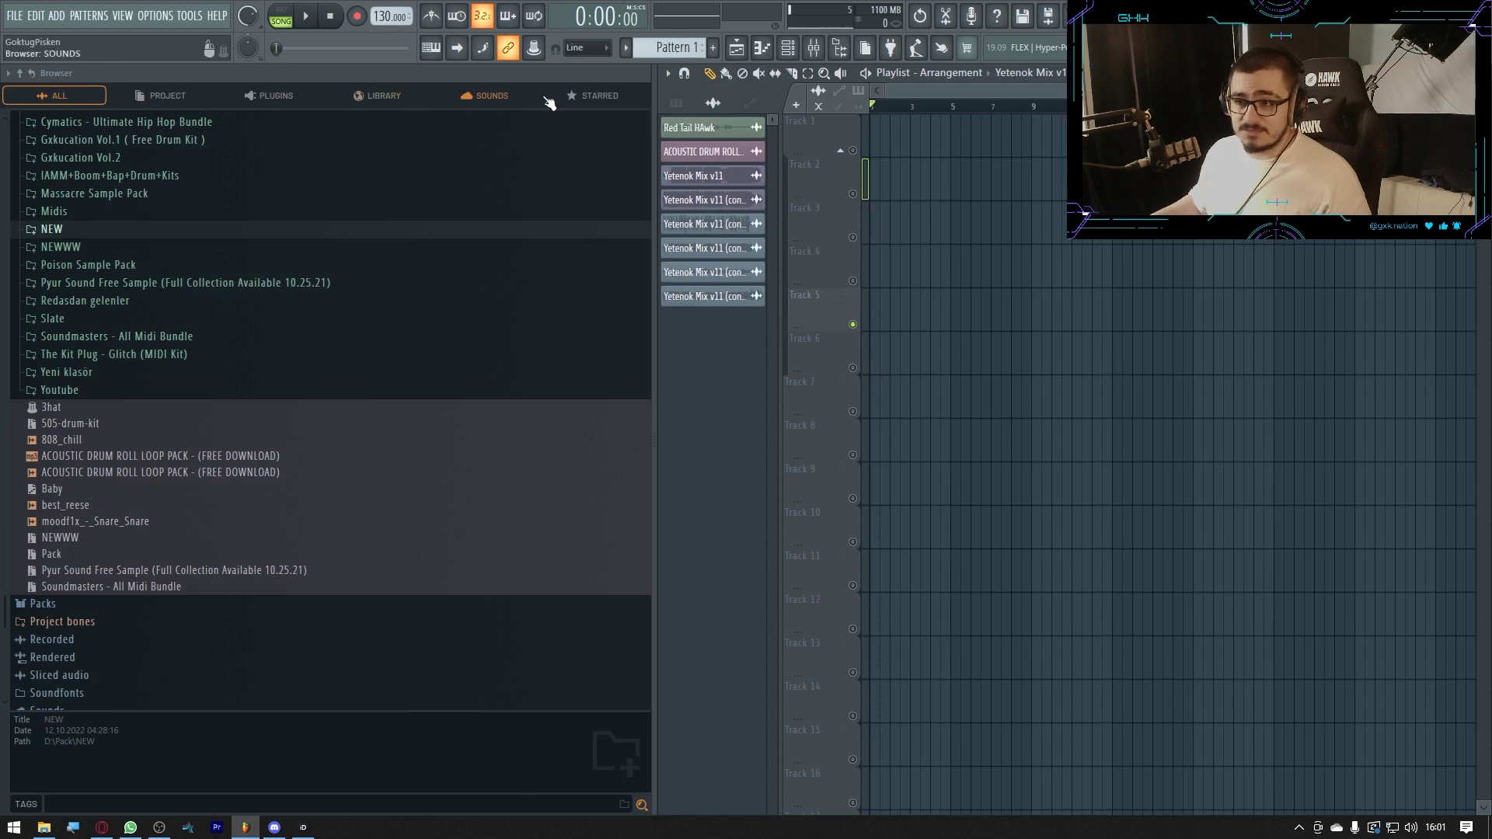
pyautogui.click(518, 99)
pyautogui.moveTo(544, 145); pyautogui.dragTo(852, 295)
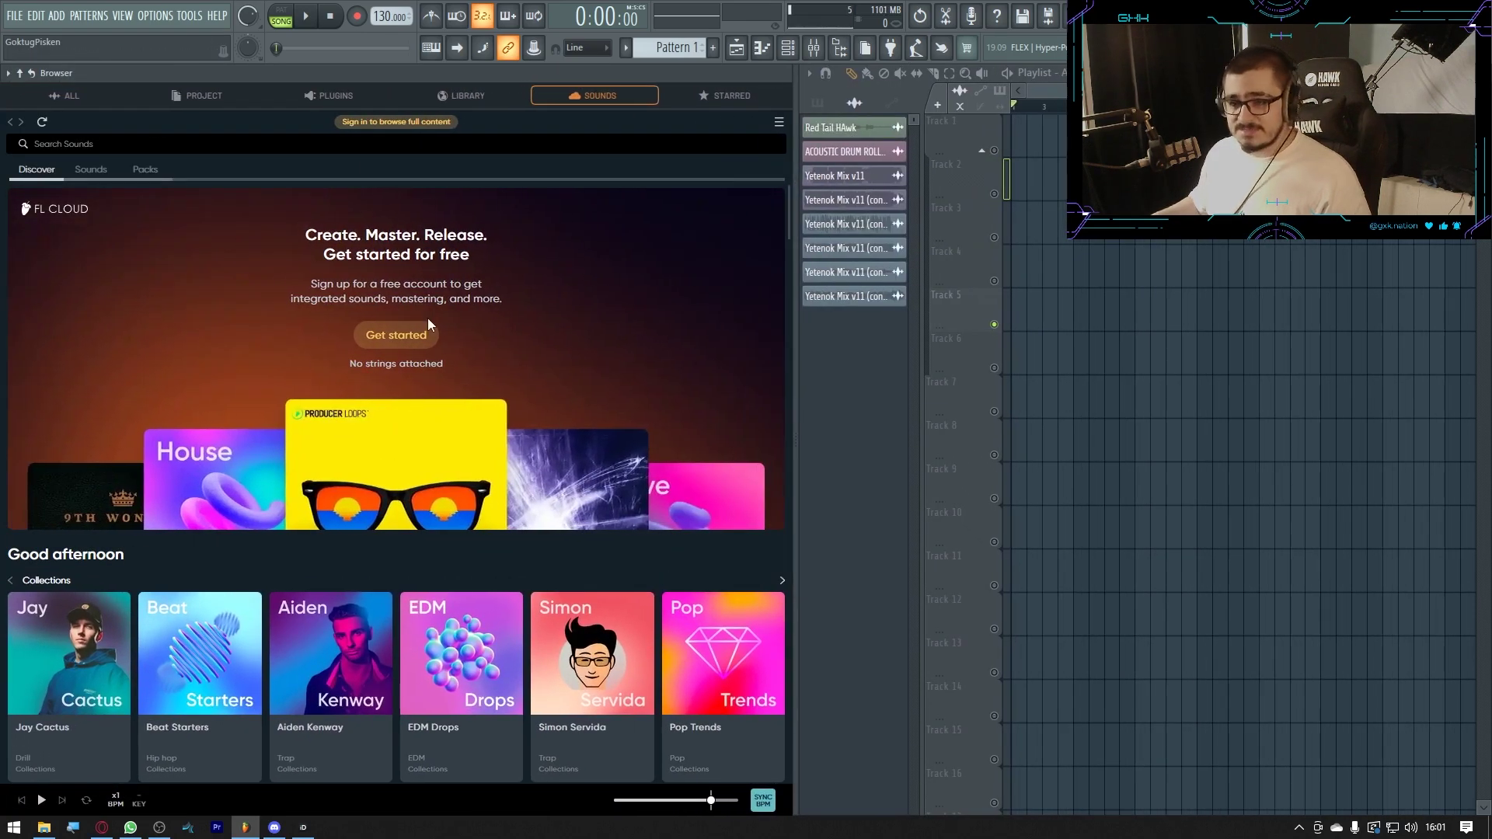
pyautogui.scroll(-3, 416, 403)
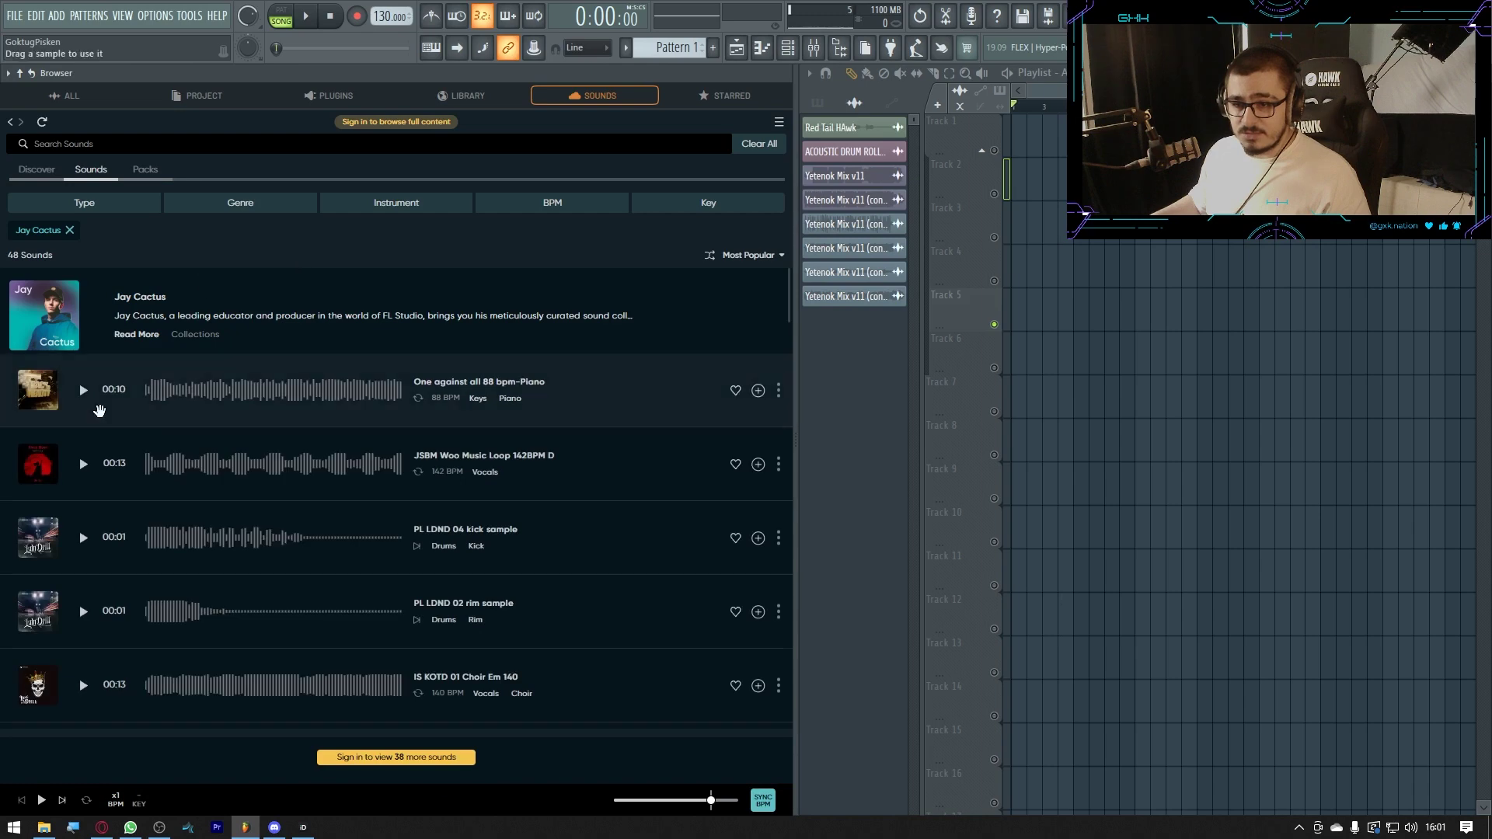
# Preview the One against all 88 bpm-Piano and JSBM Woo Music Loop 142BPM D sounds and look at the key-transpose option
pyautogui.click(84, 390)
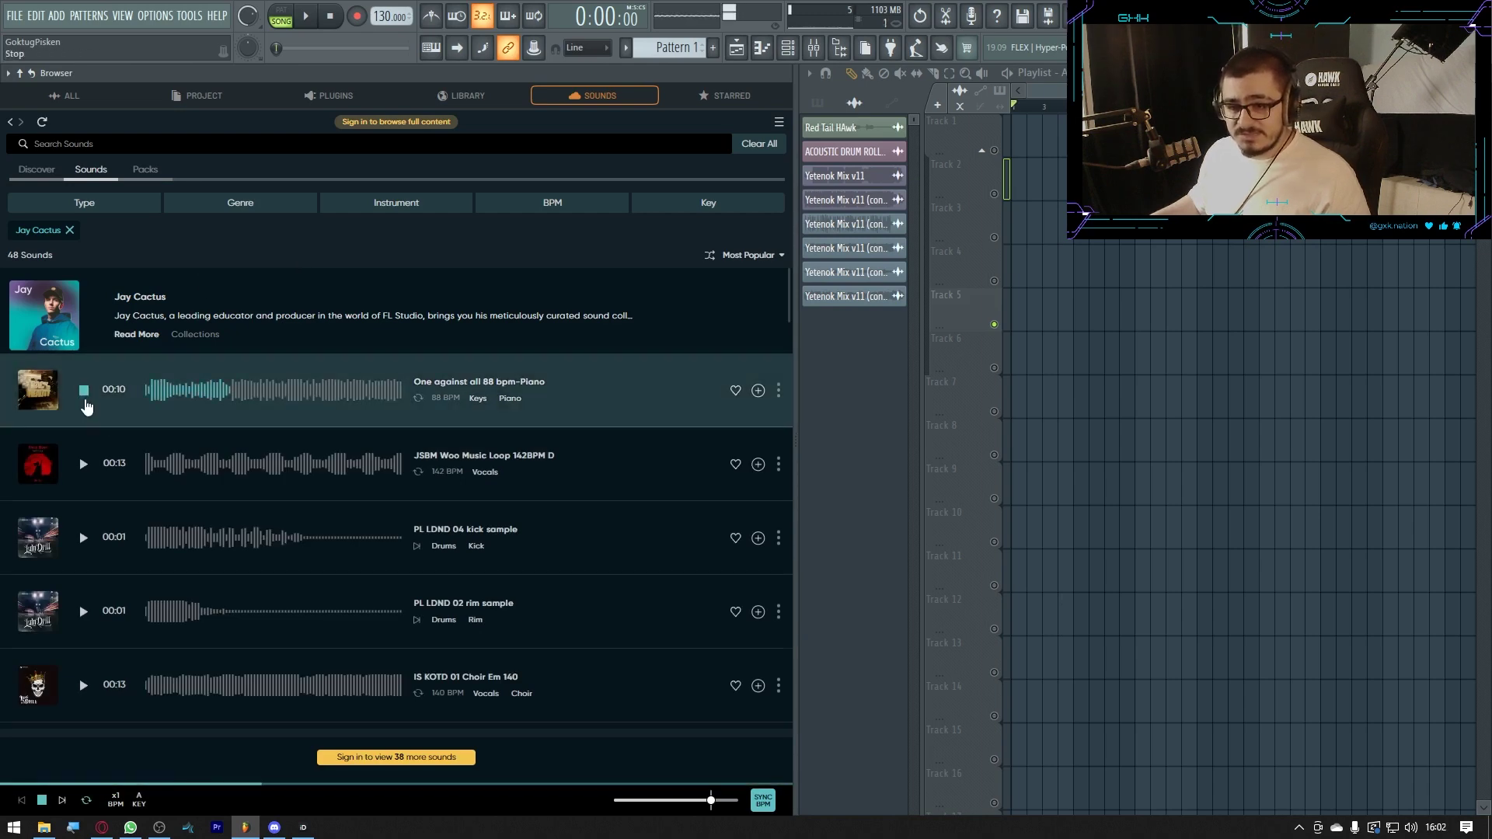
pyautogui.click(85, 400)
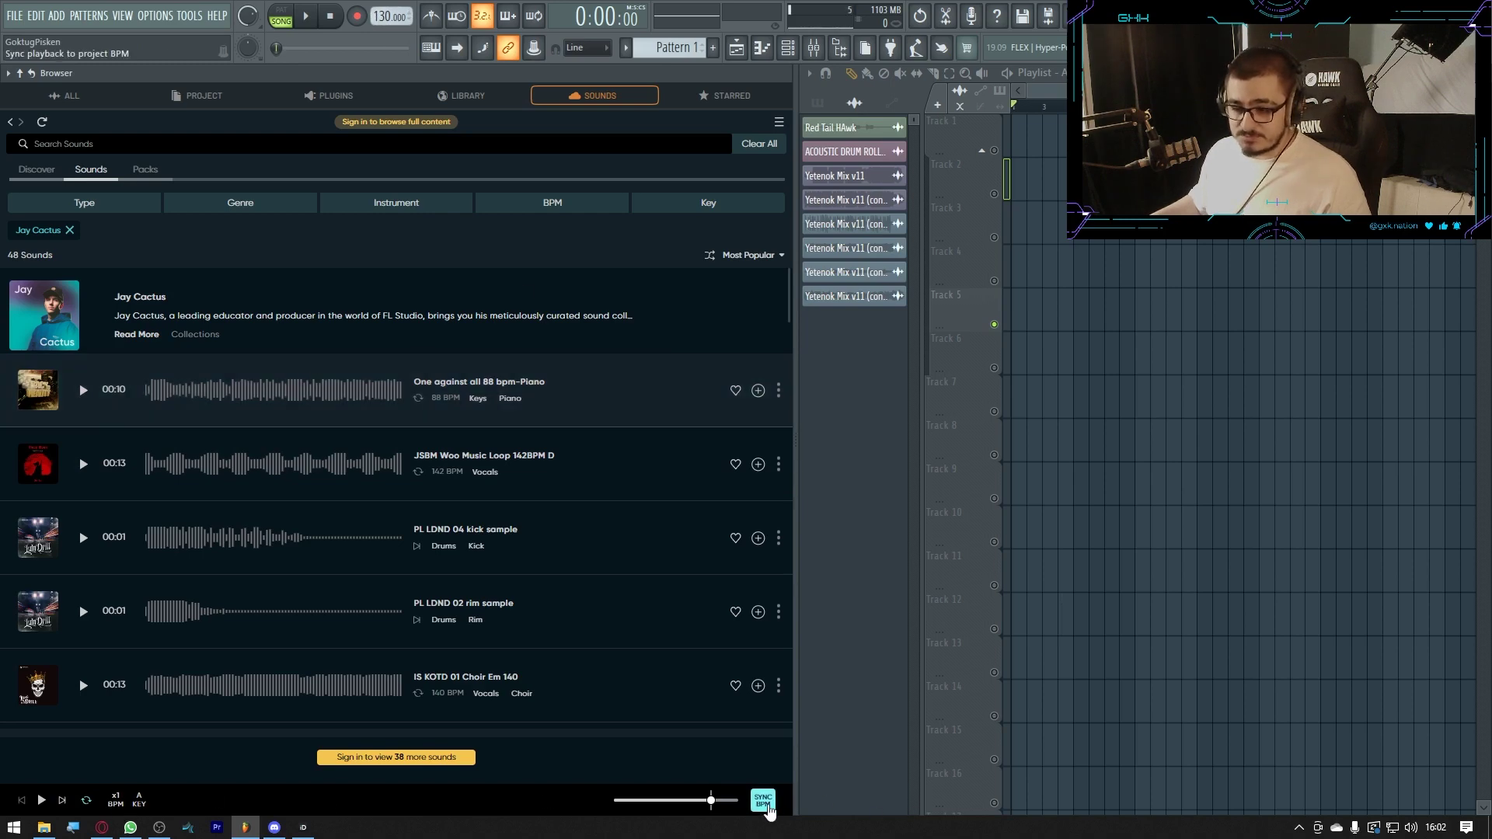
pyautogui.click(144, 805)
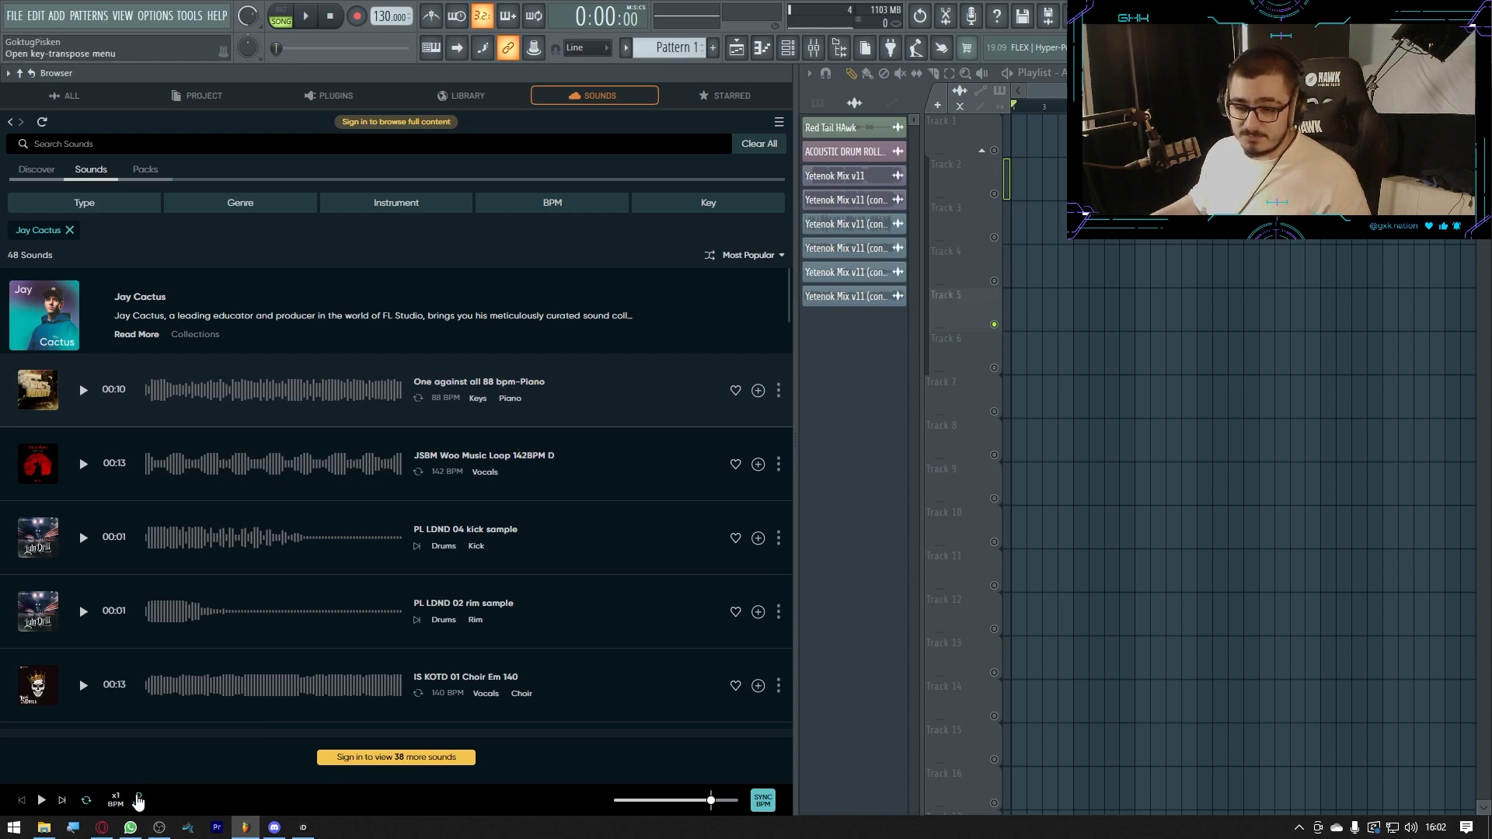
pyautogui.click(84, 465)
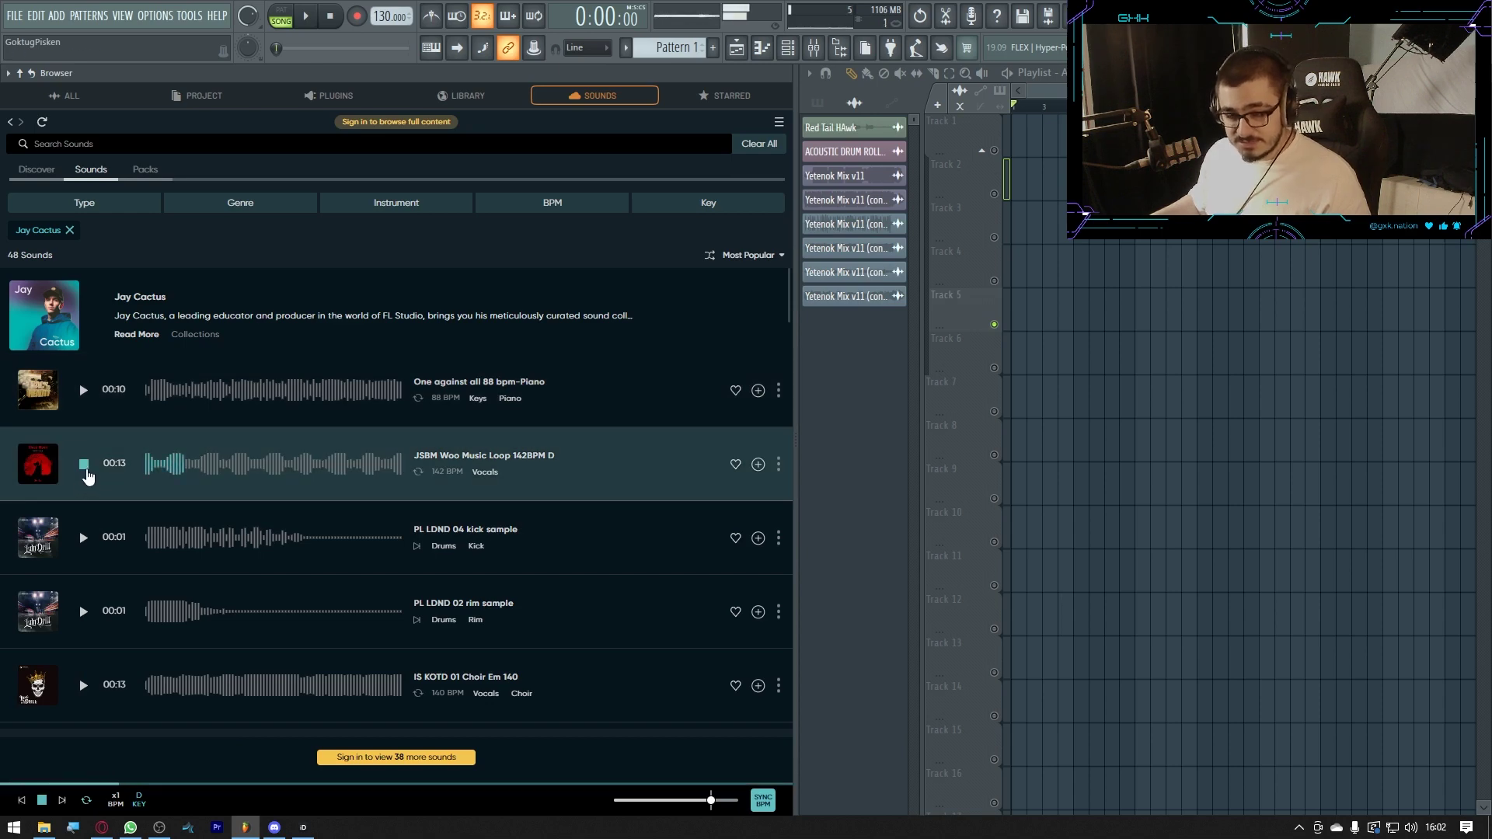
pyautogui.click(84, 467)
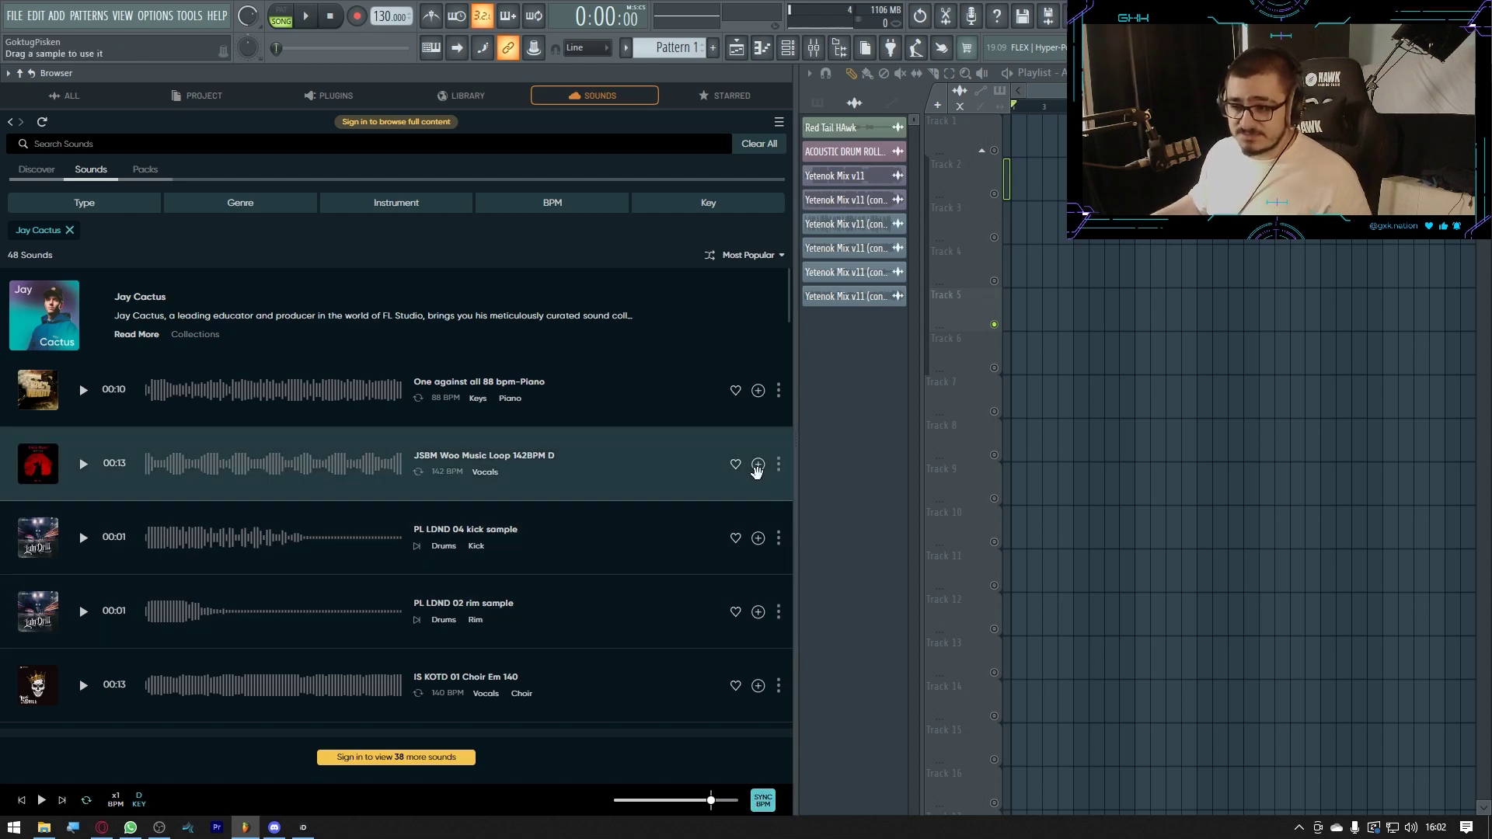
# Sign in to FL Cloud and download JSBM Woo Music Loop 142BPM D and One against all 88 bpm-Piano
pyautogui.click(758, 466)
pyautogui.click(430, 570)
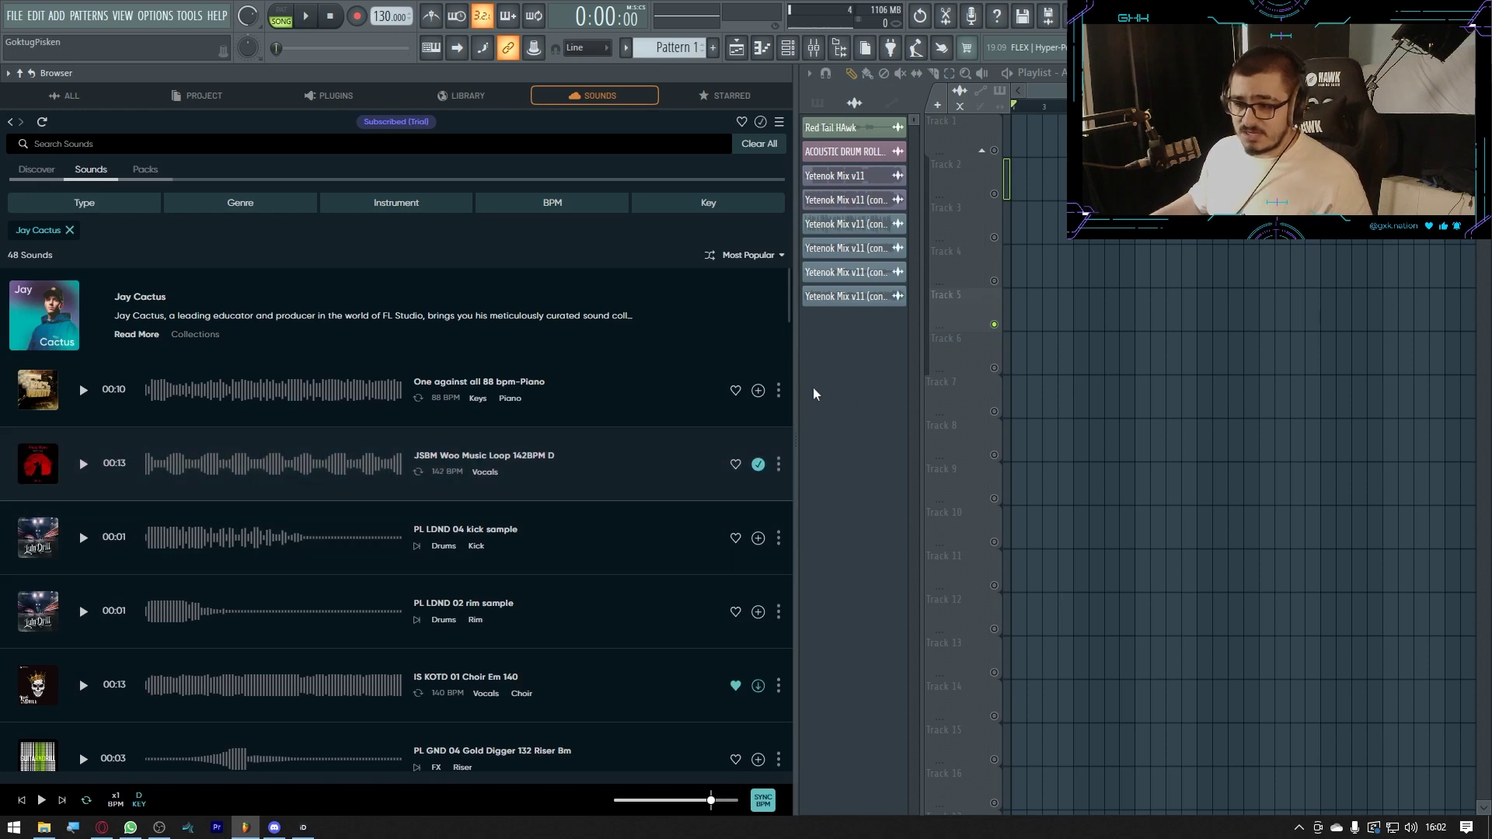
pyautogui.click(759, 390)
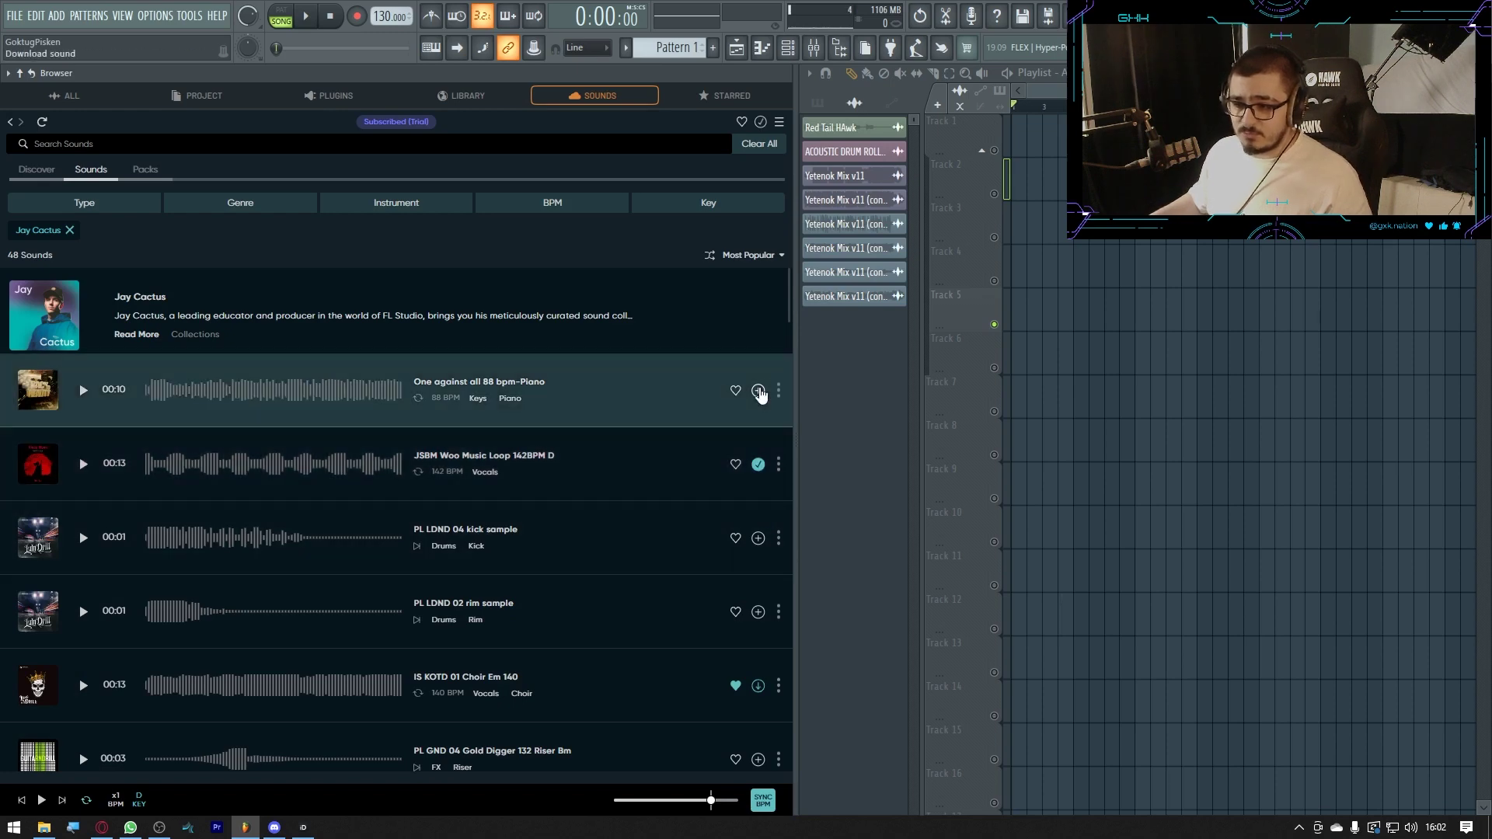
# Place One against all 88 bpm-Piano on track 4 of the playlist and turn all playlist tracks back on
pyautogui.click(84, 392)
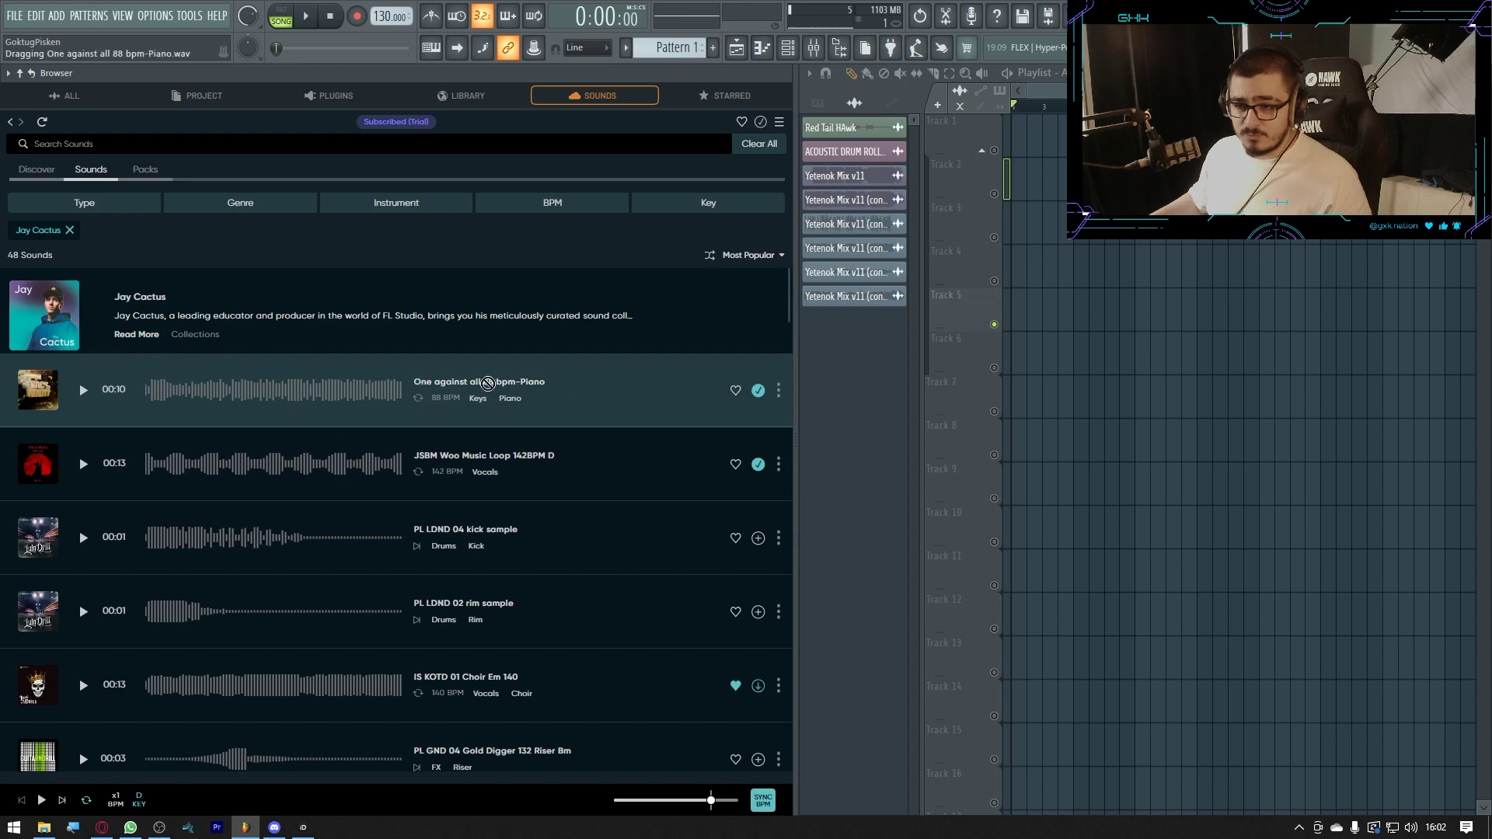
pyautogui.moveTo(1041, 295); pyautogui.dragTo(1047, 286)
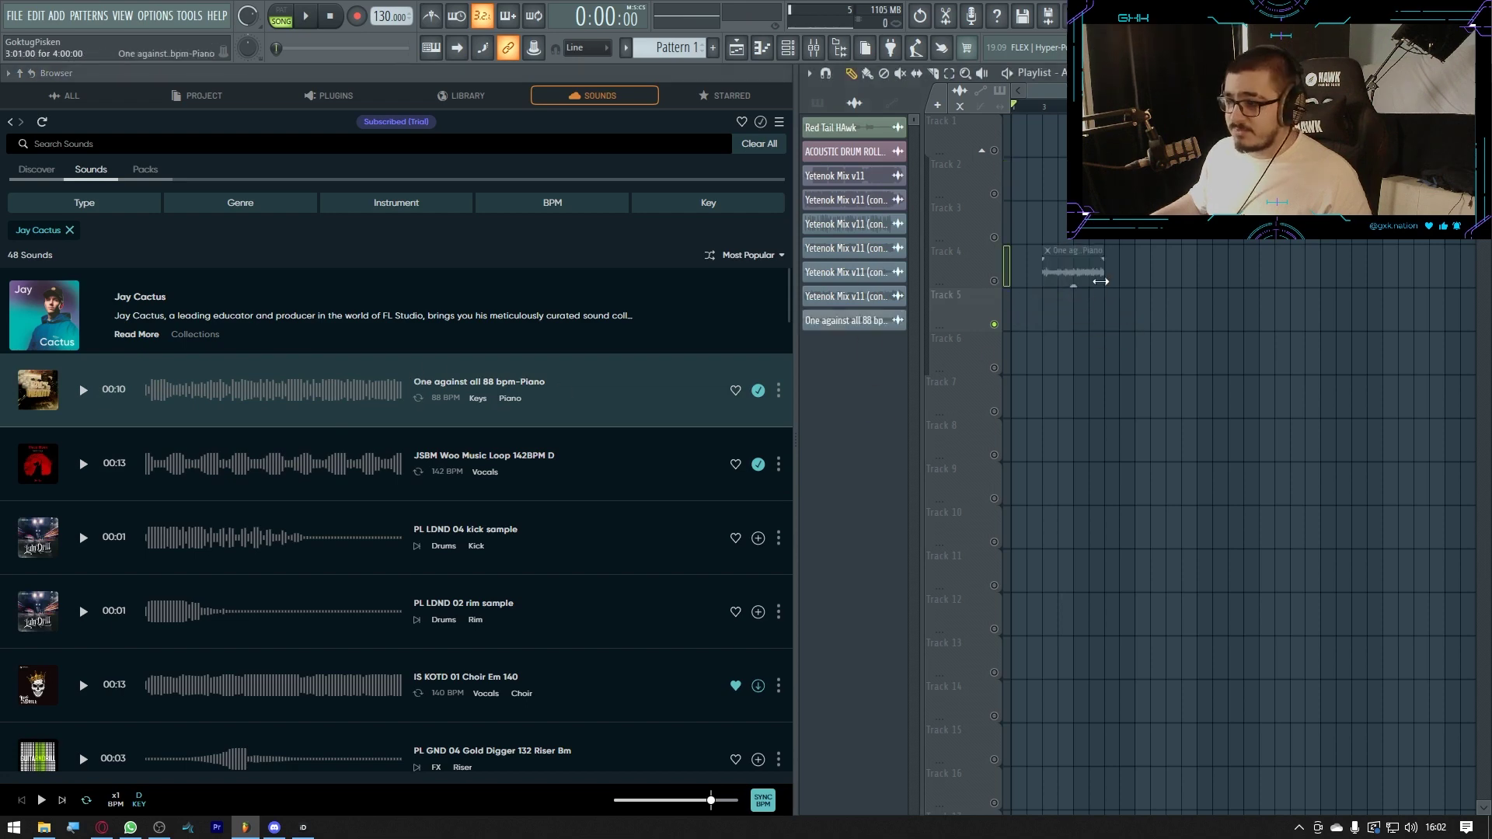
pyautogui.rightClick(994, 282)
pyautogui.rightClick(994, 282)
# Browse the Slate hip-hop-sample-pack down to the Full Drum Loops folder inside SD Trap Drum Loops
pyautogui.click(63, 95)
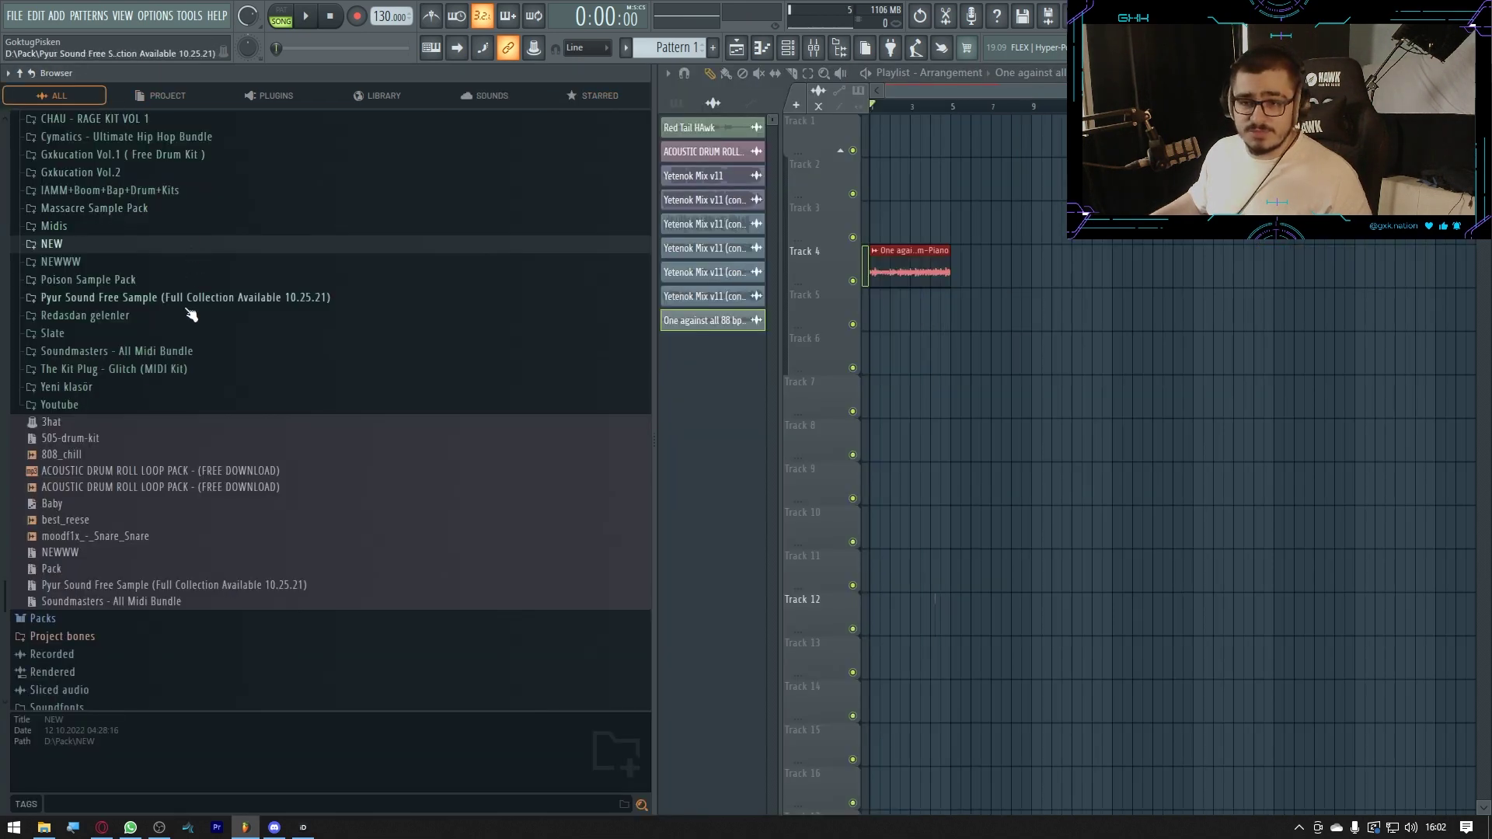
pyautogui.scroll(4, 179, 537)
pyautogui.click(111, 535)
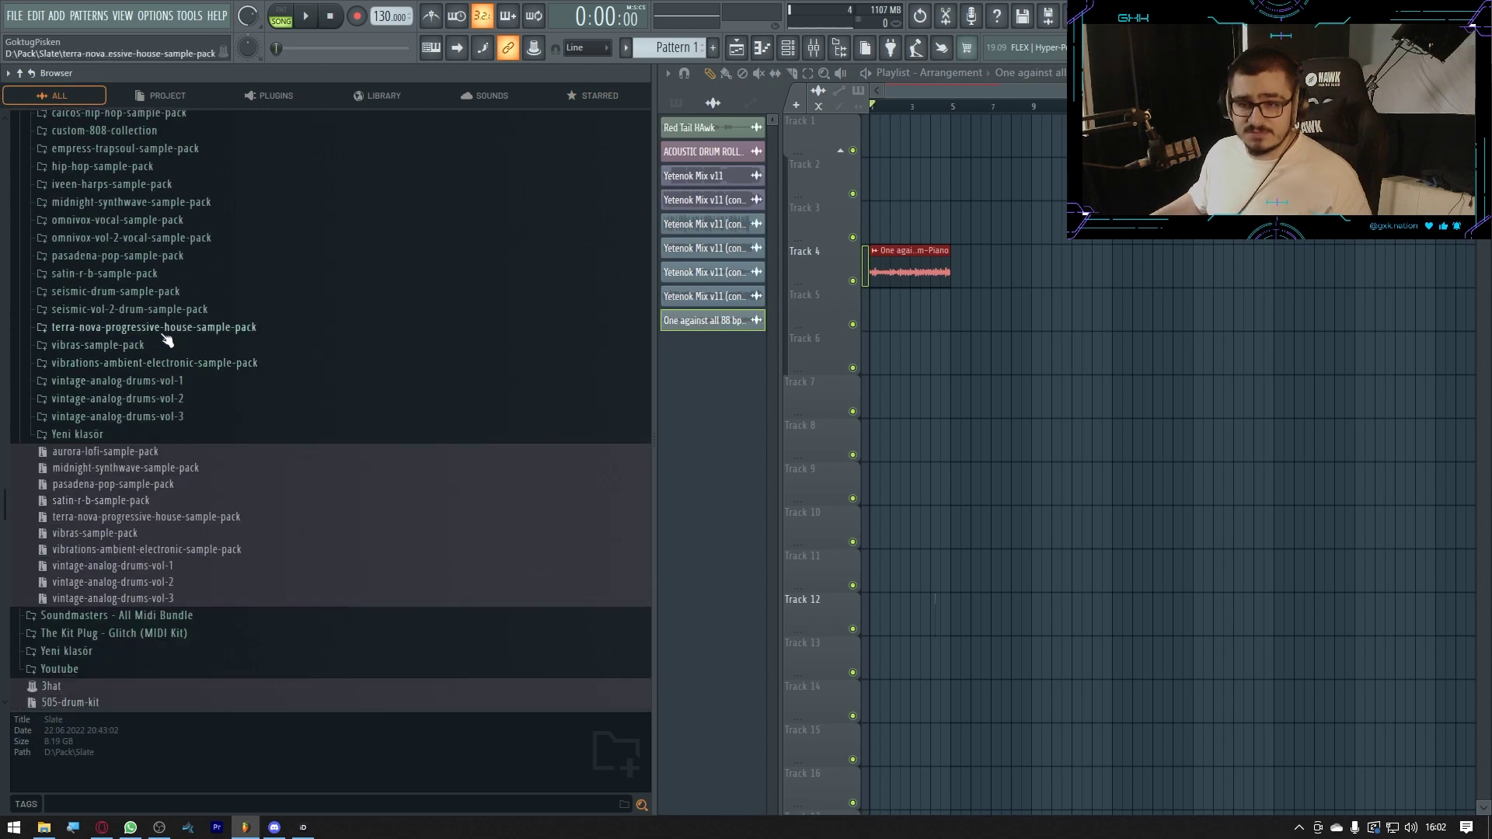
pyautogui.scroll(3, 170, 335)
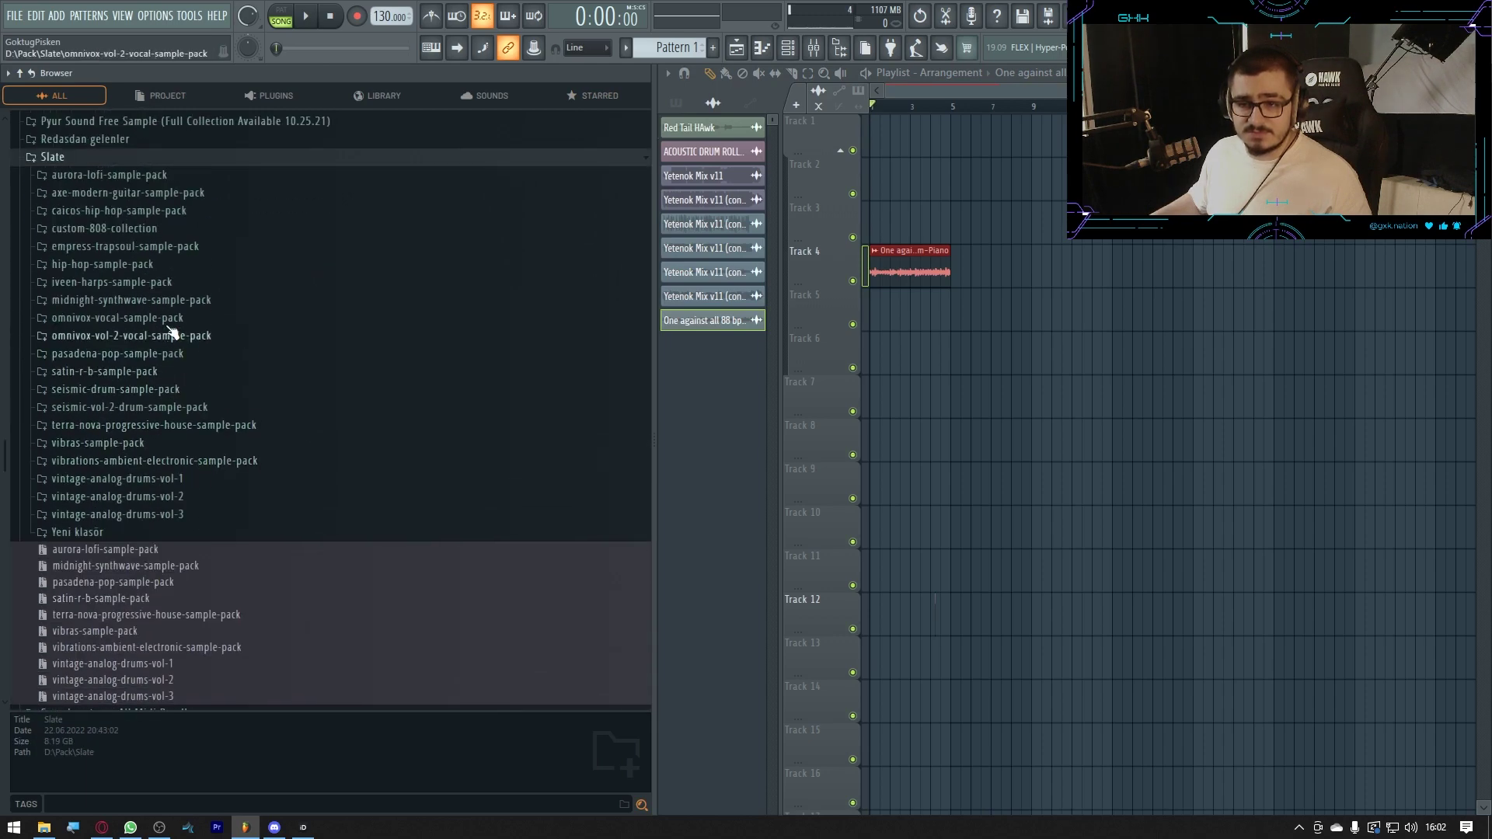
pyautogui.click(152, 268)
pyautogui.click(160, 282)
pyautogui.click(155, 319)
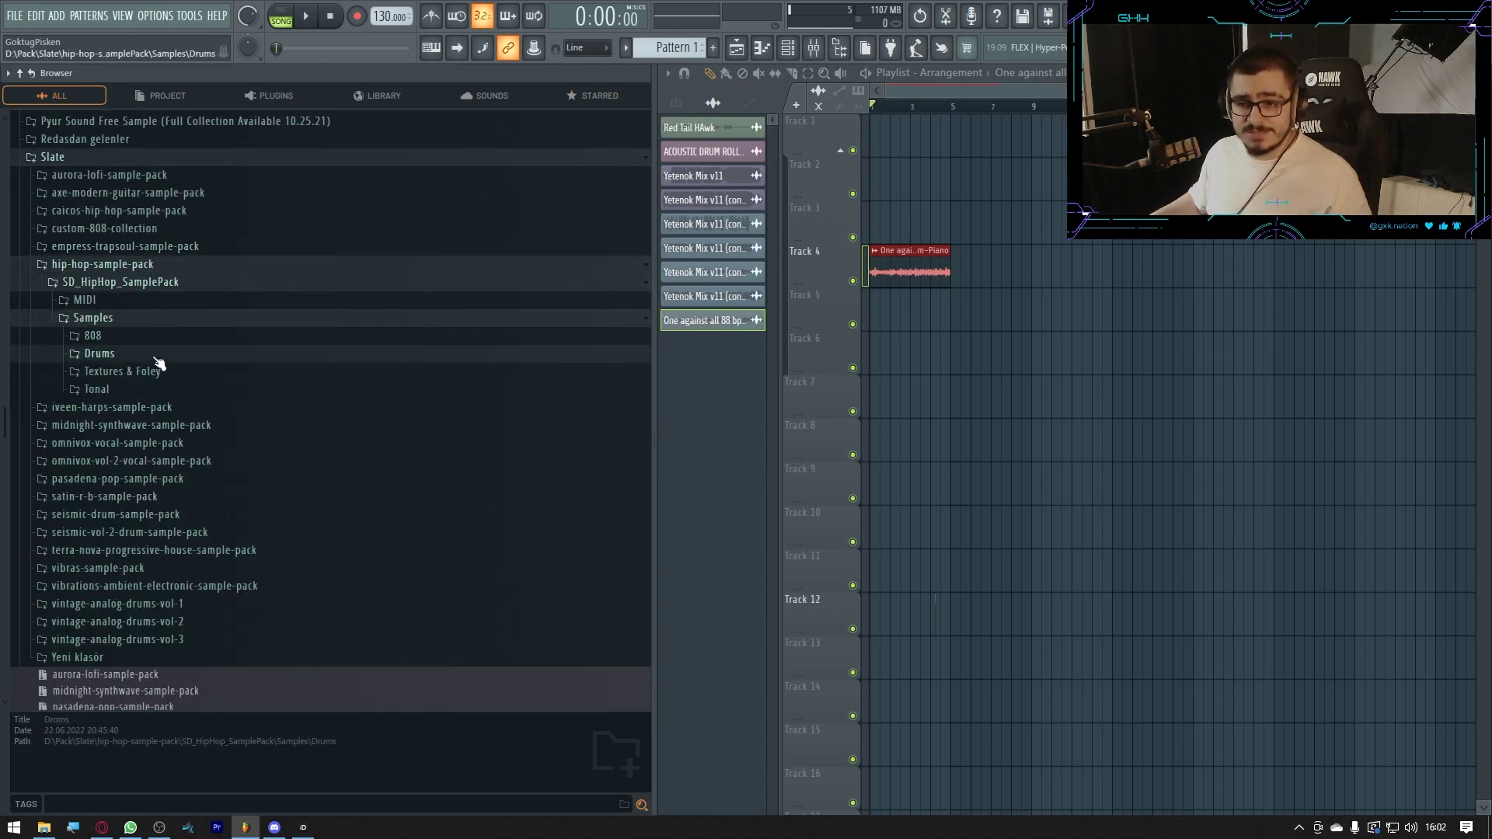
pyautogui.click(156, 356)
pyautogui.click(147, 372)
pyautogui.click(175, 407)
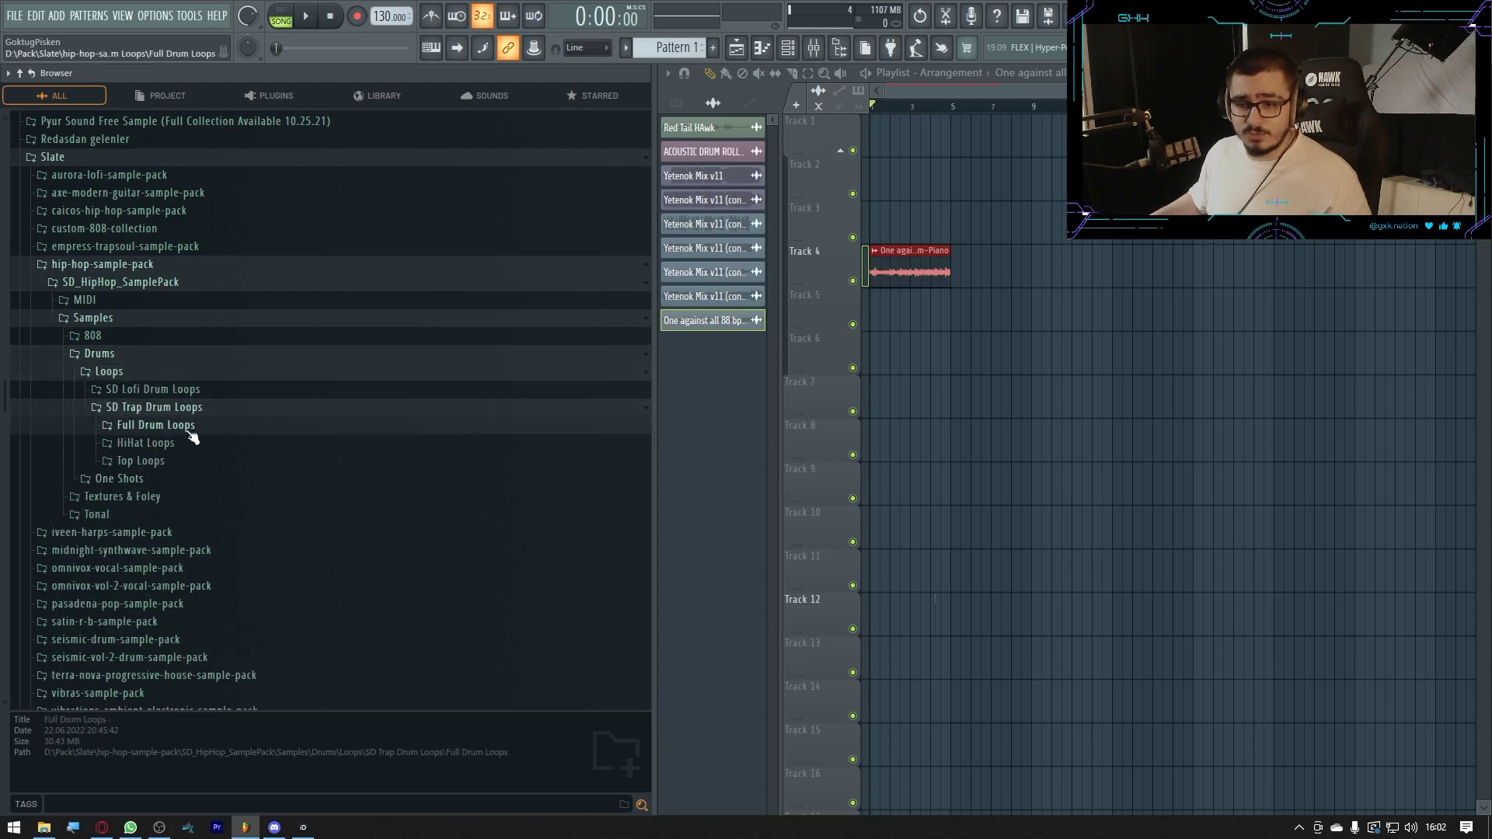
pyautogui.click(156, 425)
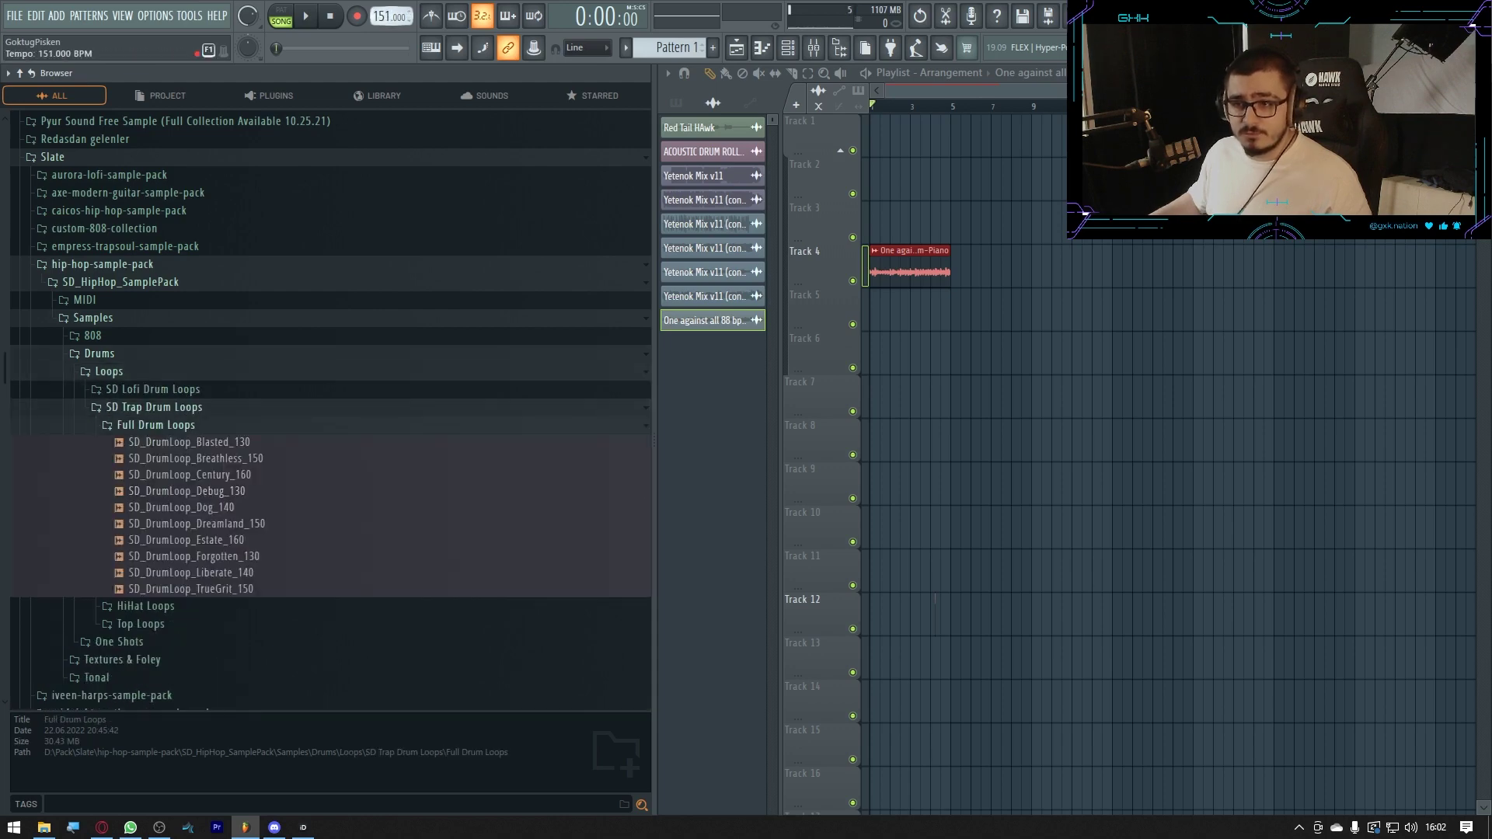
# Set the project tempo to 150 BPM and delete the piano clip from track 4
pyautogui.moveTo(390, 15); pyautogui.dragTo(391, 20)
pyautogui.click(764, 460)
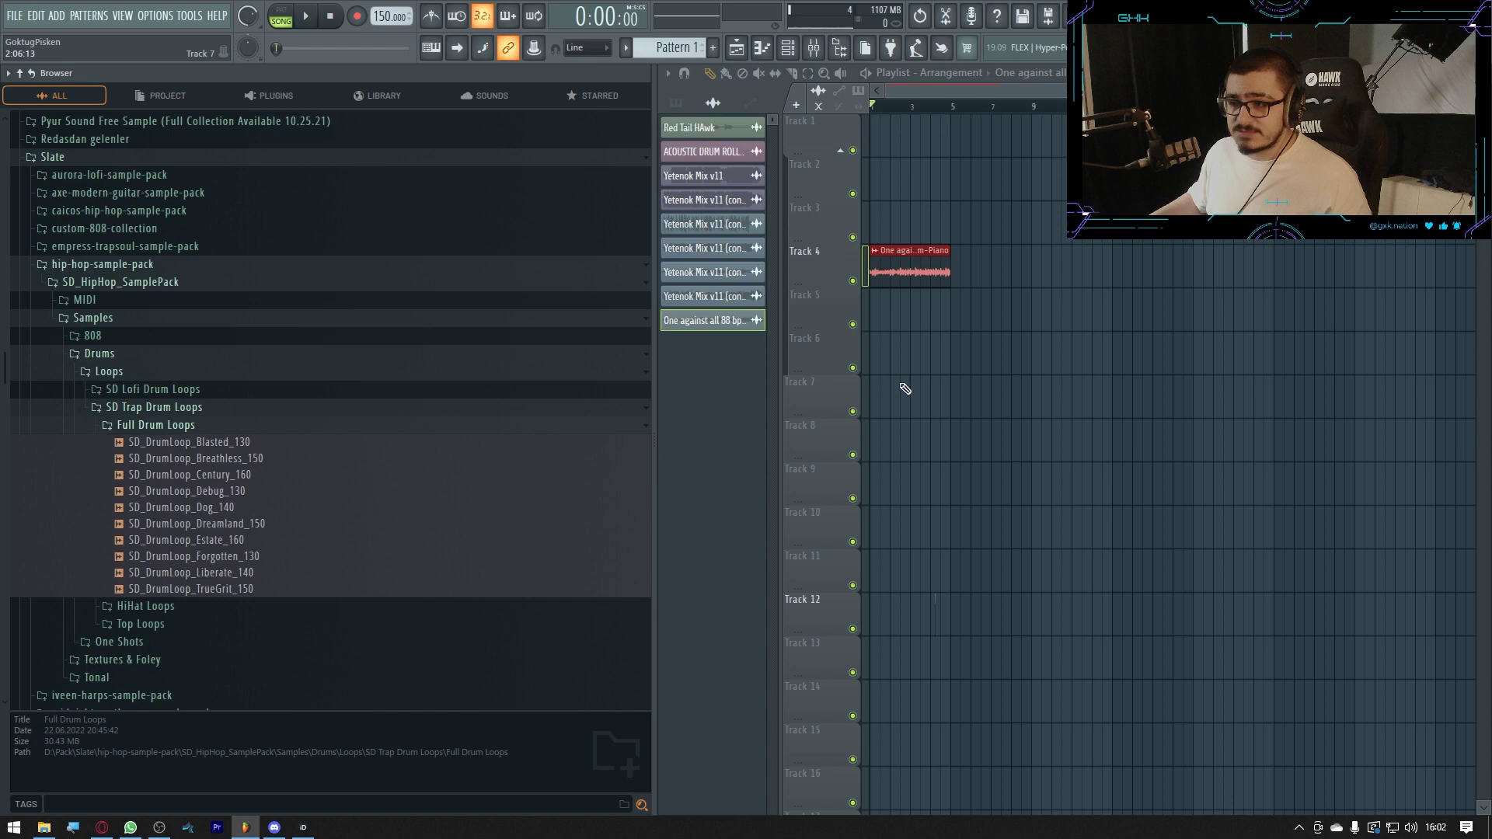
pyautogui.rightClick(910, 271)
# Place SD_DrumLoop_Breathless_150 at the start of track 1 and play it, lowering its clip gain to -4.2 dB
pyautogui.moveTo(207, 455); pyautogui.dragTo(644, 19)
pyautogui.click(305, 19)
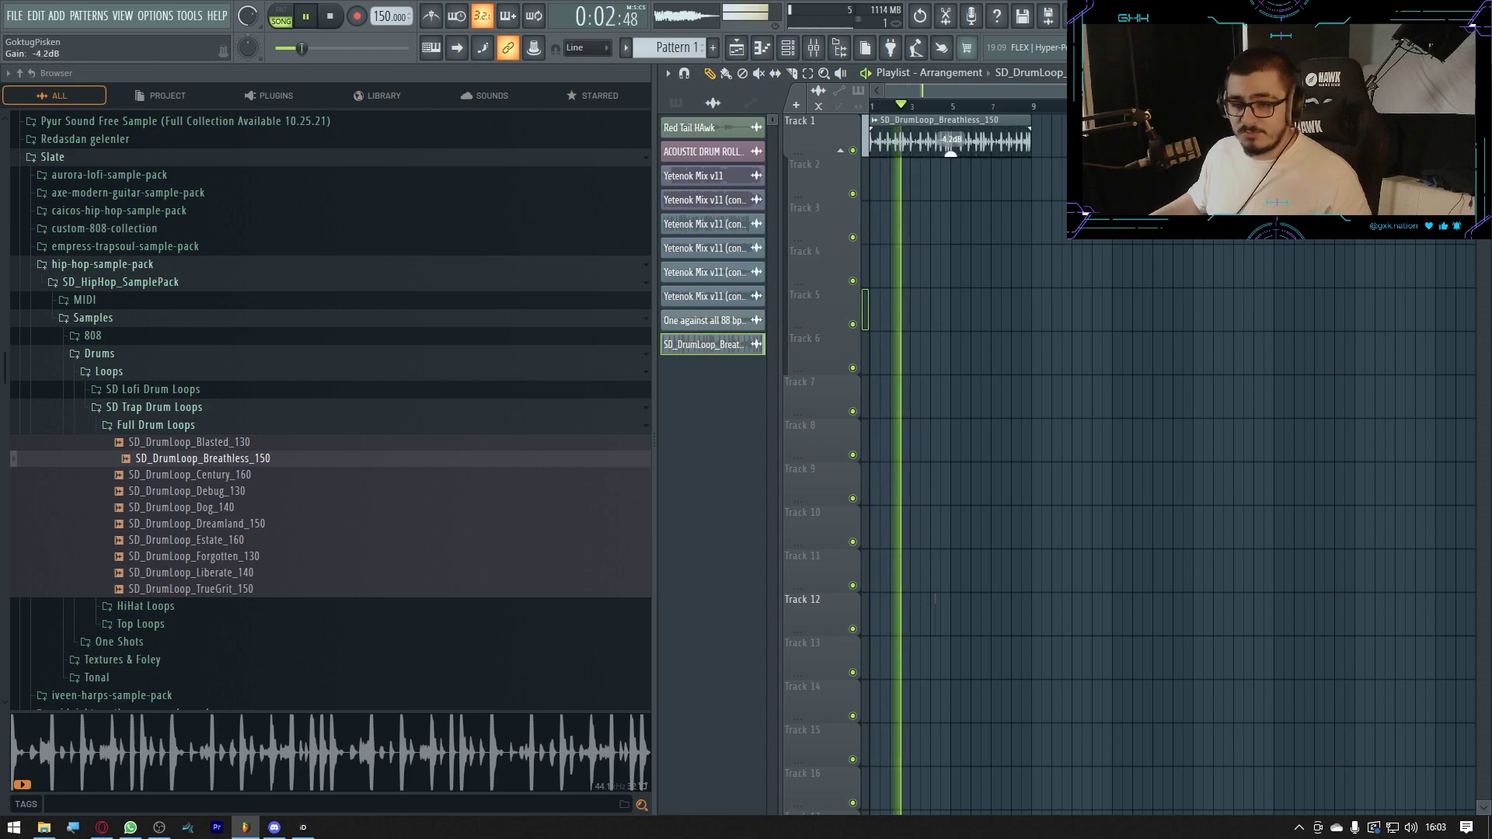
# Place two consecutive copies of the tempo-synced One against all 88 bpm-Piano on track 2 and play them with the drum loop
pyautogui.click(484, 94)
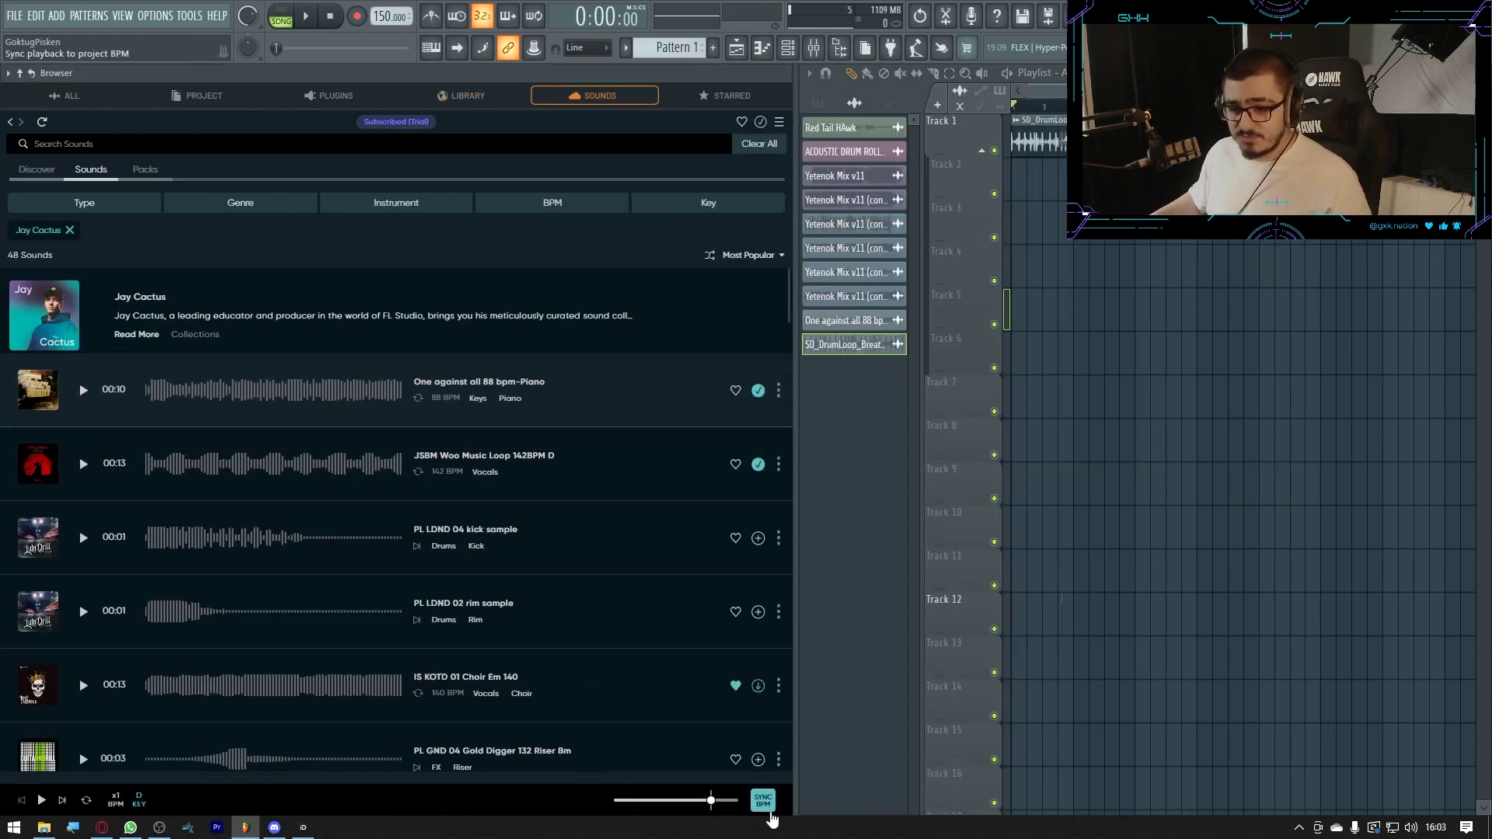
pyautogui.click(82, 390)
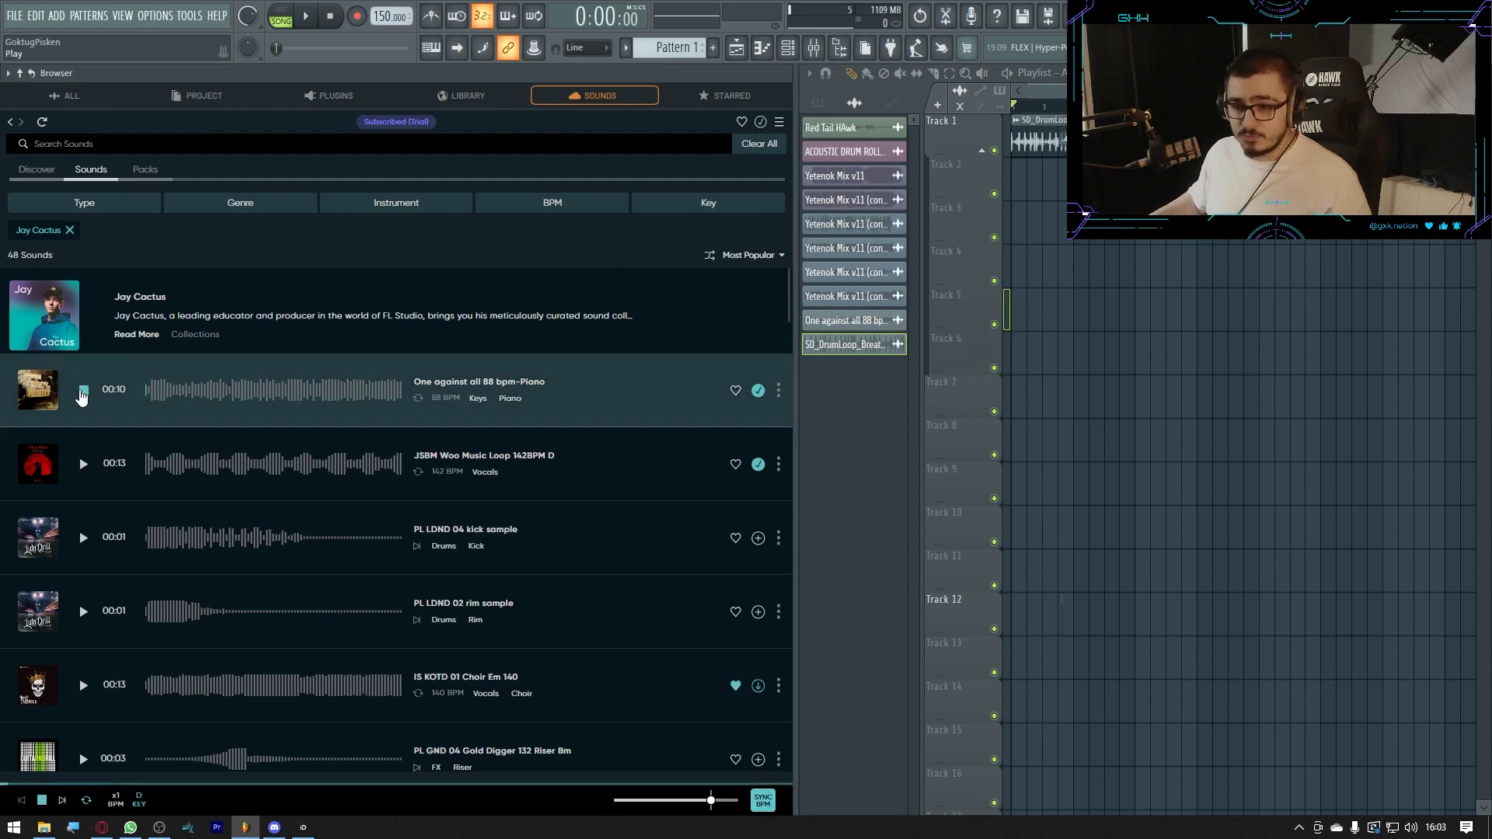
pyautogui.moveTo(83, 396); pyautogui.dragTo(1036, 152)
pyautogui.press('space')
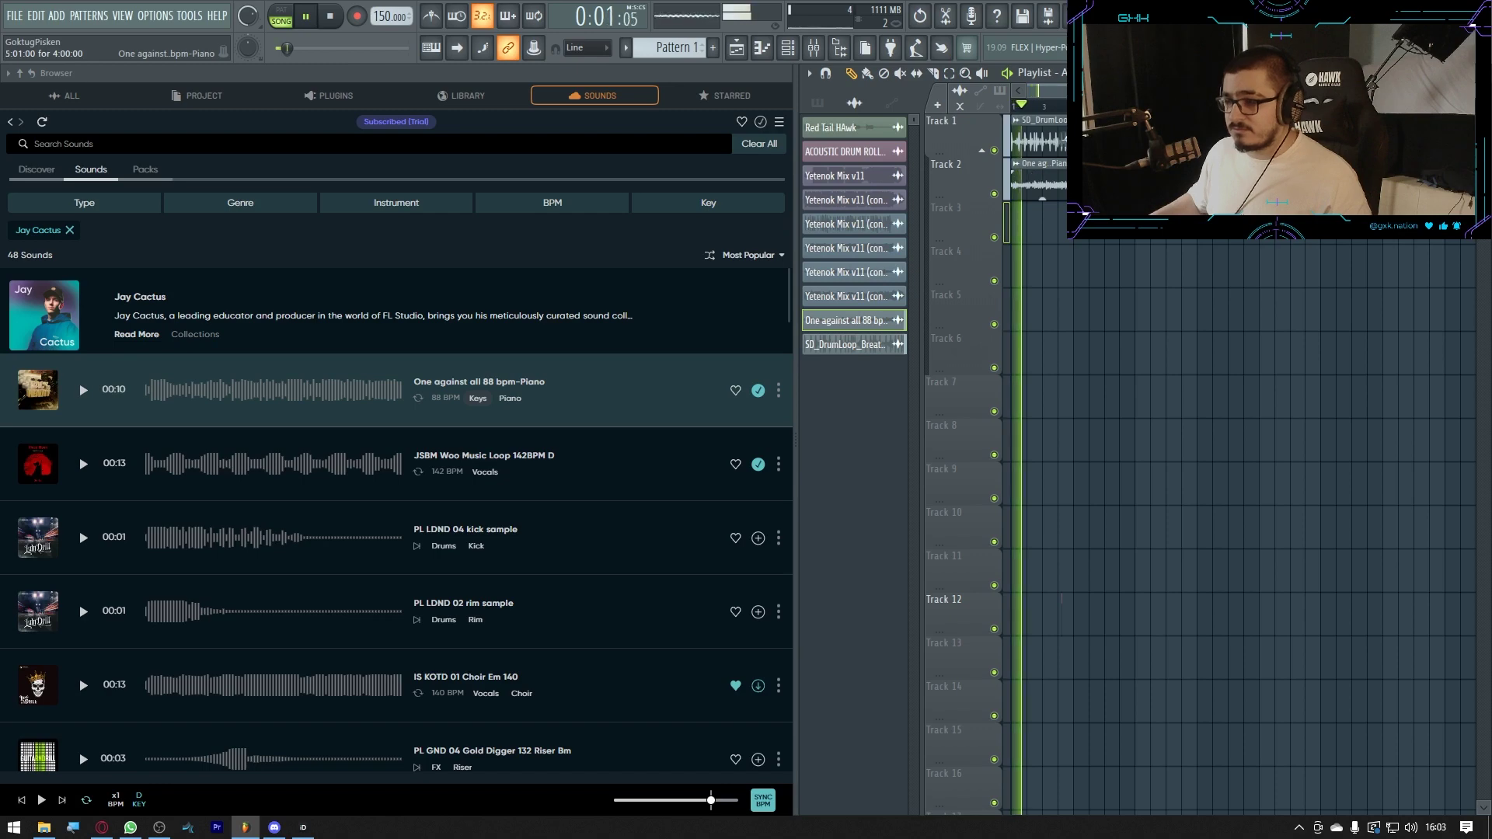
pyautogui.press('space')
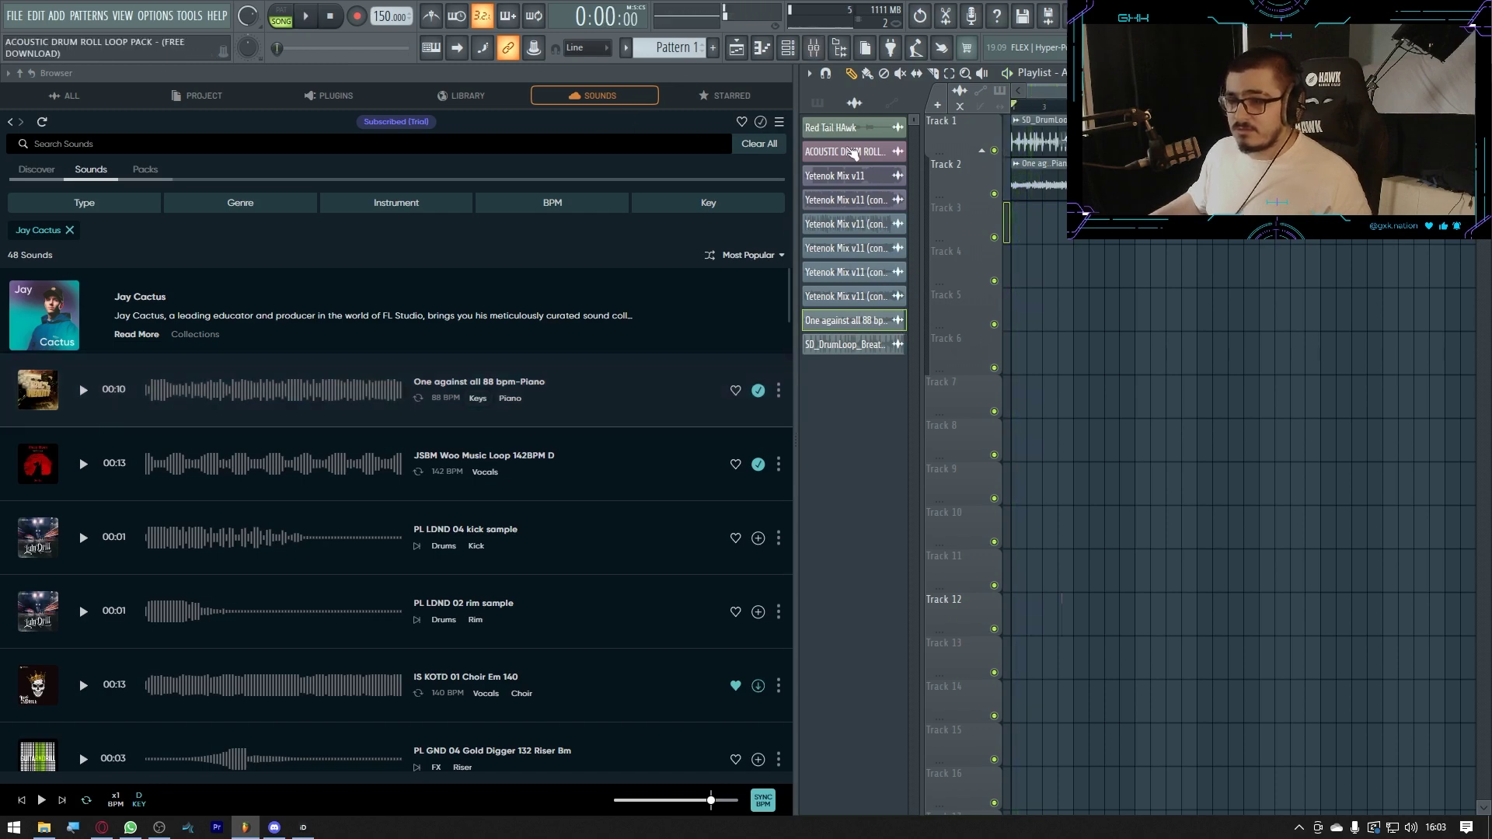
# Narrow the browser to reveal the playlist and play the drum loop and piano clips together
pyautogui.moveTo(794, 160); pyautogui.dragTo(286, 159)
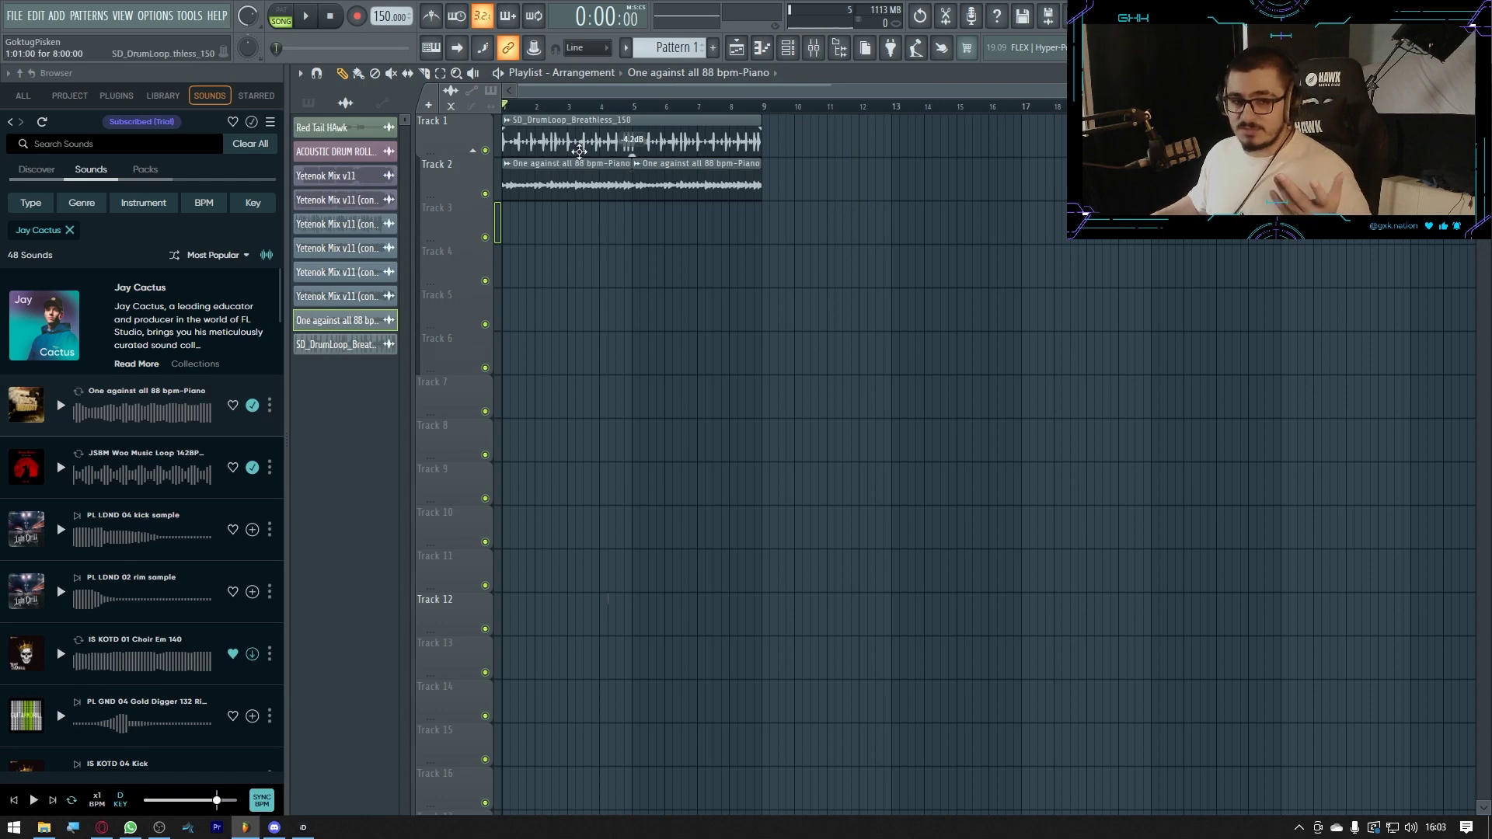
pyautogui.press('space')
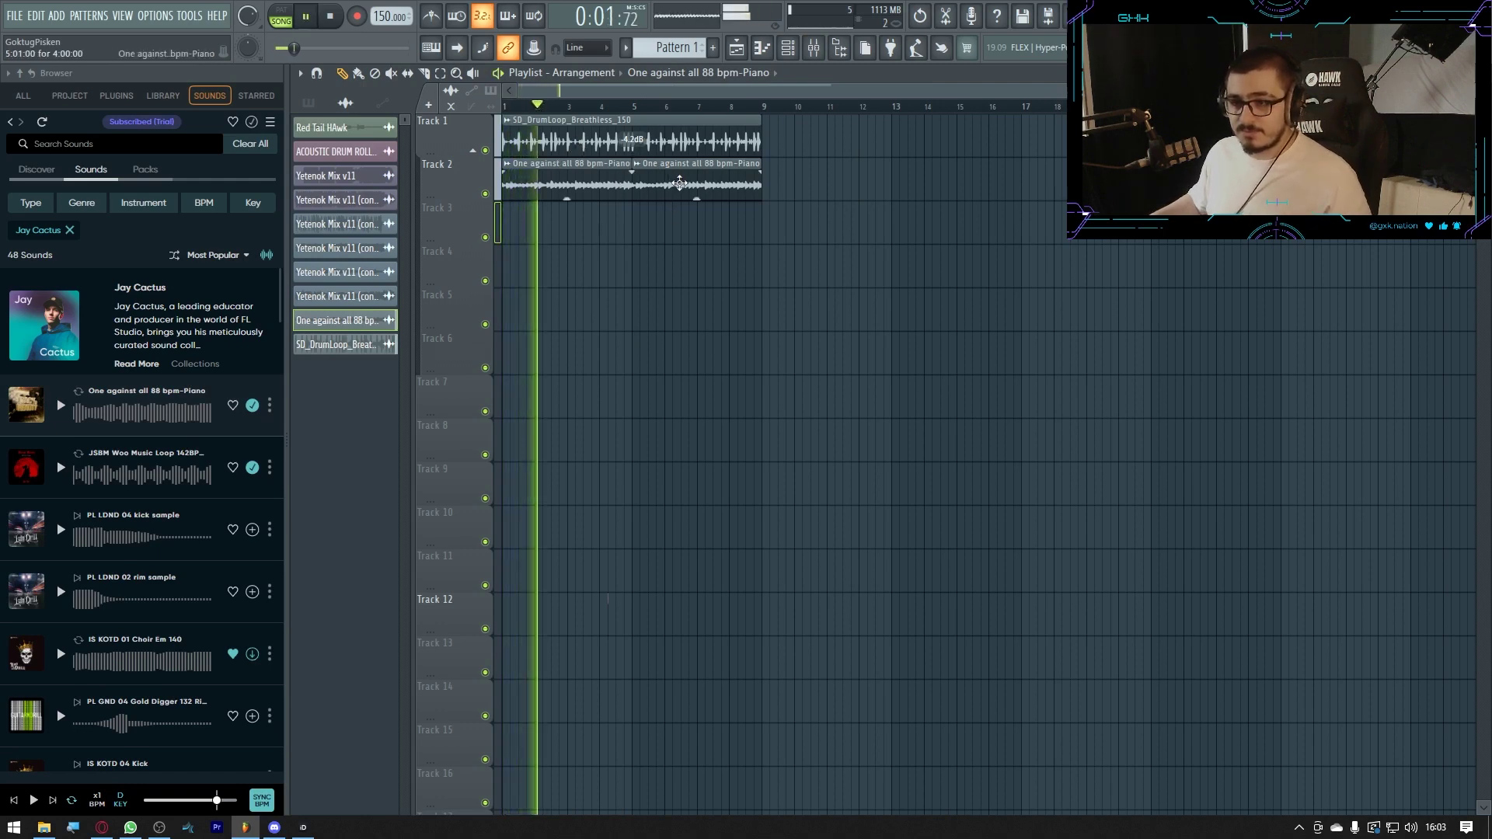
pyautogui.press('space')
# Make the first piano clip on track 2 unique and set its time-stretching mode to Stretch
pyautogui.click(510, 171)
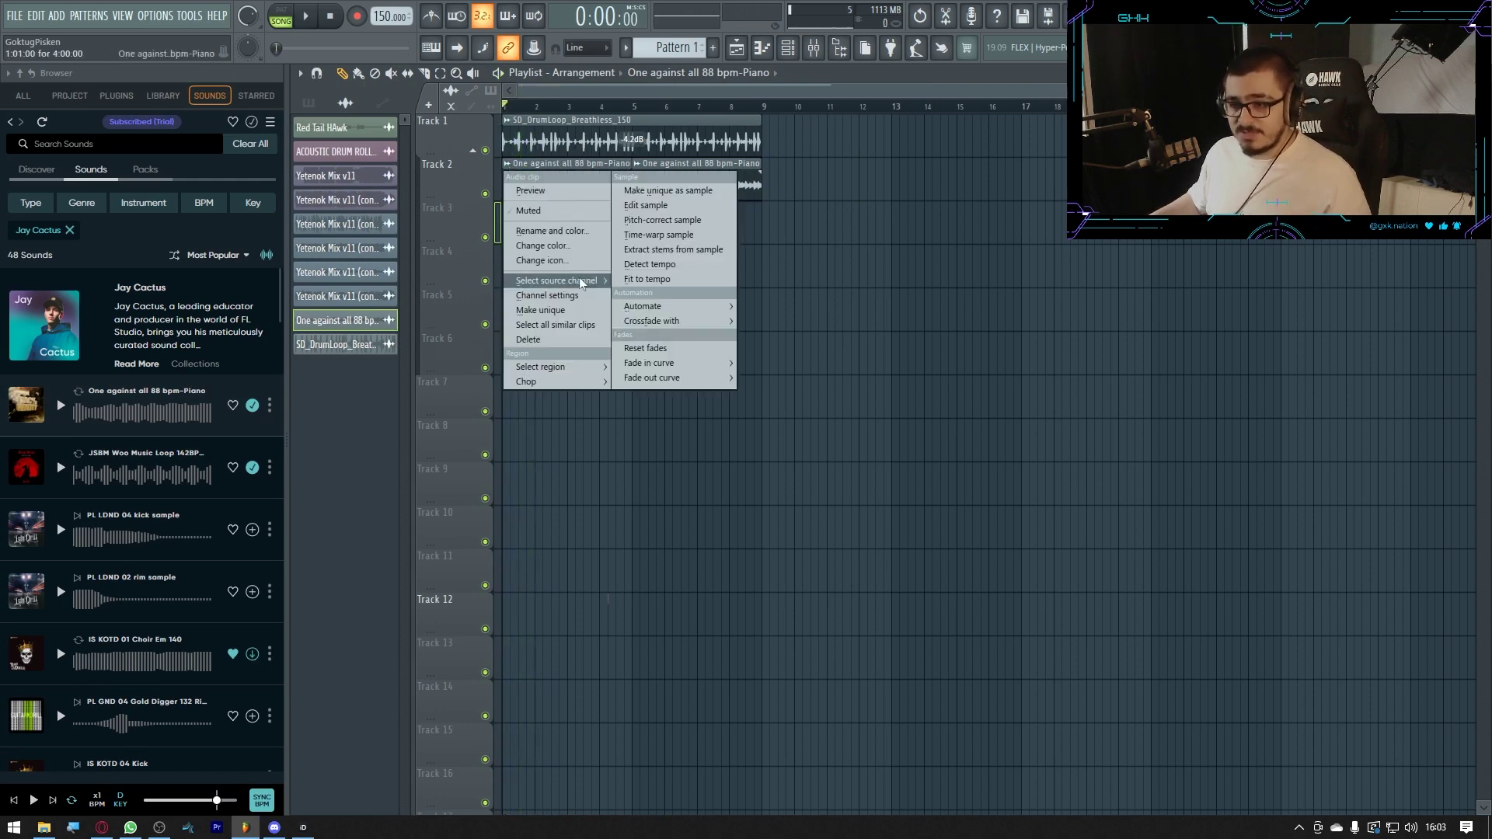
pyautogui.click(548, 310)
pyautogui.click(385, 166)
pyautogui.click(390, 201)
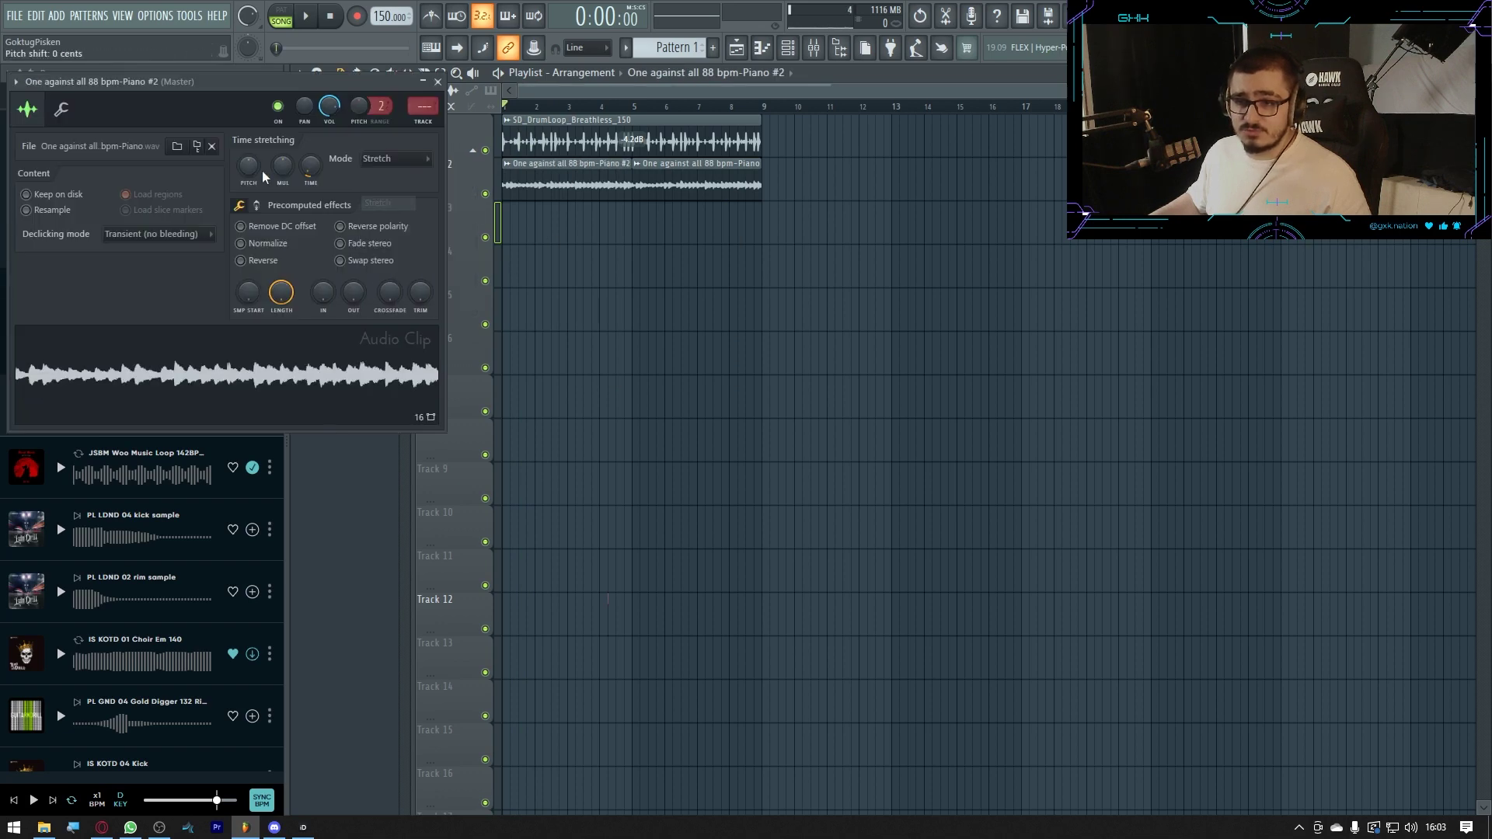
# Pitch-shift the unique piano clip, set it aside at bar 17 on track 2, and fill bar 1 with a copy of the original
pyautogui.press('space')
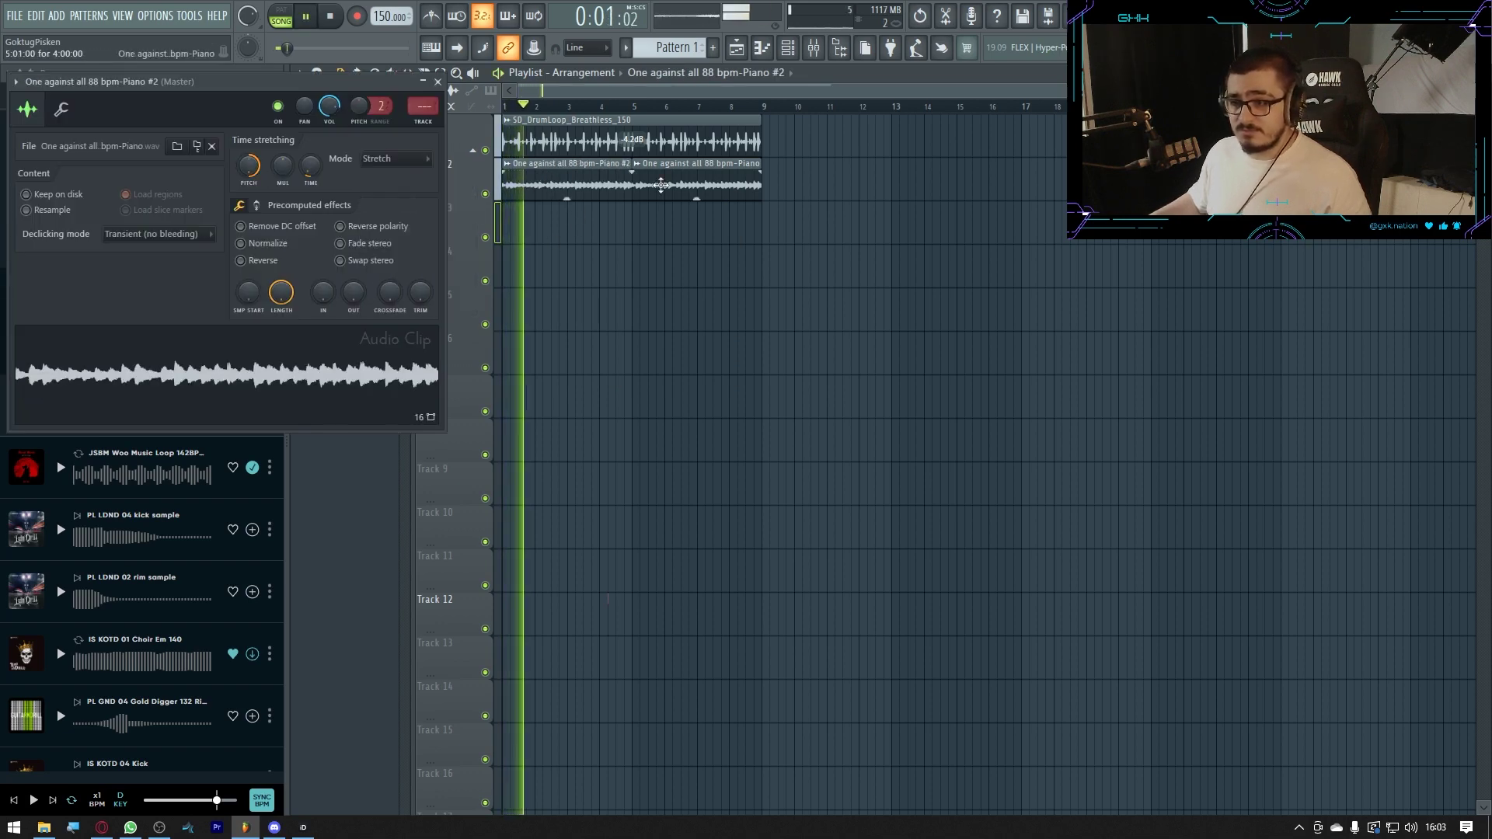
pyautogui.press('space')
pyautogui.moveTo(567, 185); pyautogui.dragTo(917, 180)
pyautogui.moveTo(670, 179); pyautogui.dragTo(588, 180)
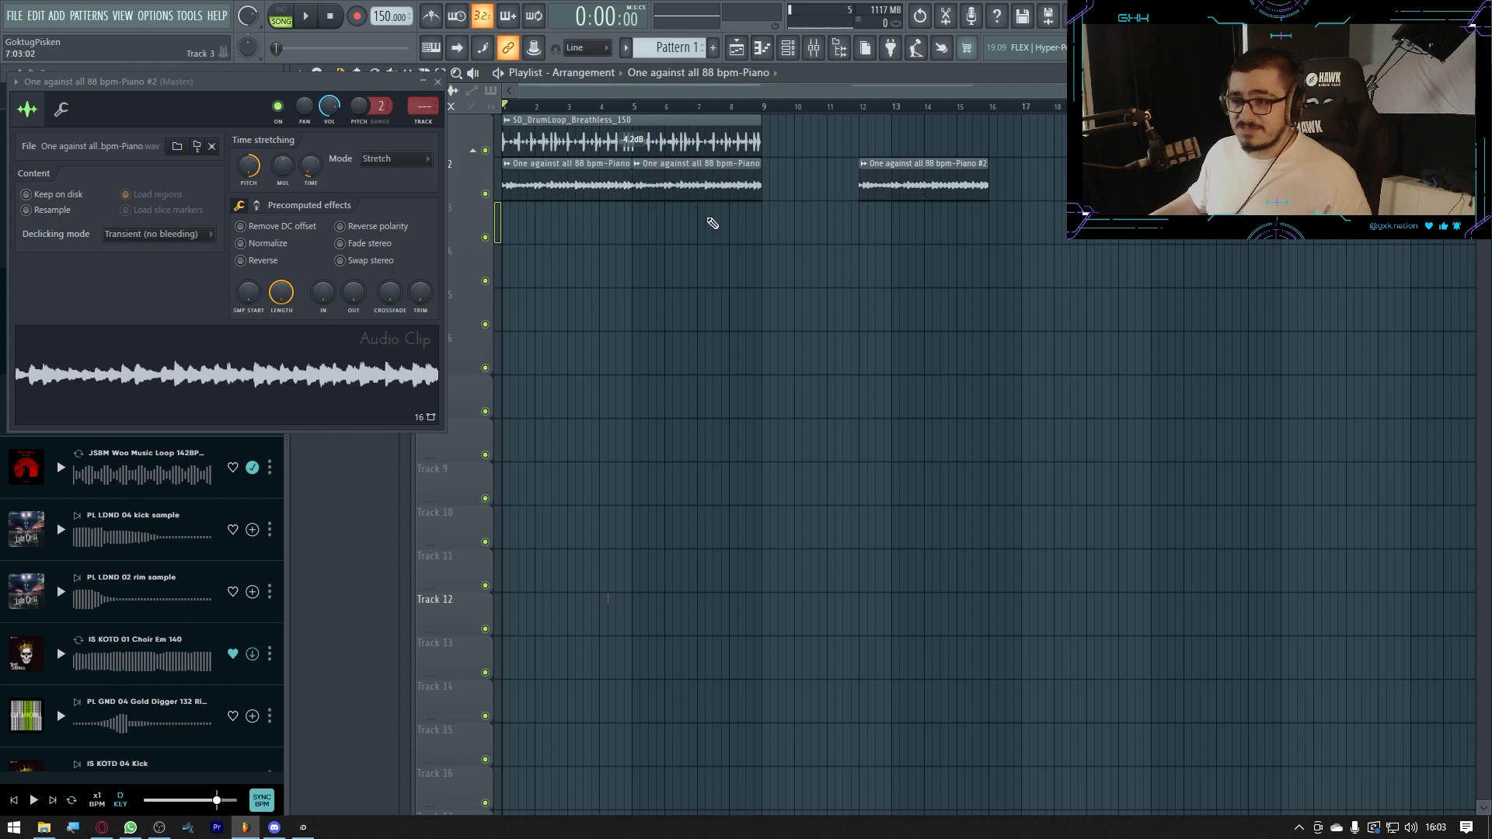
pyautogui.moveTo(921, 184); pyautogui.dragTo(1091, 184)
# Duplicate the first eight bars of drum and piano clips to bar 9, and set the original piano clip's stretching mode to Stretch
pyautogui.hotkey('ctrl', 'b')
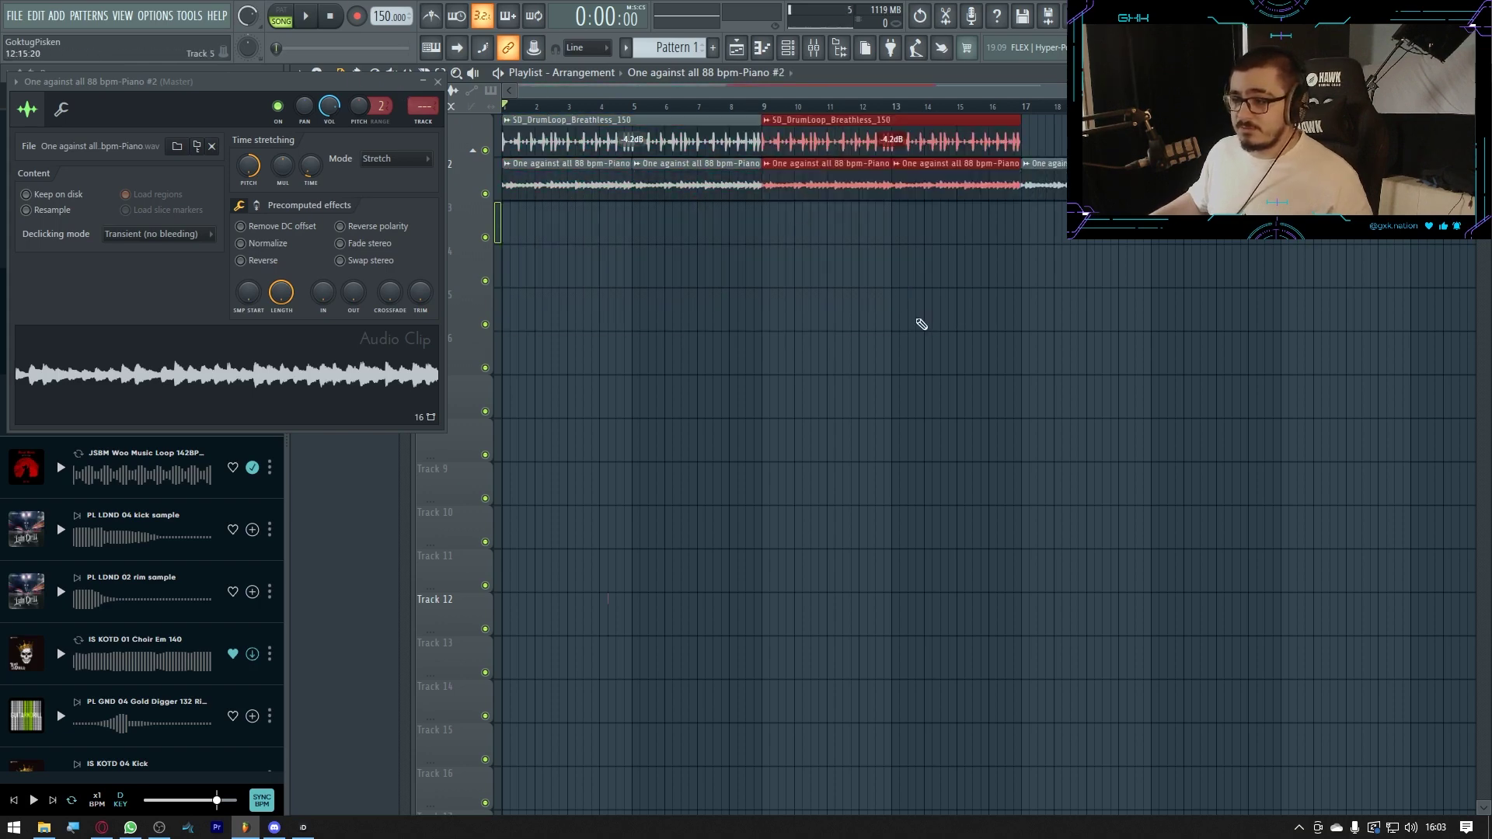
pyautogui.click(919, 323)
pyautogui.doubleClick(665, 175)
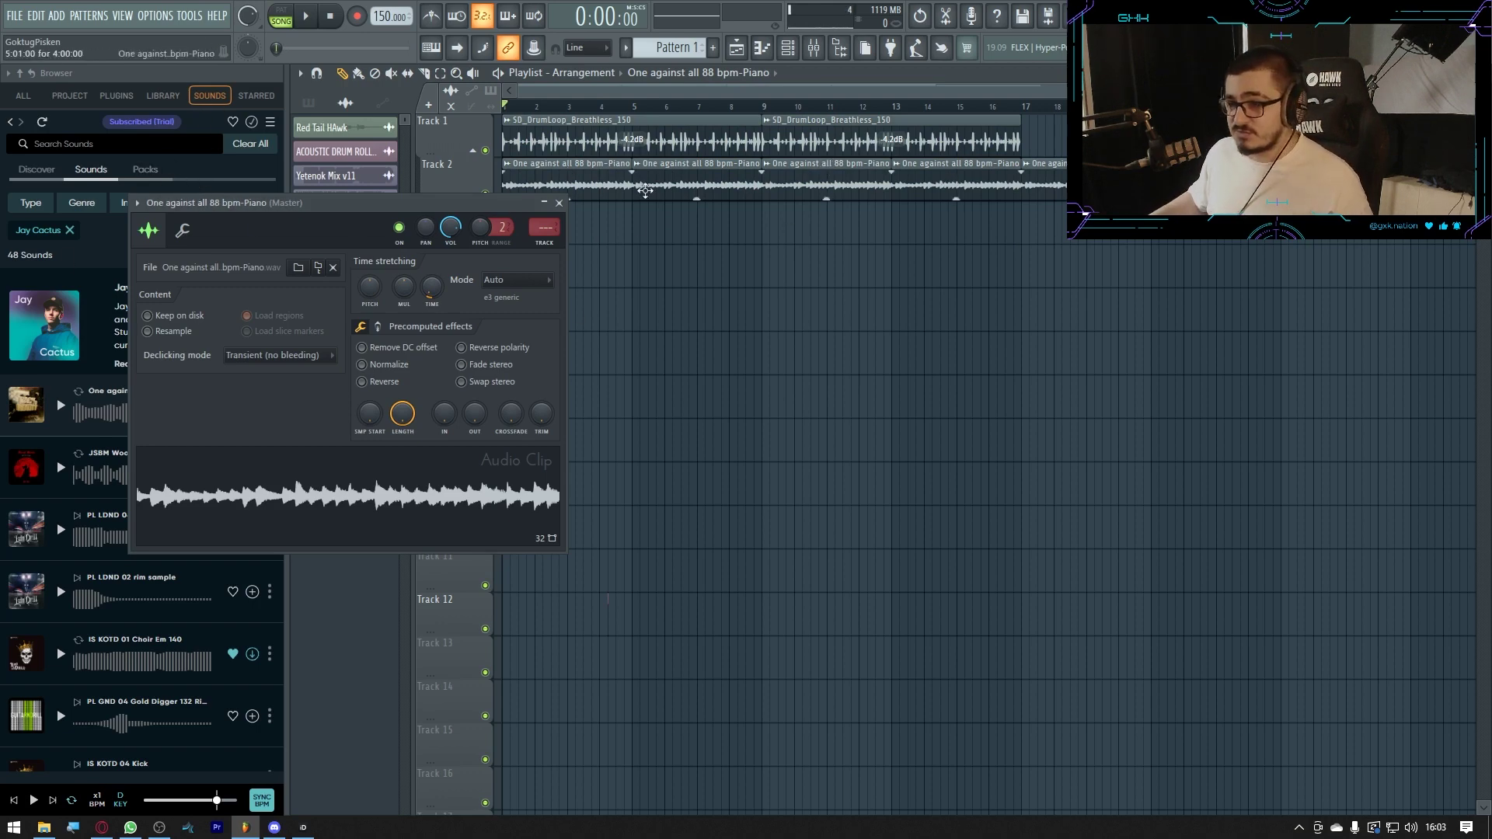
# Replace the two piano clips after bar 9 on track 2 with two consecutive copies of the pitch-shifted piano clip
pyautogui.rightClick(835, 181)
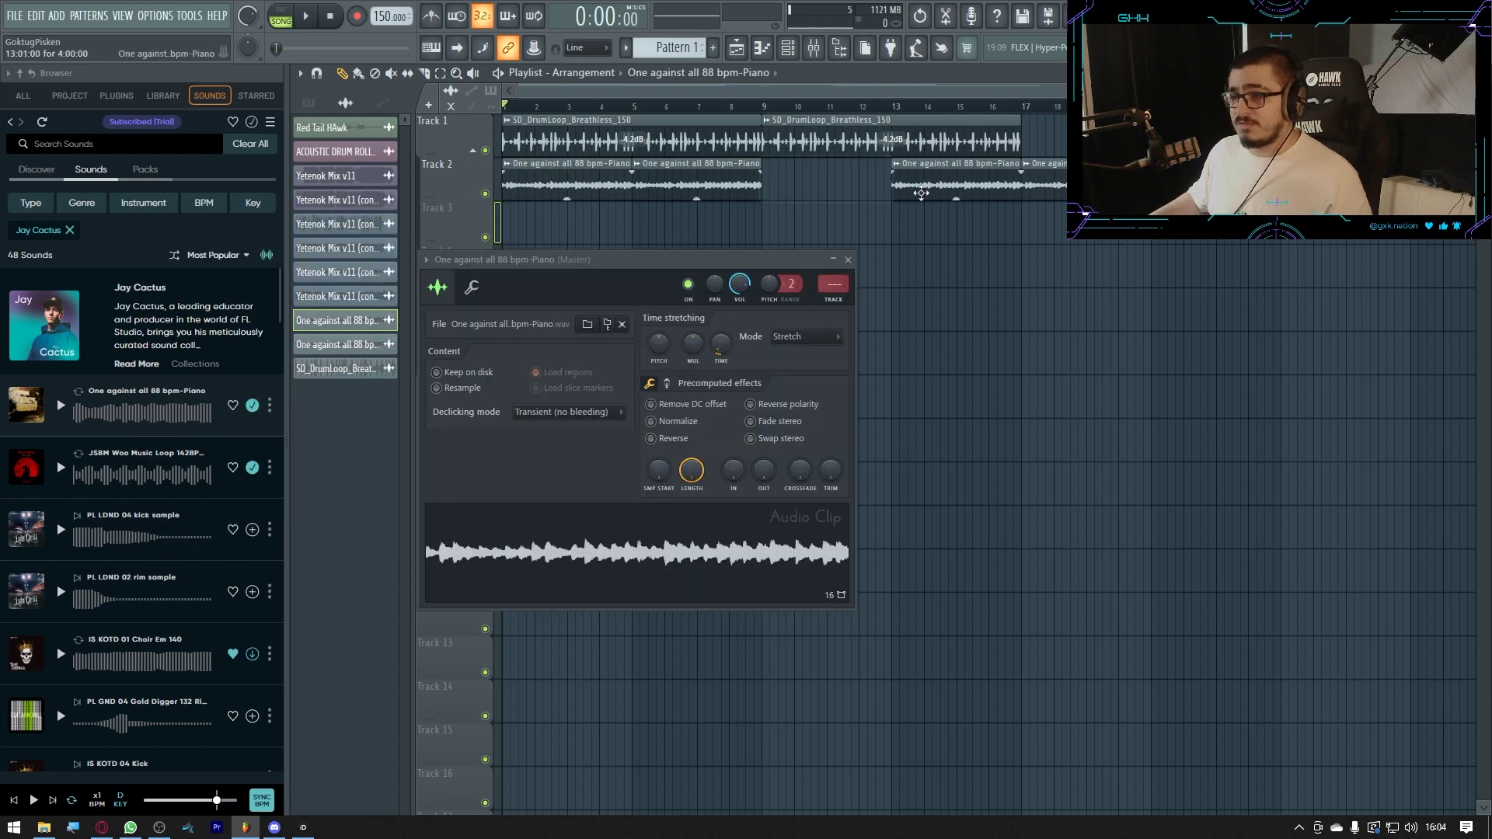
pyautogui.rightClick(956, 181)
pyautogui.moveTo(1057, 180); pyautogui.dragTo(803, 189)
pyautogui.moveTo(804, 189); pyautogui.dragTo(939, 194)
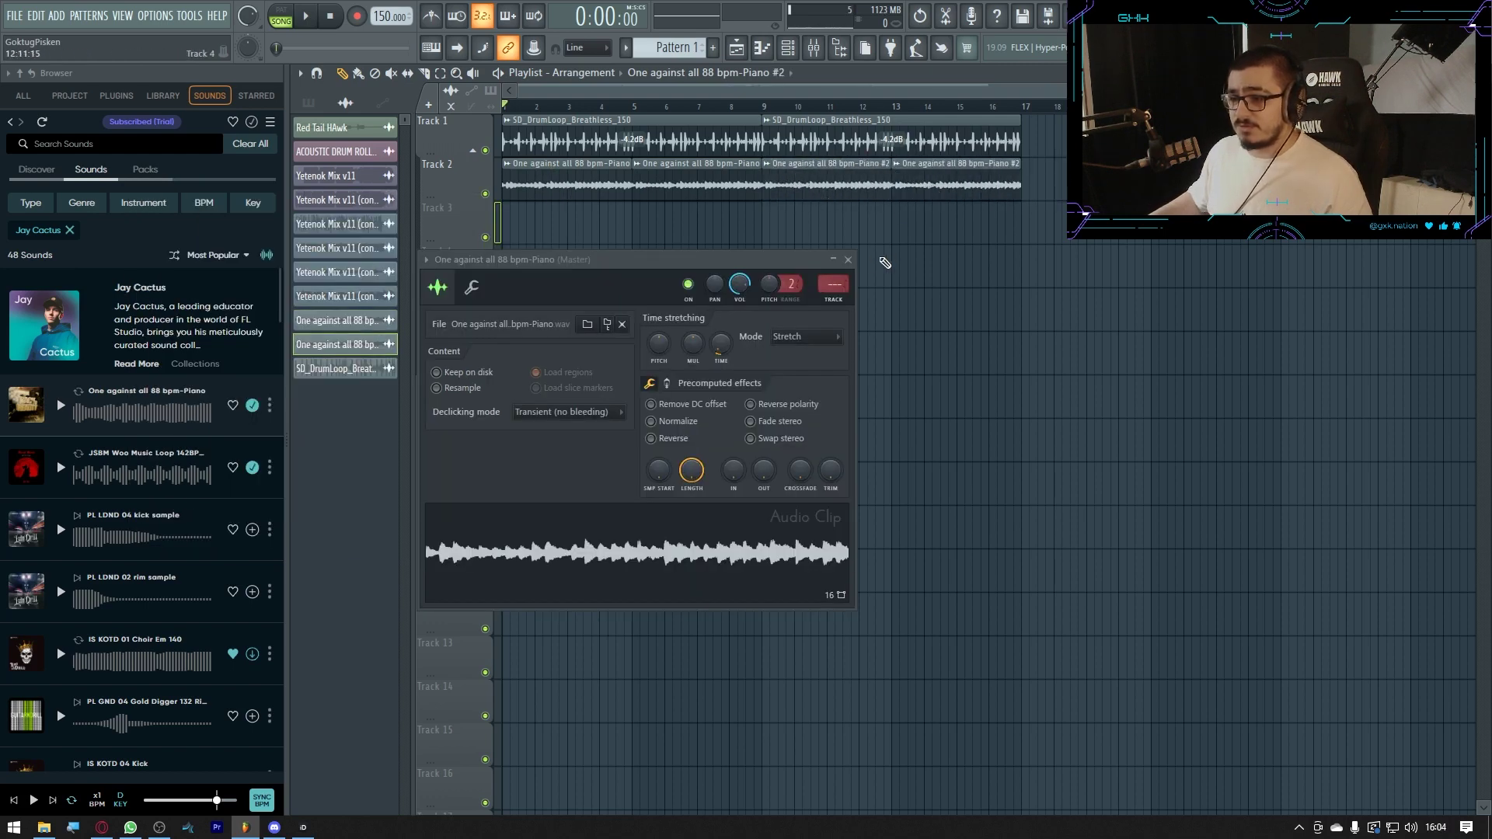
# Close the piano clip's settings and play the arrangement from bar 9
pyautogui.press('space')
pyautogui.click(848, 260)
pyautogui.click(763, 106)
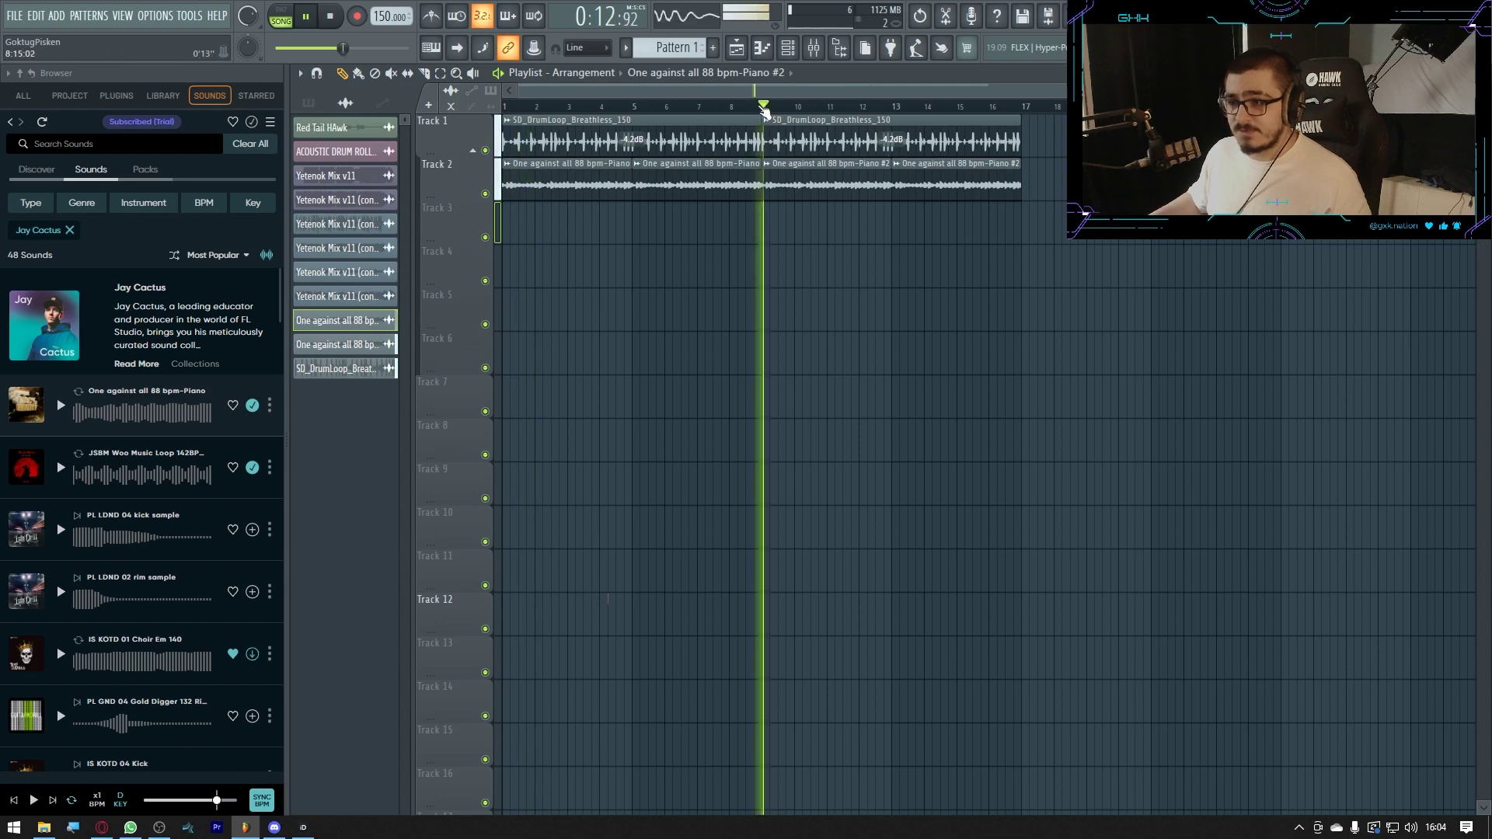
pyautogui.scroll(2, 763, 106)
pyautogui.press('space')
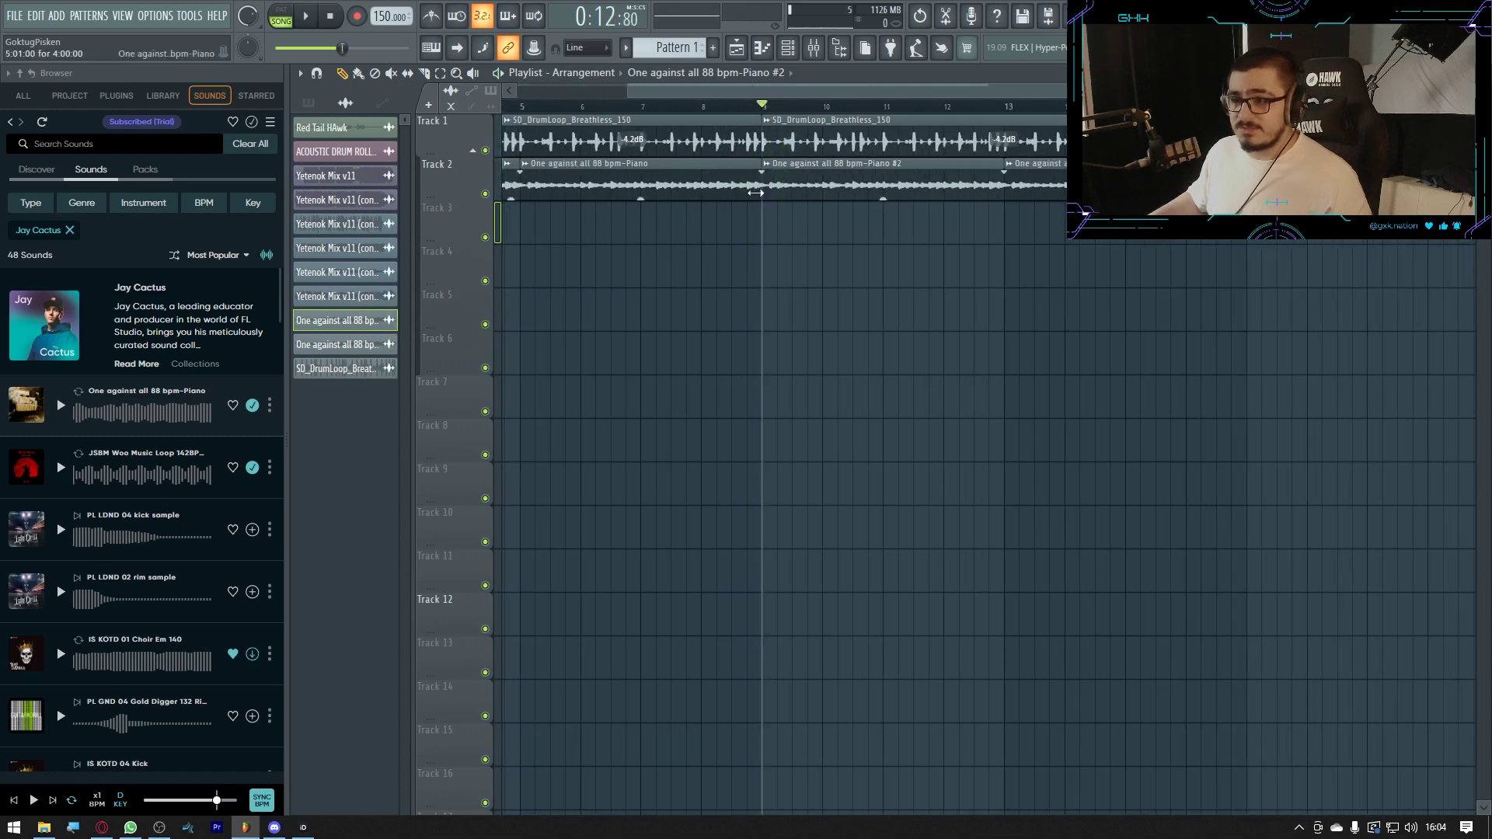
# Shorten the second piano clip on track 2 to leave a small gap before bar 9 and play the transition
pyautogui.moveTo(717, 189); pyautogui.dragTo(730, 188)
pyautogui.click(687, 107)
pyautogui.press('space')
pyautogui.scroll(-2, 696, 110)
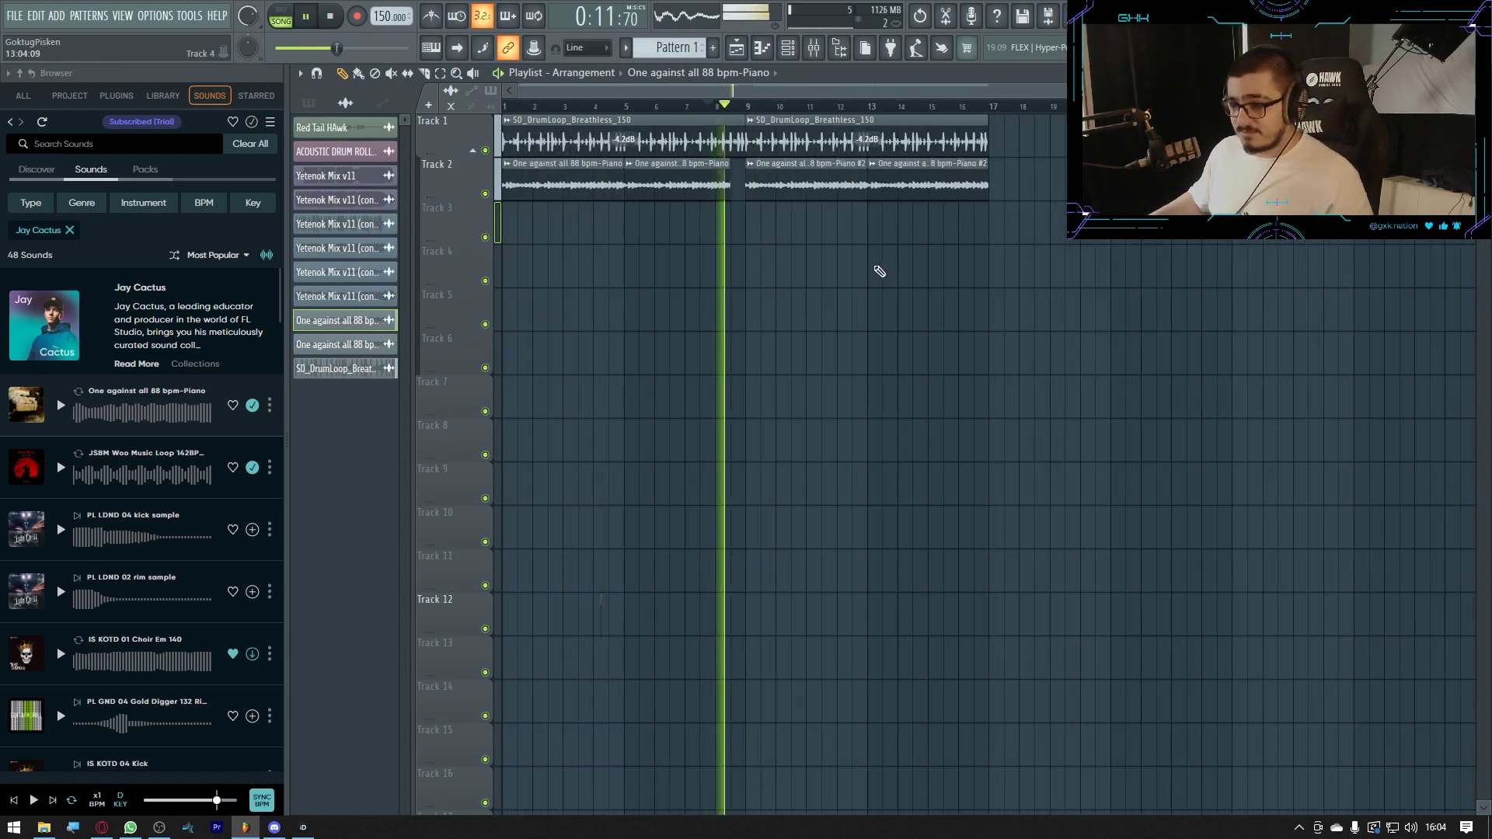
pyautogui.doubleClick(689, 184)
pyautogui.press('space')
pyautogui.press('space')
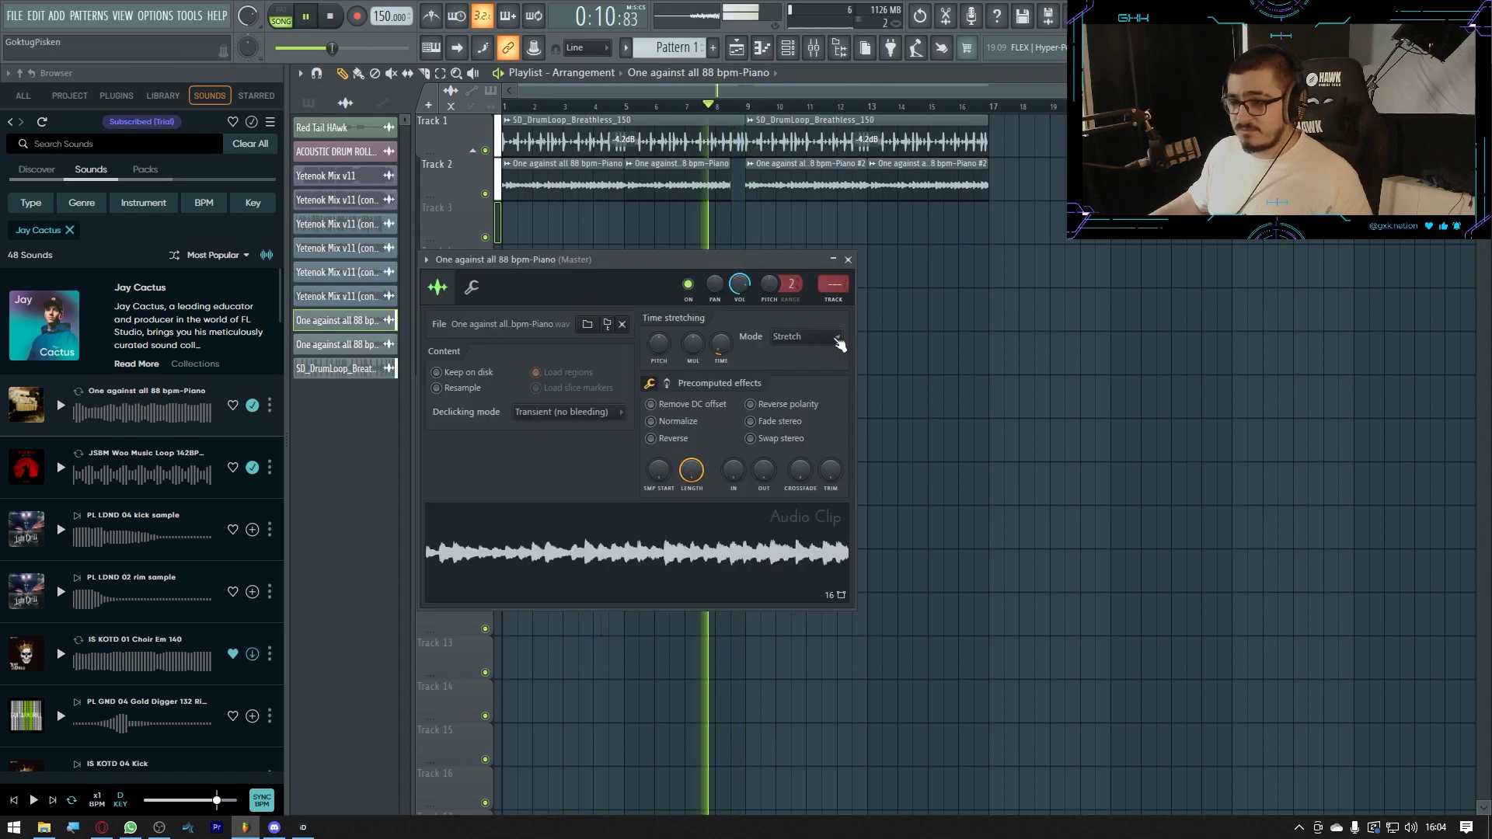
# Shift all drum and piano clips eight bars later and place a unique copy of the original piano clip at bar 1
pyautogui.moveTo(806, 153); pyautogui.dragTo(533, 158)
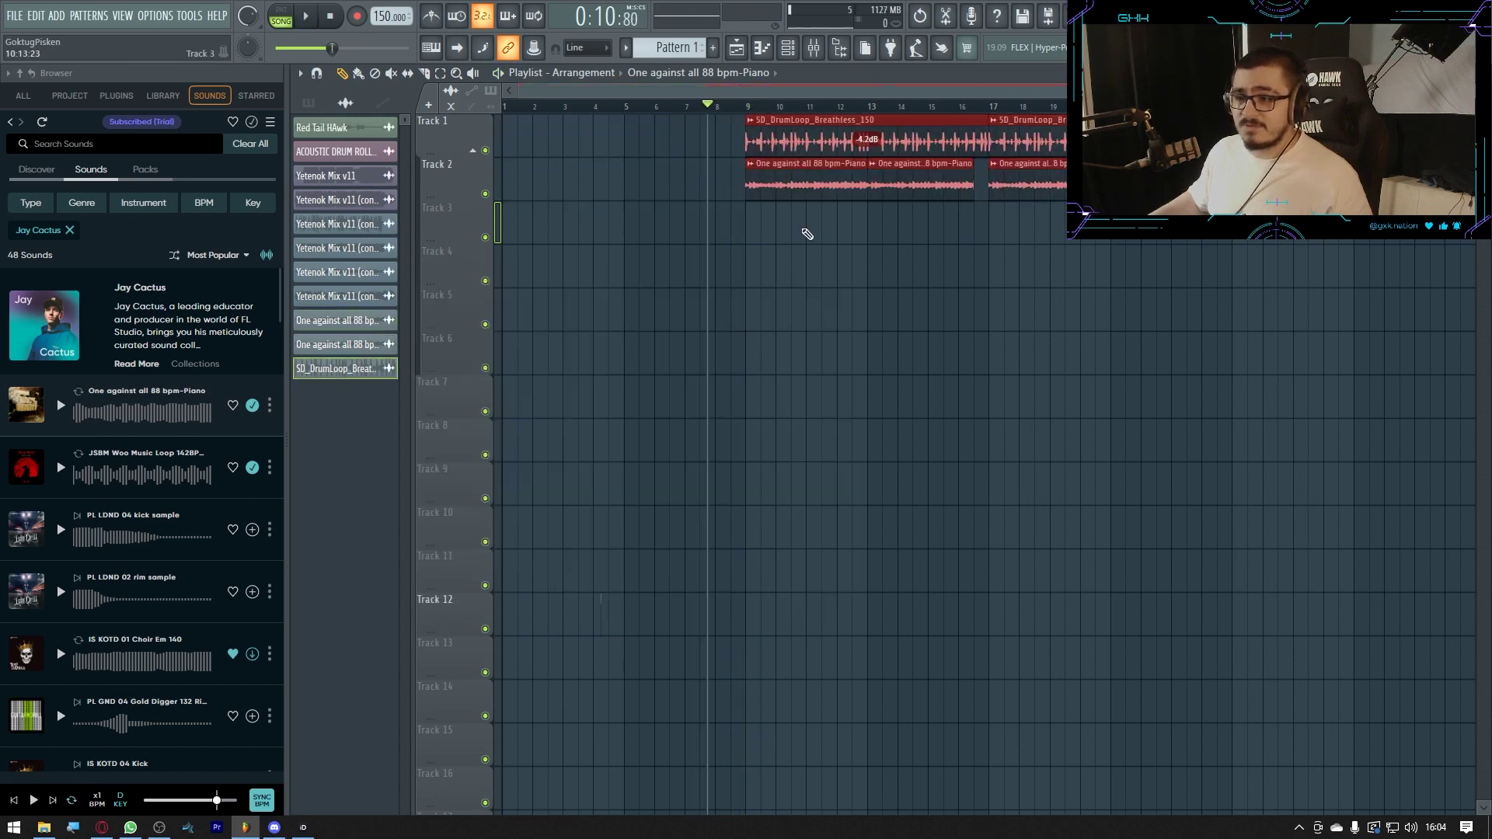
pyautogui.keyDown('ctrl'); pyautogui.click(805, 233); pyautogui.keyUp('ctrl')
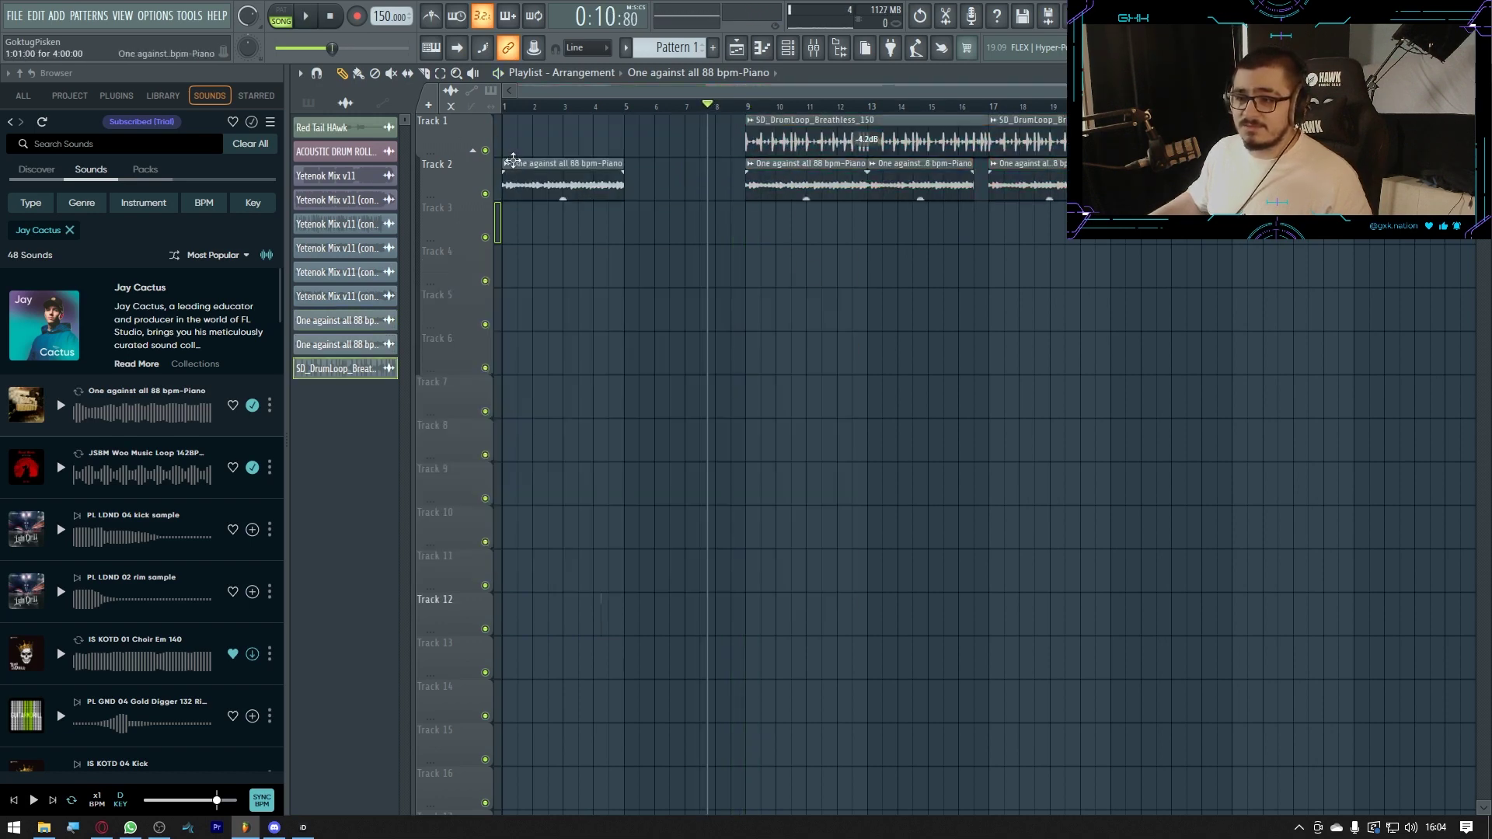
pyautogui.click(506, 164)
pyautogui.click(540, 310)
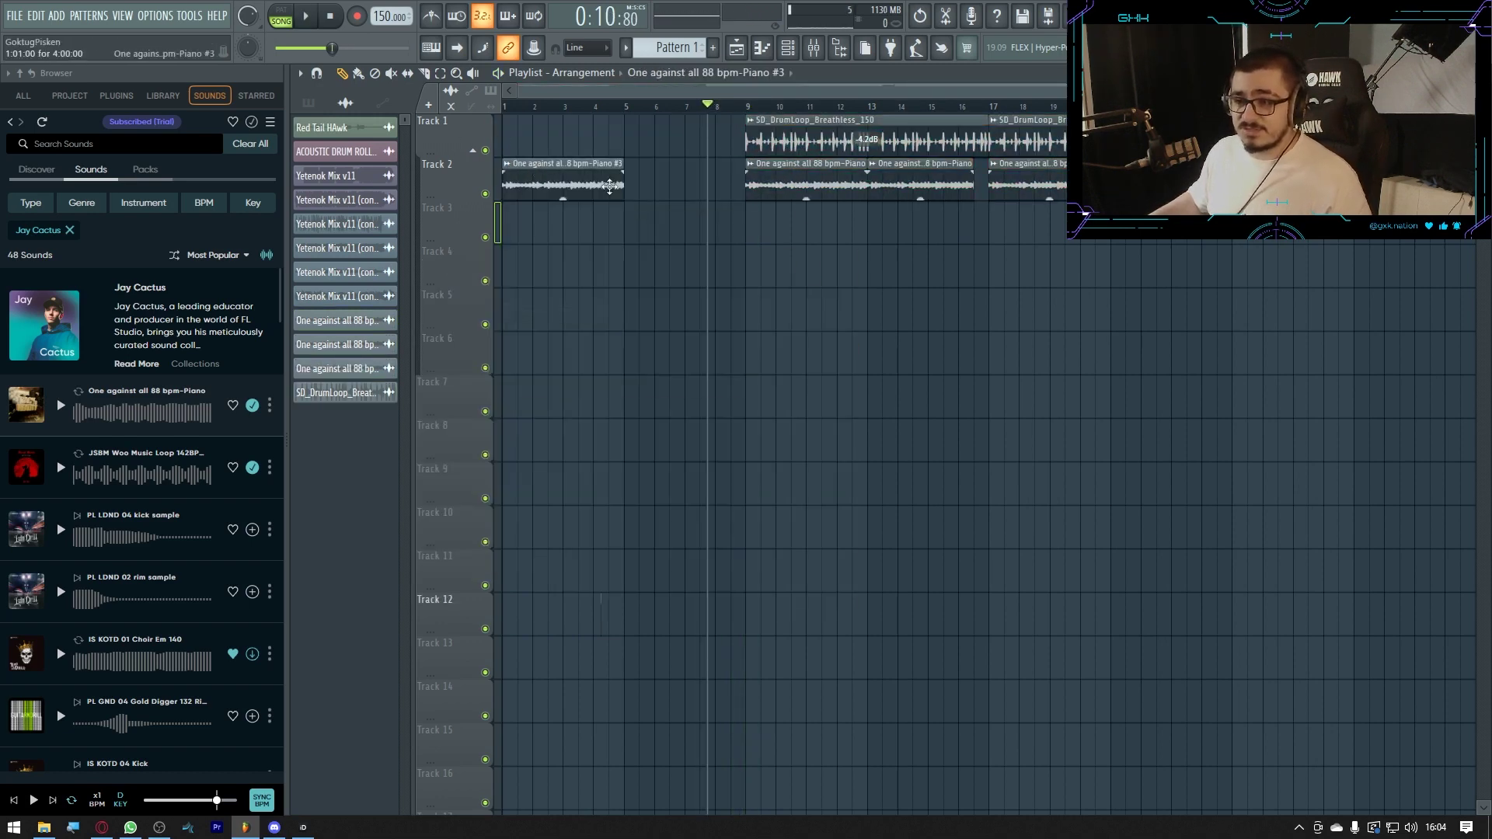
# Stretch the unique piano clip at bar 1 of track 2 to eight bars and play it
pyautogui.doubleClick(610, 185)
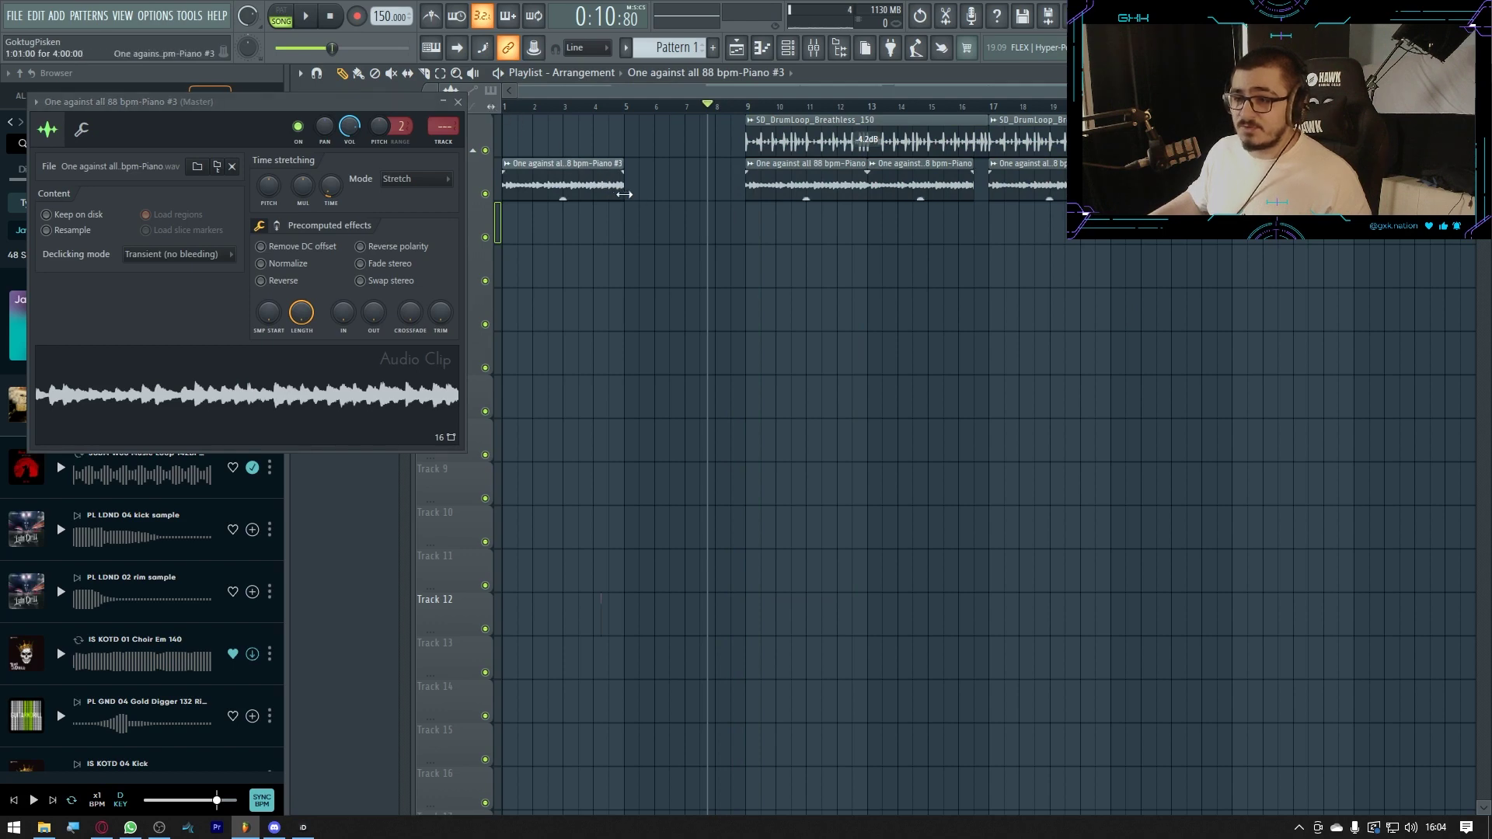
pyautogui.moveTo(624, 194); pyautogui.dragTo(745, 192)
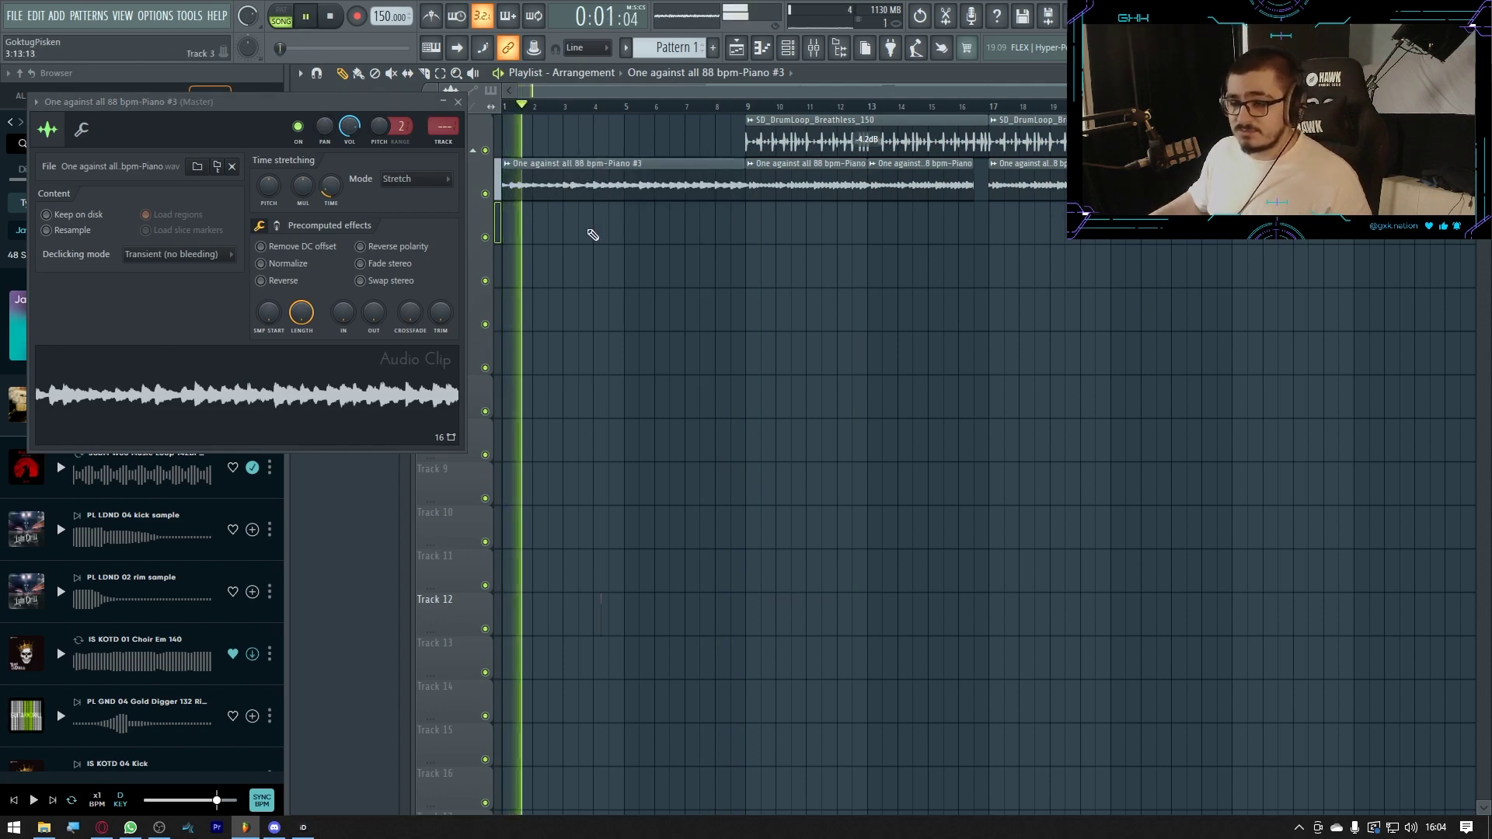
pyautogui.scroll(-1, 575, 225)
# Copy the eight-bar stretched piano clip to the start of track 3 and make the copy unique
pyautogui.moveTo(542, 180); pyautogui.dragTo(517, 225)
pyautogui.press('space')
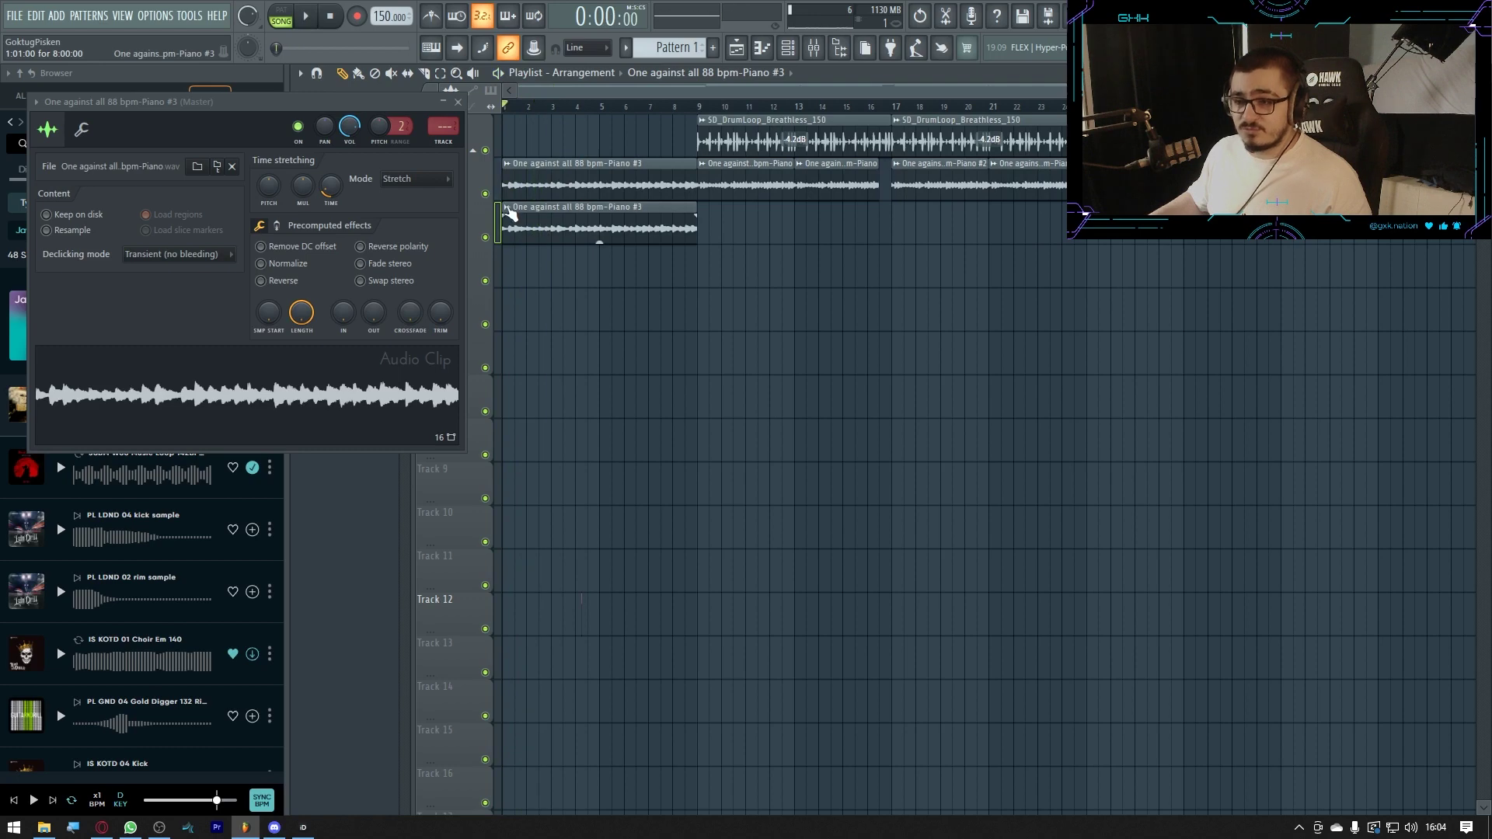
pyautogui.click(508, 208)
# Pitch-shift the track 3 piano clip in Stretch mode and play it together with the track 2 clip
pyautogui.doubleClick(567, 228)
pyautogui.click(447, 200)
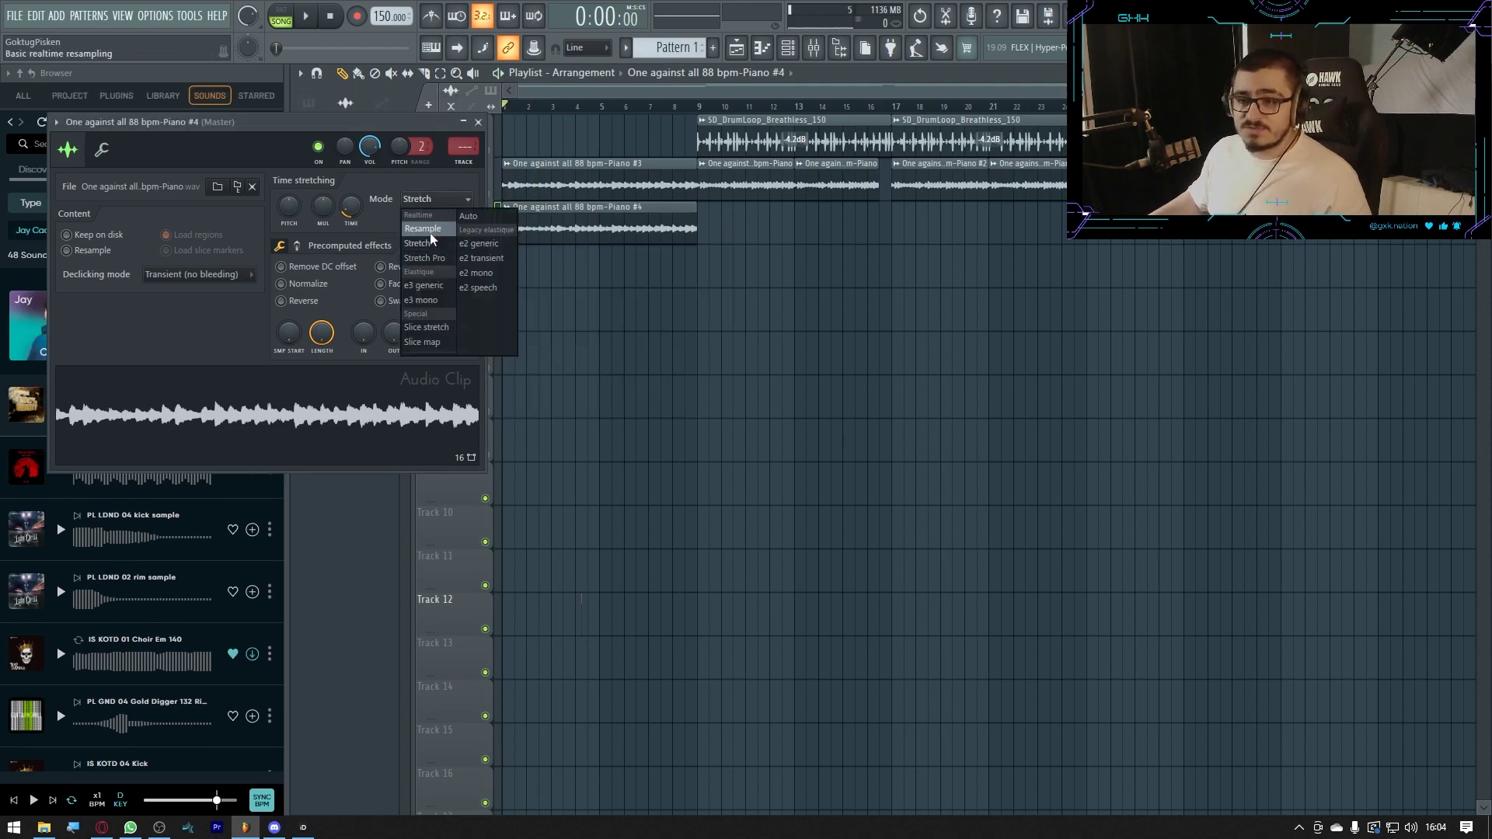
pyautogui.click(426, 243)
pyautogui.press('space')
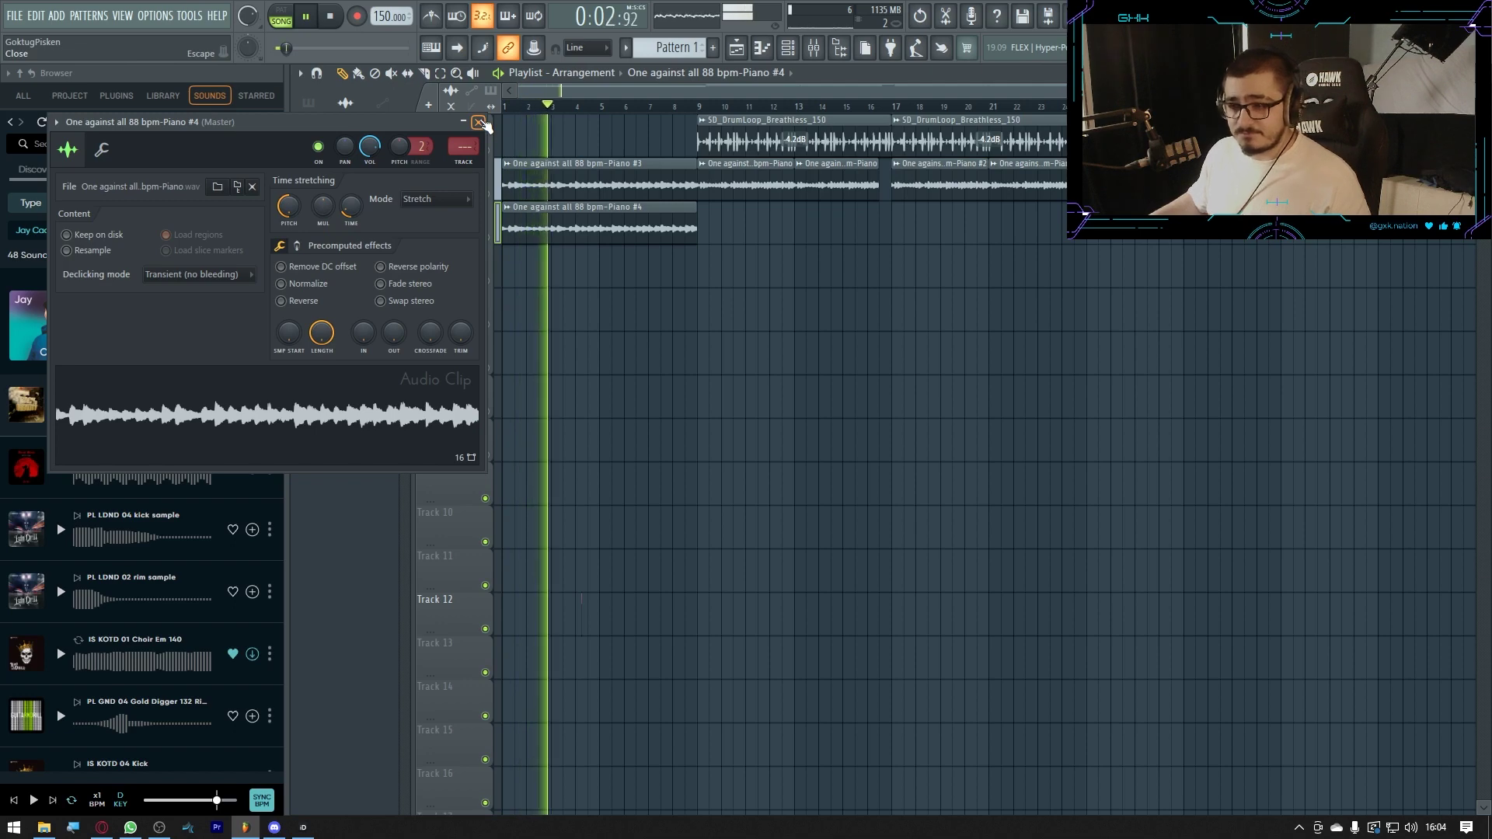
pyautogui.click(479, 123)
pyautogui.press('space')
# Consolidate copies of the two eight-bar piano clips into one audio clip on track 6 and delete the leftover copies
pyautogui.moveTo(682, 315); pyautogui.dragTo(549, 155)
pyautogui.moveTo(547, 227); pyautogui.dragTo(456, 416)
pyautogui.hotkey('ctrl', 'alt', 'c')
pyautogui.click(879, 627)
pyautogui.rightClick(575, 398)
pyautogui.rightClick(575, 443)
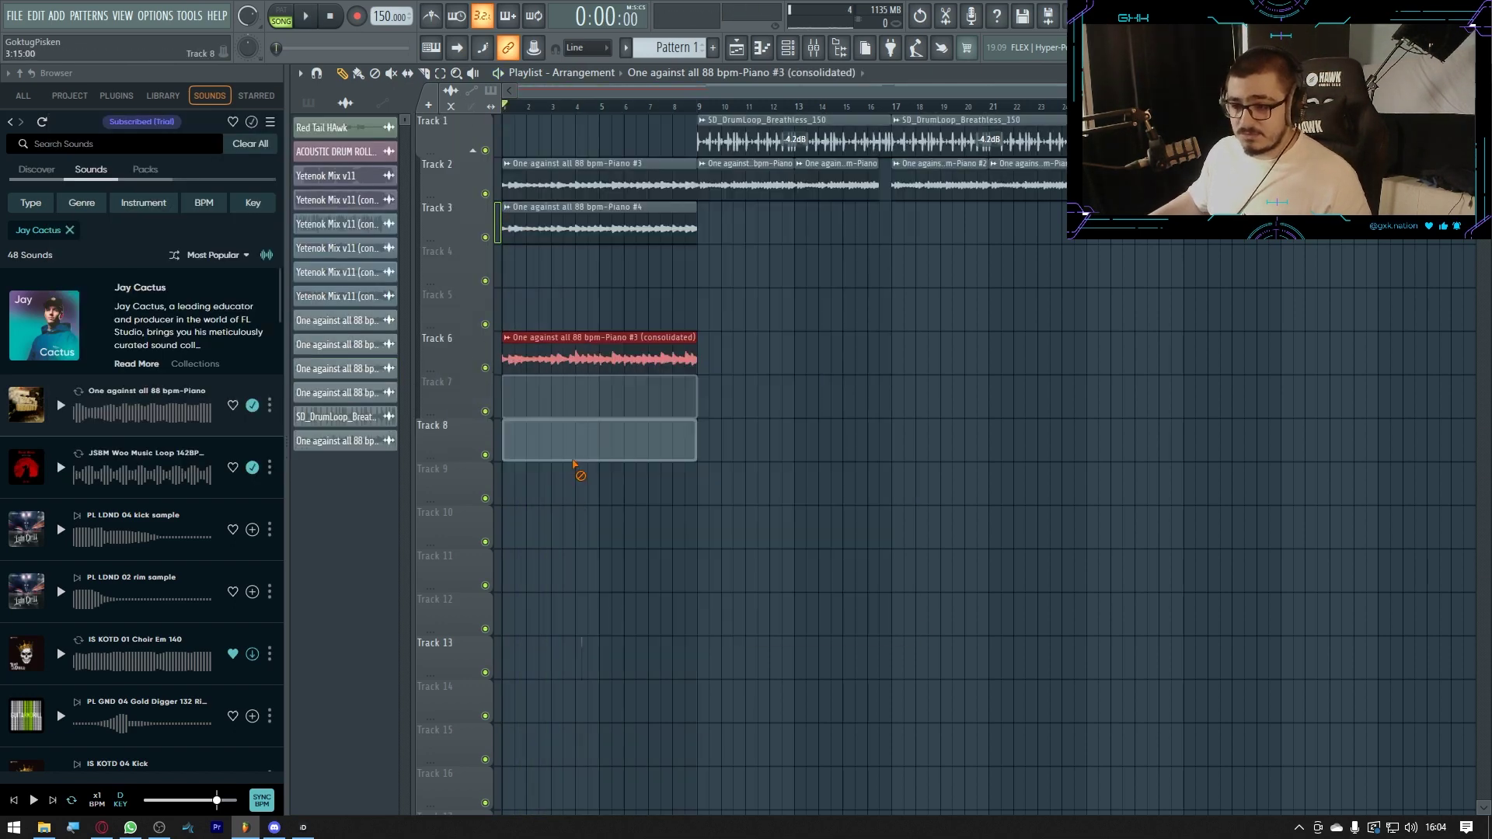
# Open the consolidated piano clip in Edison and resample it to 16000 Hz with tempo-sync enabled
pyautogui.doubleClick(551, 355)
pyautogui.rightClick(355, 454)
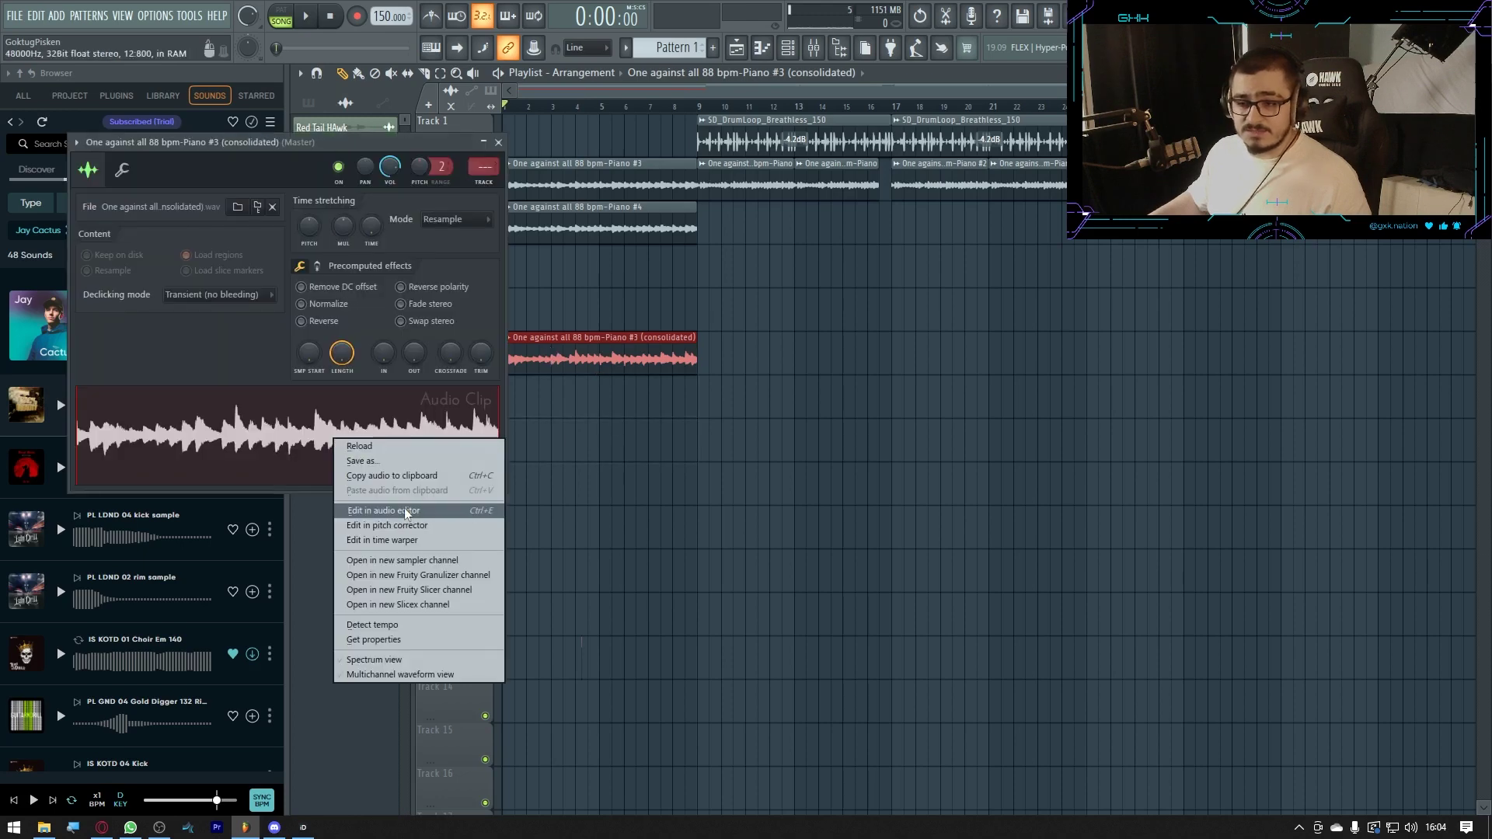
pyautogui.click(407, 511)
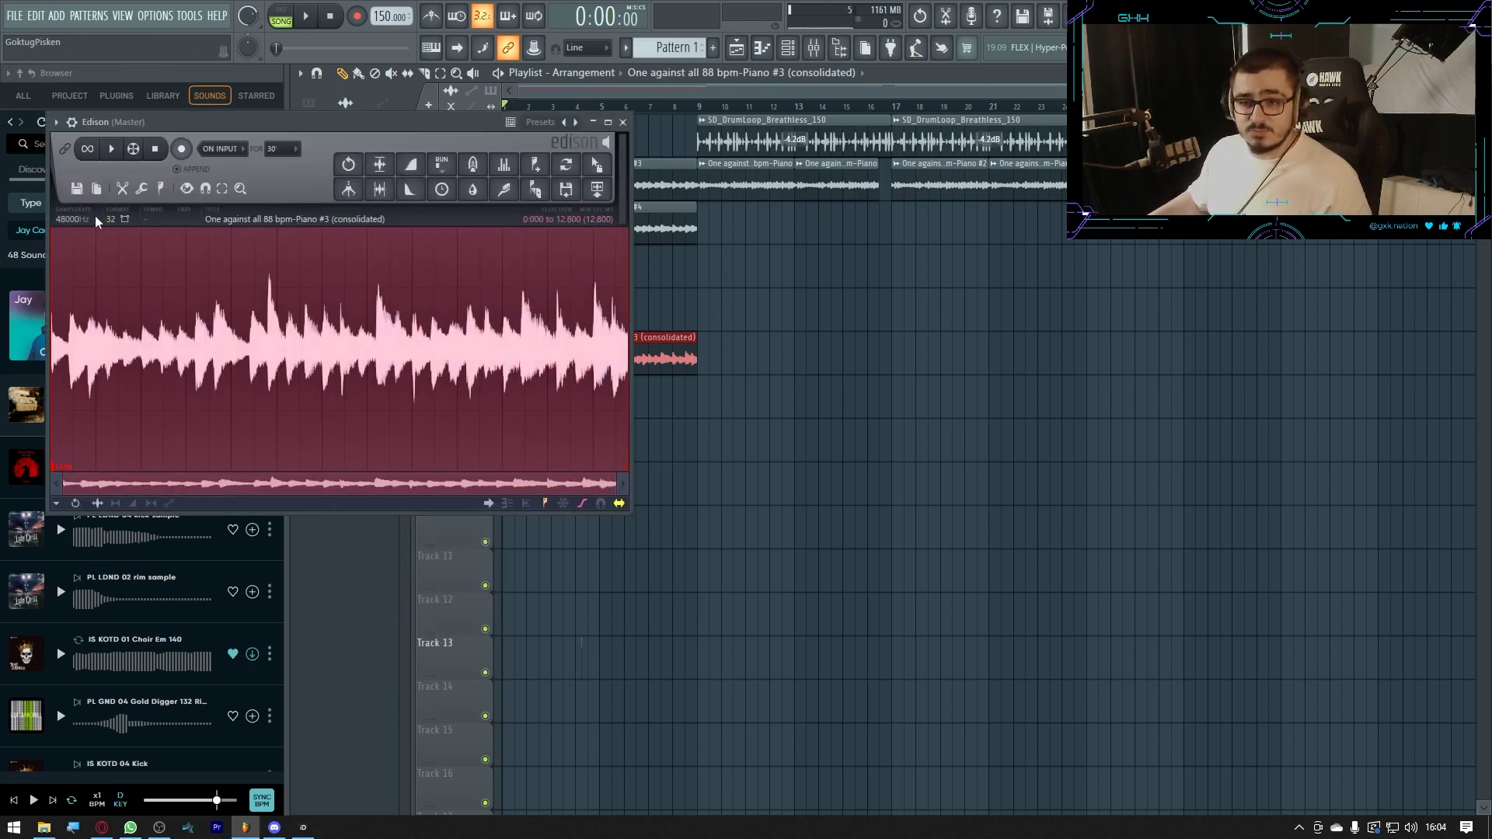
pyautogui.click(97, 220)
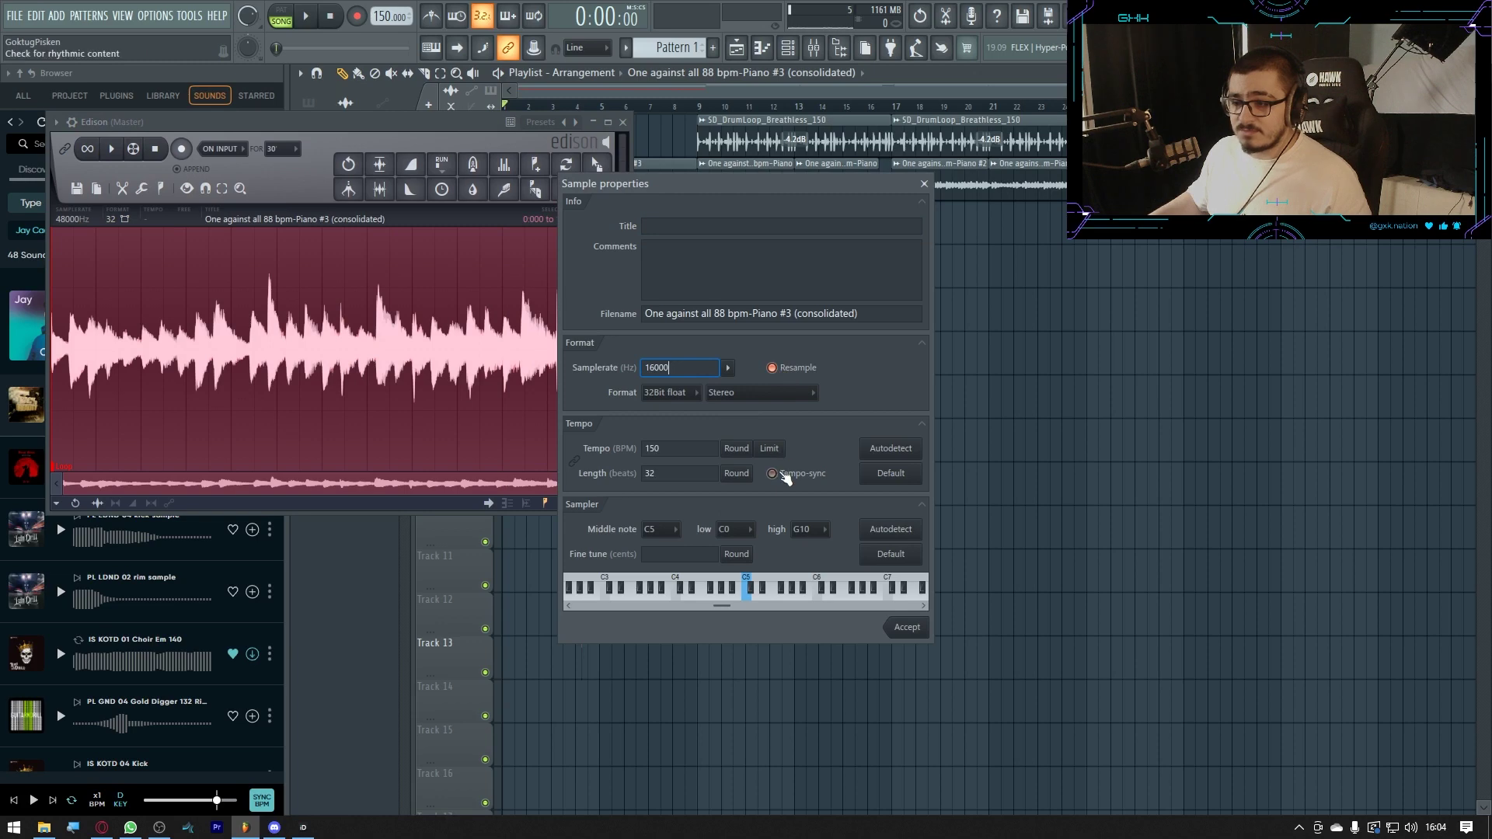
pyautogui.click(923, 630)
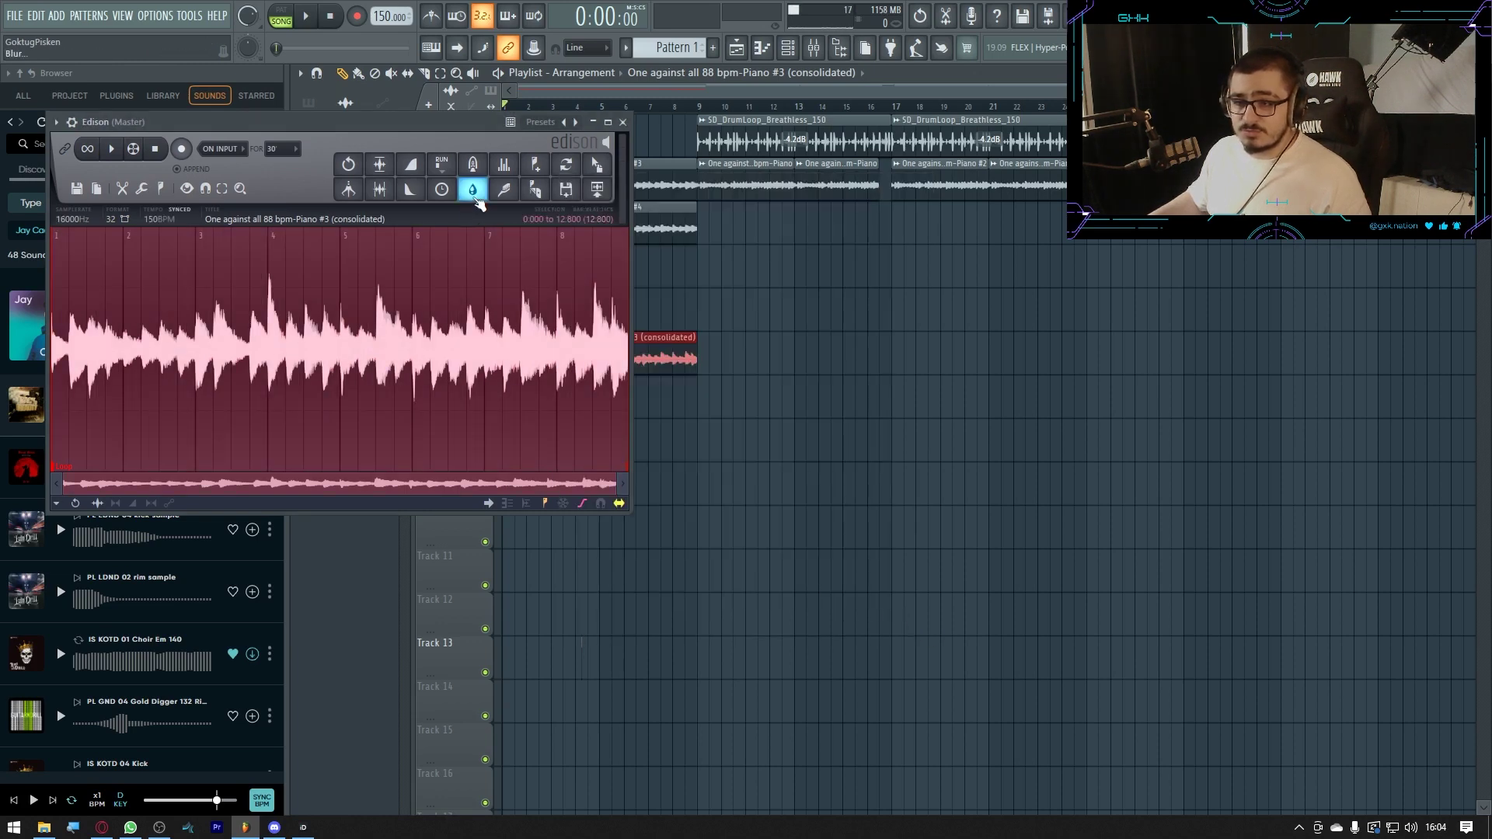
# Apply Blur and convolution reverb to the whole consolidated piano sample in Edison
pyautogui.click(474, 195)
pyautogui.press('Return')
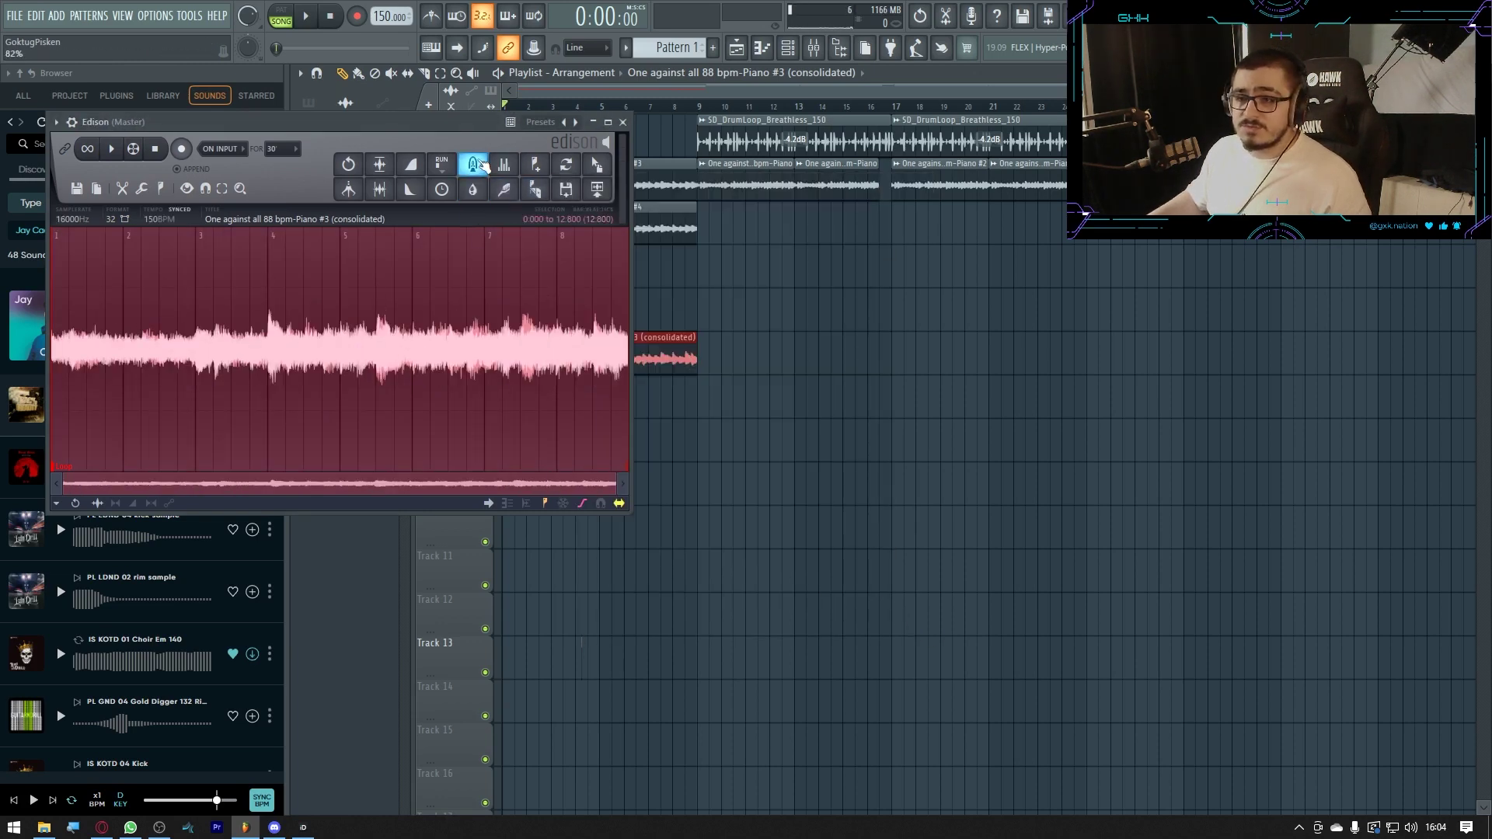
pyautogui.click(482, 165)
pyautogui.press('Return')
# Replace the consolidated clip on track 6 with the processed Edison audio, and solo the track to play it
pyautogui.moveTo(606, 172); pyautogui.dragTo(537, 356)
pyautogui.click(623, 122)
pyautogui.press('space')
pyautogui.press('space')
pyautogui.press('space')
pyautogui.rightClick(577, 360)
pyautogui.rightClick(487, 367)
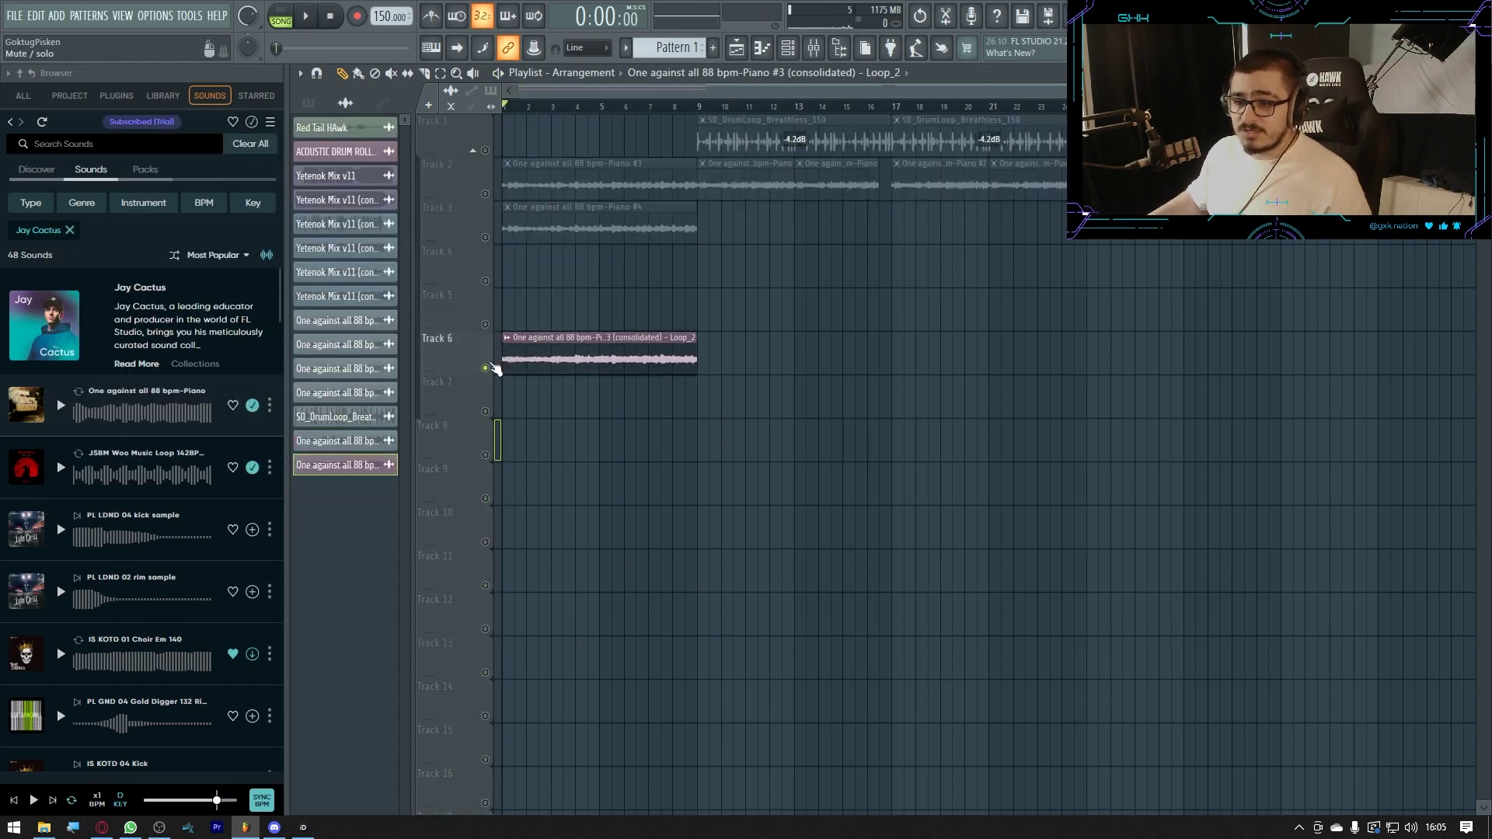
pyautogui.press('space')
# Set the processed track 6 clip to Stretch mode with a pitch shift and route it to mixer track 5
pyautogui.doubleClick(600, 362)
pyautogui.click(475, 239)
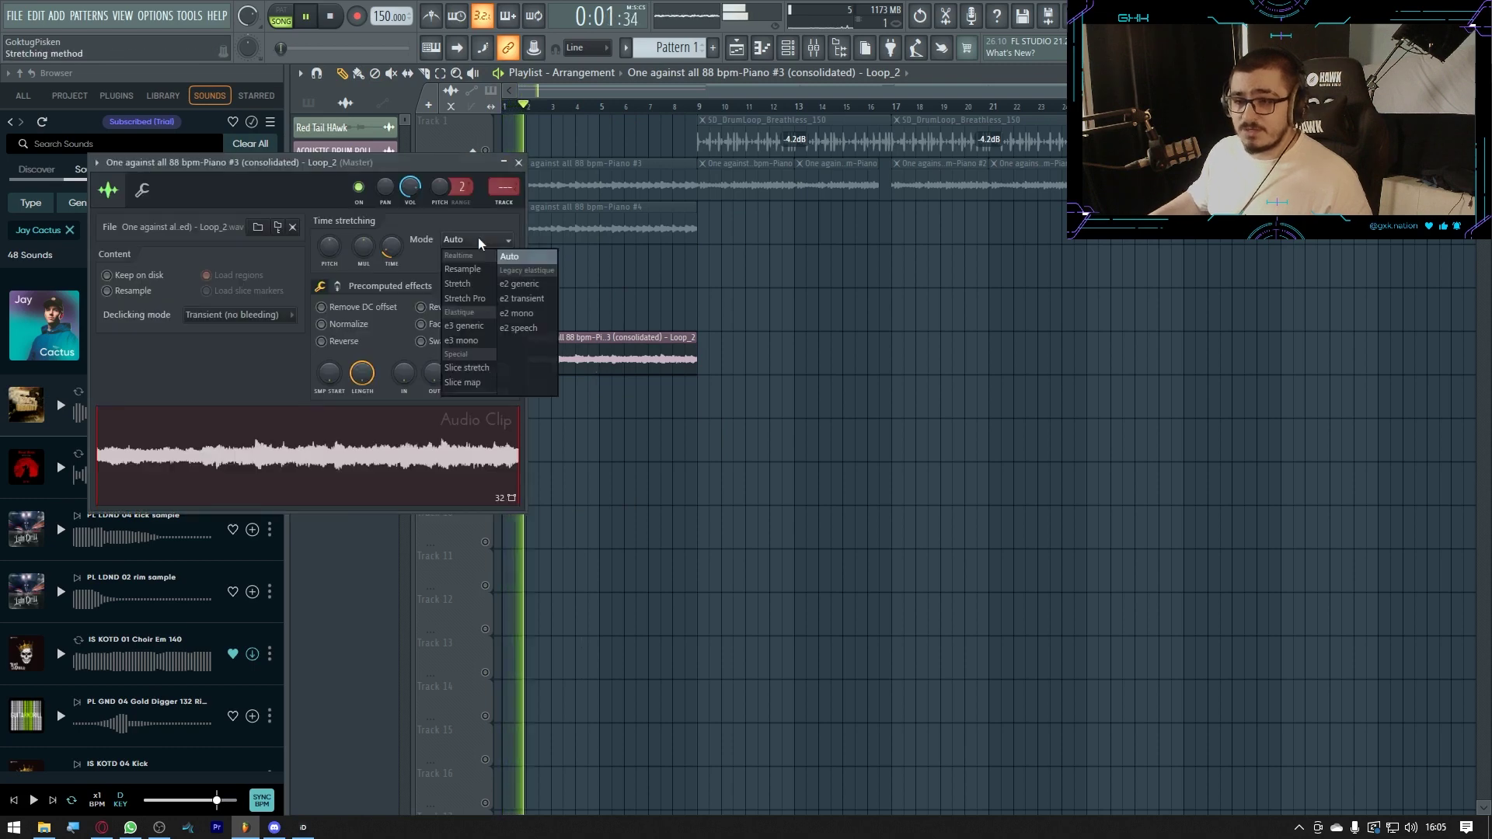
pyautogui.click(478, 285)
pyautogui.press('F9')
pyautogui.press('space')
pyautogui.press('Escape')
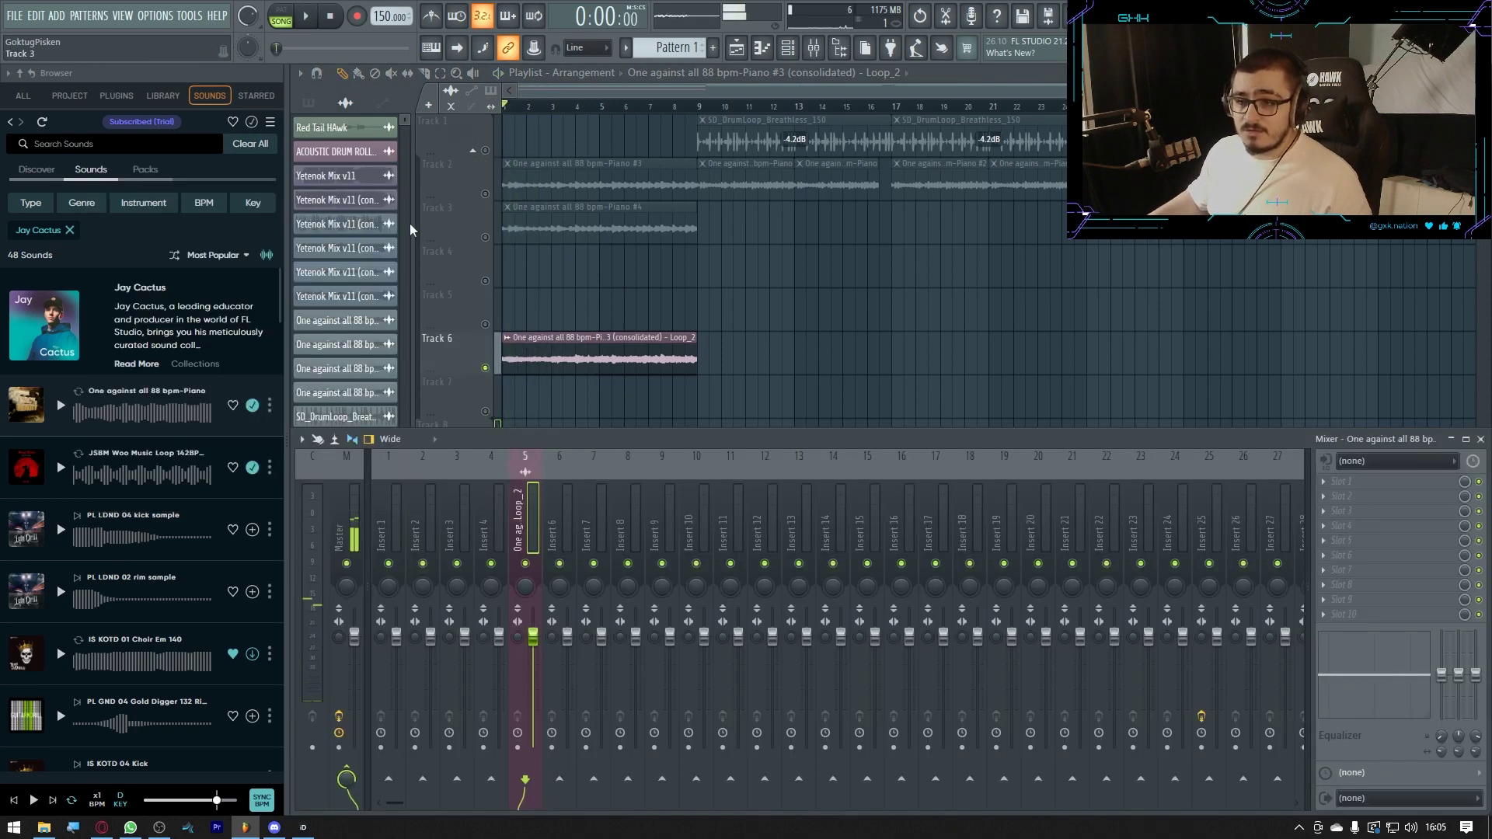
pyautogui.press('F9')
pyautogui.doubleClick(548, 334)
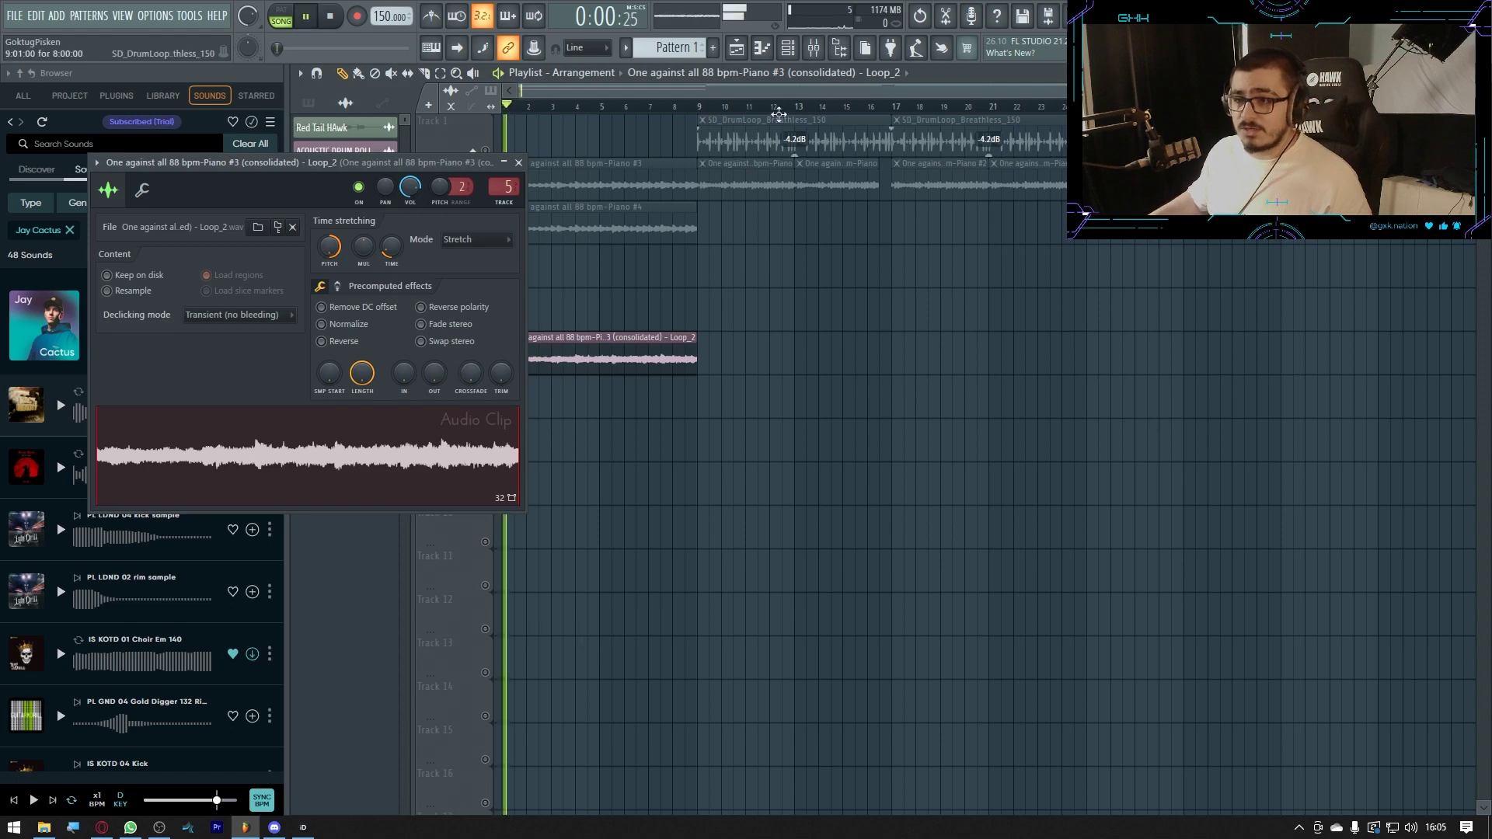
# Add Fruity Parametric EQ 2 to mixer track 5 and load its 20Hz ~ 18kHz cut preset
pyautogui.press('F9')
pyautogui.press('space')
pyautogui.click(1324, 505)
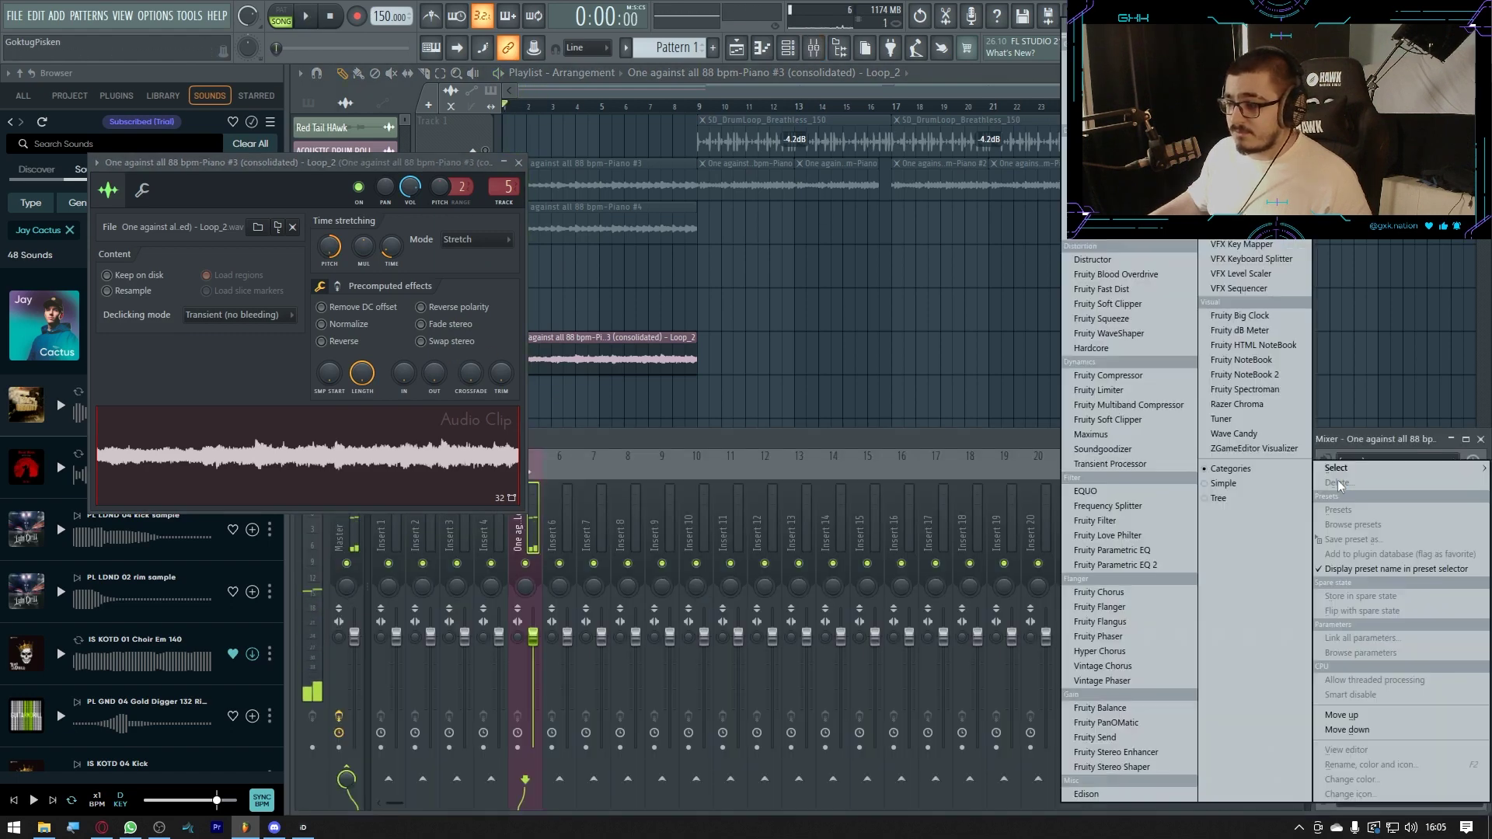
pyautogui.click(1170, 565)
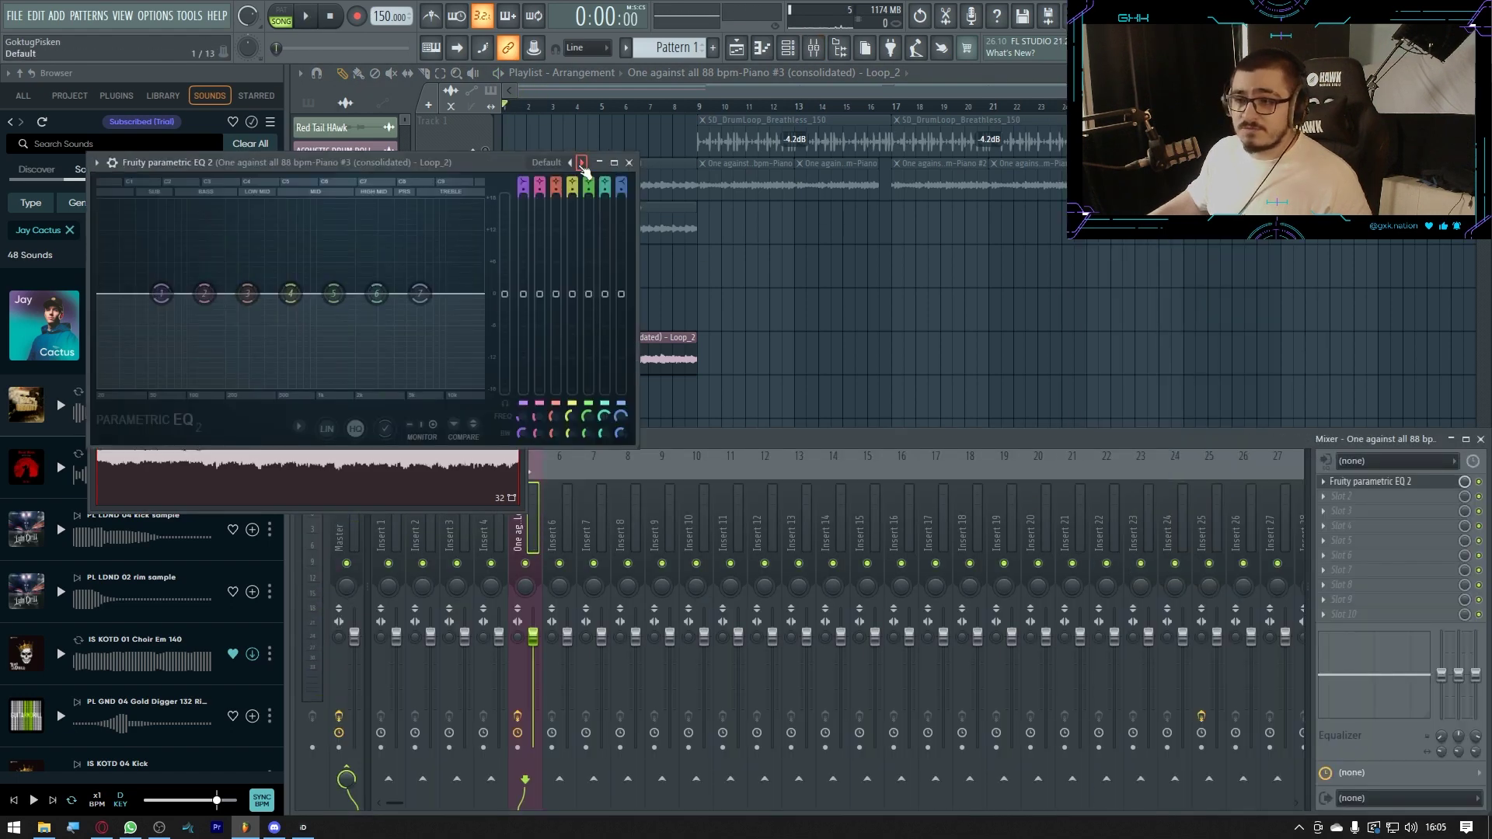
pyautogui.click(582, 162)
# Raise the high-pass cutoff of band 1 in the equalizer during playback to thin out the lows, and close the equalizer
pyautogui.press('space')
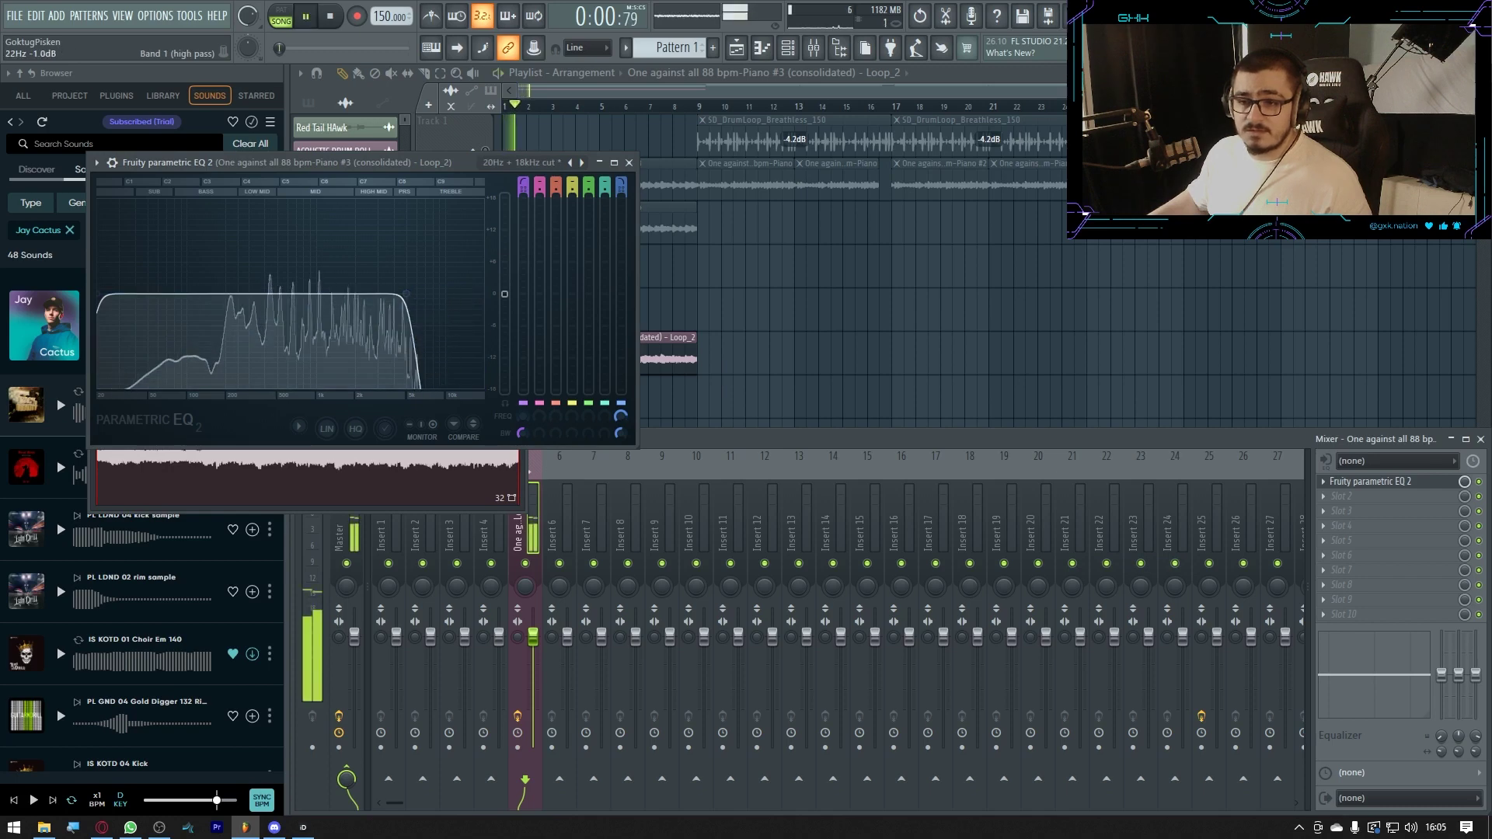
pyautogui.moveTo(108, 293); pyautogui.dragTo(185, 294)
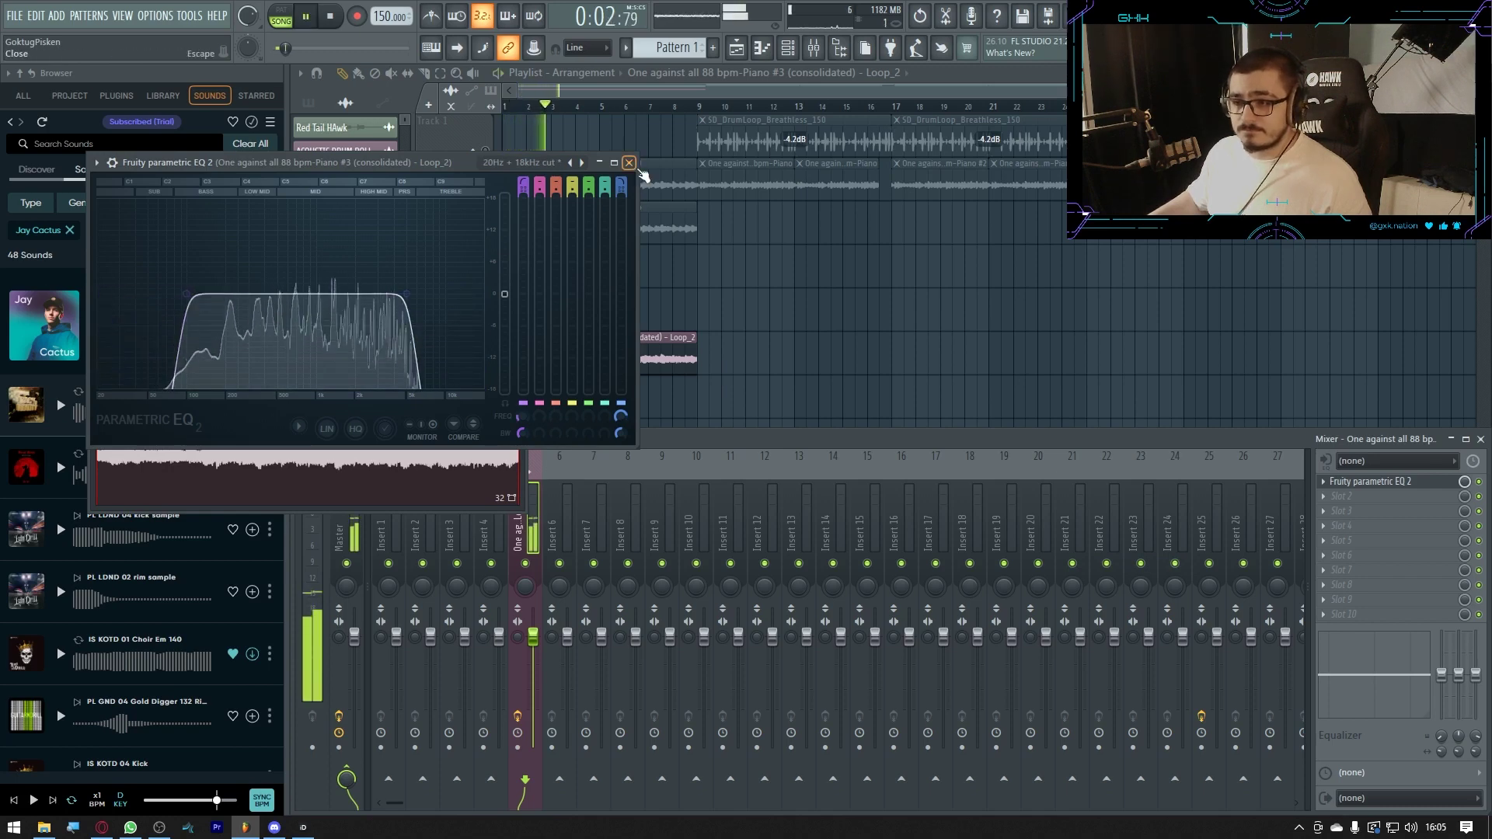
pyautogui.click(628, 162)
pyautogui.press('space')
# Reset the processed clip's pitch shift, close its settings and the mixer, and play all tracks without solo
pyautogui.click(470, 233)
pyautogui.press('space')
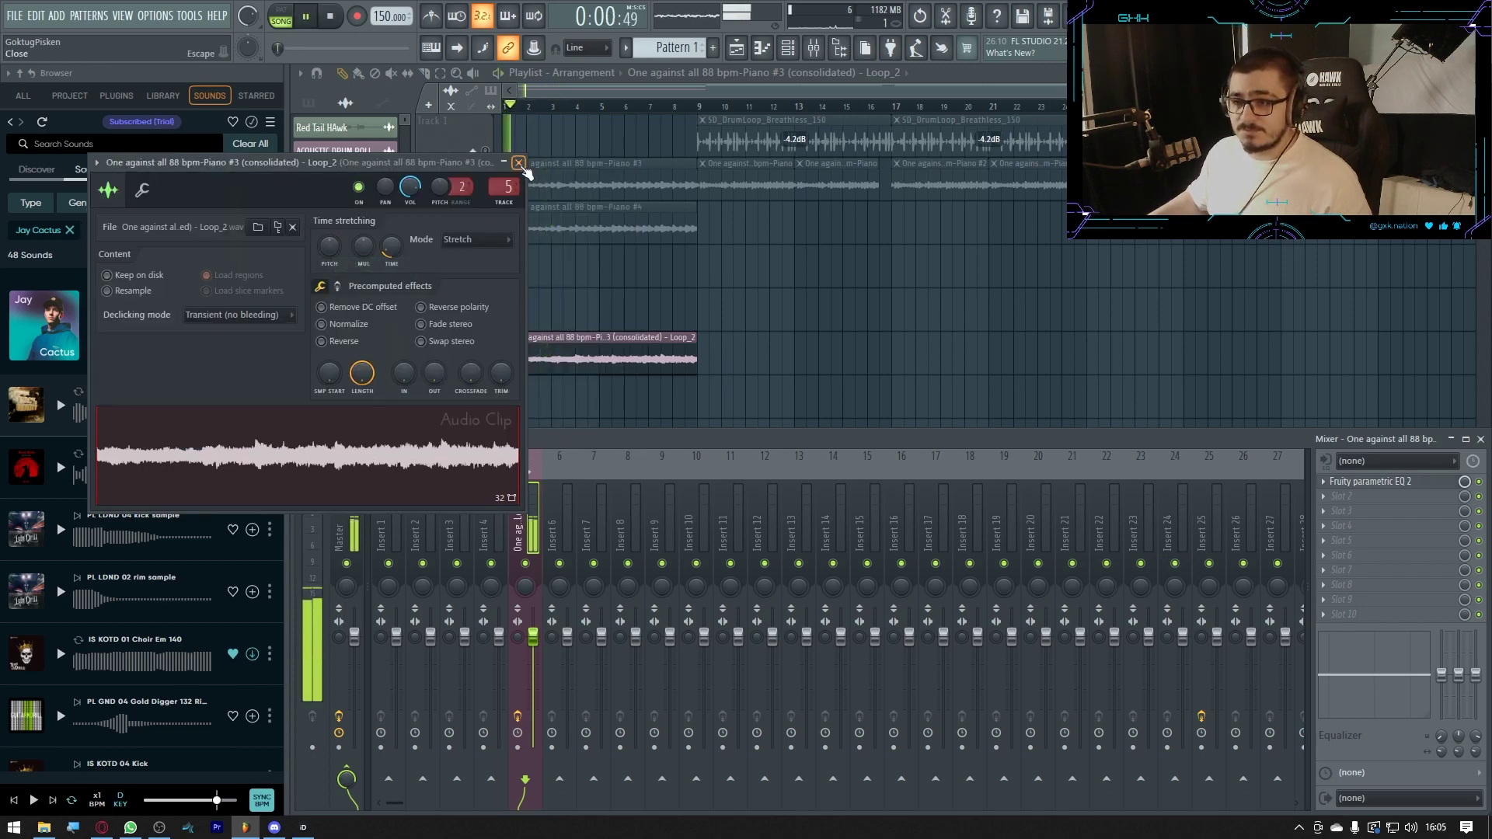
pyautogui.click(519, 164)
pyautogui.press('F9')
# Add a fade-in across the full length of the track 6 clip and bend its curve for a slower rise
pyautogui.moveTo(505, 343); pyautogui.dragTo(713, 365)
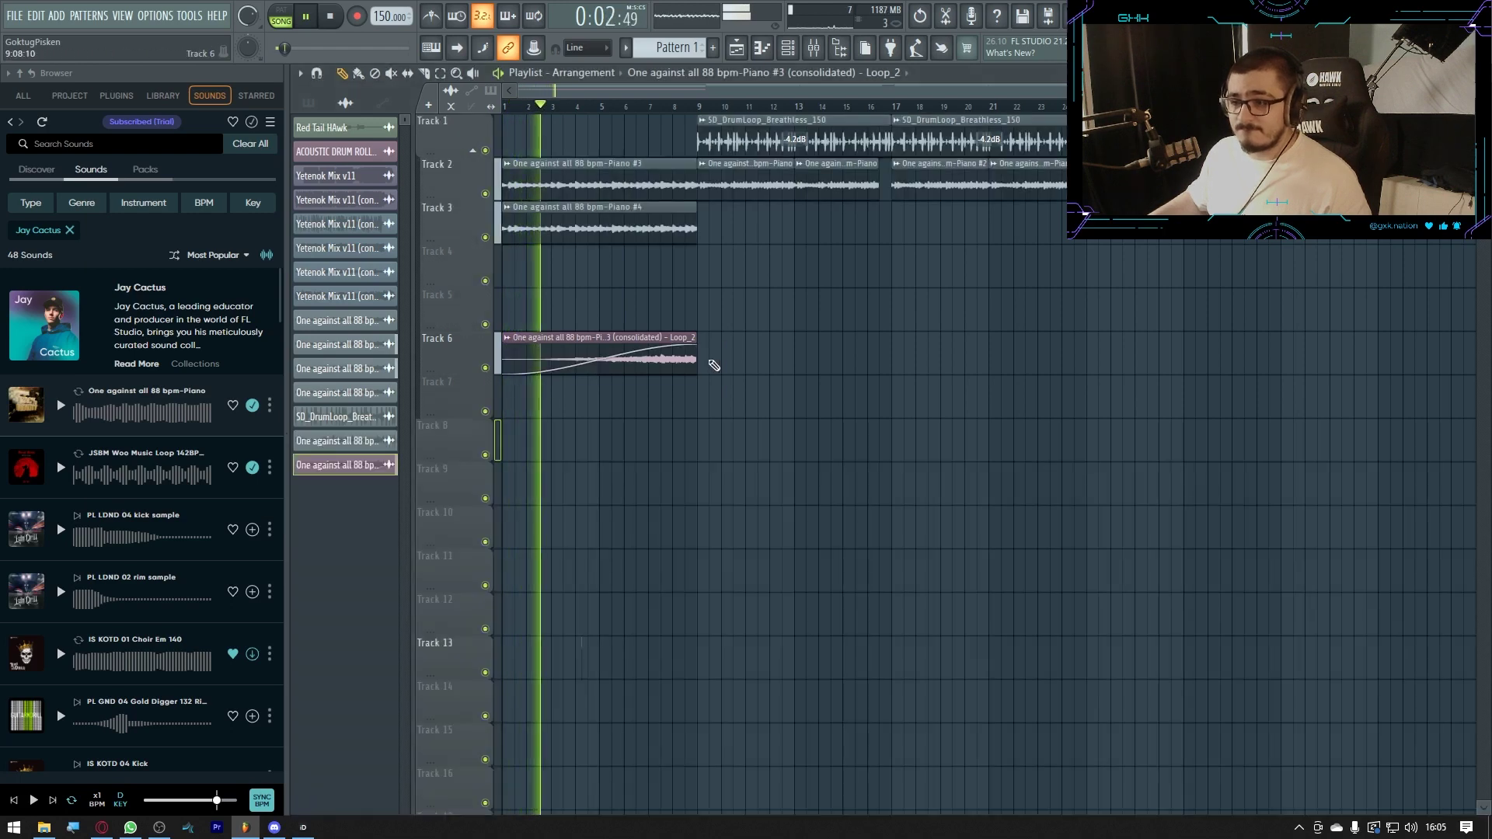
pyautogui.moveTo(599, 359); pyautogui.dragTo(588, 349)
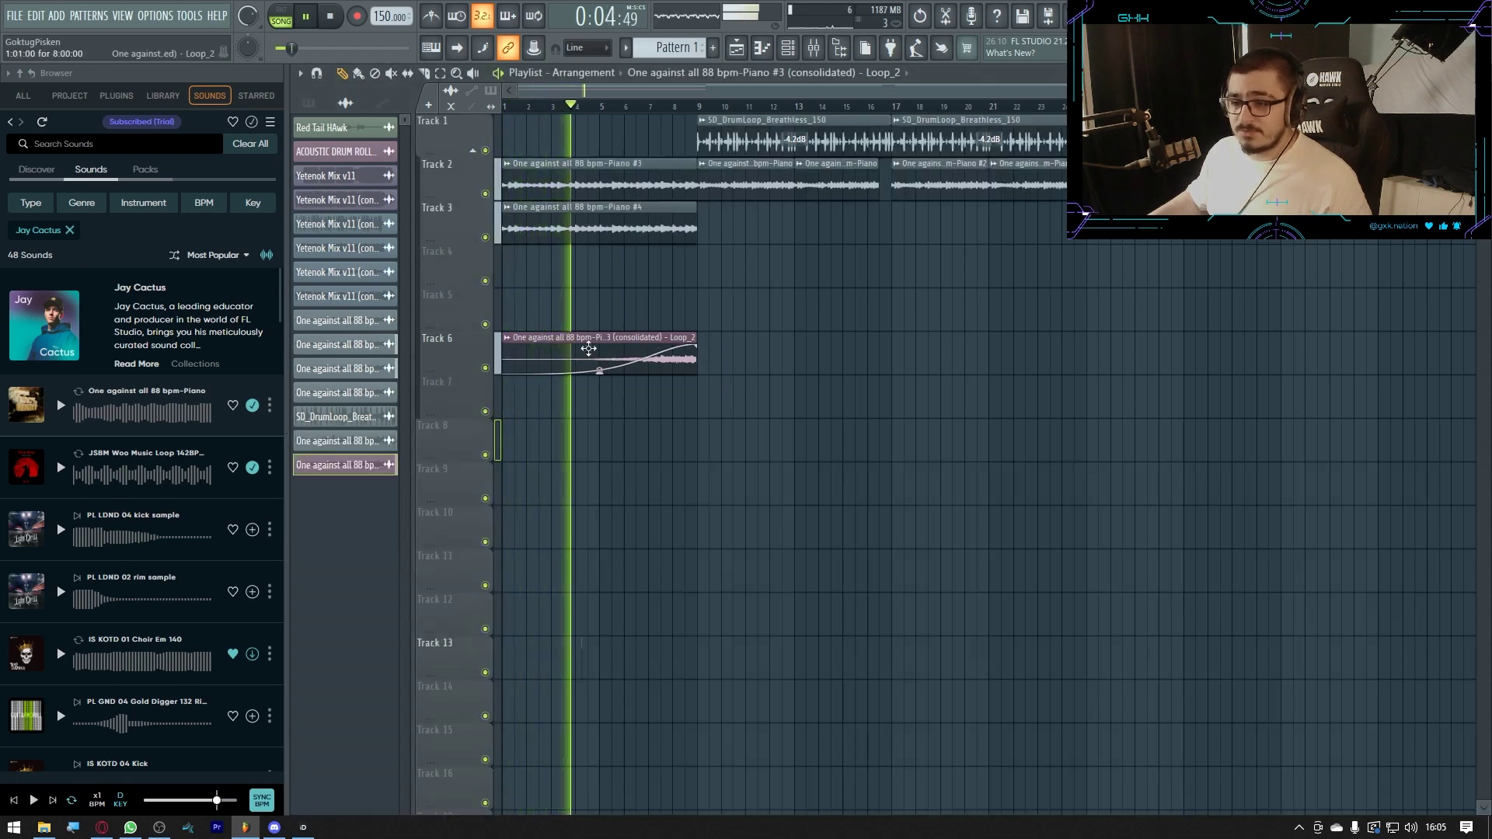
# Duplicate the track 6 clip right after itself and make its first instance unique
pyautogui.hotkey('ctrl', 'b')
pyautogui.press('space')
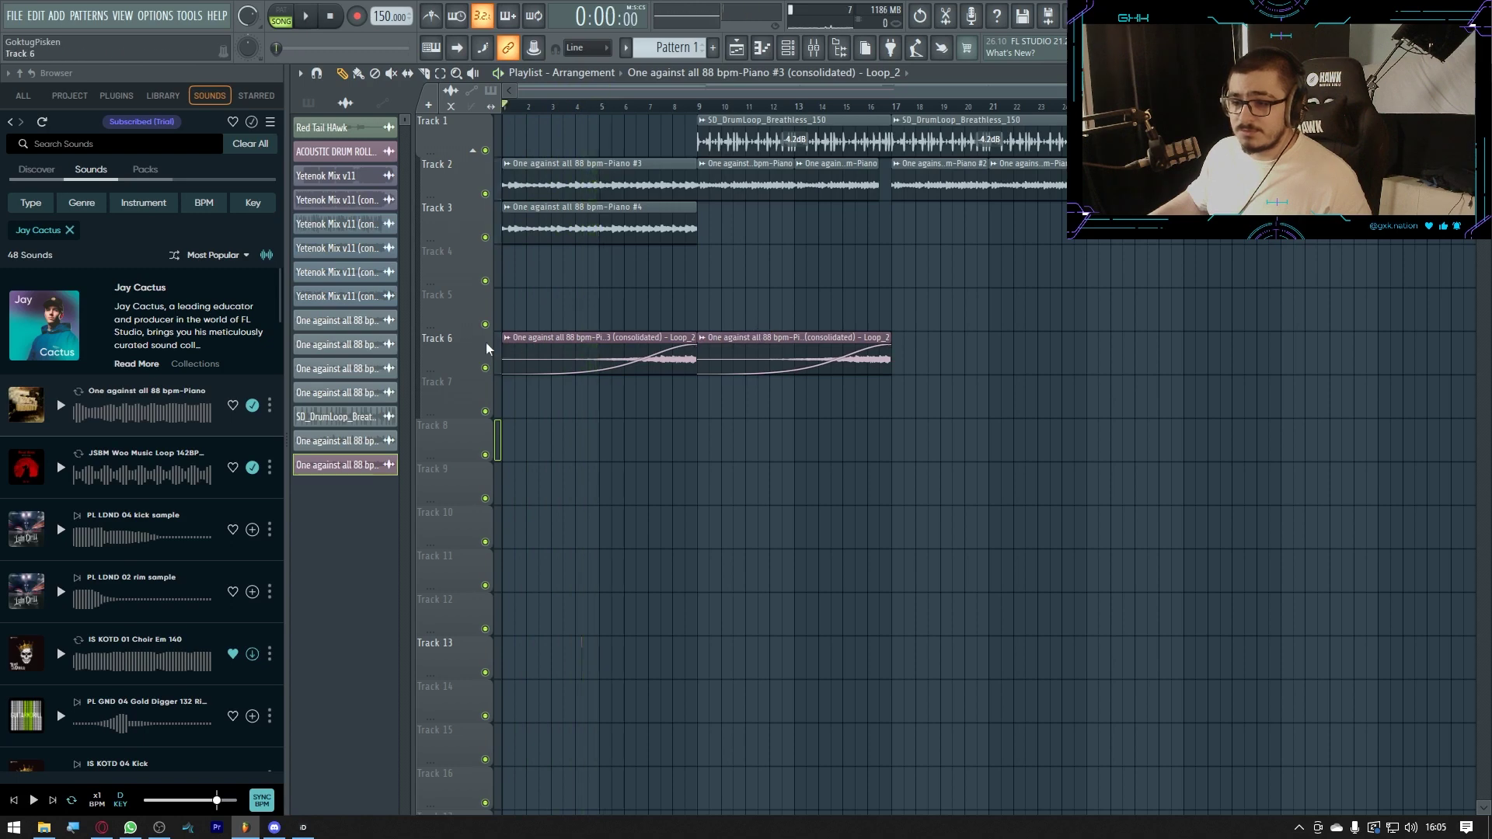
pyautogui.press('space')
pyautogui.click(508, 339)
pyautogui.click(537, 484)
# Shift the pitch of the first track 6 clip in its channel settings, listen from bar 6, and close the settings
pyautogui.doubleClick(549, 338)
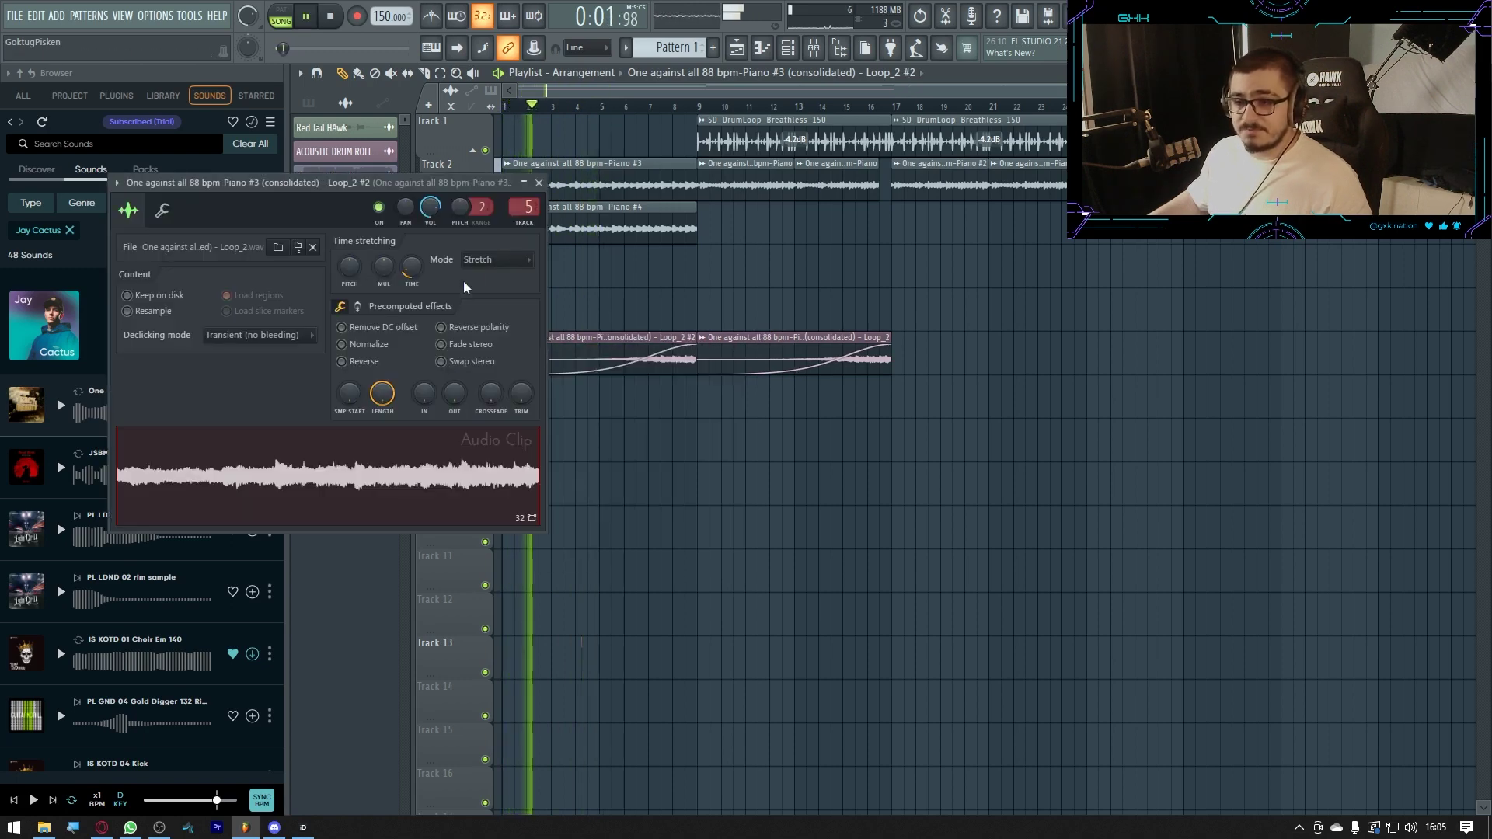
pyautogui.click(640, 105)
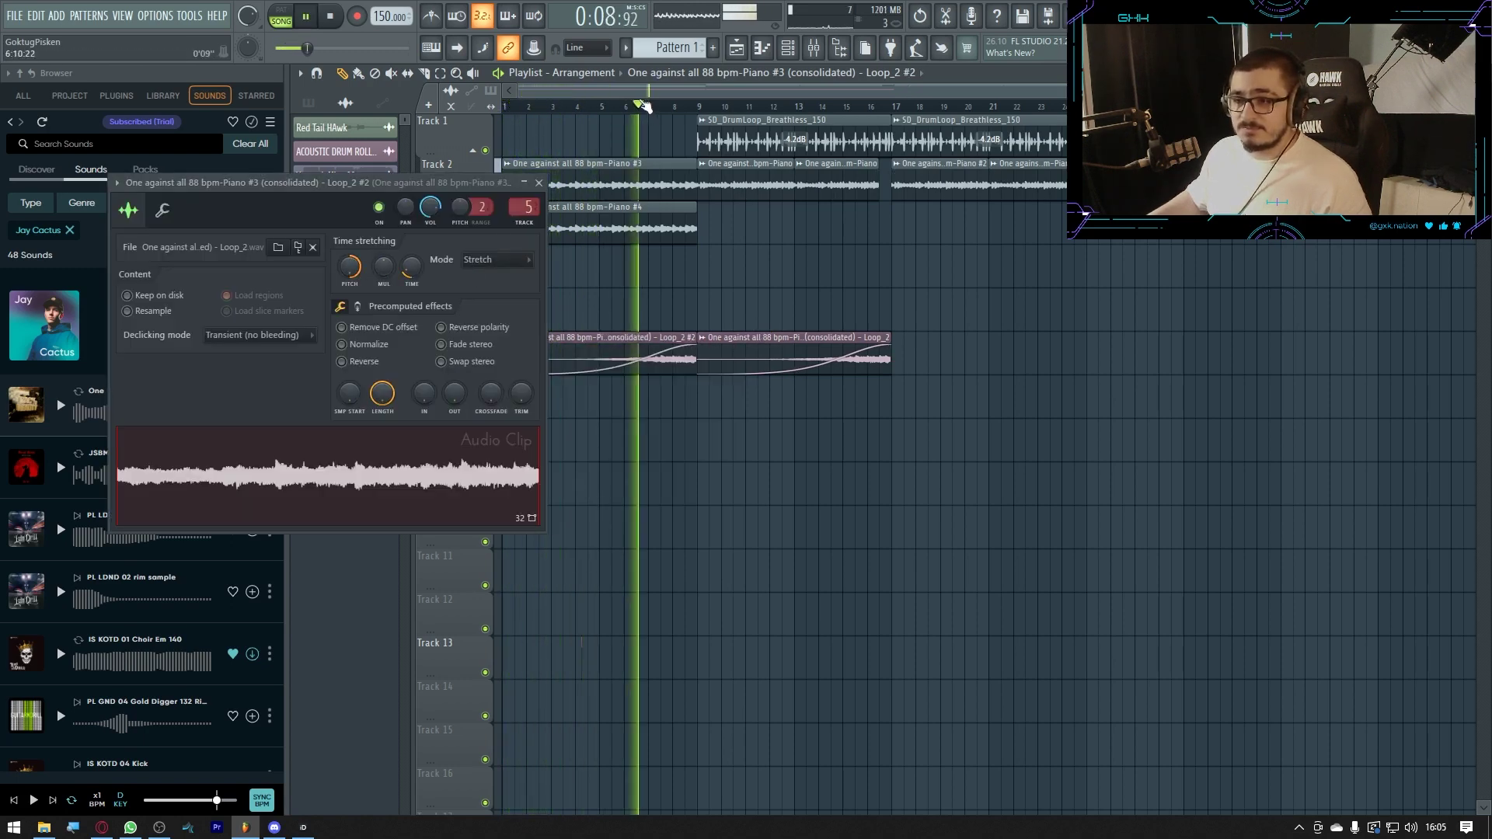
pyautogui.click(540, 184)
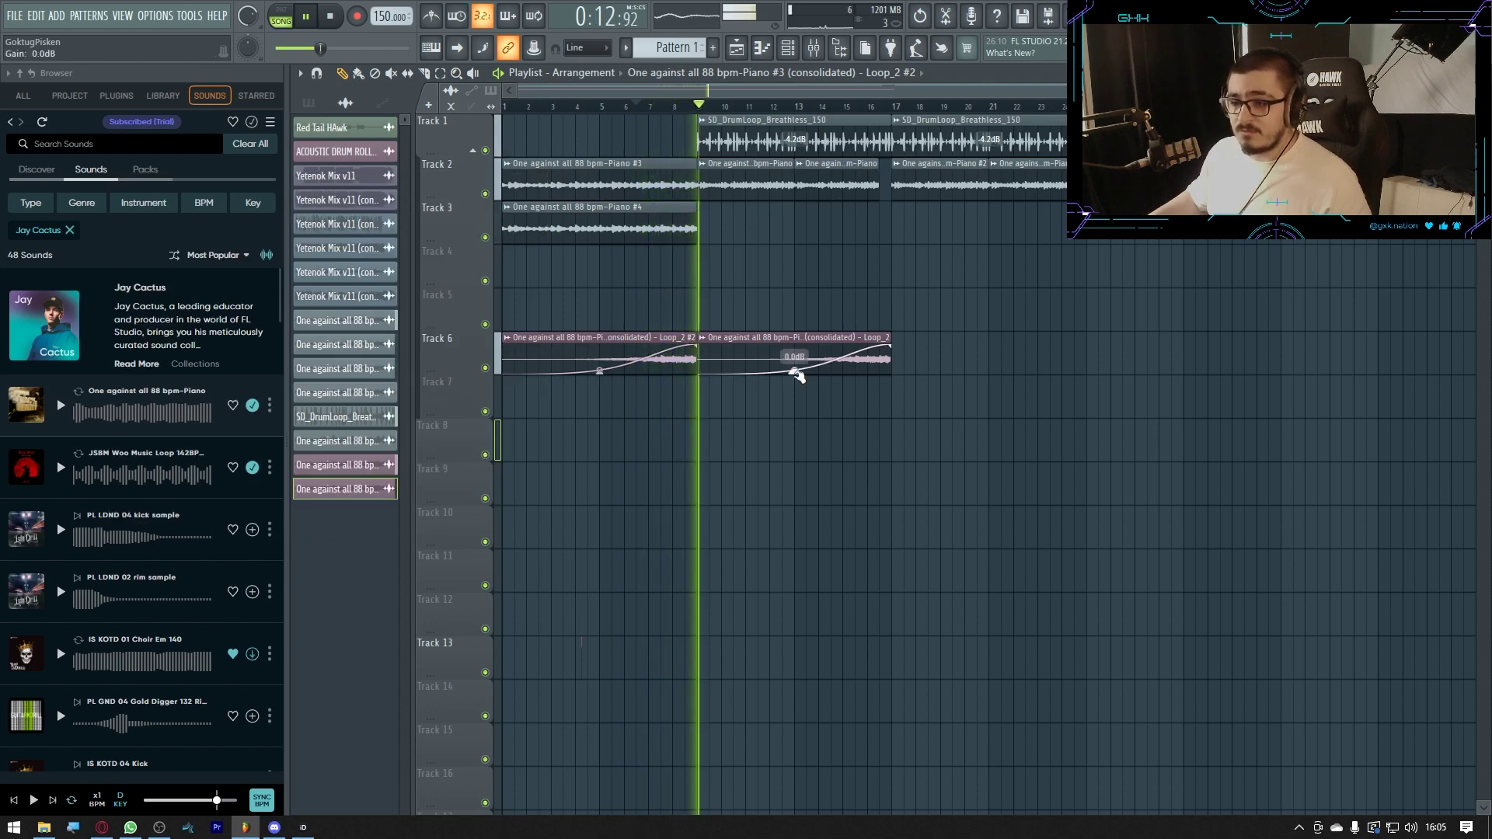
# Remove the second track 6 clip's fade-in, boost its gain to 5.3 dB, and repeat it in four-bar cuts along the track
pyautogui.moveTo(798, 373); pyautogui.dragTo(795, 369)
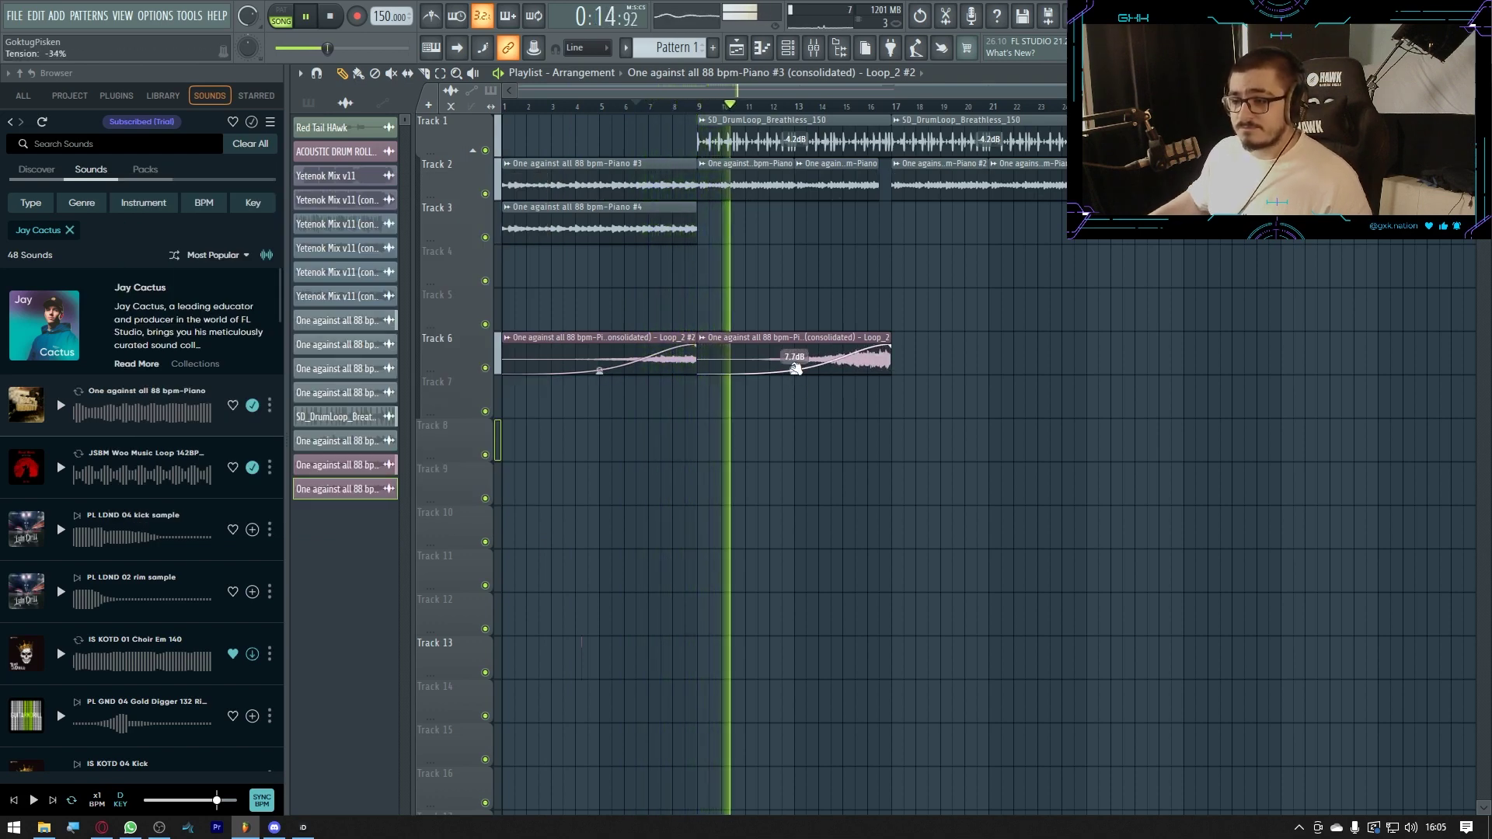
pyautogui.press('space')
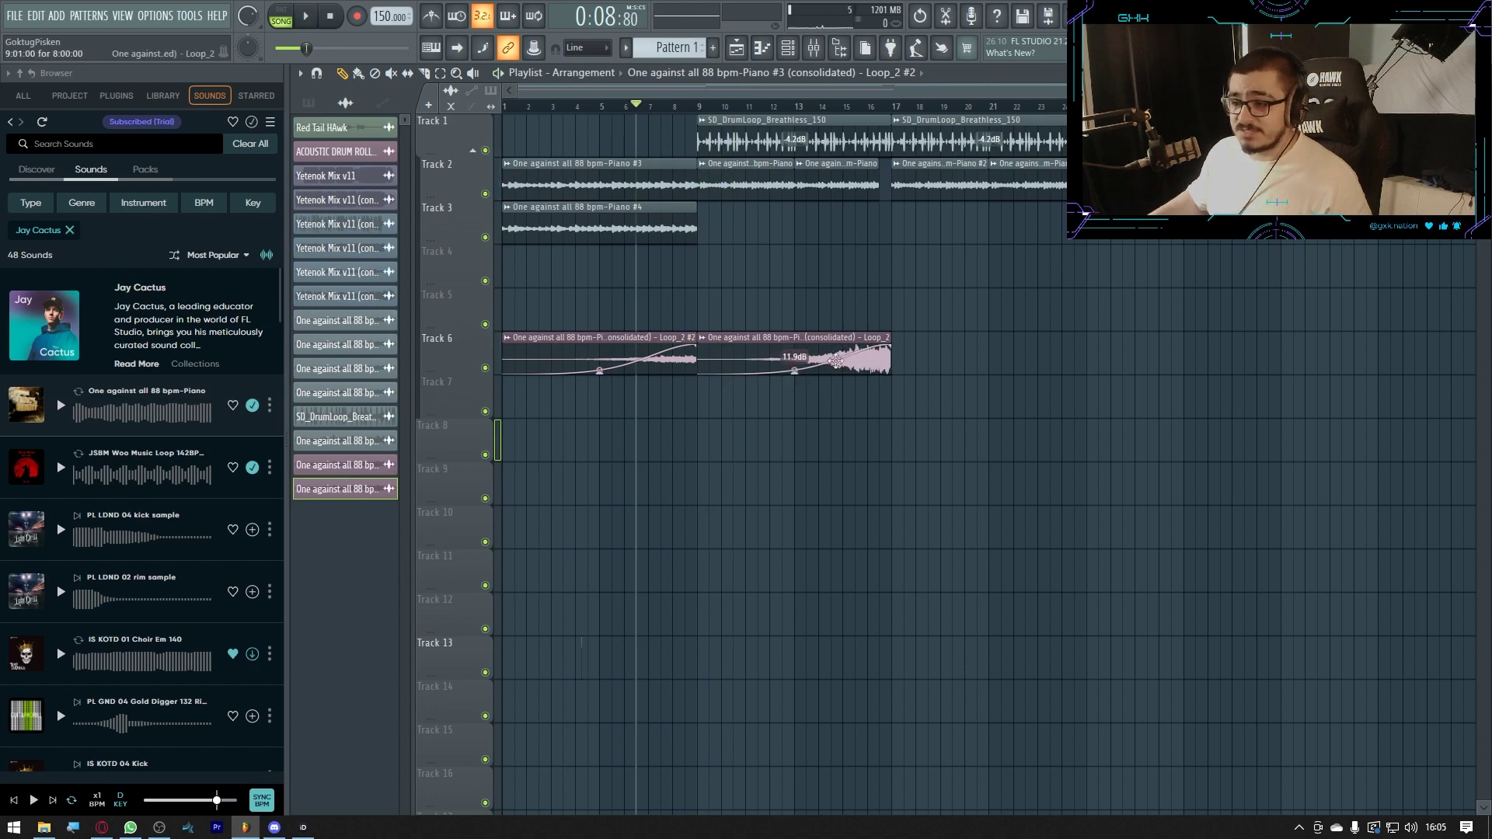
pyautogui.press('space')
pyautogui.moveTo(798, 375)
pyautogui.mouseDown()
pyautogui.moveTo(795, 413)
pyautogui.moveTo(797, 385)
pyautogui.mouseUp()
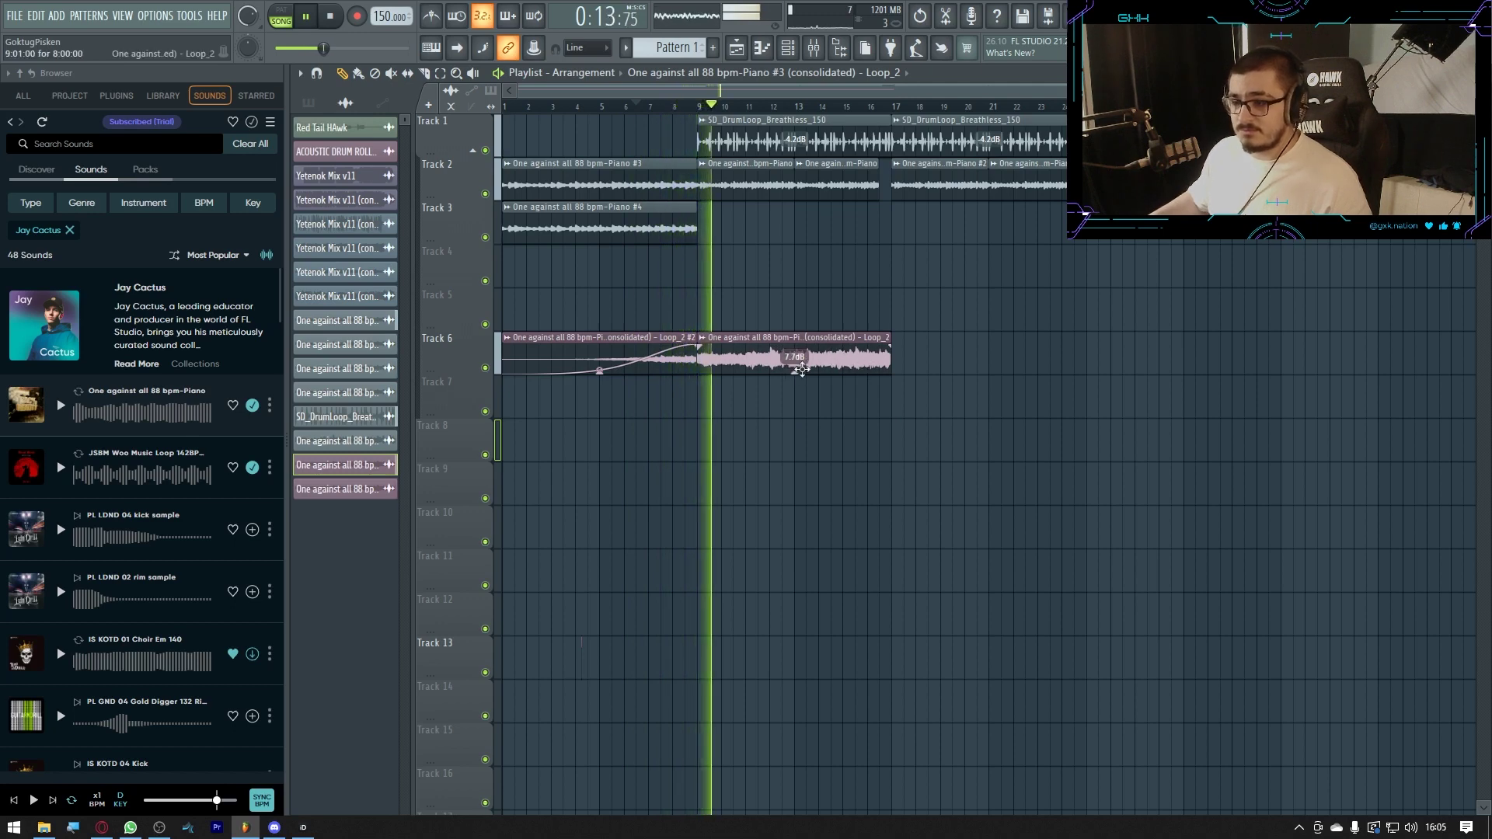
pyautogui.moveTo(794, 373); pyautogui.dragTo(795, 378)
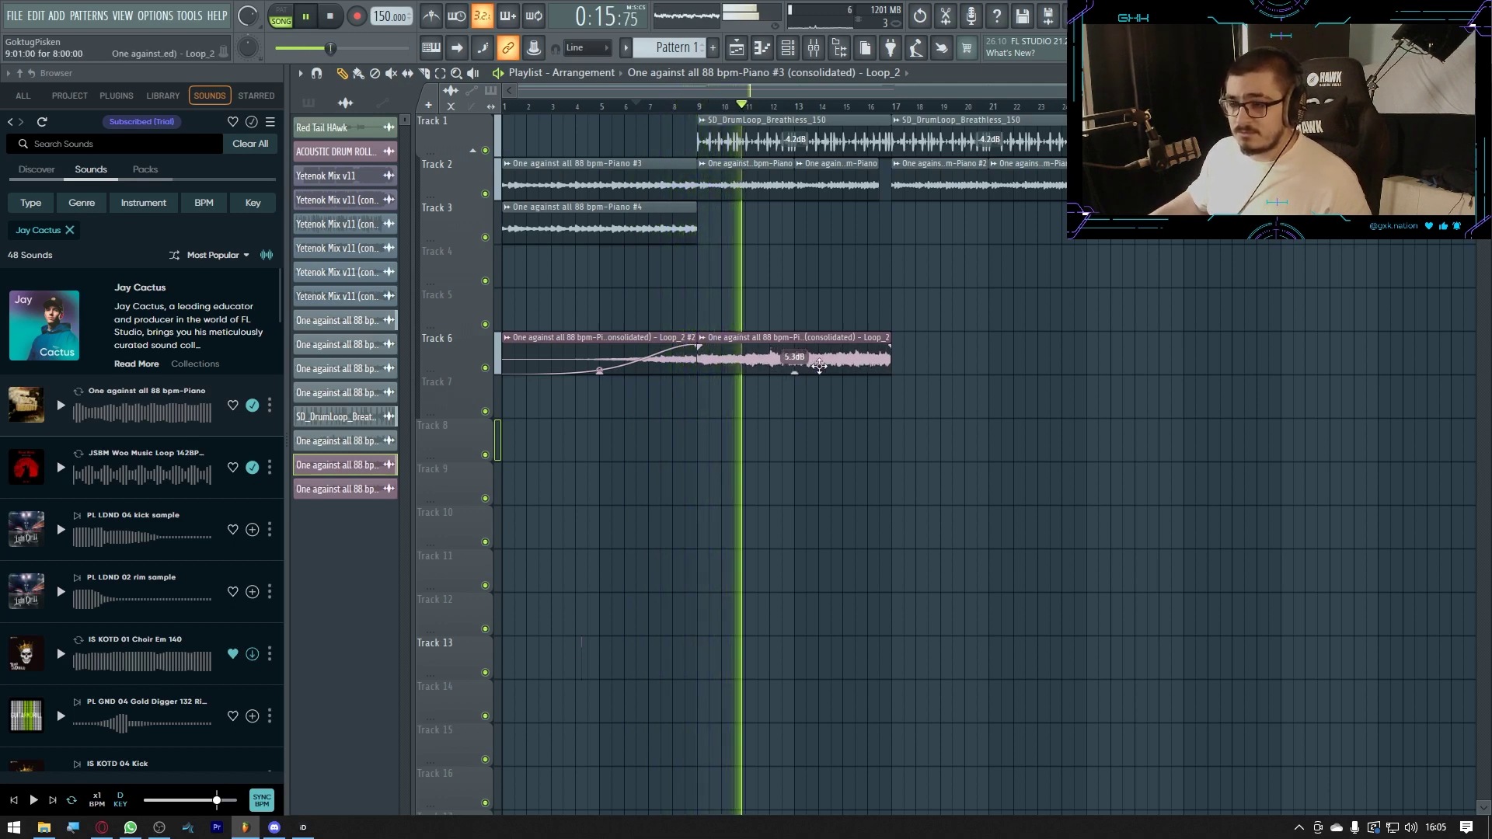
pyautogui.moveTo(890, 359); pyautogui.dragTo(793, 359)
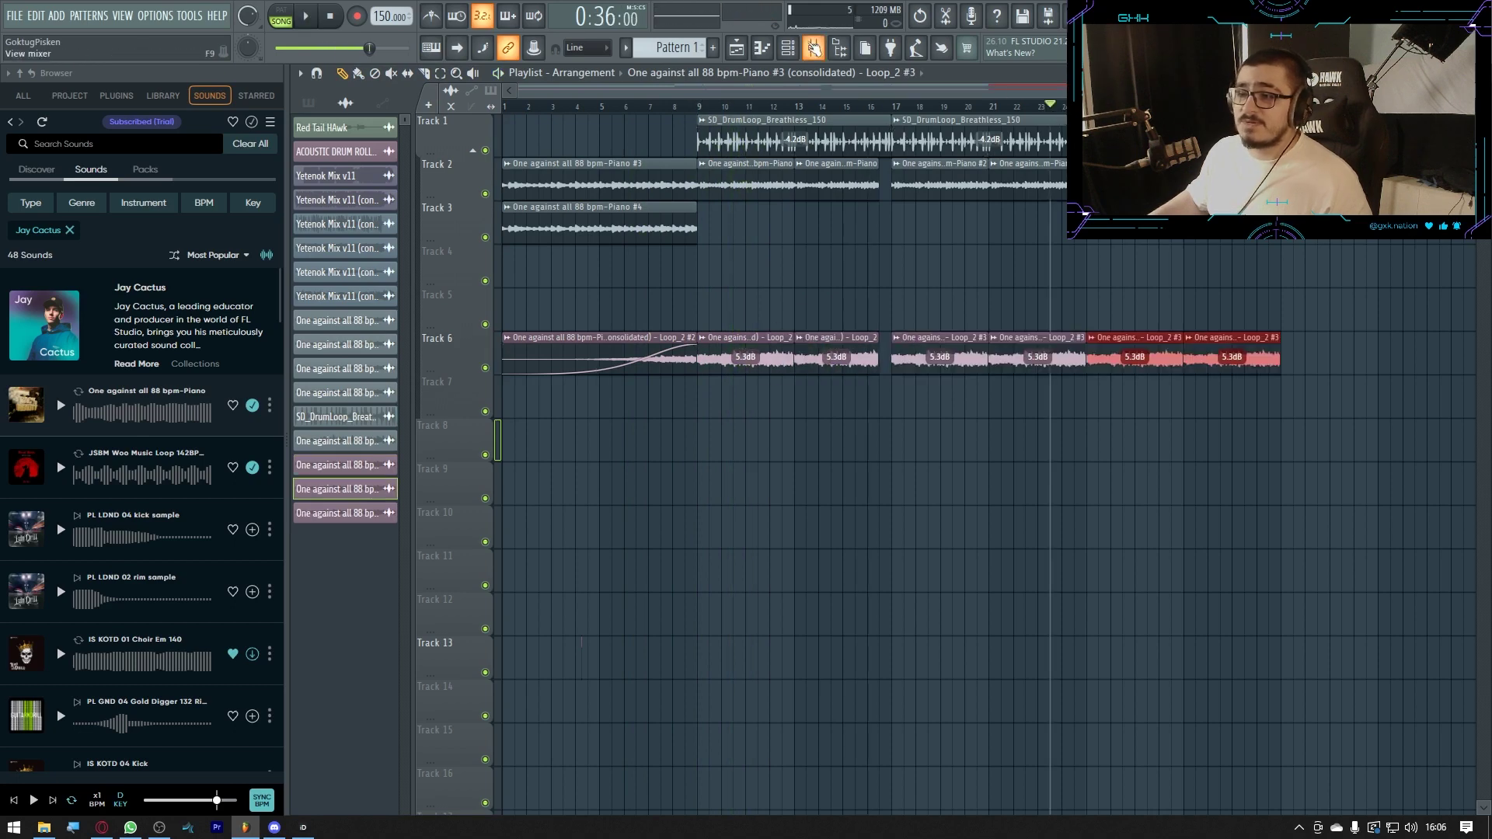
# Add Fruity Love Philter to effect slot 4 of the mixer's Master track and listen to it
pyautogui.click(814, 49)
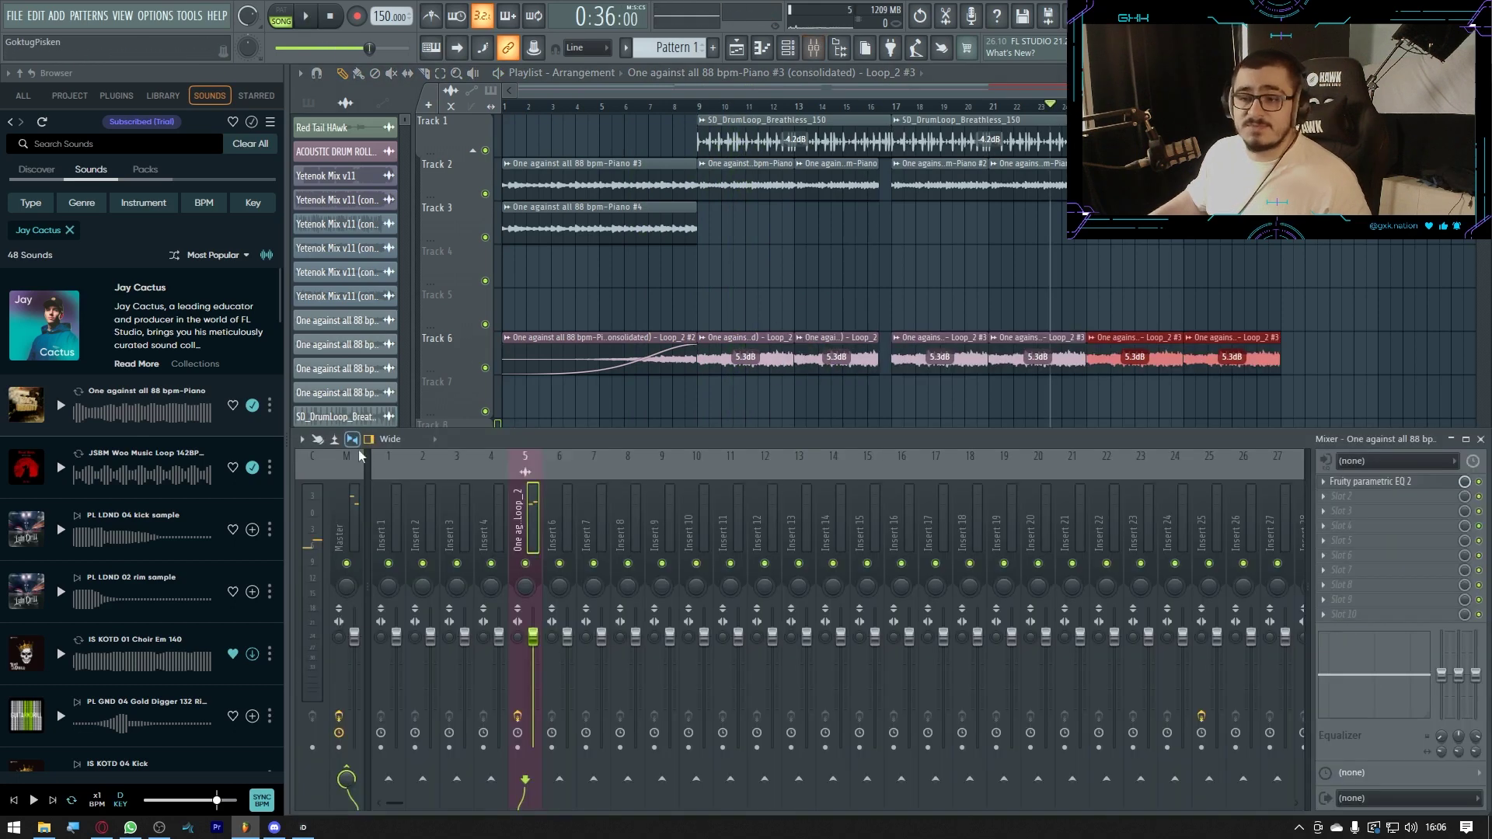
pyautogui.click(1354, 528)
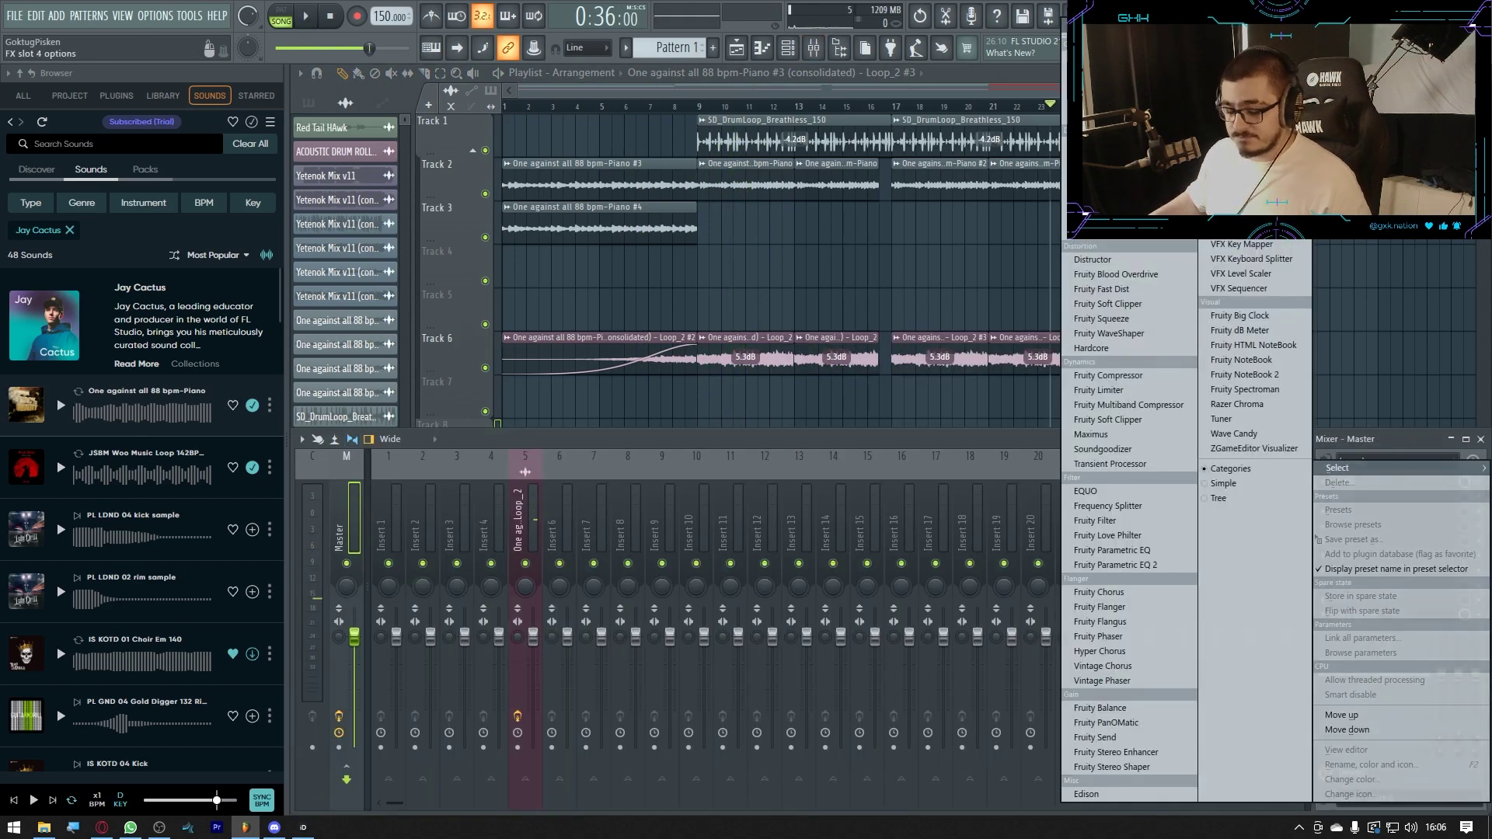
pyautogui.click(1086, 795)
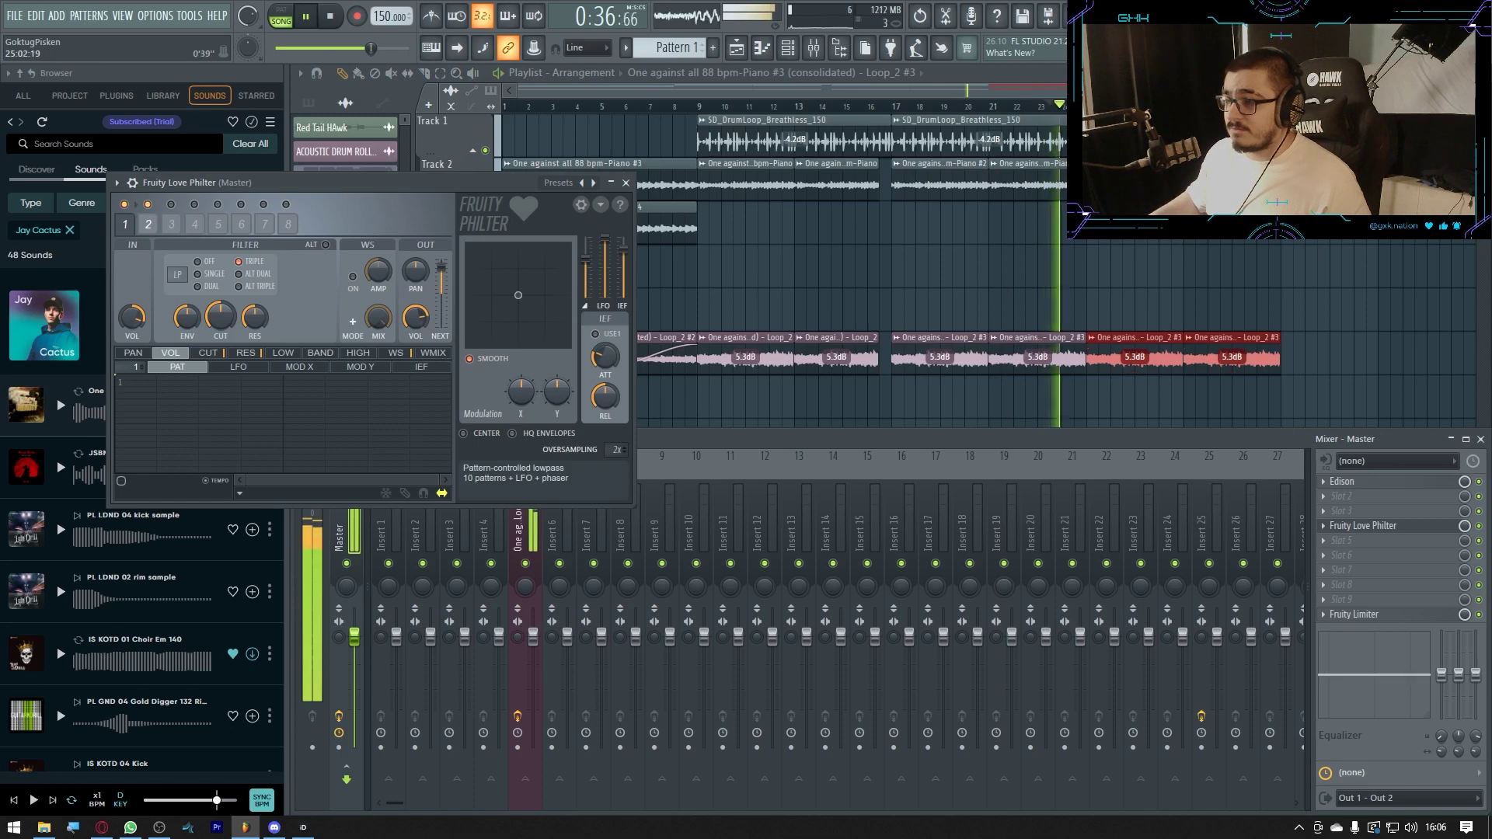
pyautogui.press('space')
# Automate the Love Philter's mix level on track 4 from bar 21, peaking at bar 25 and falling steeply after it
pyautogui.rightClick(1466, 528)
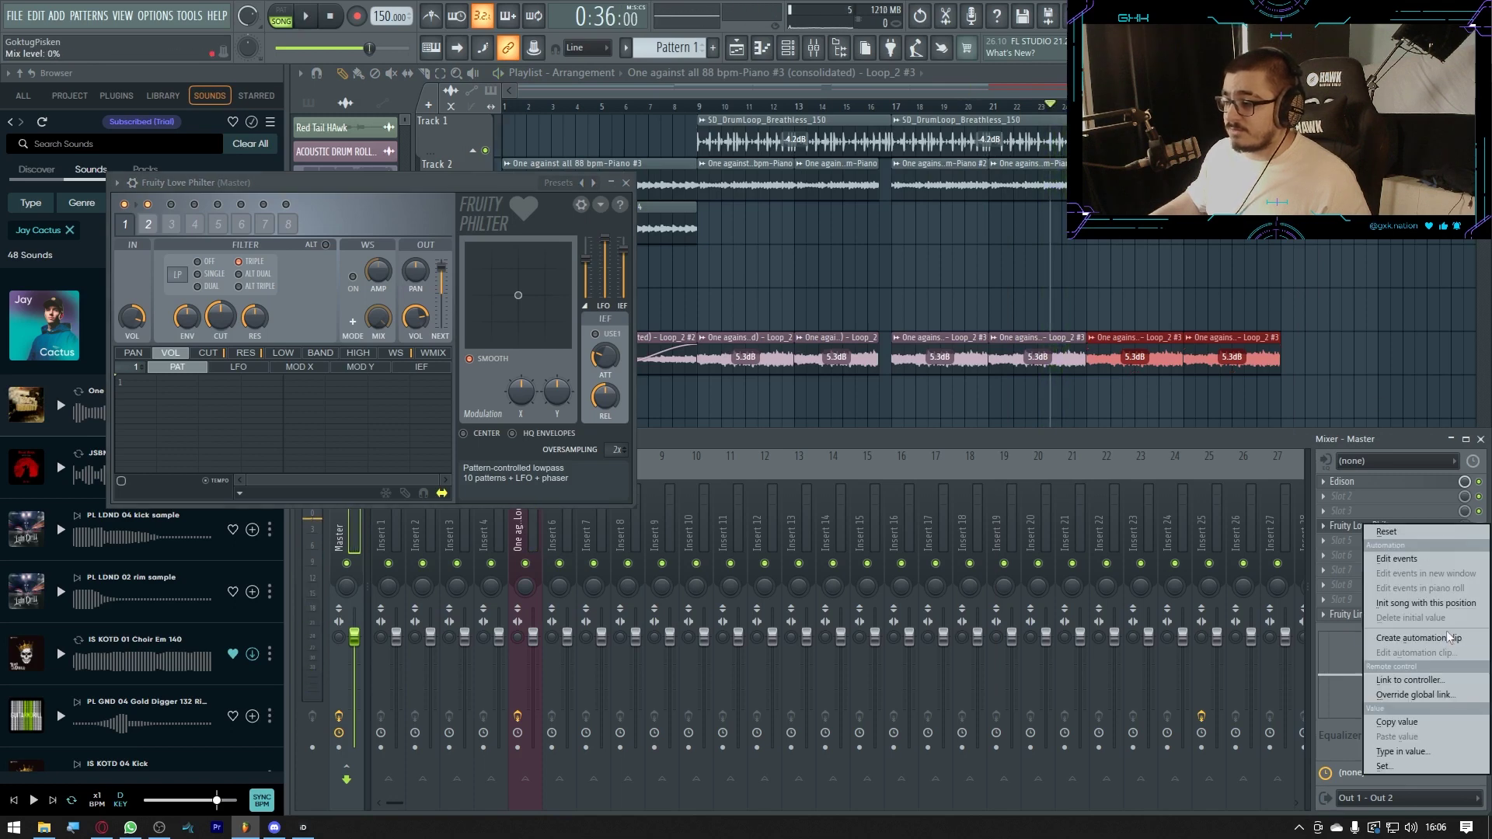
pyautogui.click(1450, 639)
pyautogui.moveTo(1089, 250); pyautogui.dragTo(1026, 250)
pyautogui.press('space')
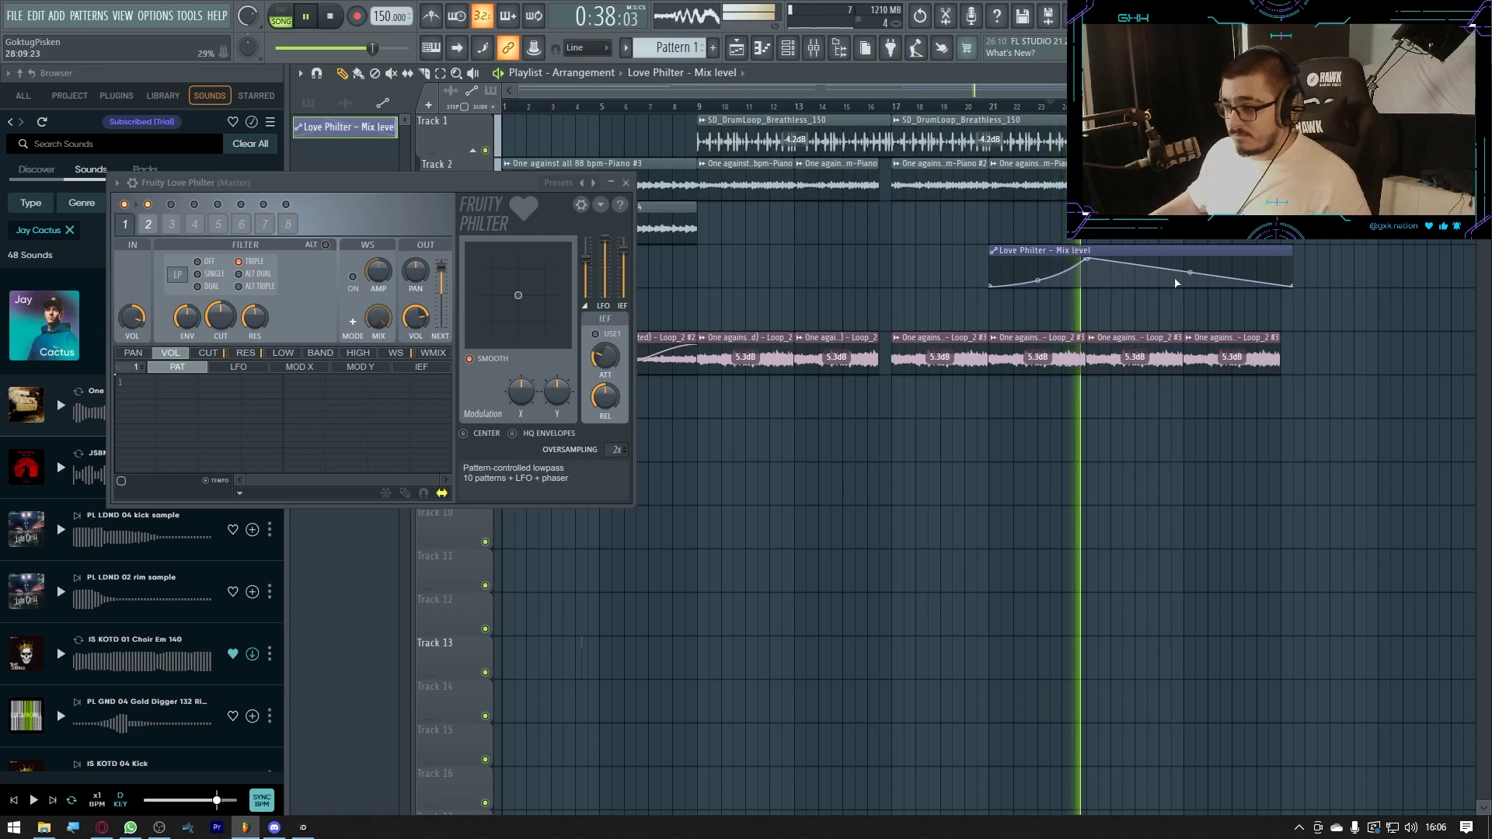
pyautogui.moveTo(1190, 272); pyautogui.dragTo(1190, 259)
pyautogui.rightClick(1190, 259)
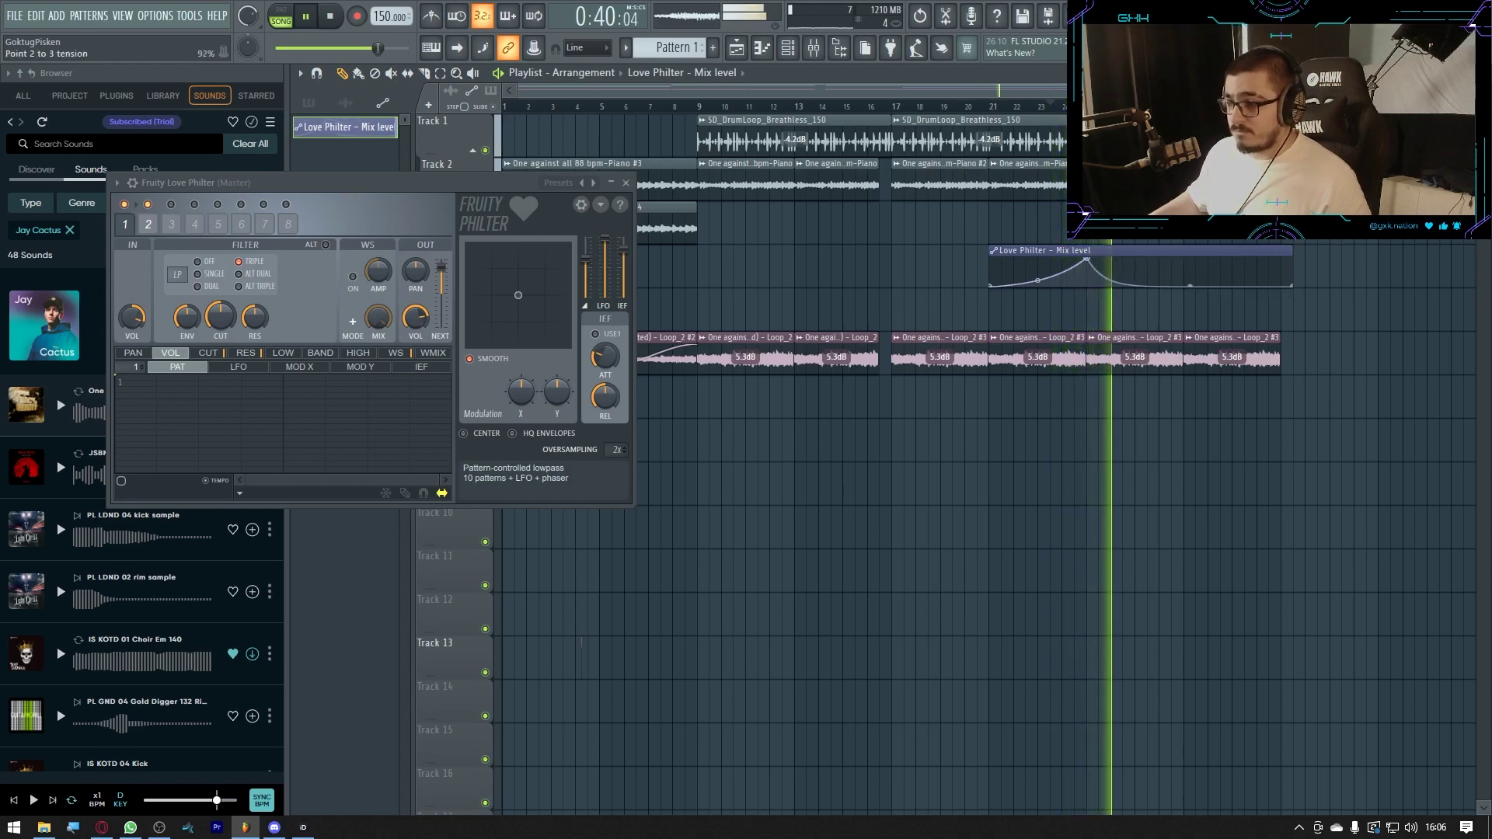
pyautogui.press('space')
# Add a second Fruity Love Philter to effect slot 5 of the Master track
pyautogui.click(865, 49)
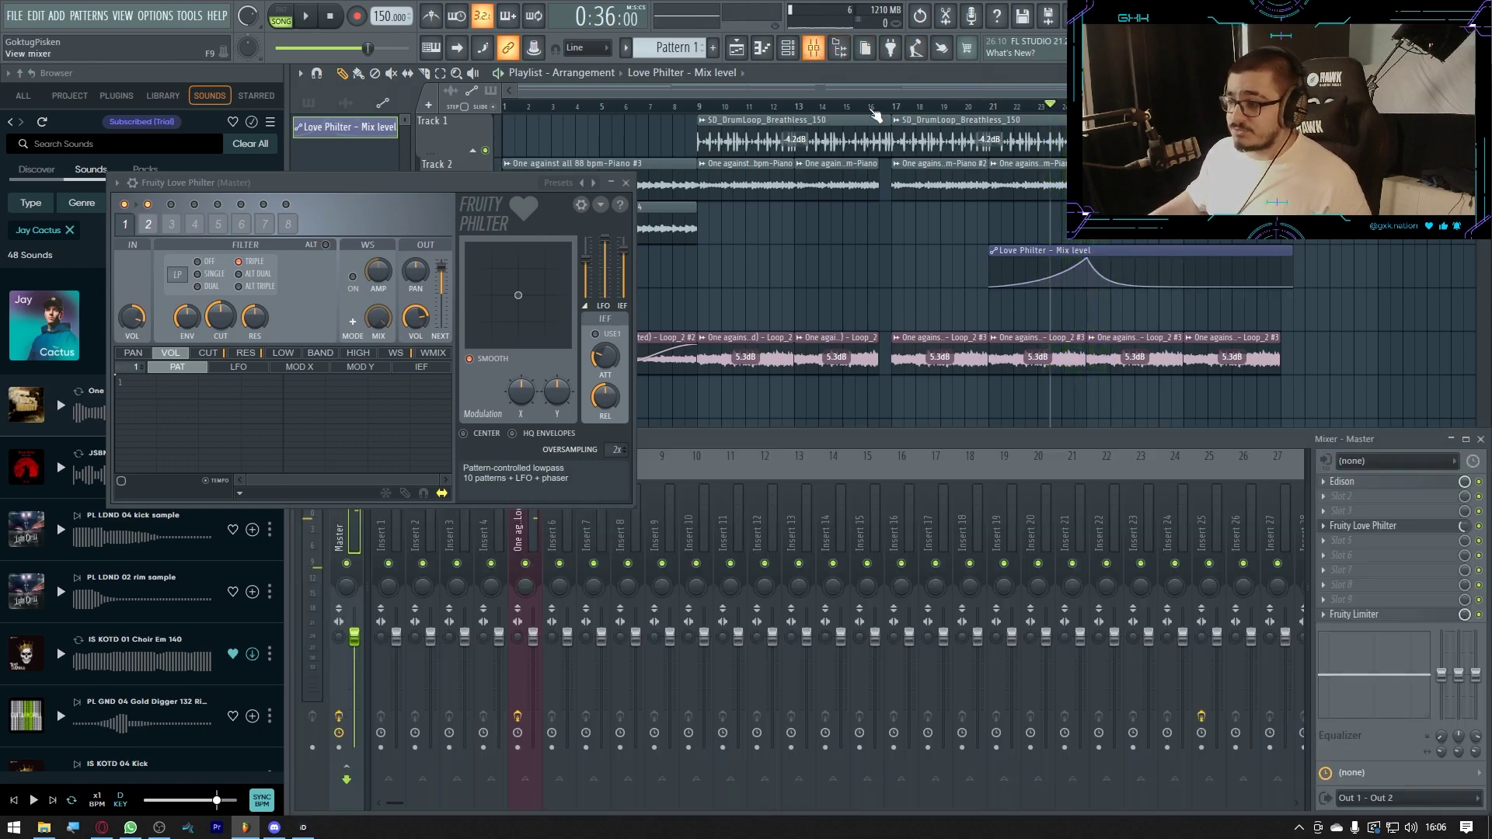
pyautogui.click(1384, 555)
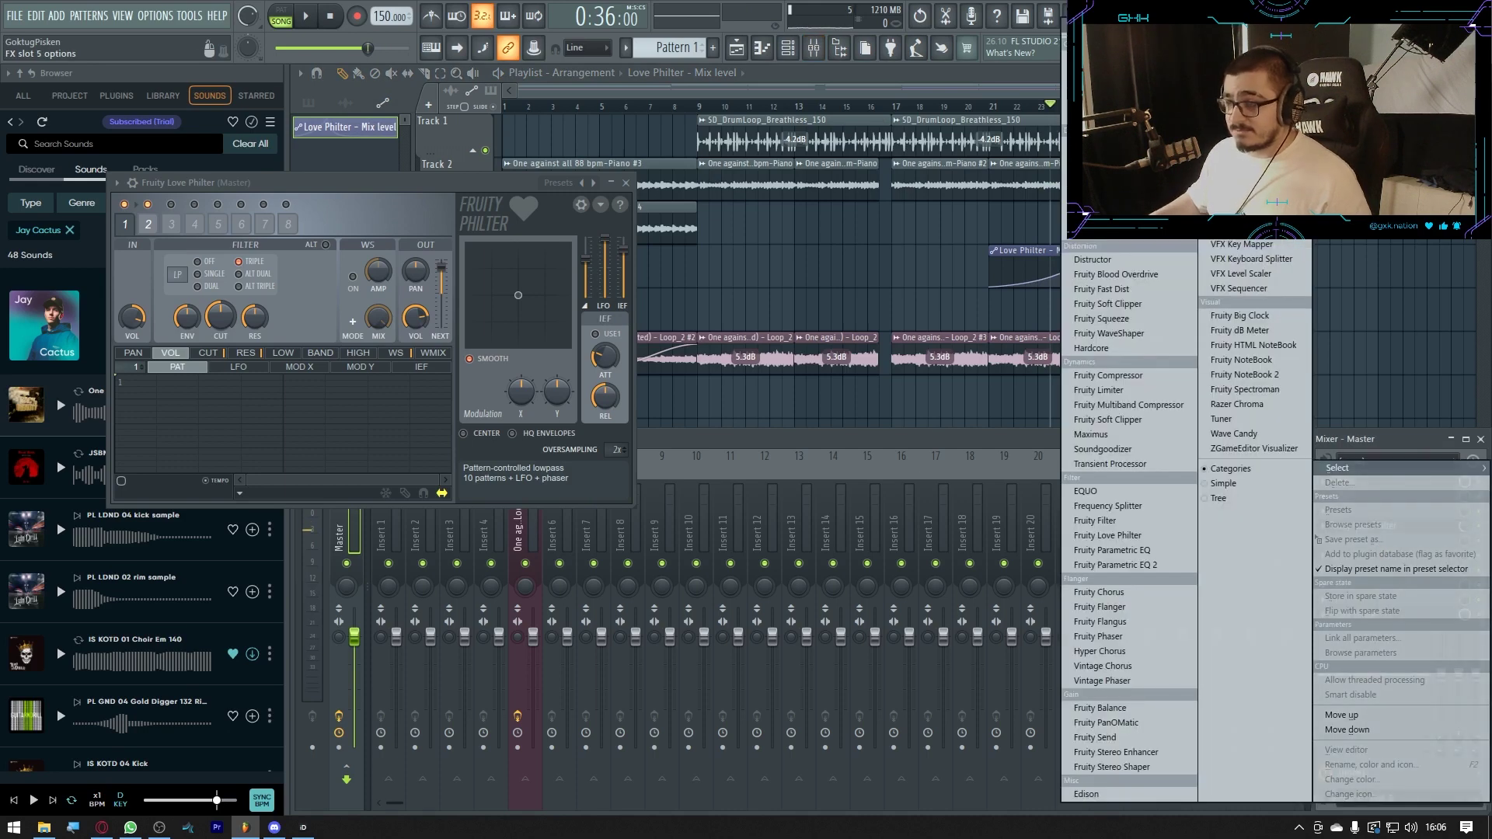
pyautogui.click(1104, 28)
pyautogui.scroll(3, 707, 639)
pyautogui.doubleClick(708, 639)
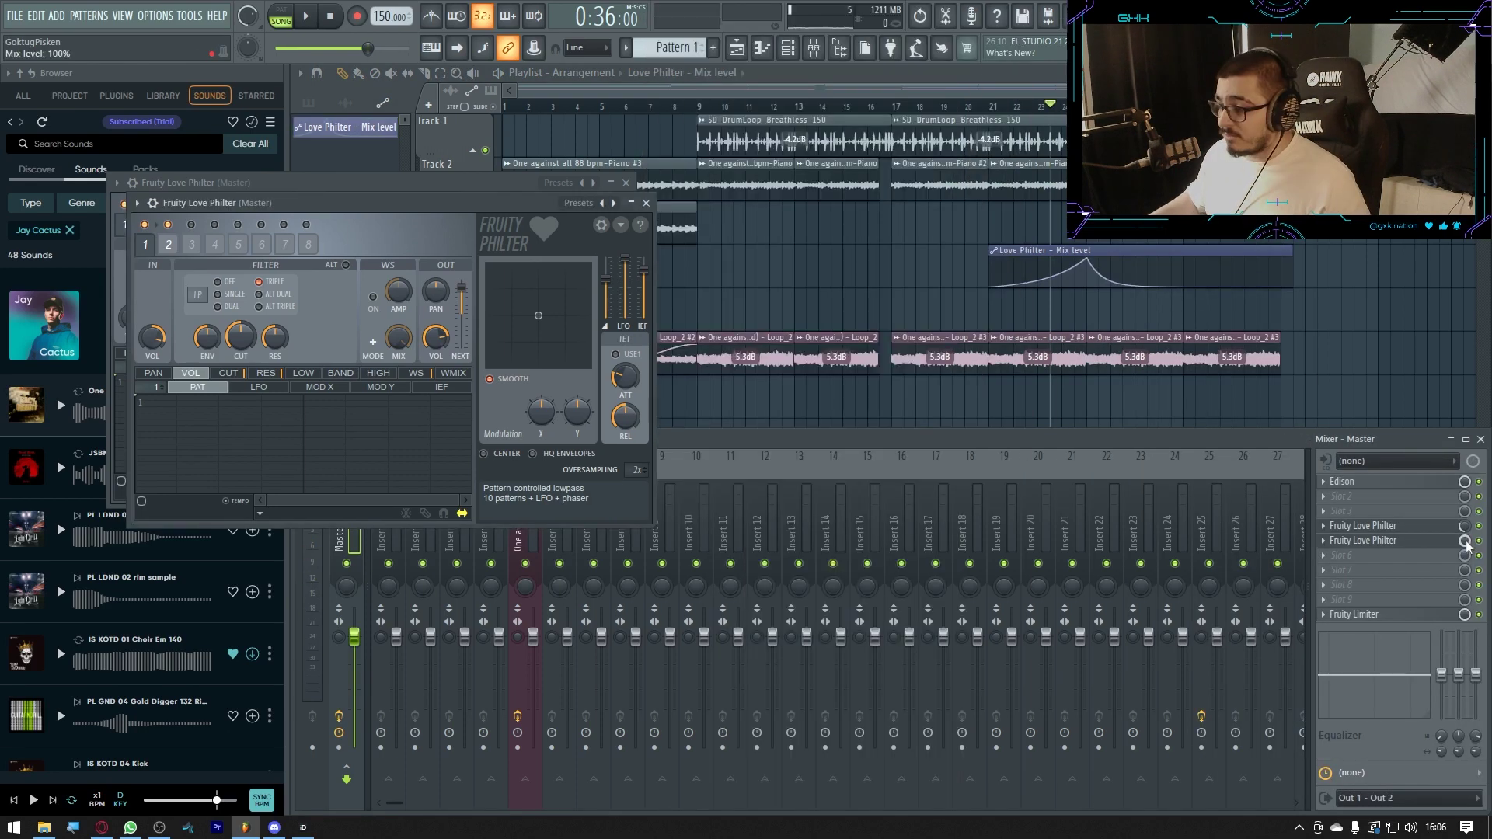
# Automate the second Love Philter's mix level on track 5, rising sharply at bar 25 and holding until a drop near the end
pyautogui.rightClick(1464, 541)
pyautogui.click(1420, 654)
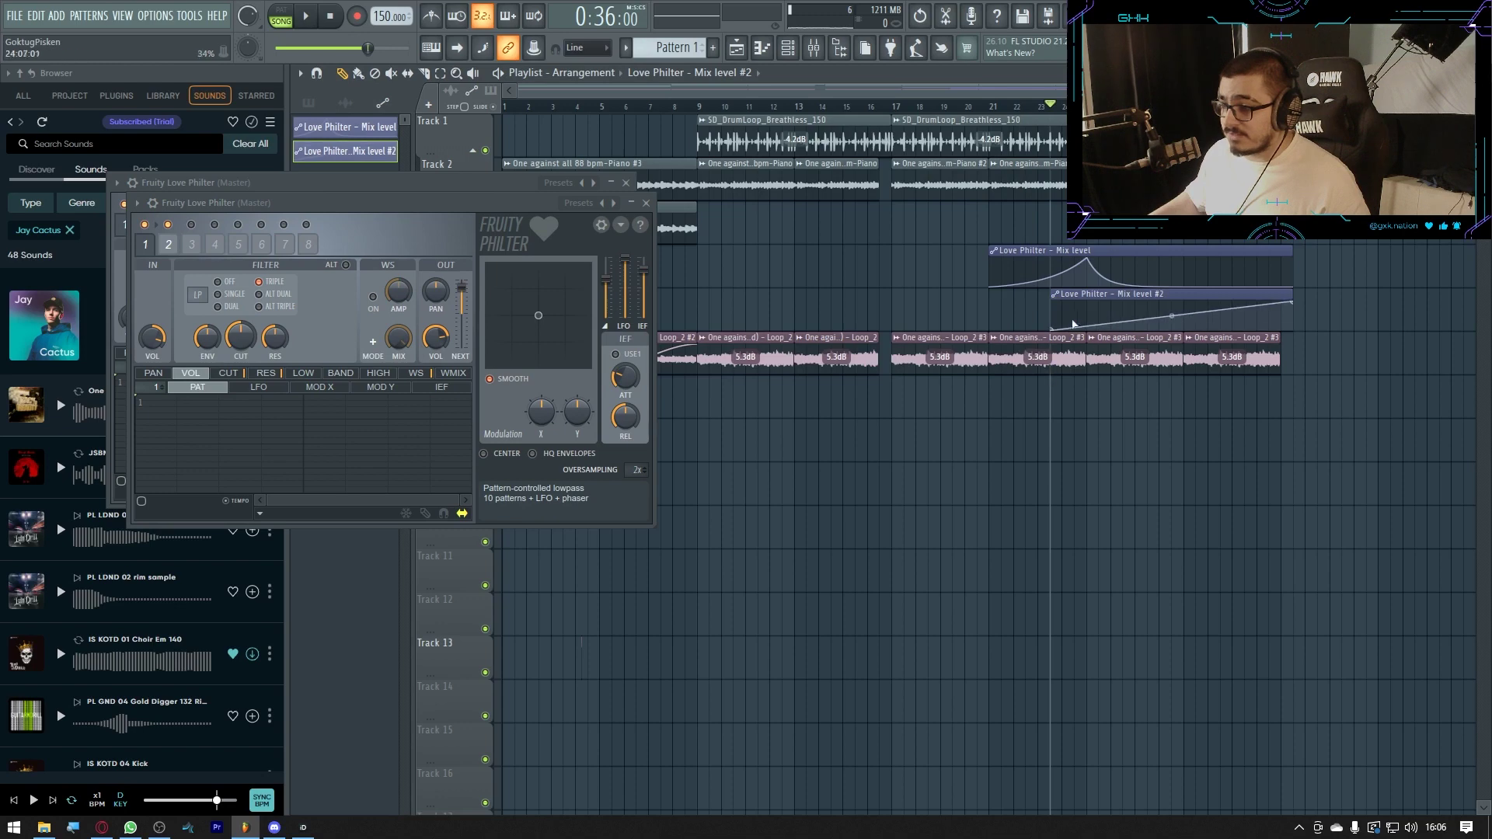
pyautogui.moveTo(1069, 305); pyautogui.dragTo(1073, 342)
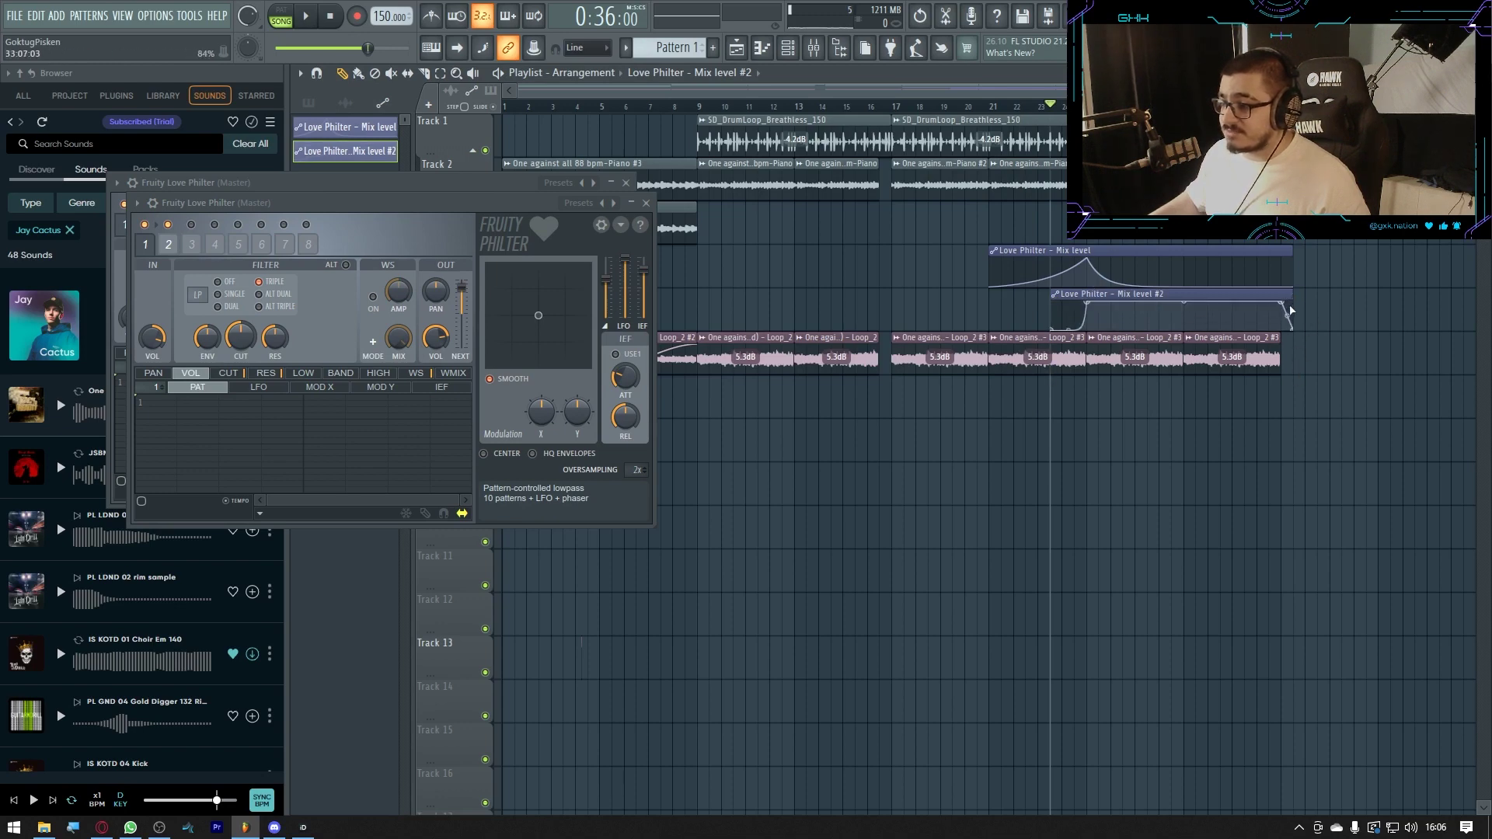
# Add a second peak at the end of the first mix level curve, play it back, and close both Love Philter windows
pyautogui.moveTo(1287, 315); pyautogui.dragTo(1253, 290)
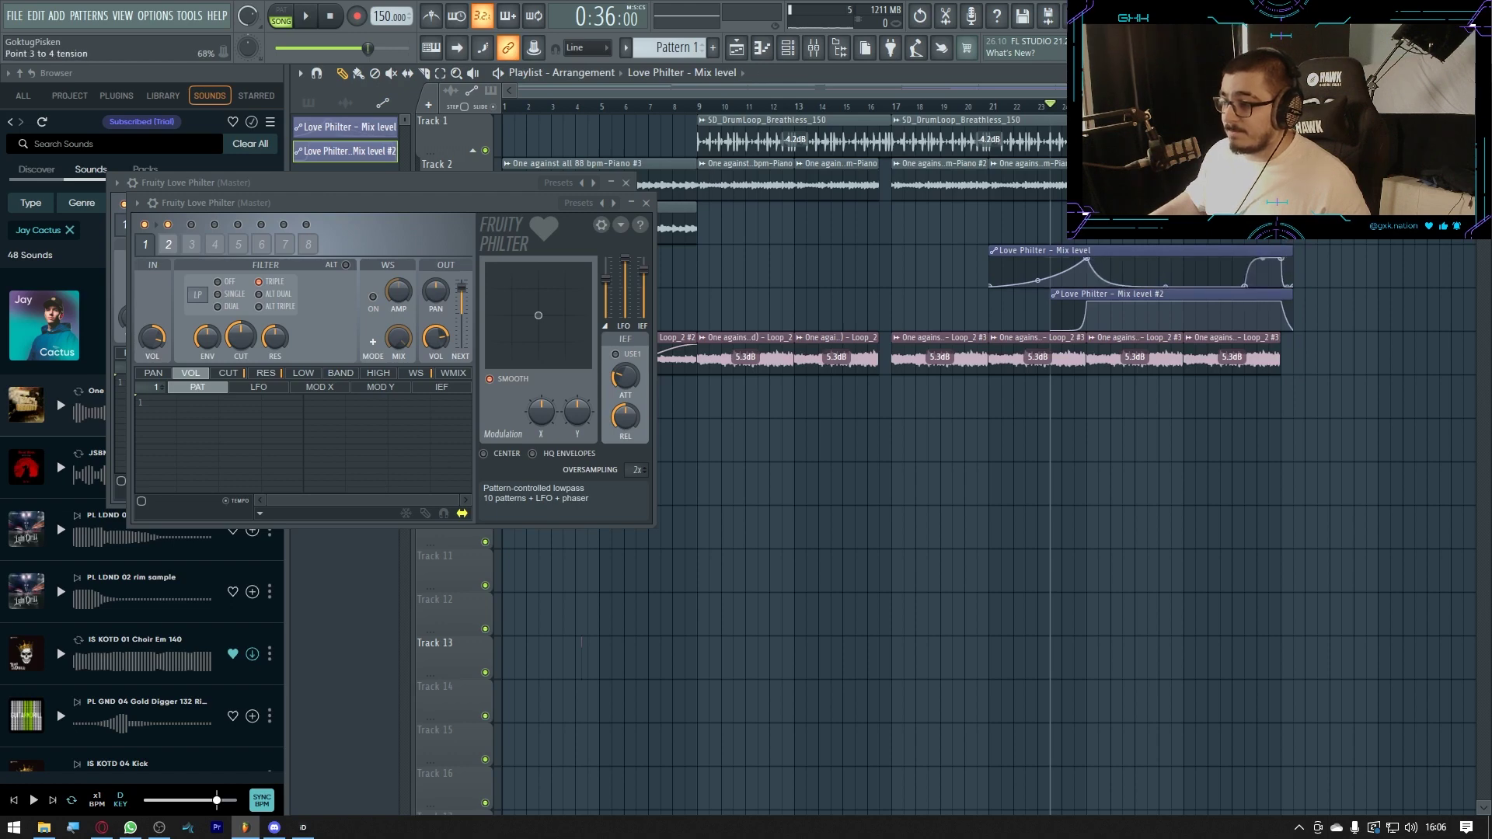
pyautogui.press('space')
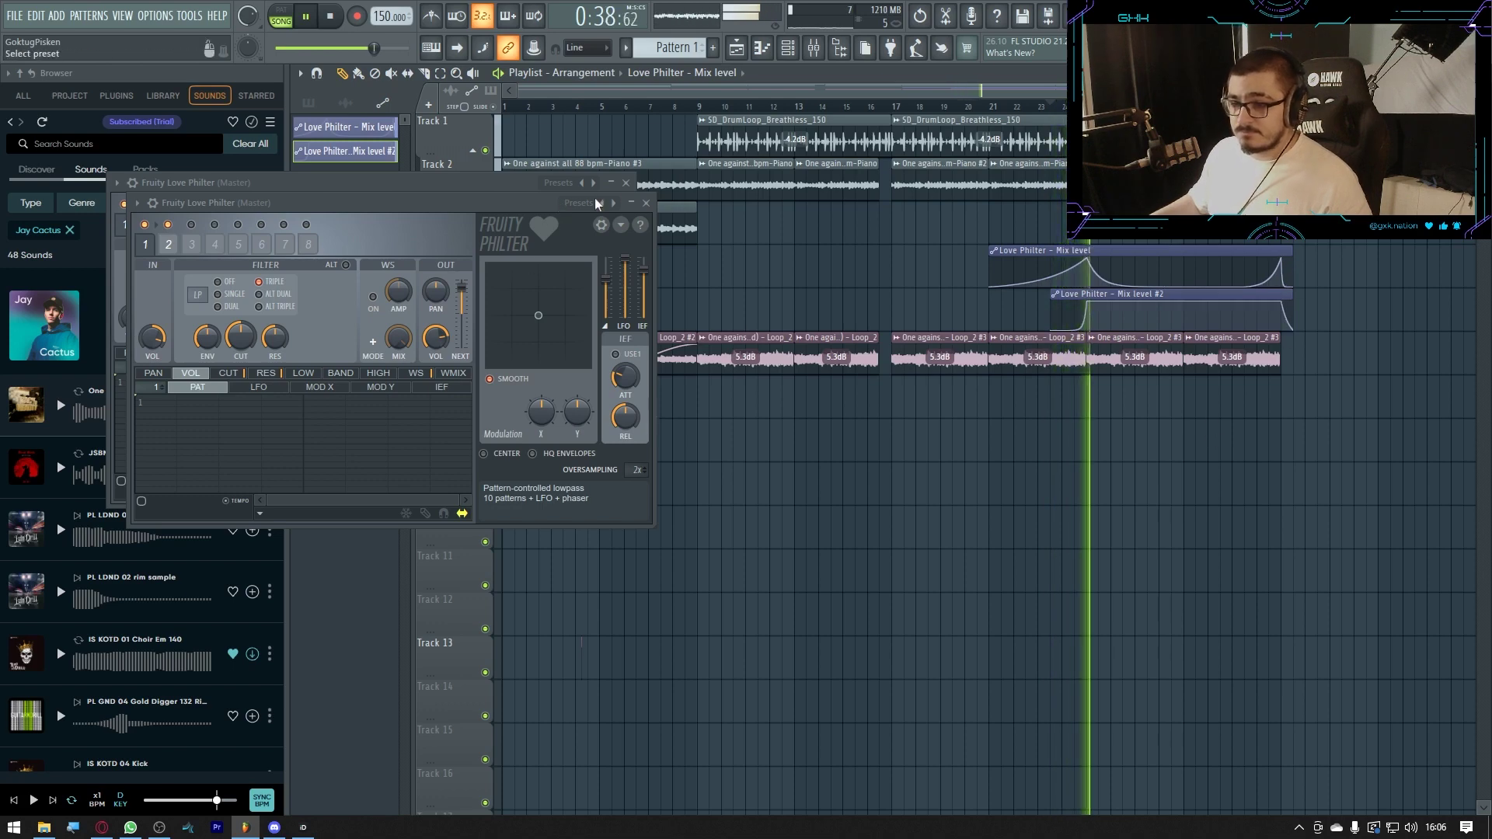
pyautogui.click(626, 182)
pyautogui.click(646, 203)
# Load the Simple bandpass preset in the Master track's second Love Philter
pyautogui.press('F9')
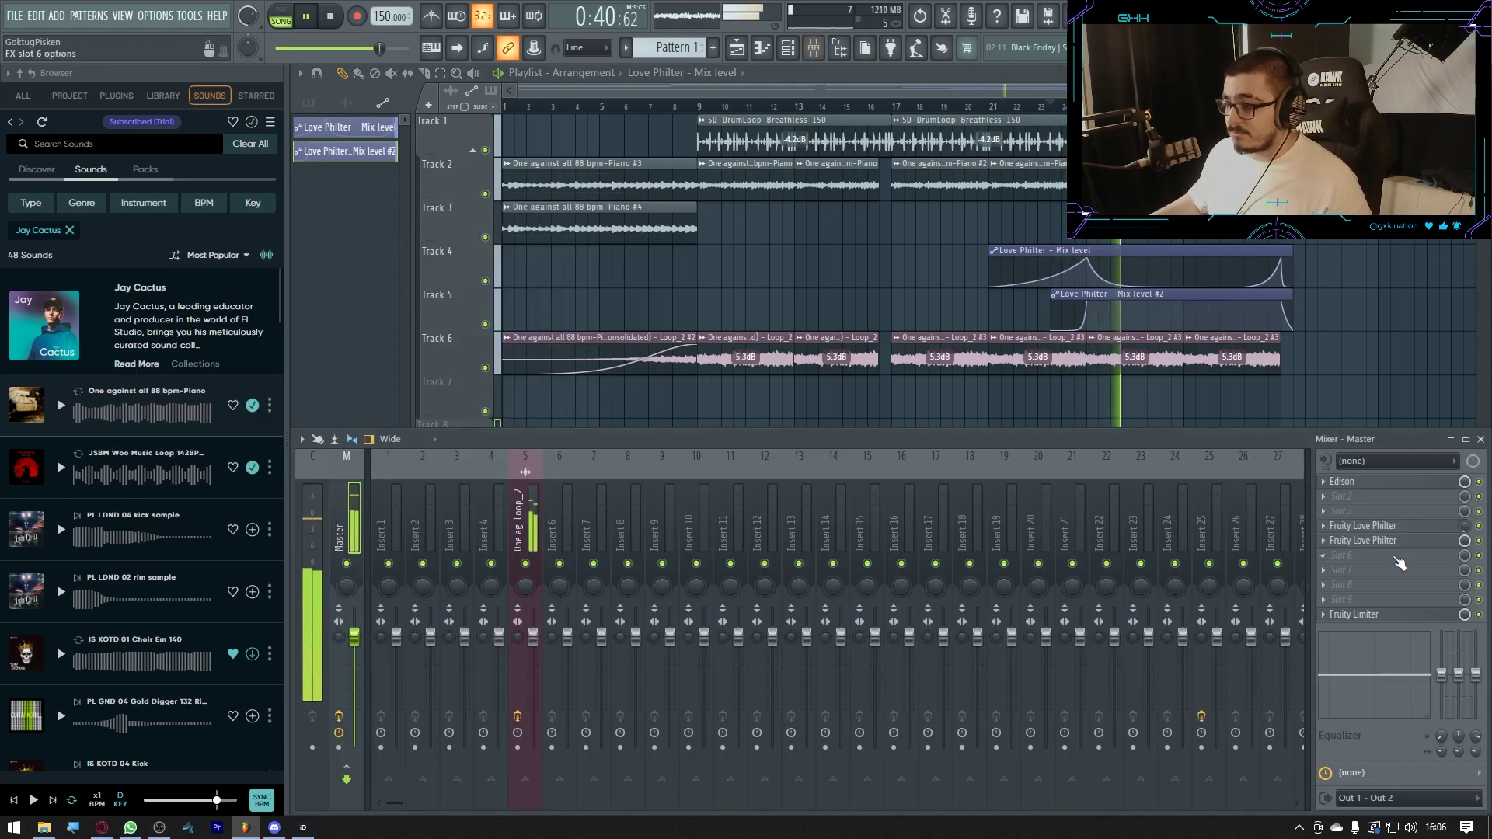
pyautogui.click(1363, 540)
pyautogui.click(579, 203)
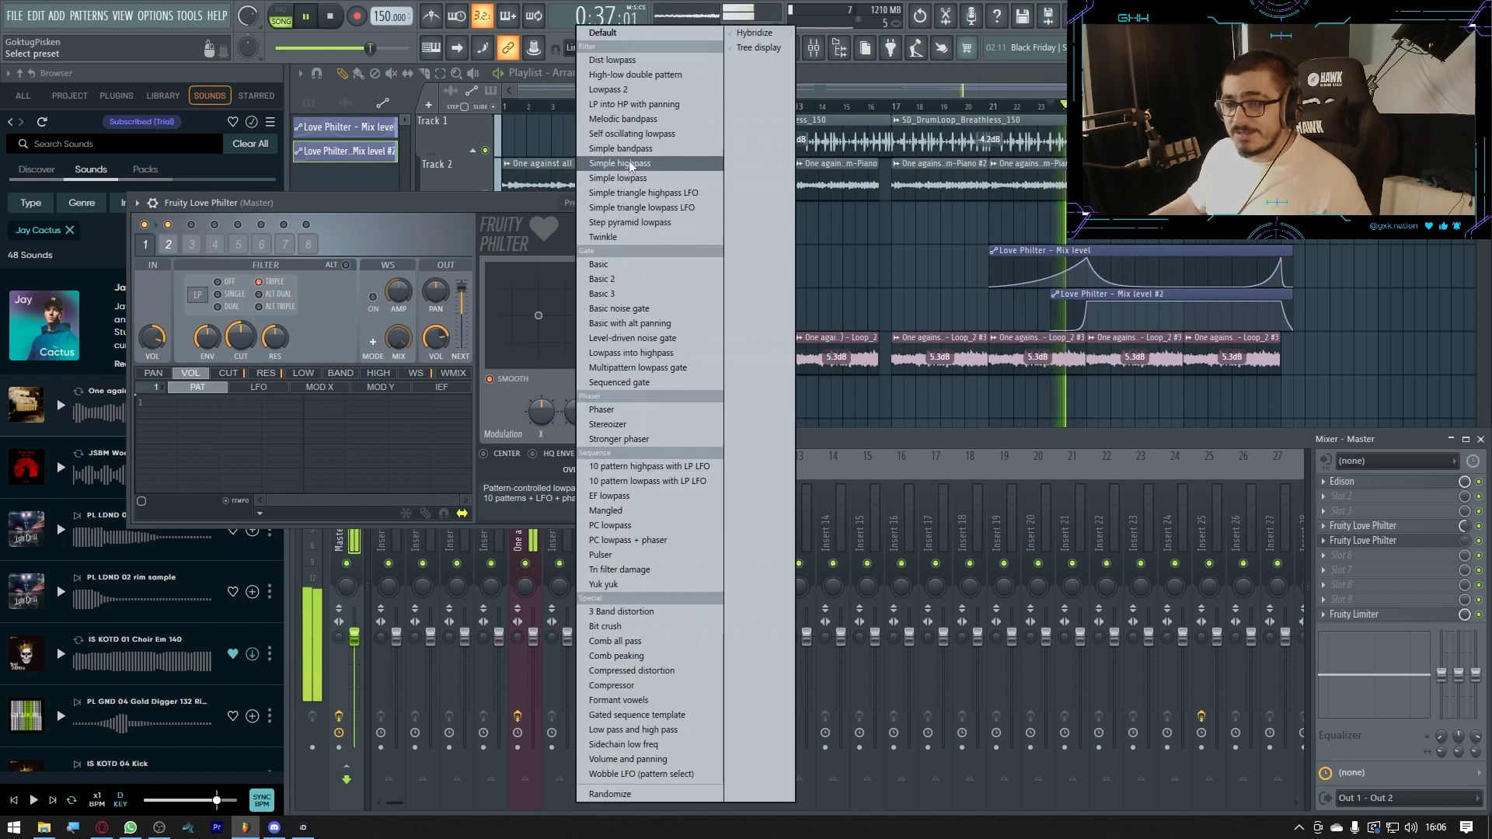
pyautogui.click(622, 152)
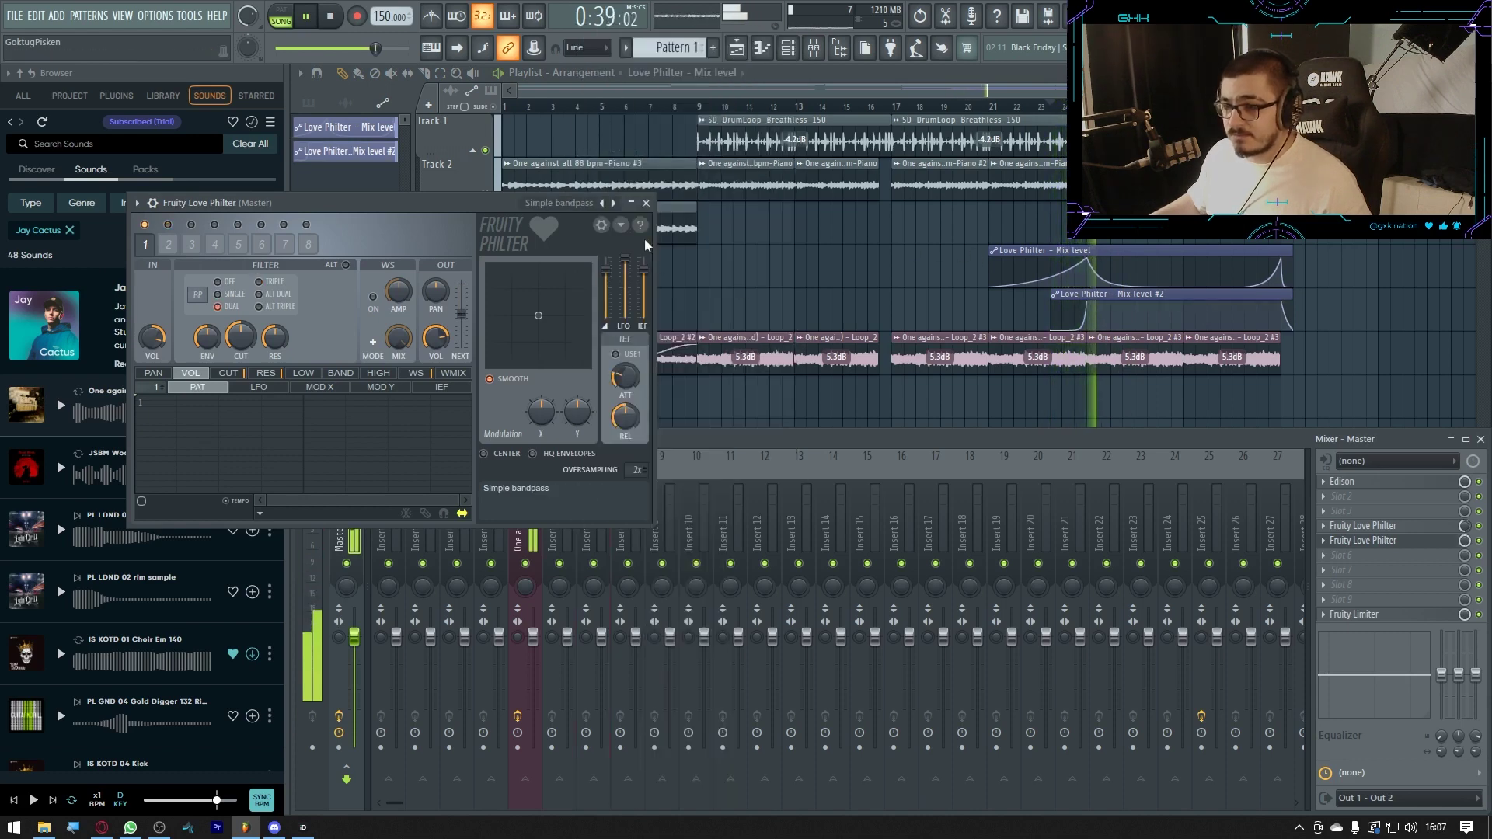
# Reshape the second mix level automation into a smoother rise and fall, and trim its end to match the first automation clip
pyautogui.press('space')
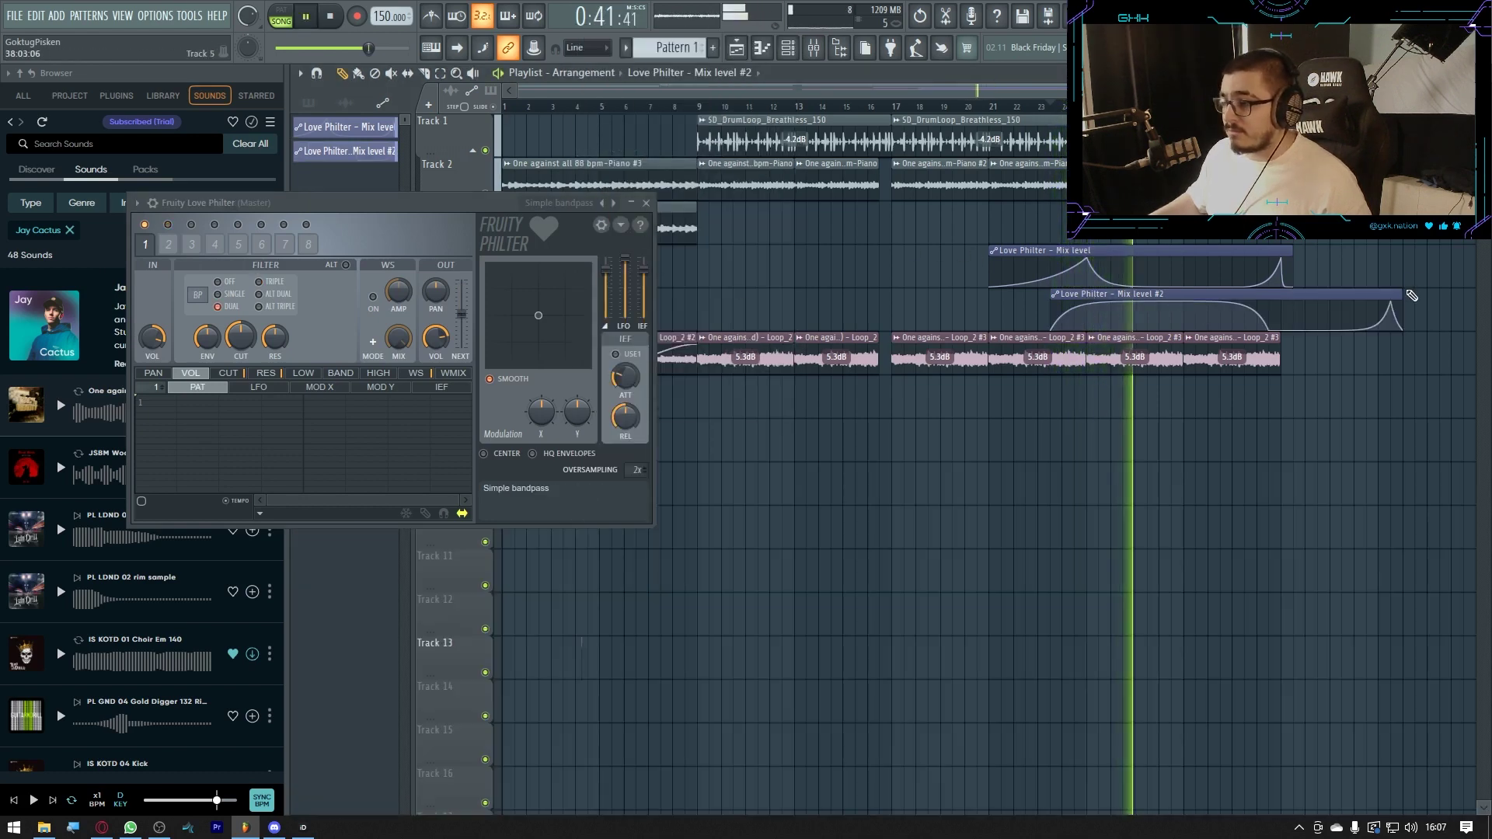
pyautogui.moveTo(1393, 302); pyautogui.dragTo(1396, 399)
pyautogui.moveTo(1402, 296); pyautogui.dragTo(1295, 302)
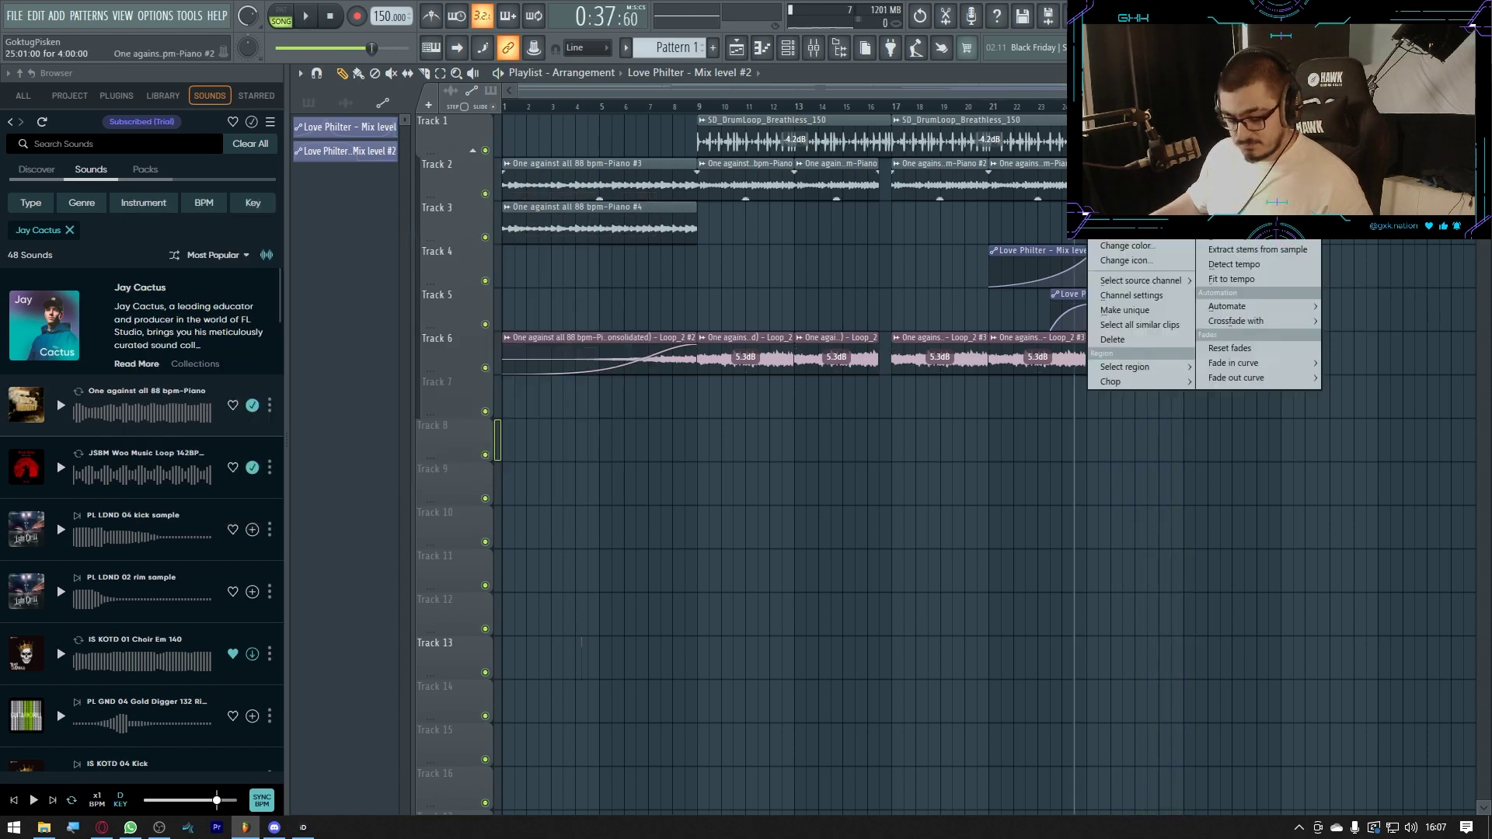
# Make the track 2 piano clip at bar 25 unique, shift its pitch in the channel settings, and use it at bar 29 too
pyautogui.click(1132, 296)
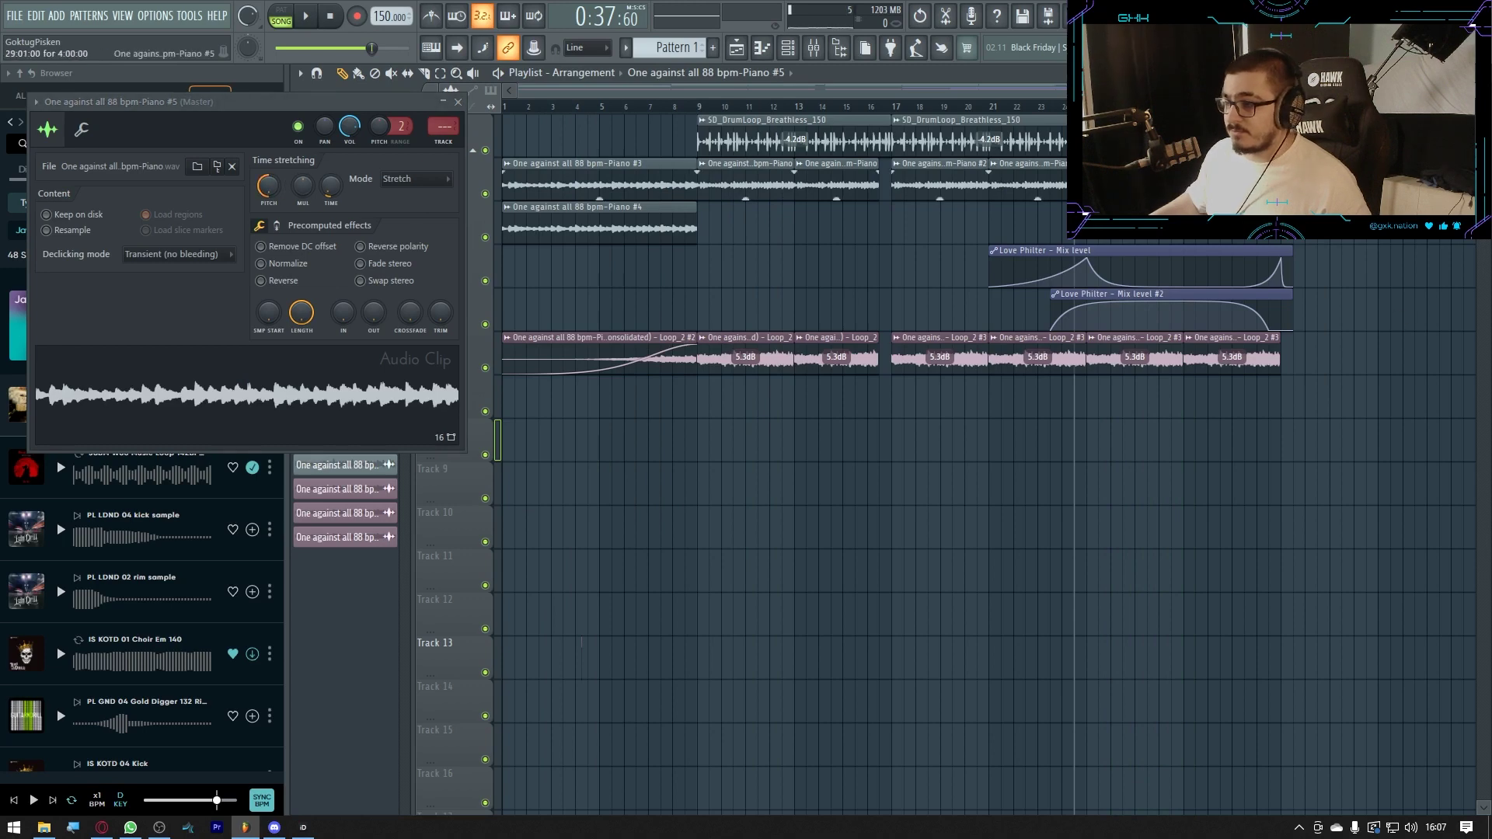
pyautogui.press('space')
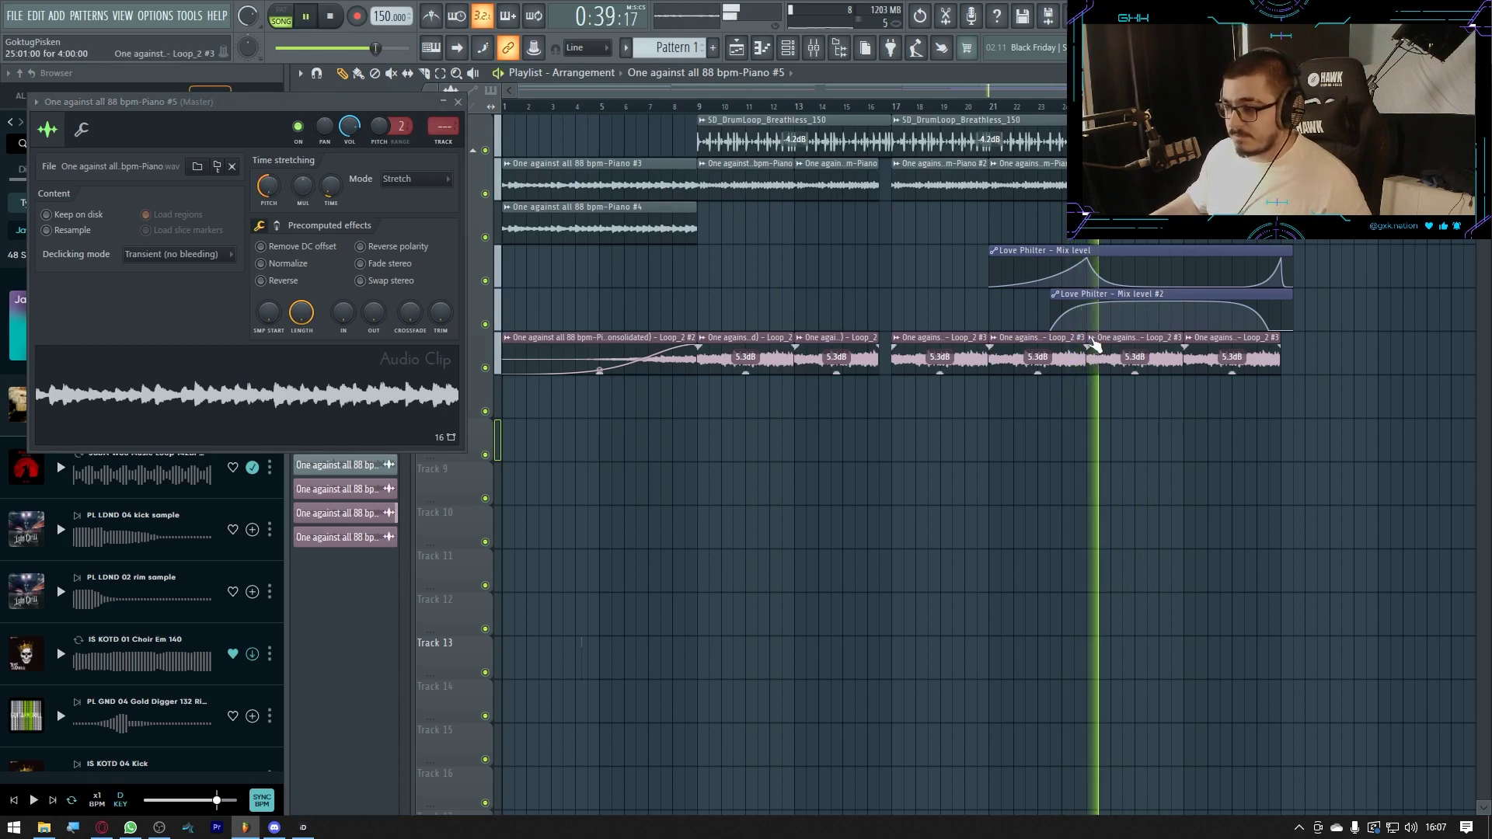
# Make the track 6 clip at bar 25 unique, reset its pitch shift, and replace the bar 29 clip with a copy of it
pyautogui.click(1093, 339)
pyautogui.click(1134, 393)
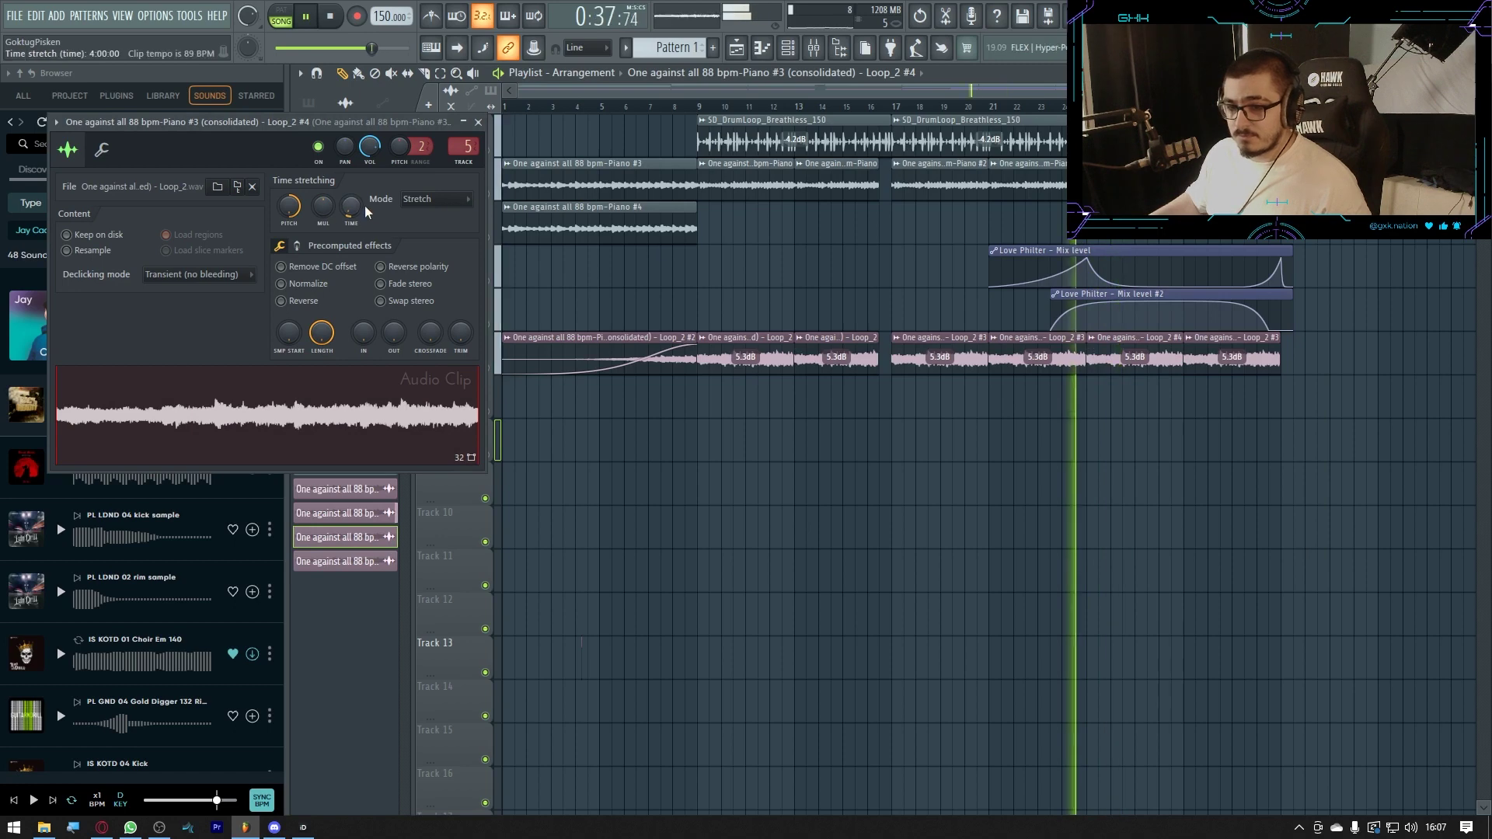
pyautogui.keyDown('alt'); pyautogui.click(290, 207); pyautogui.keyUp('alt')
pyautogui.rightClick(1234, 361)
pyautogui.moveTo(1128, 356); pyautogui.dragTo(1223, 354)
# Close the clip's settings and delete the track 1 drum loop starting at bar 25
pyautogui.scroll(-1, 1238, 389)
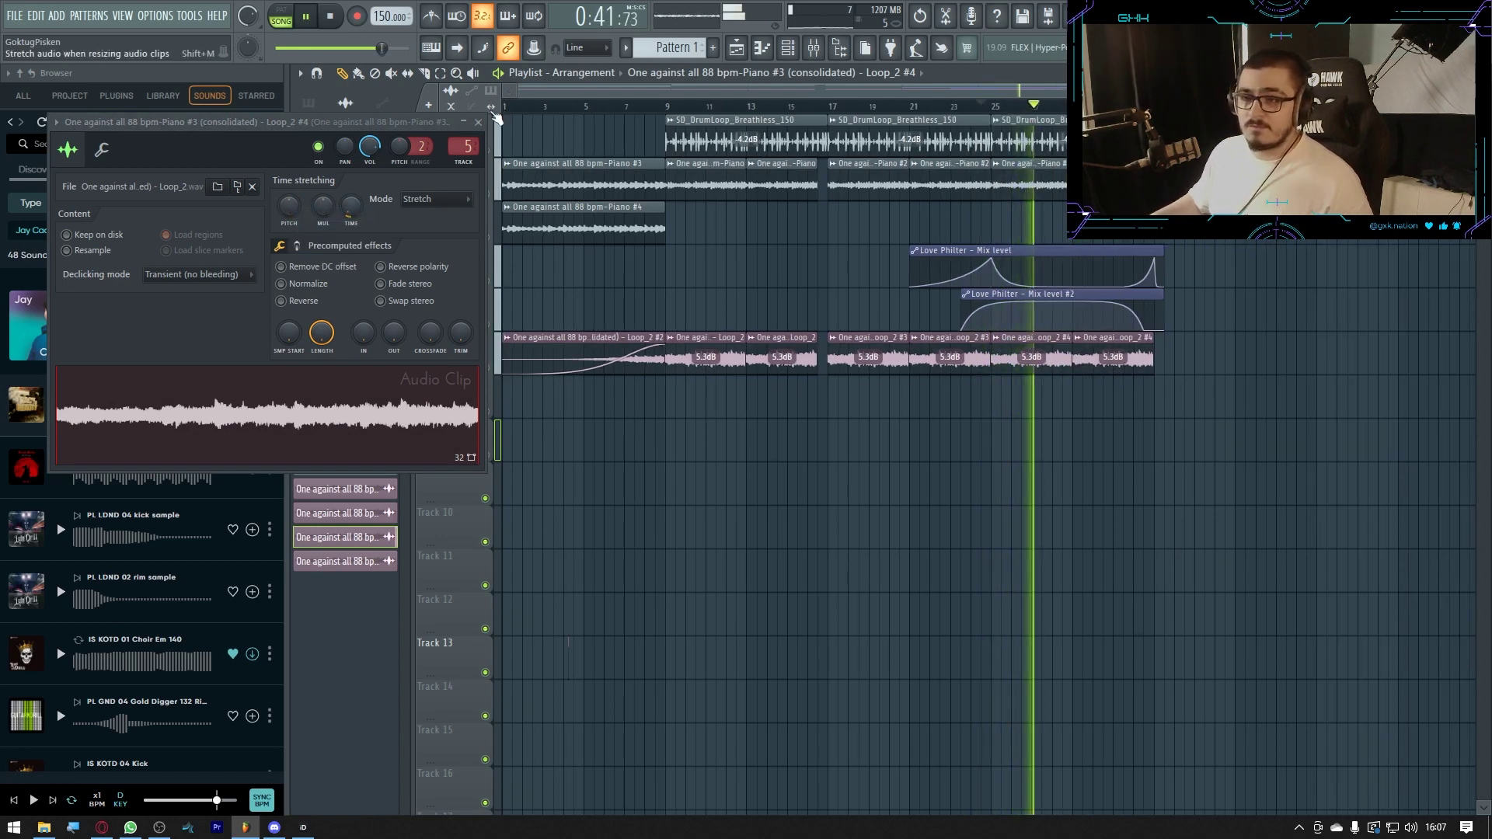
pyautogui.click(478, 122)
pyautogui.rightClick(1029, 154)
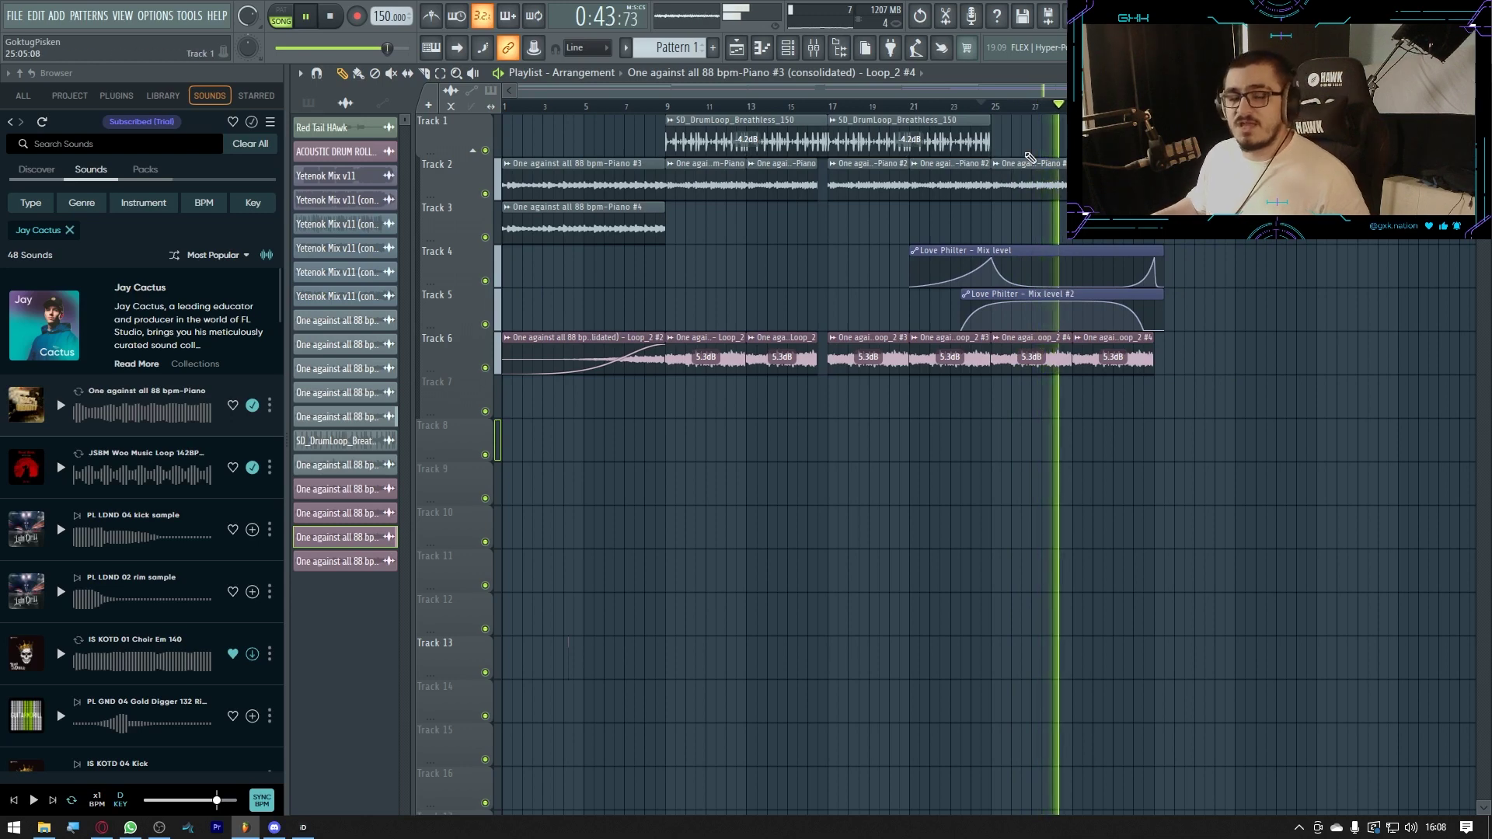
# Duplicate all clips from bar 9 onward, including the automation, and move the copy so it starts at bar 33
pyautogui.moveTo(1235, 506); pyautogui.dragTo(686, 120)
pyautogui.hotkey('ctrl', 'b')
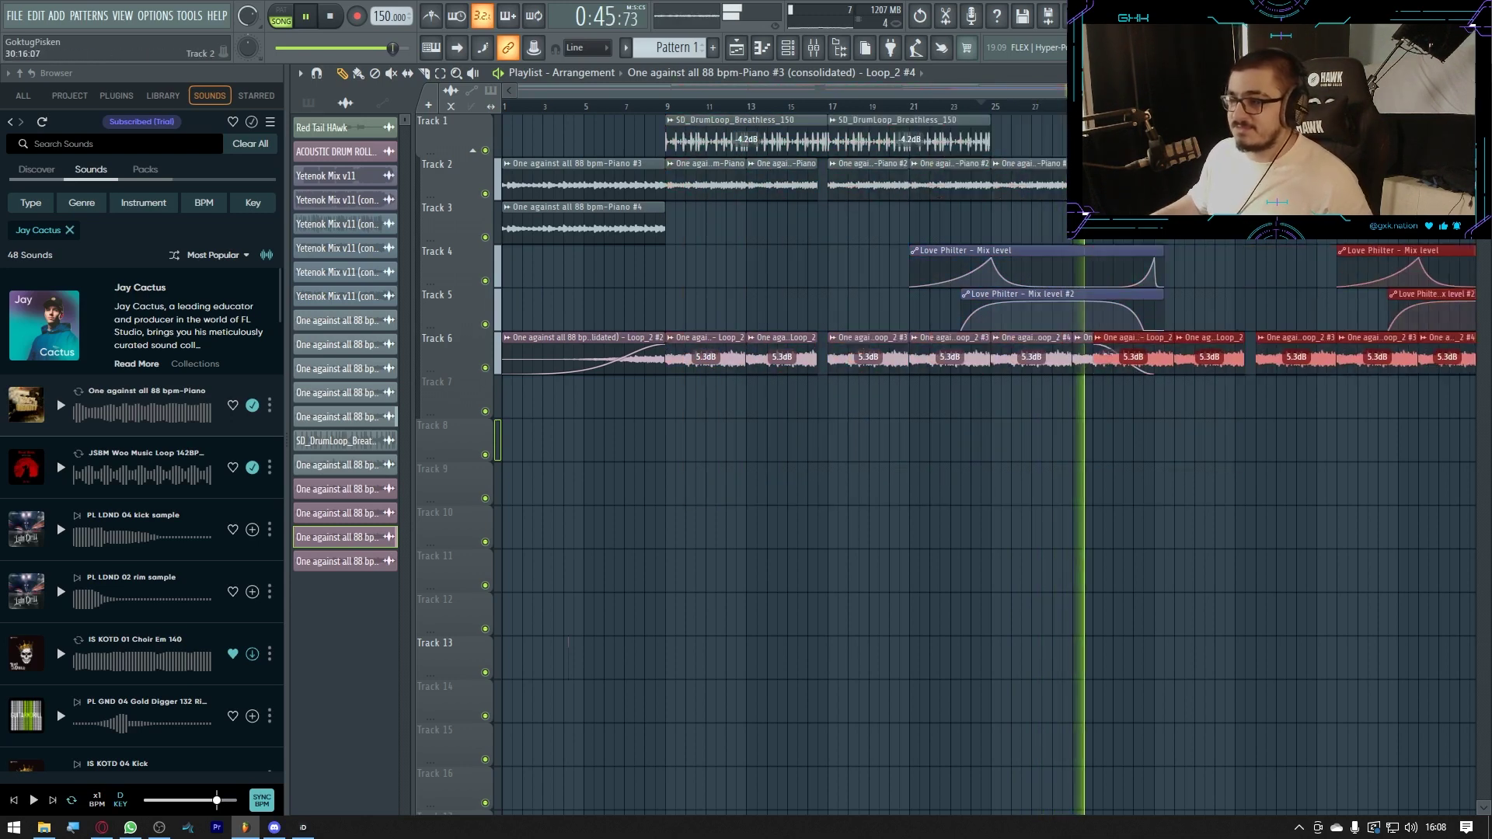
pyautogui.moveTo(1111, 182); pyautogui.dragTo(1171, 182)
pyautogui.keyDown('ctrl'); pyautogui.click(1199, 273); pyautogui.keyUp('ctrl')
pyautogui.scroll(-1, 1166, 273)
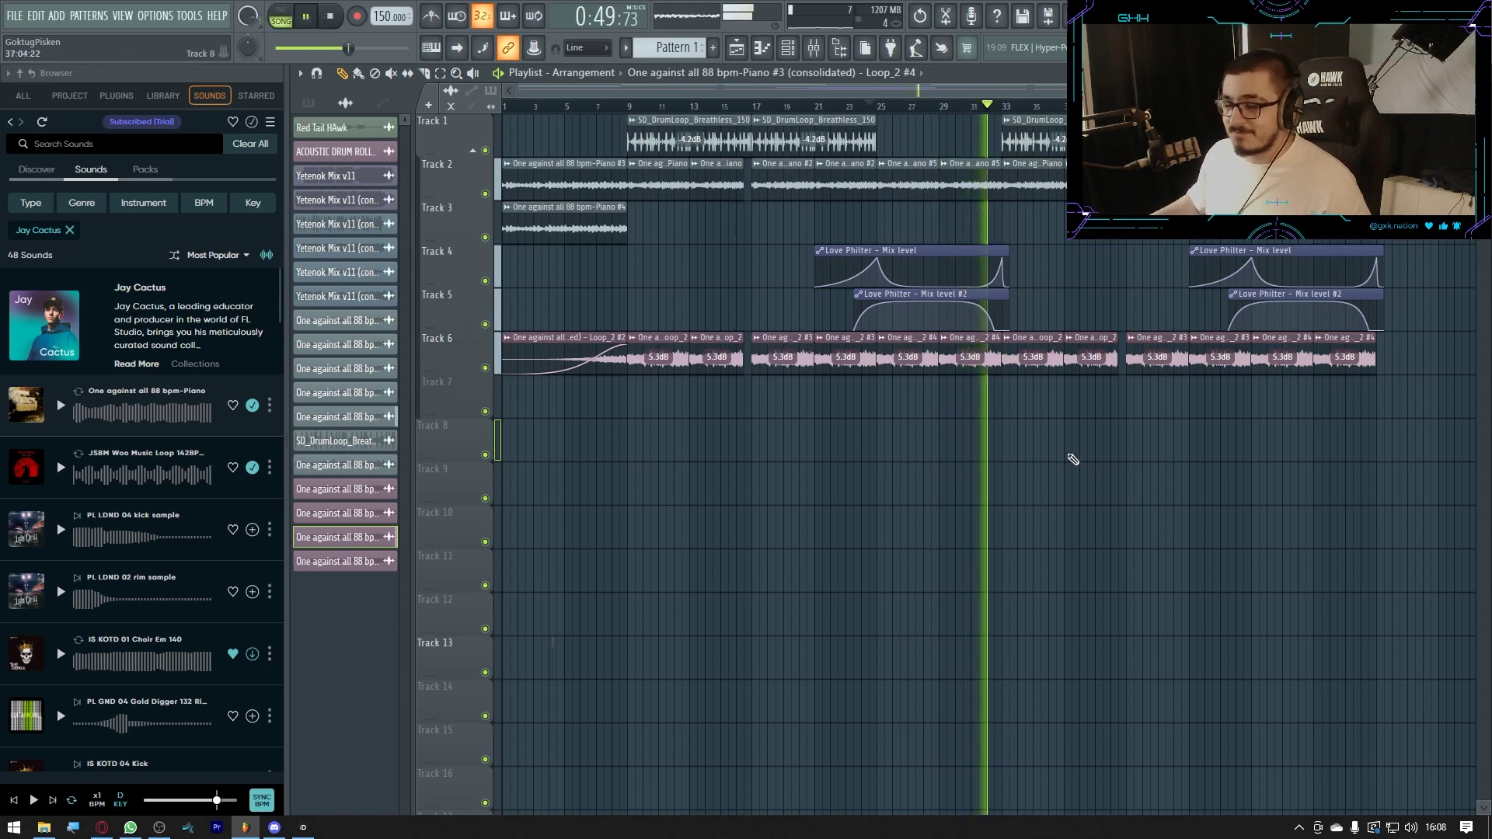
pyautogui.scroll(-1, 1072, 459)
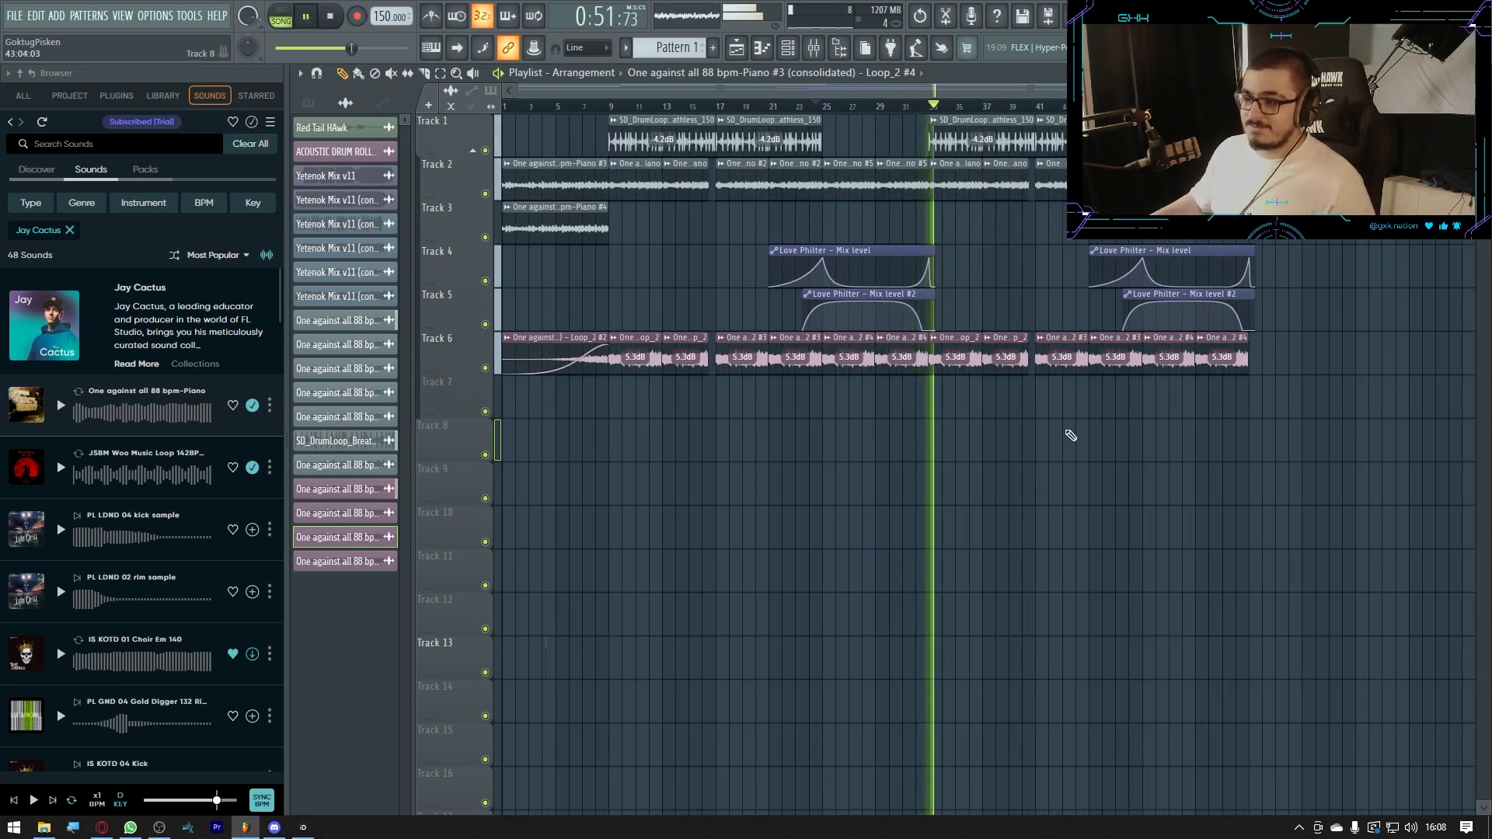
# Restart playback at bar 1 and listen to the arrangement's intro
pyautogui.press('space')
pyautogui.moveTo(561, 106); pyautogui.dragTo(504, 107)
pyautogui.press('space')
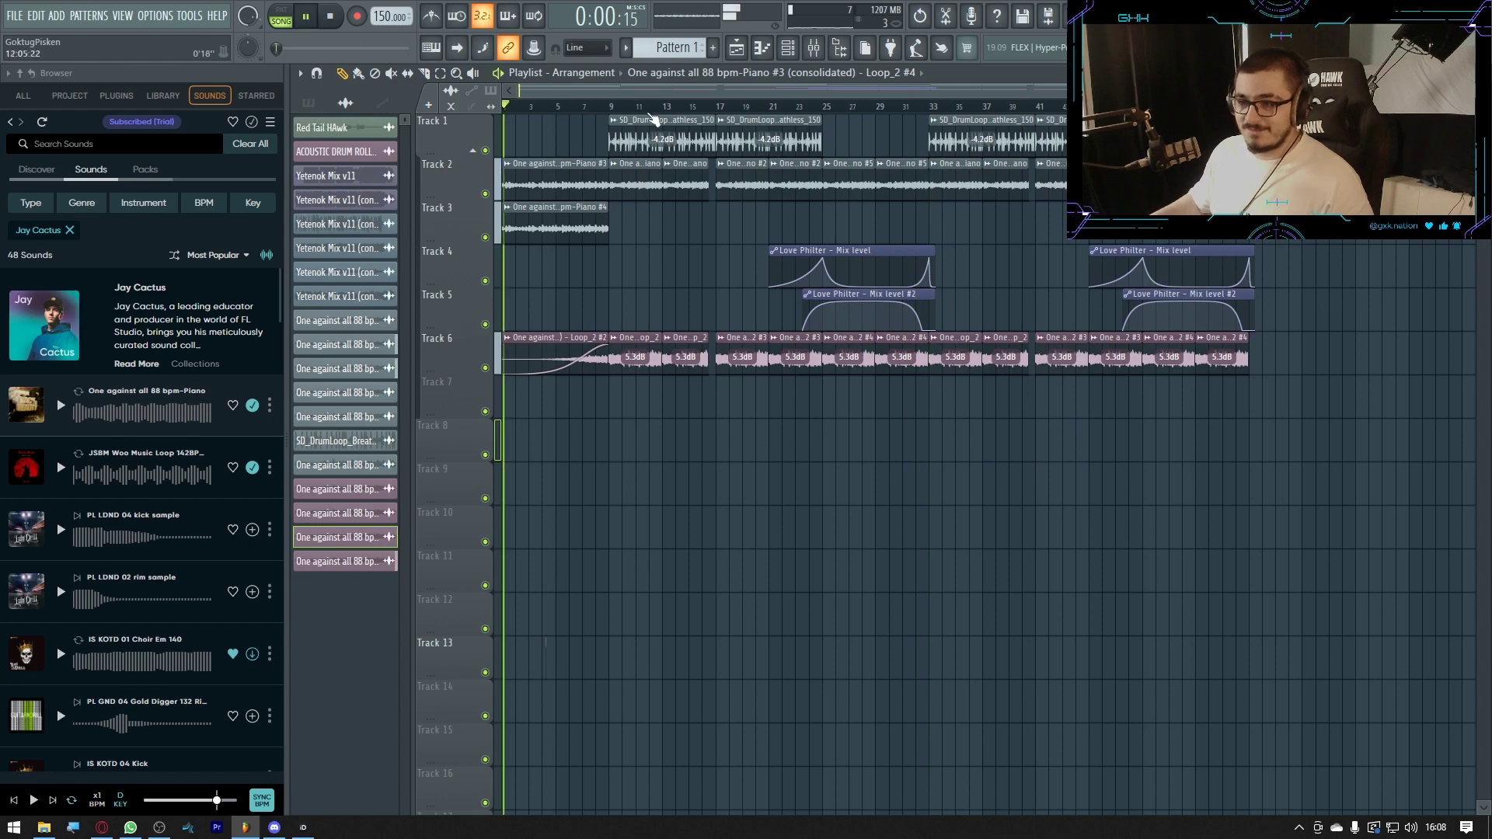
pyautogui.press('space')
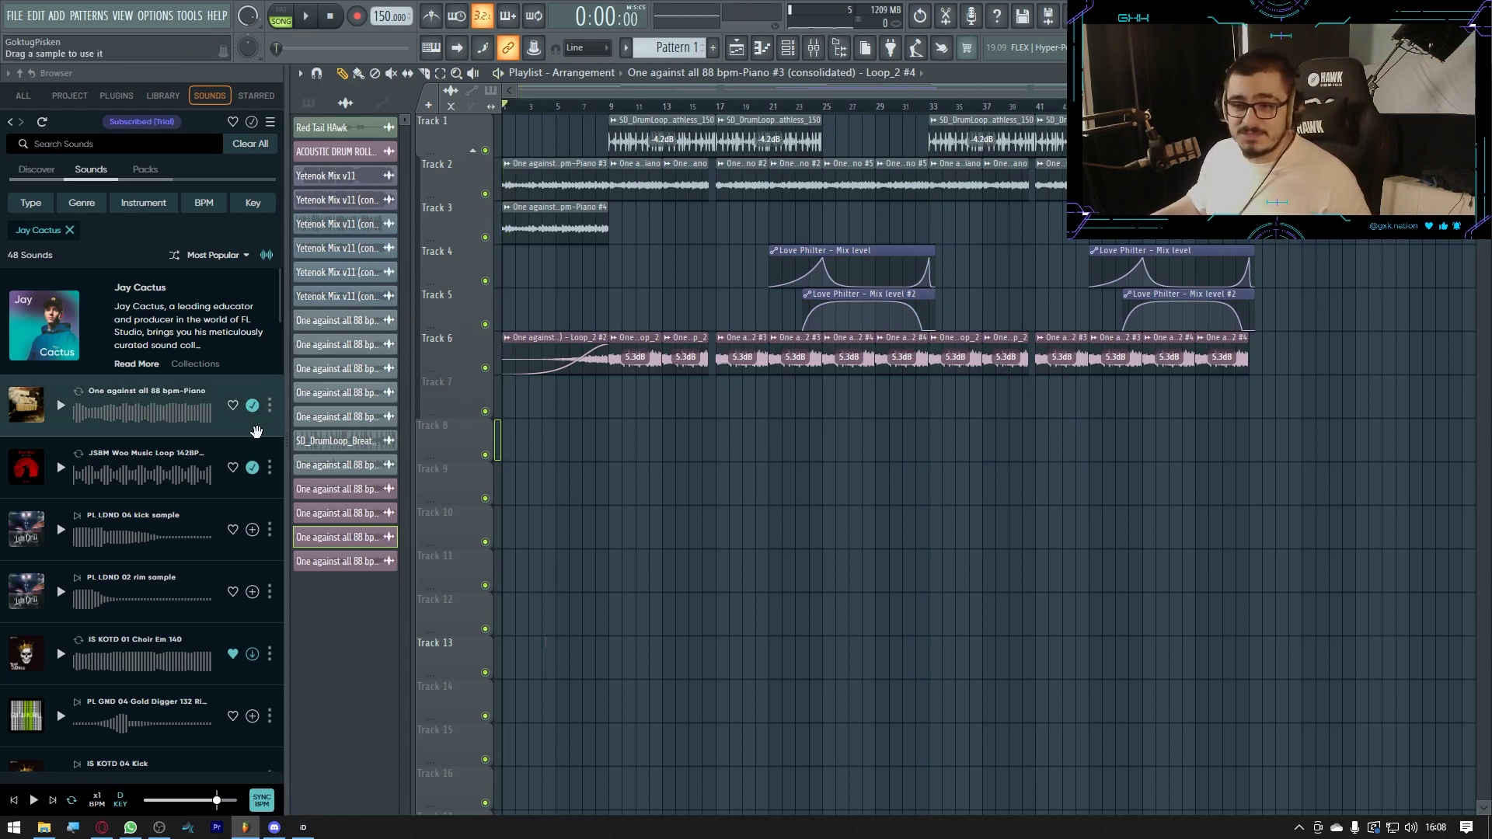
pyautogui.press('space')
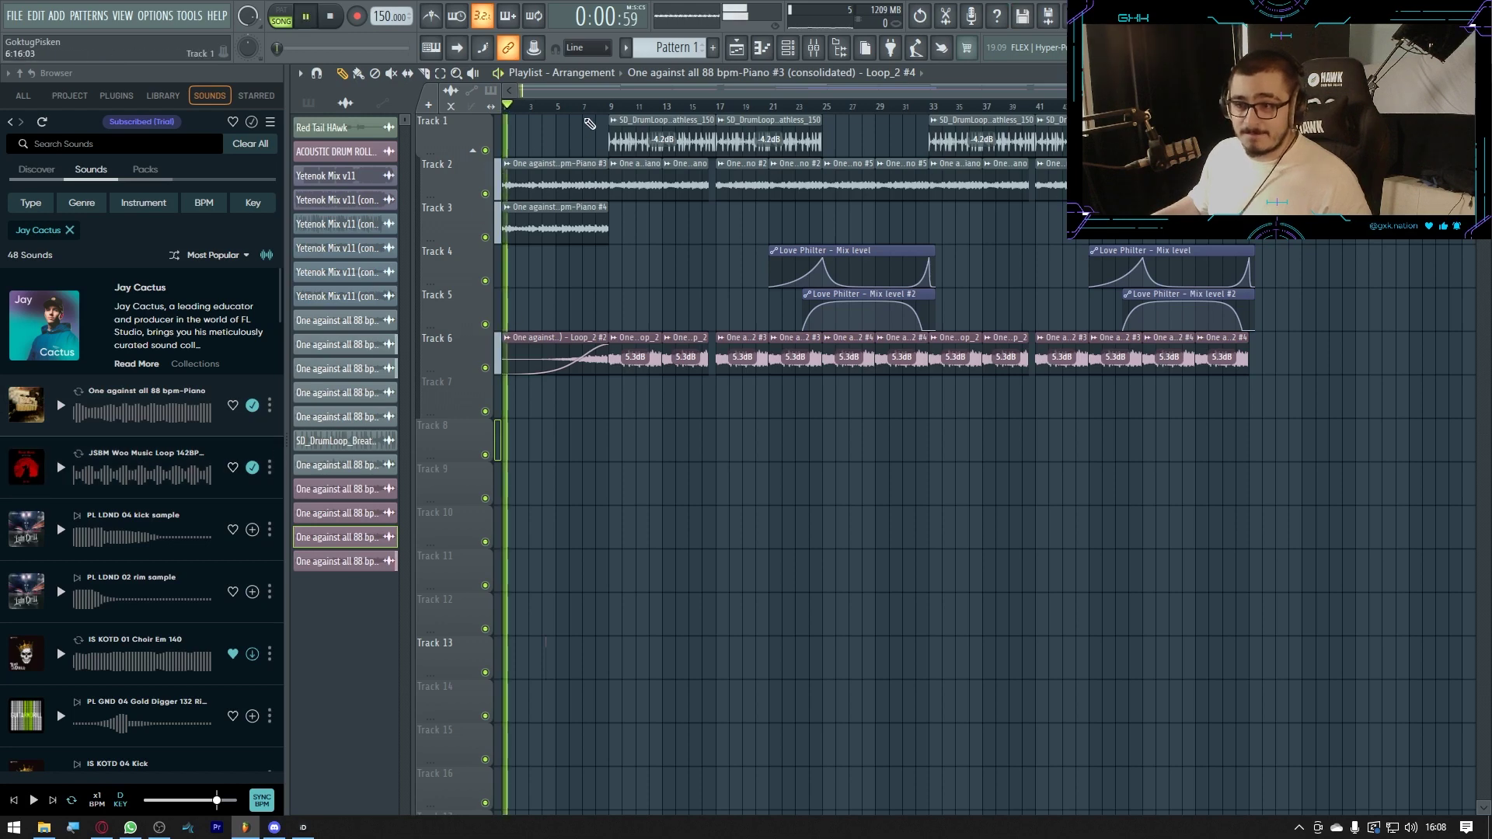
pyautogui.click(567, 107)
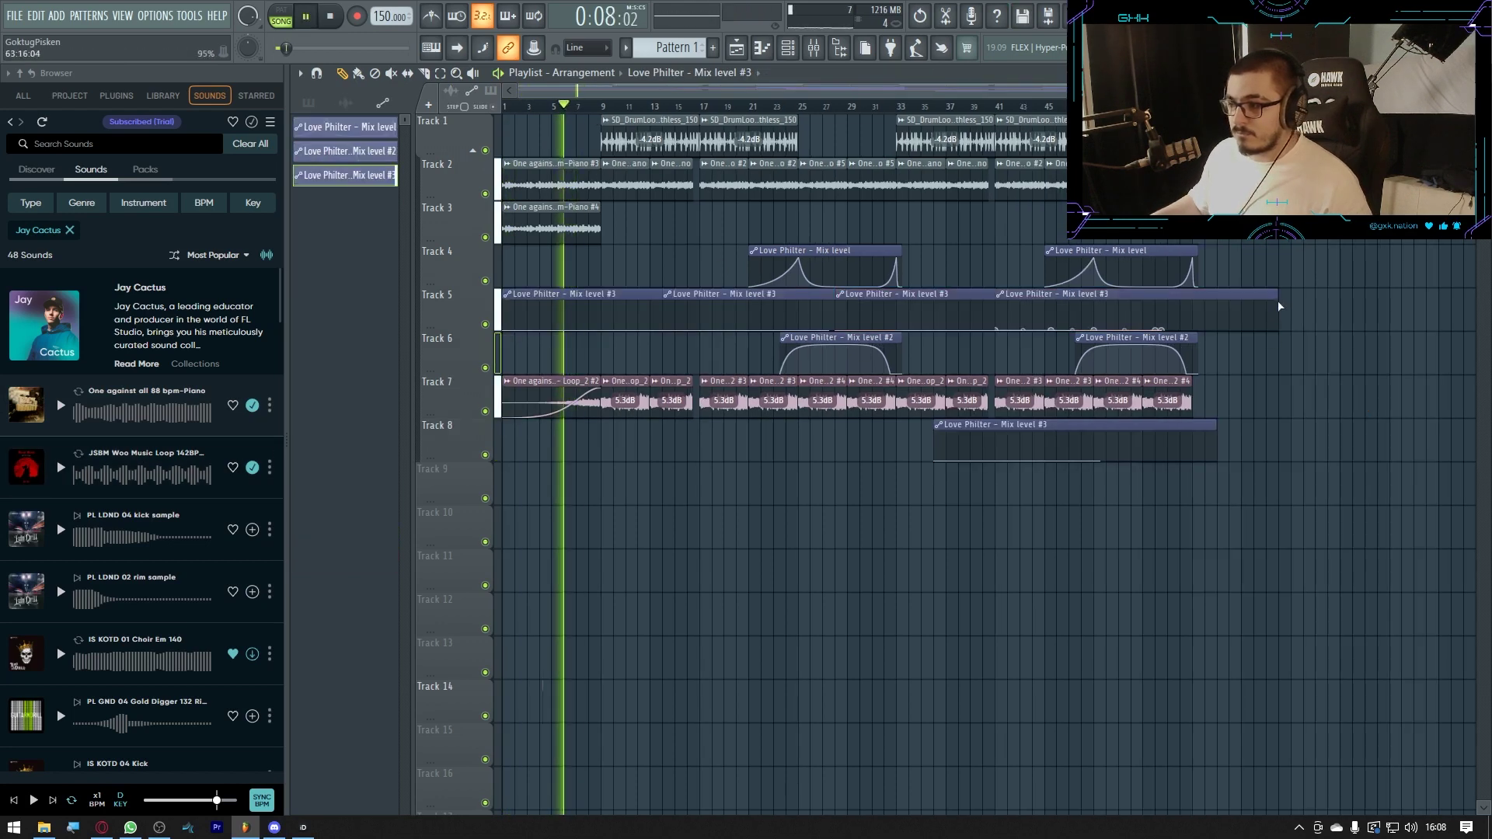
# Shorten the last Love Philter Mix level #3 automation clip on track 5 to 10 bars and audition the arrangement around bars 16 and 23
pyautogui.moveTo(1250, 295); pyautogui.dragTo(1118, 296)
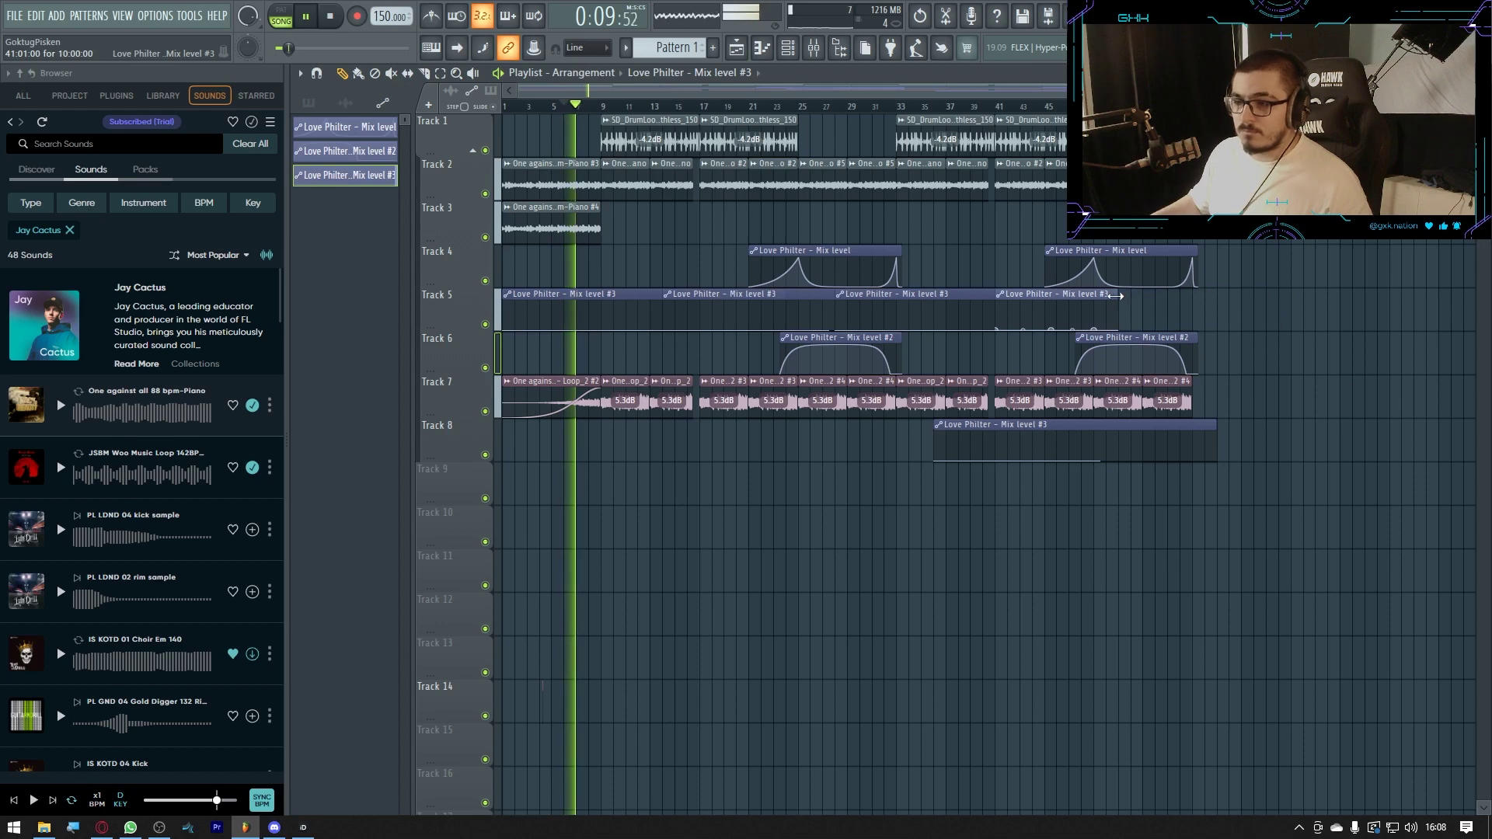
pyautogui.click(694, 111)
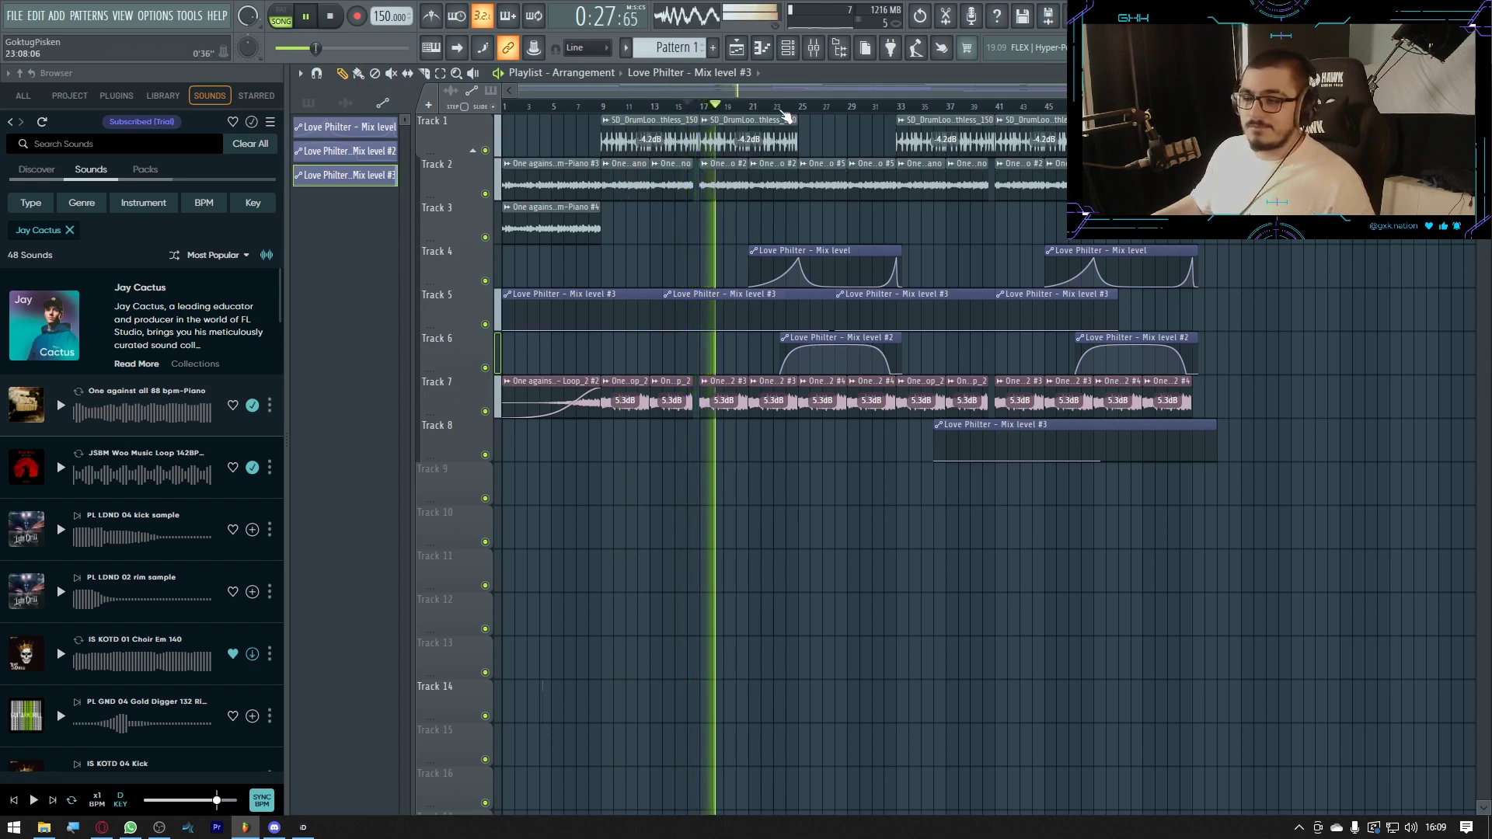
pyautogui.click(775, 111)
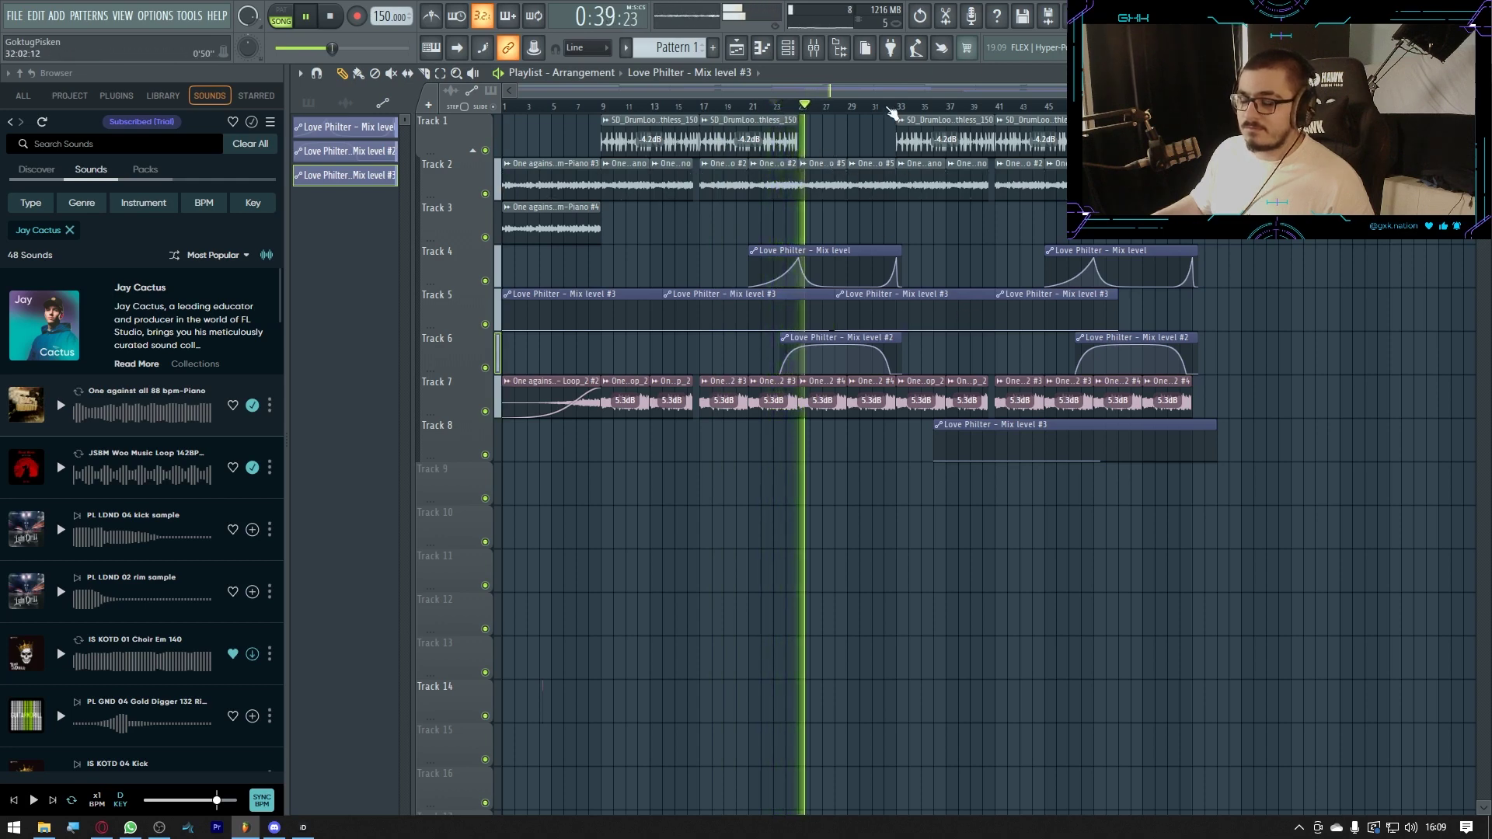
pyautogui.press('space')
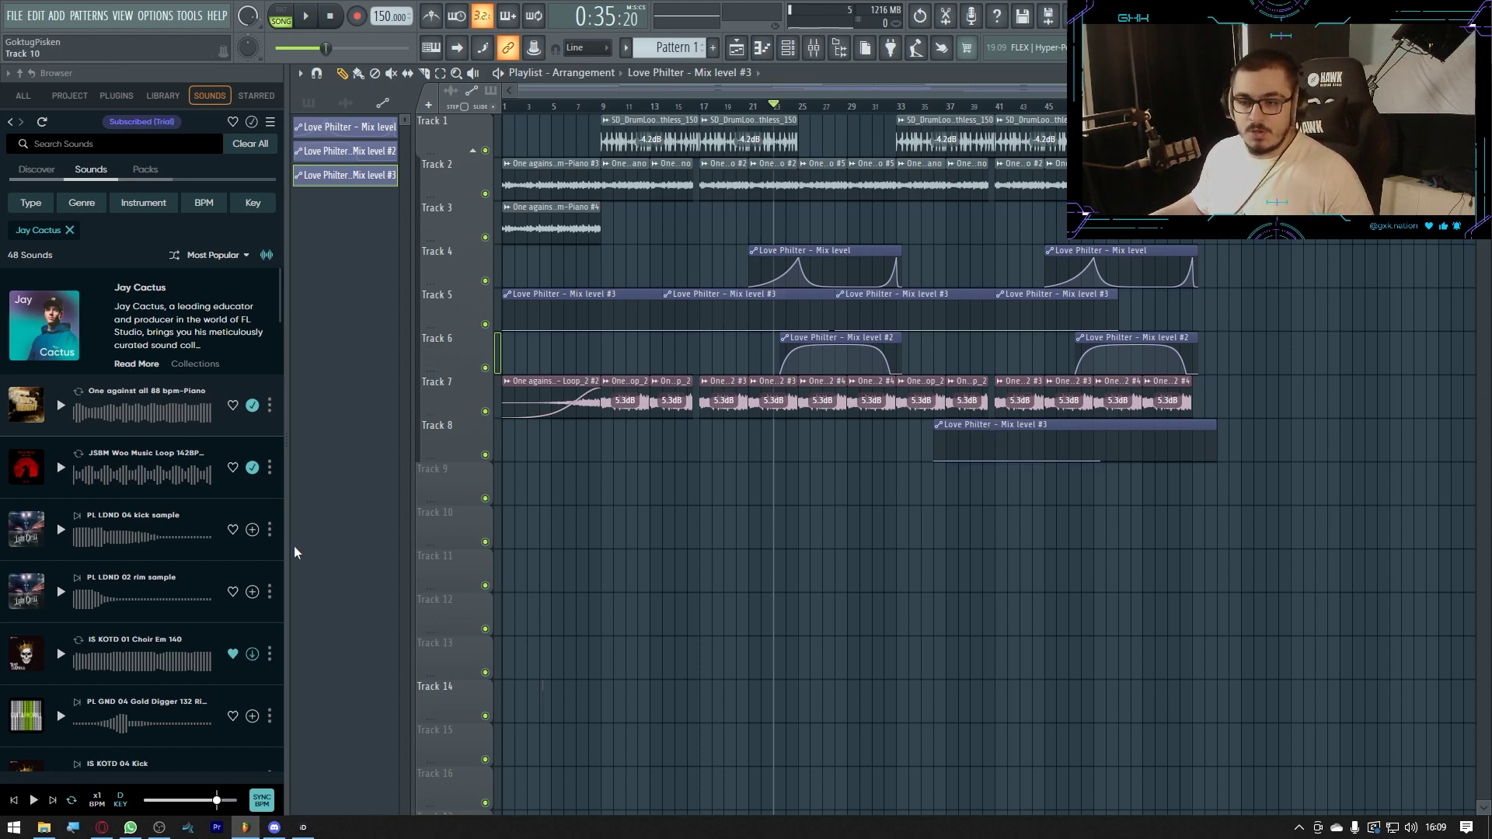
# Widen the browser and open the FL Cloud subscription plan options
pyautogui.moveTo(285, 546); pyautogui.dragTo(444, 570)
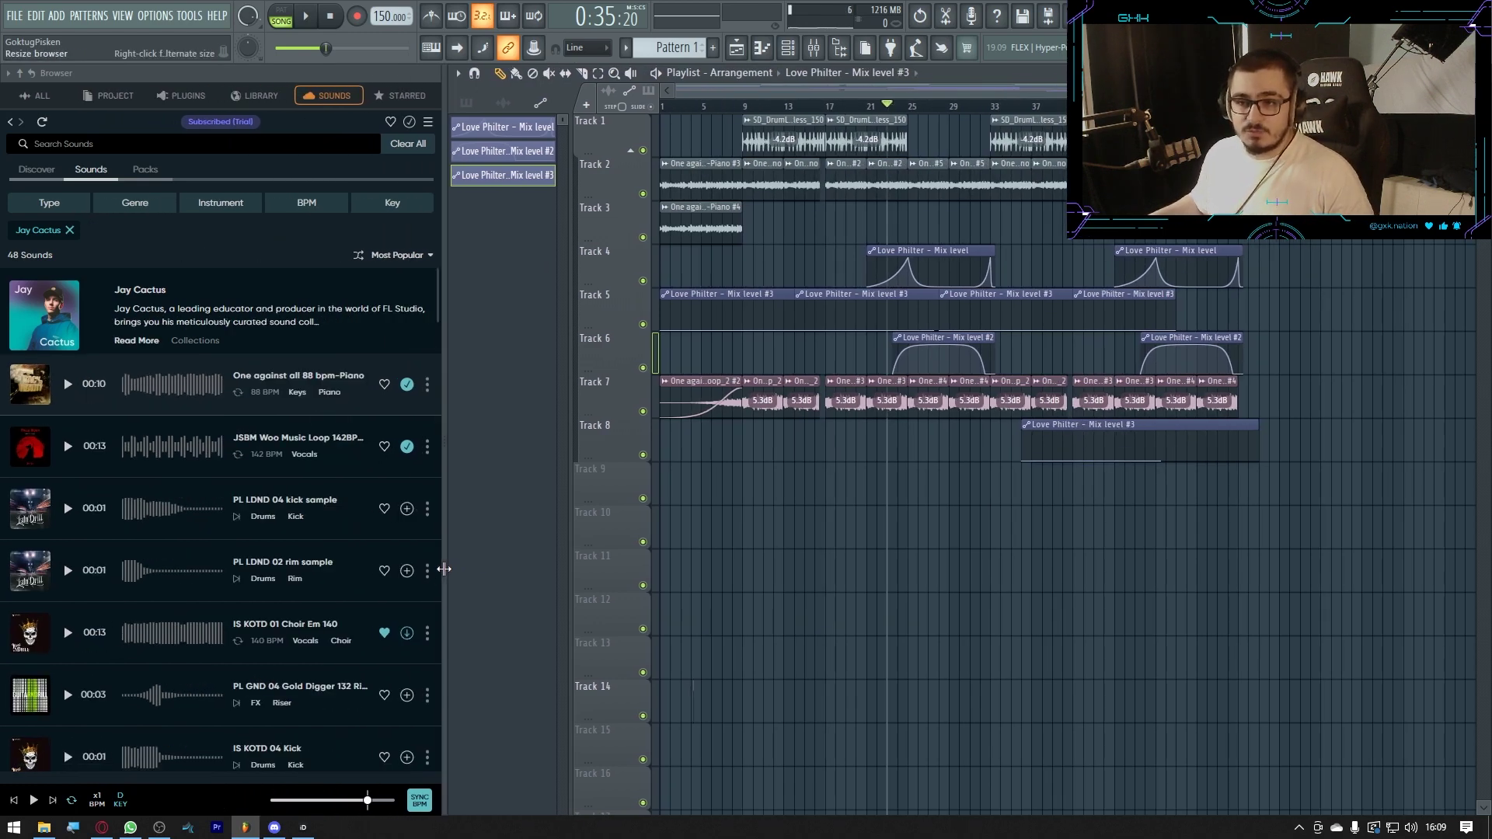
pyautogui.click(210, 120)
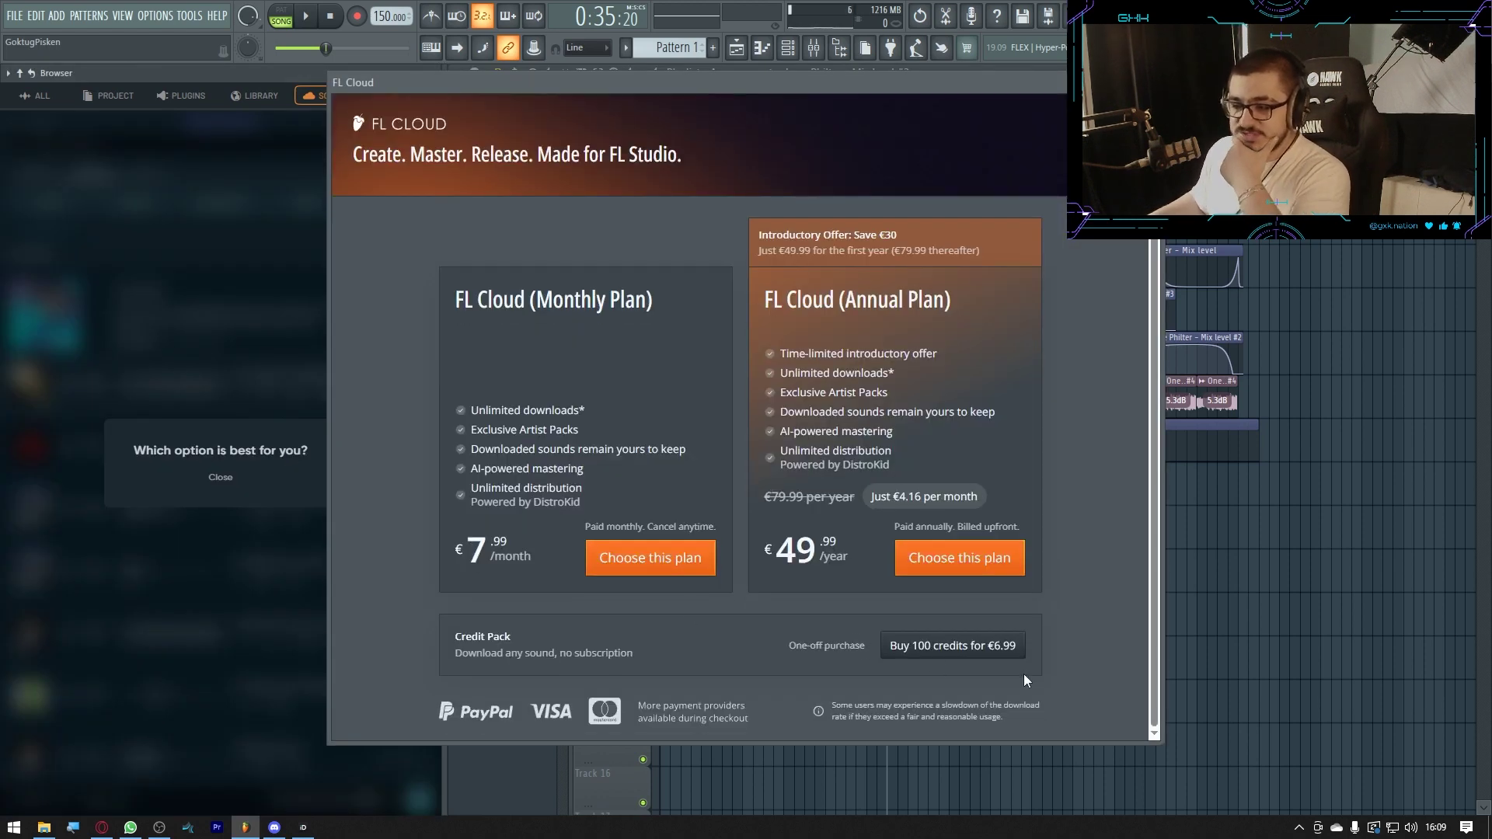
# Switch to the Opera web browser and search the web for "7 euro ne kdar"
pyautogui.click(102, 827)
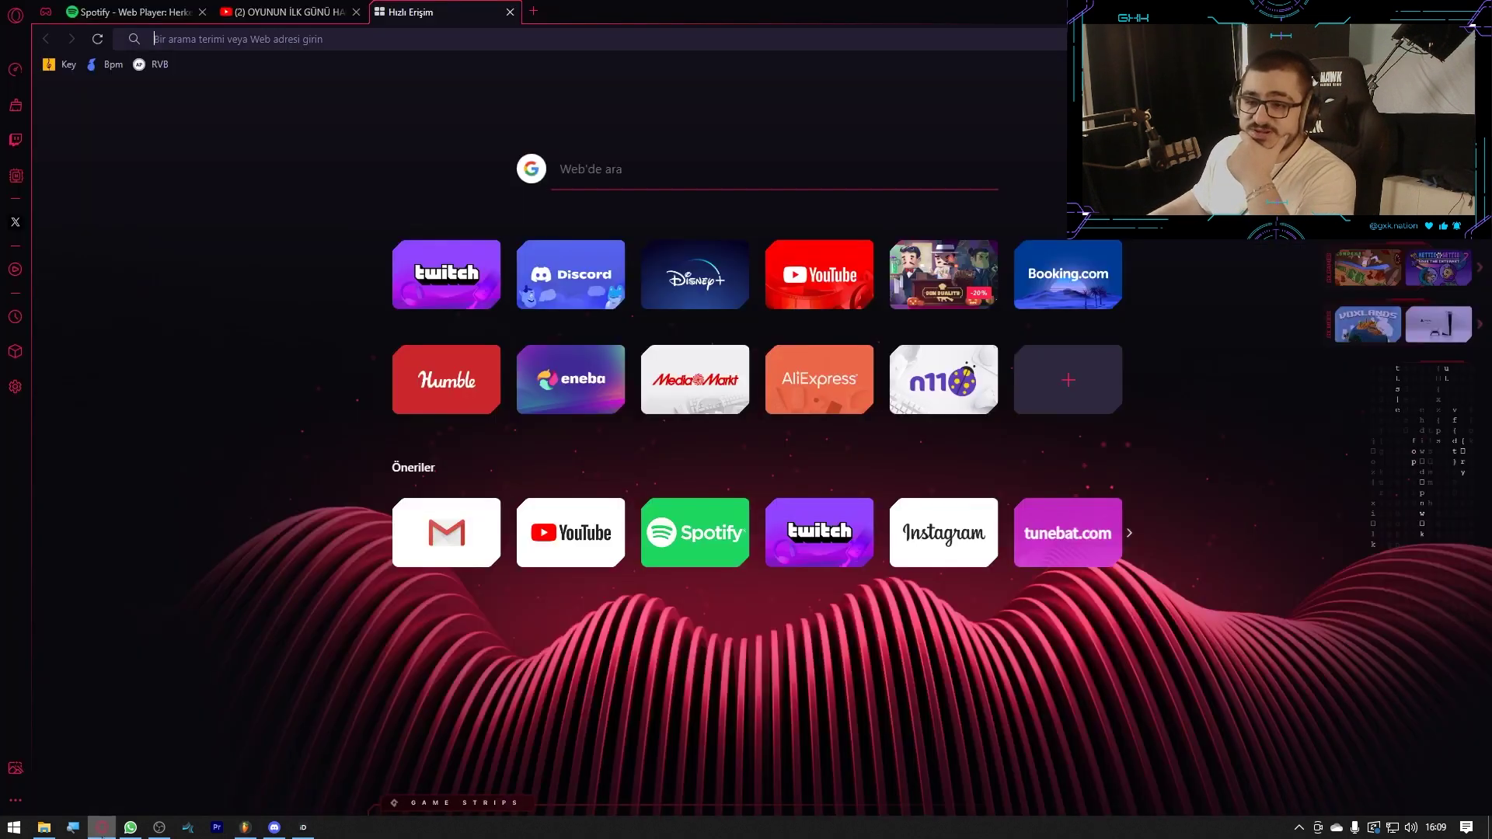
pyautogui.write('7 eur')
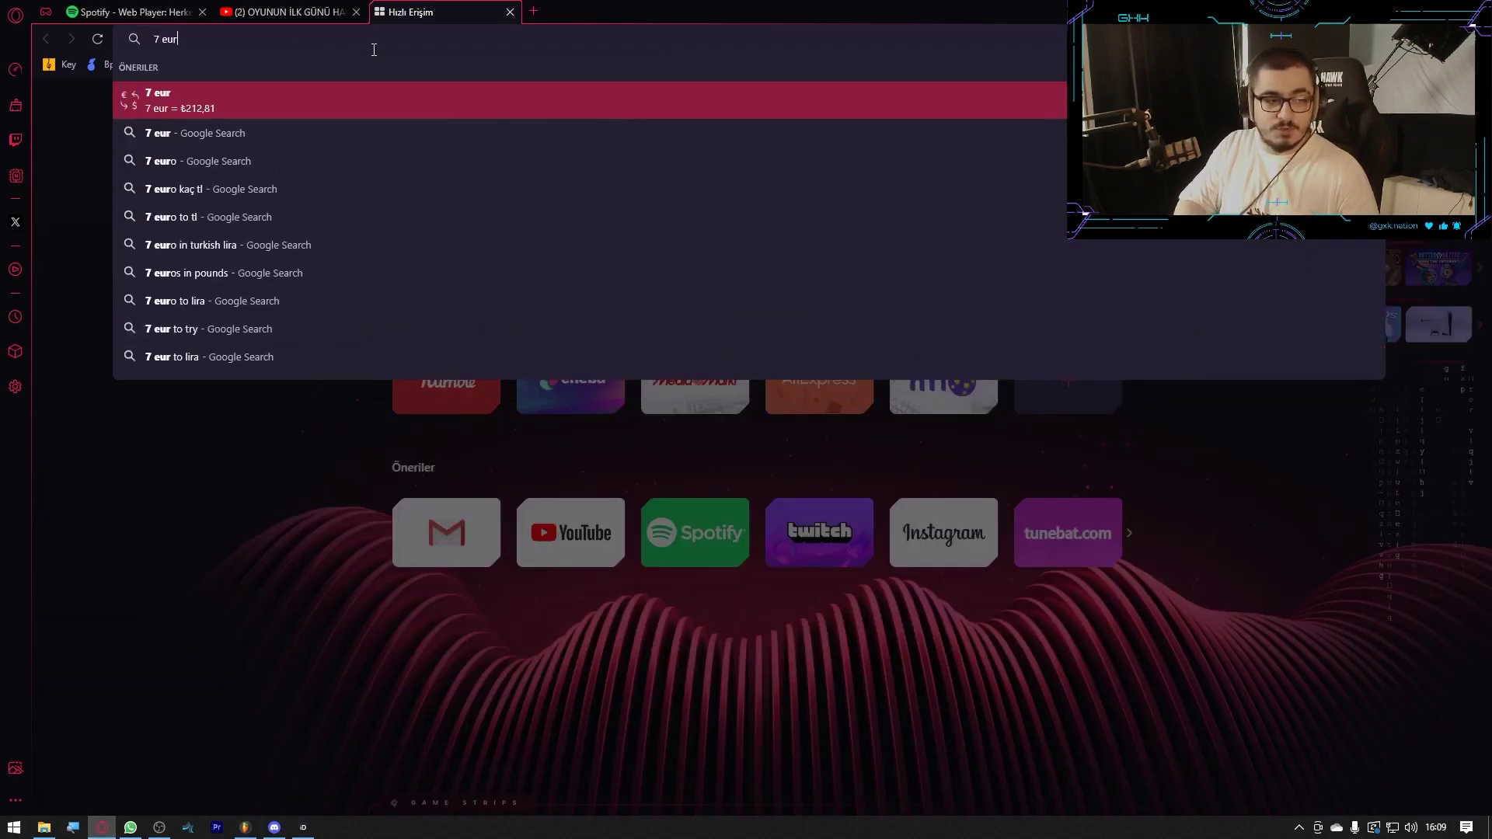
pyautogui.write('o ne kdar')
pyautogui.press('Return')
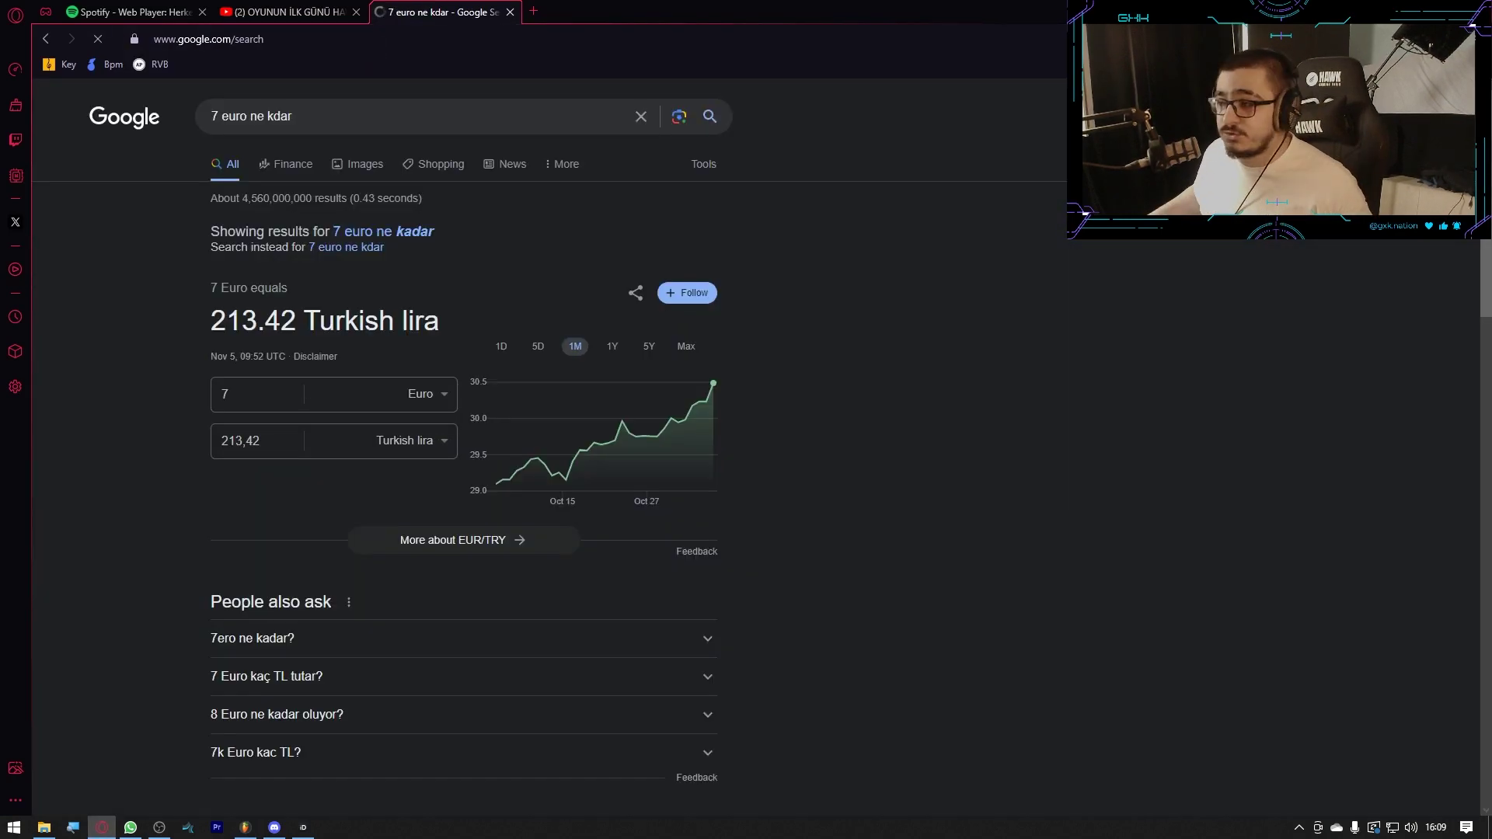
# Return to FL Studio, review the annual plan's price, and close the FL Cloud plan window
pyautogui.hotkey('alt', 'Tab')
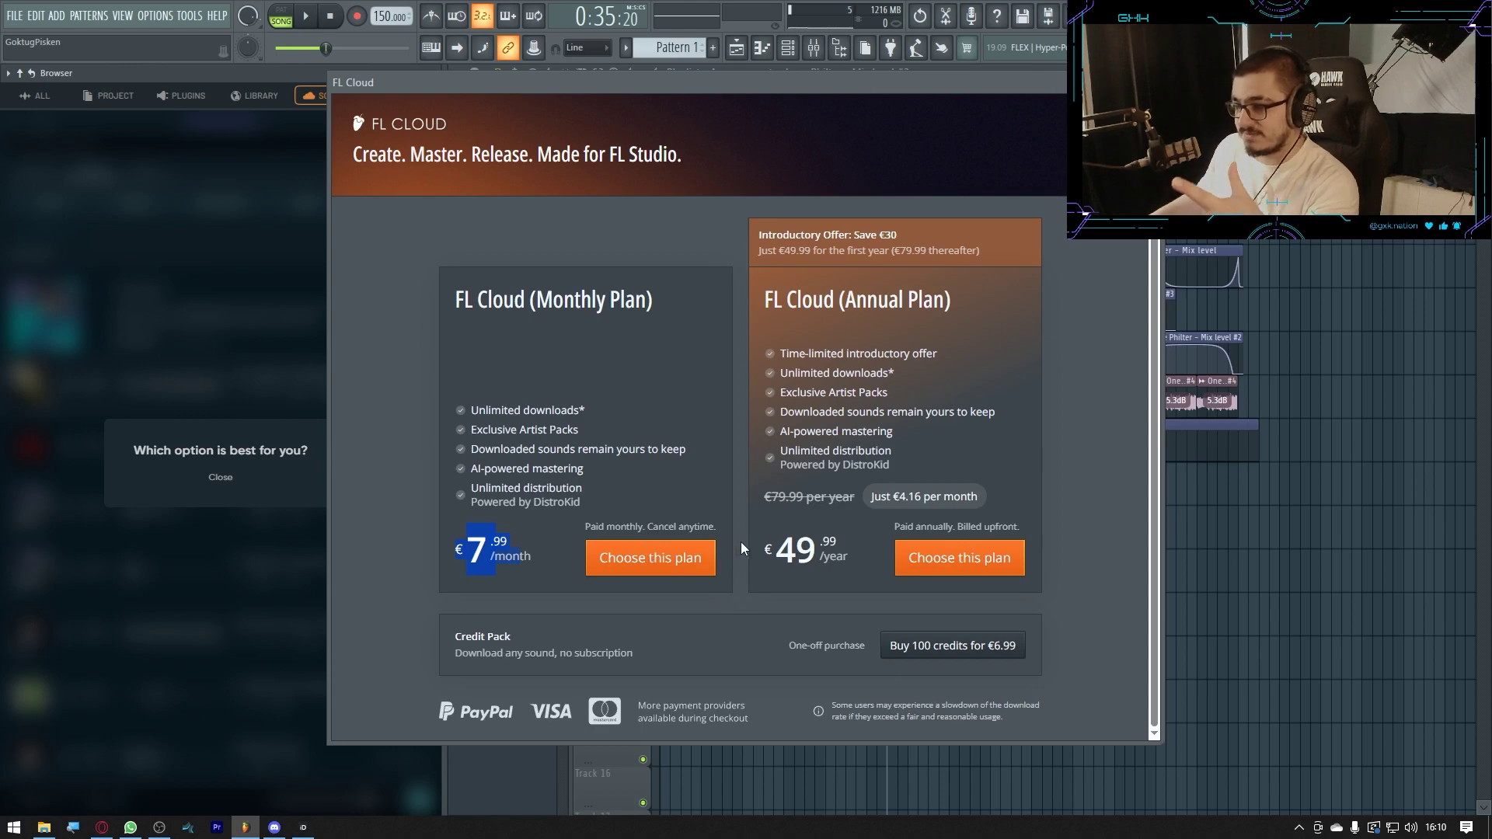
pyautogui.doubleClick(810, 553)
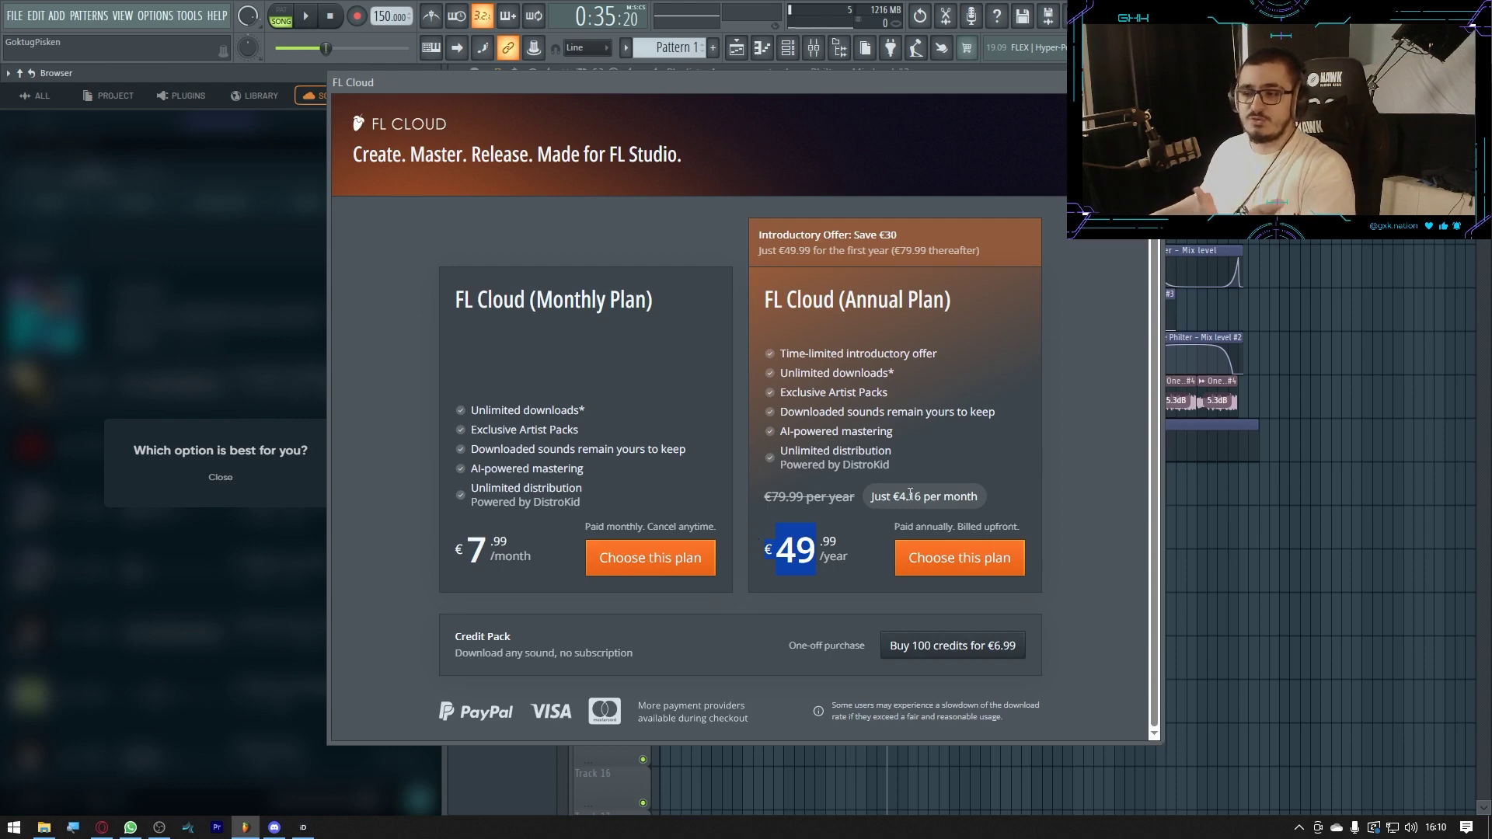
pyautogui.click(1154, 83)
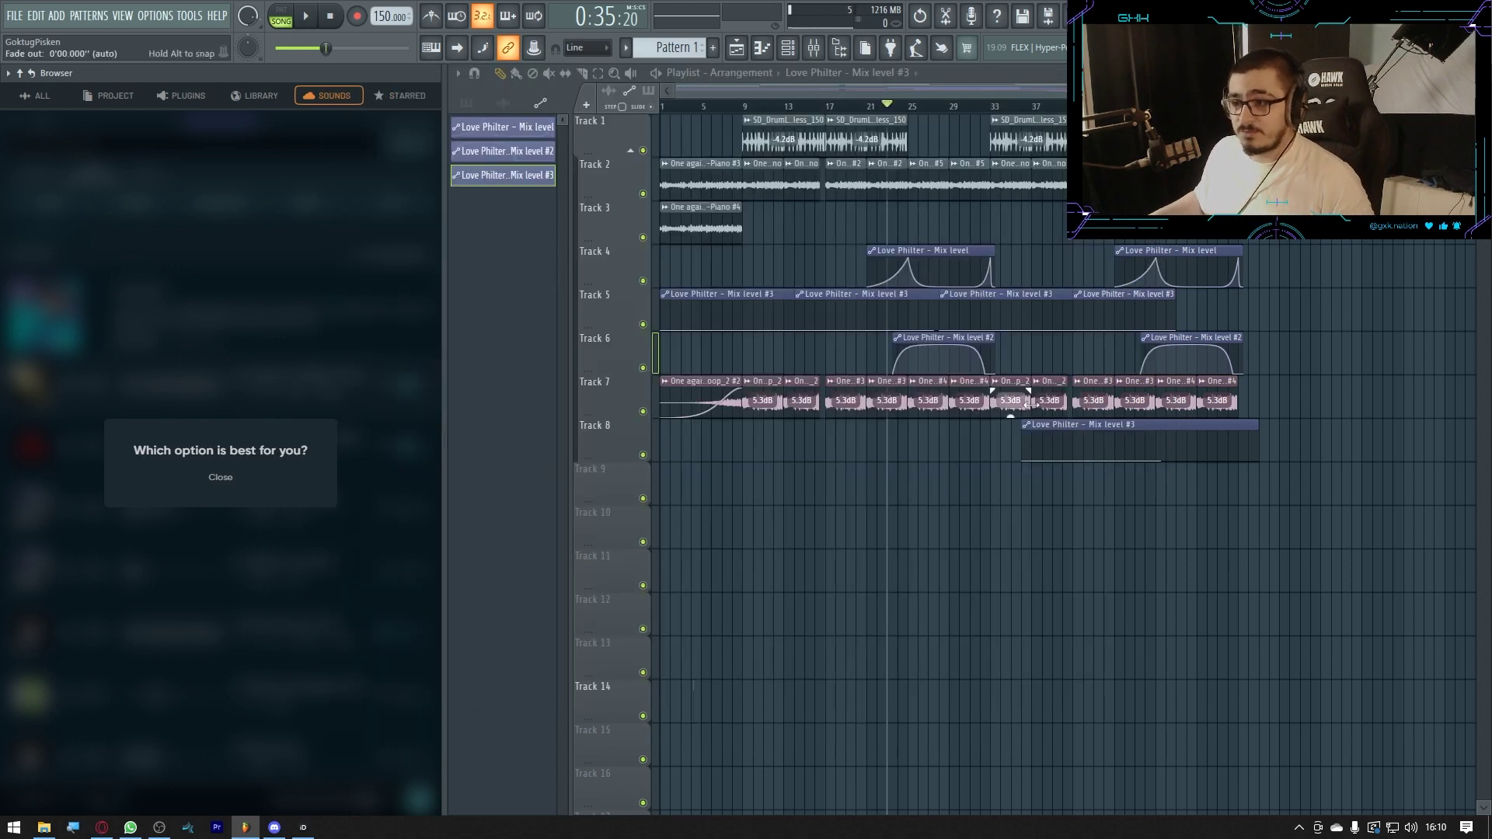
# List the audio clips in the picker and delete all clips from the playlist
pyautogui.click(513, 102)
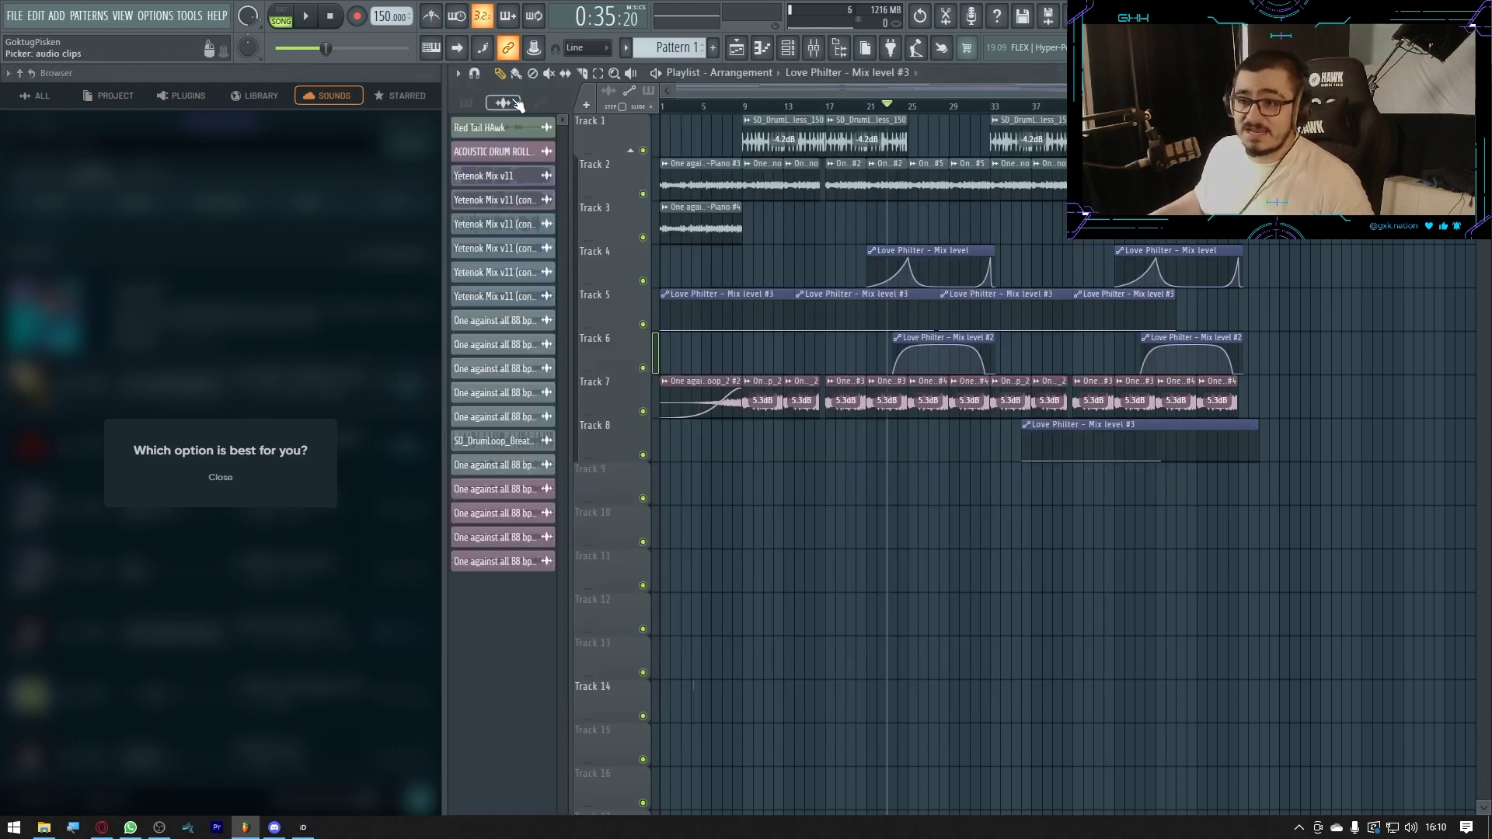
pyautogui.hotkey('ctrl', 'a')
pyautogui.press('Delete')
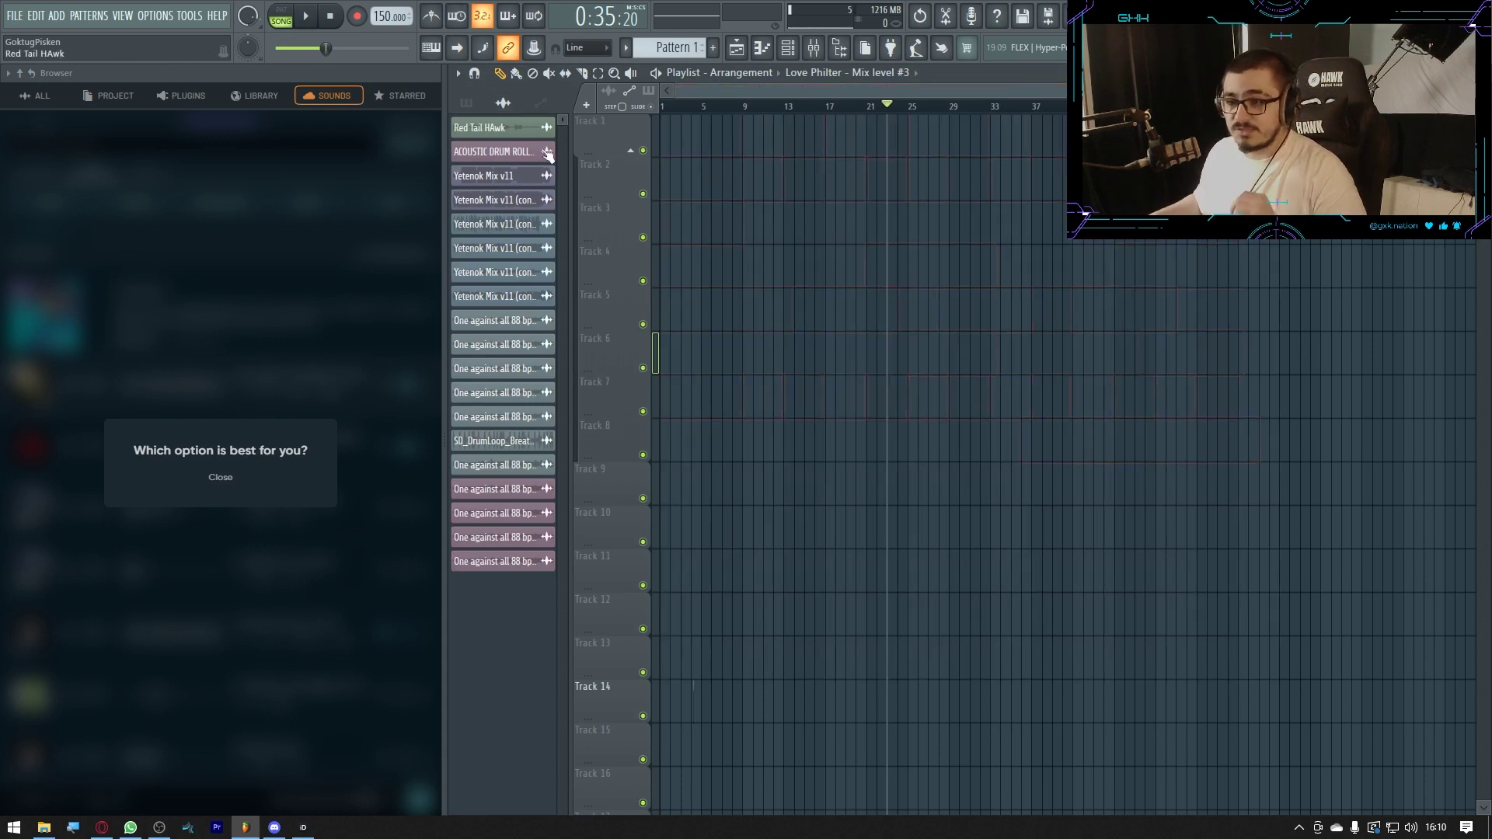
# Place the Yetenok Mix v11 (consolidated) clip at the start of track 1 and move the playhead to bar 1
pyautogui.moveTo(484, 175); pyautogui.dragTo(673, 120)
pyautogui.rightClick(673, 120)
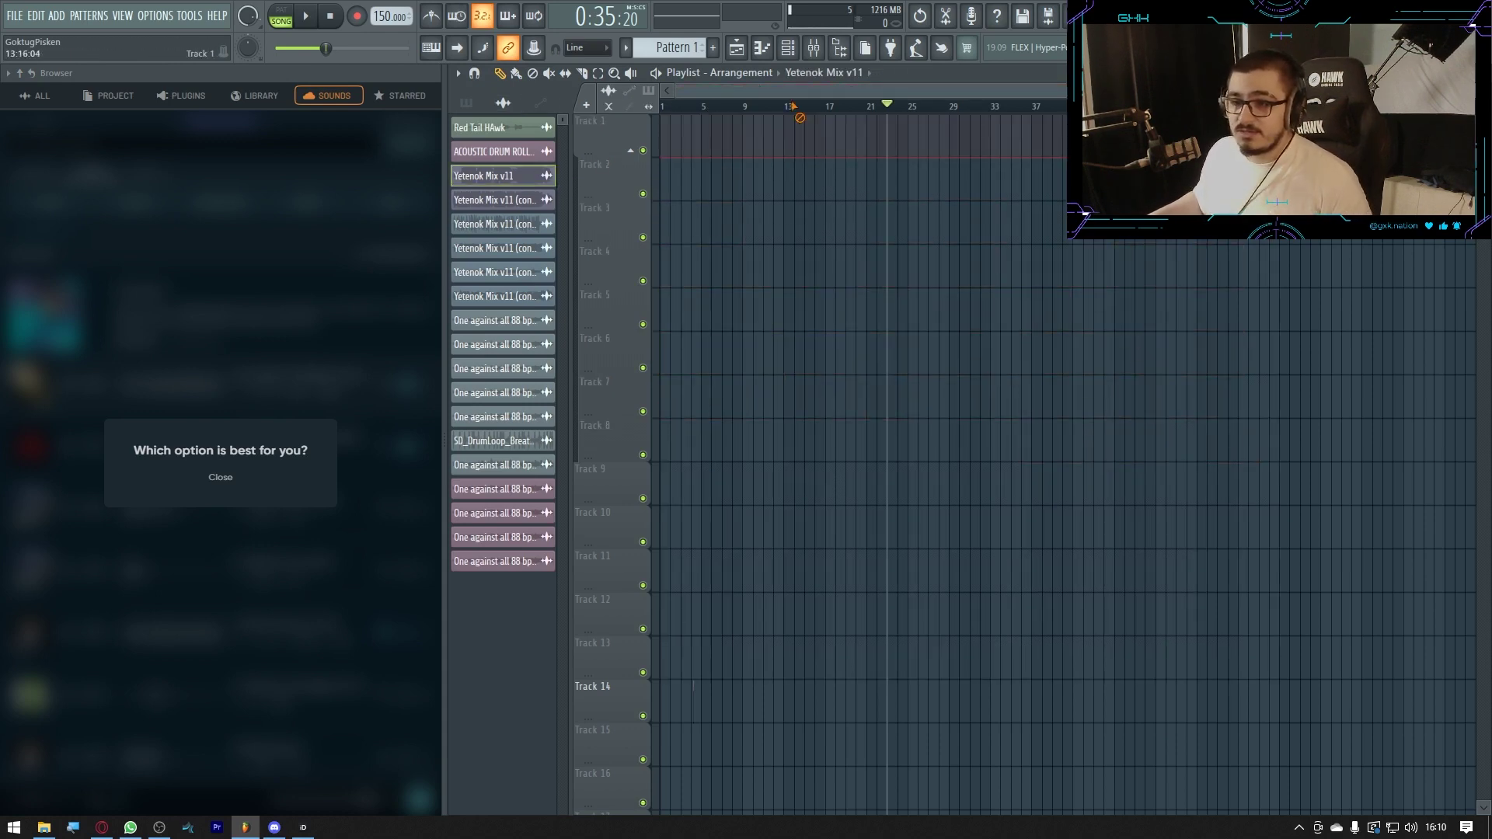
pyautogui.moveTo(497, 200); pyautogui.dragTo(764, 123)
pyautogui.moveTo(674, 106); pyautogui.dragTo(522, 88)
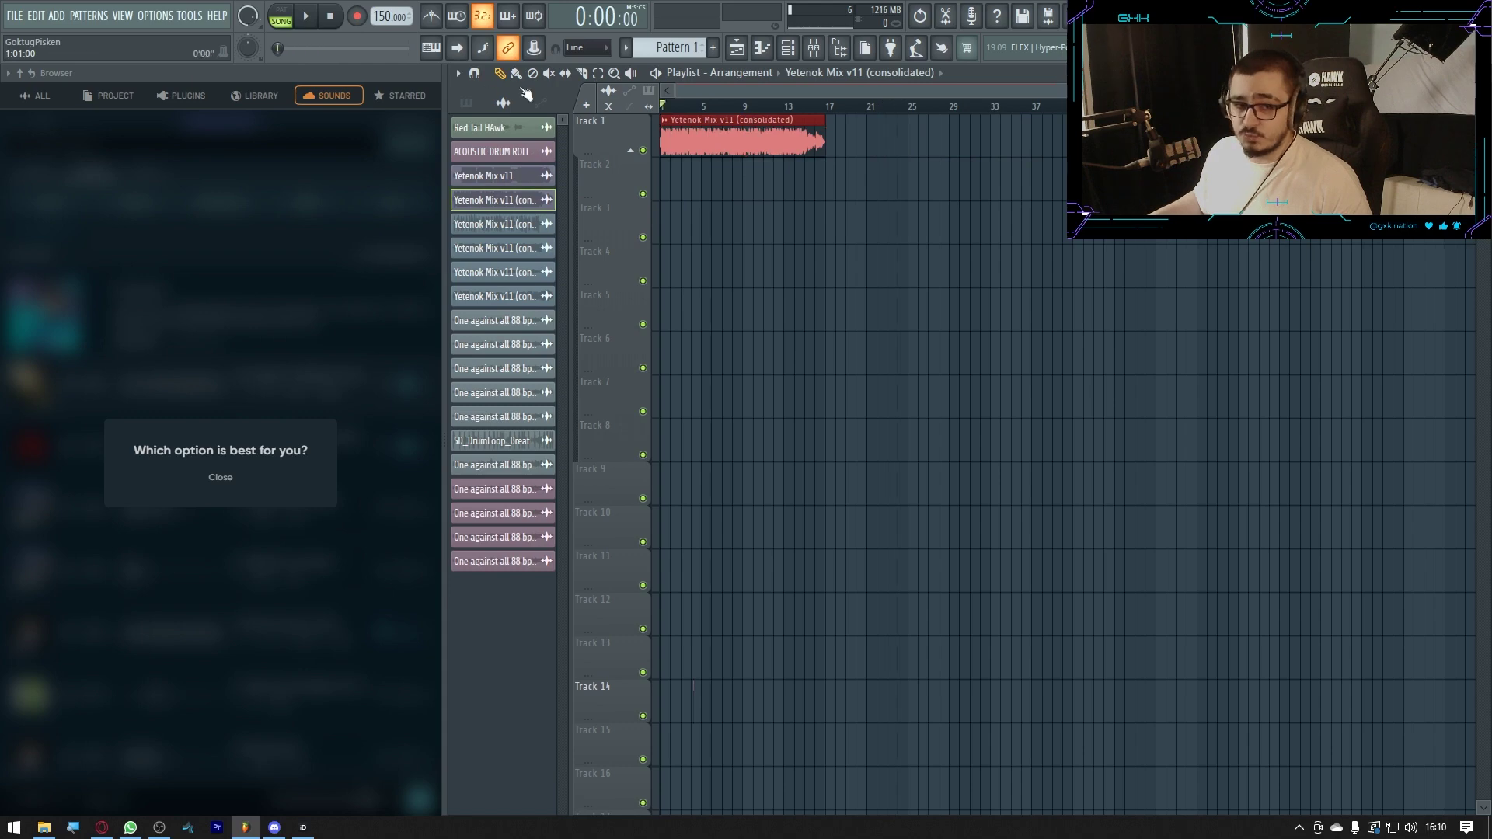
# Switch the browser to show all content and narrow it to enlarge the playlist area
pyautogui.click(55, 94)
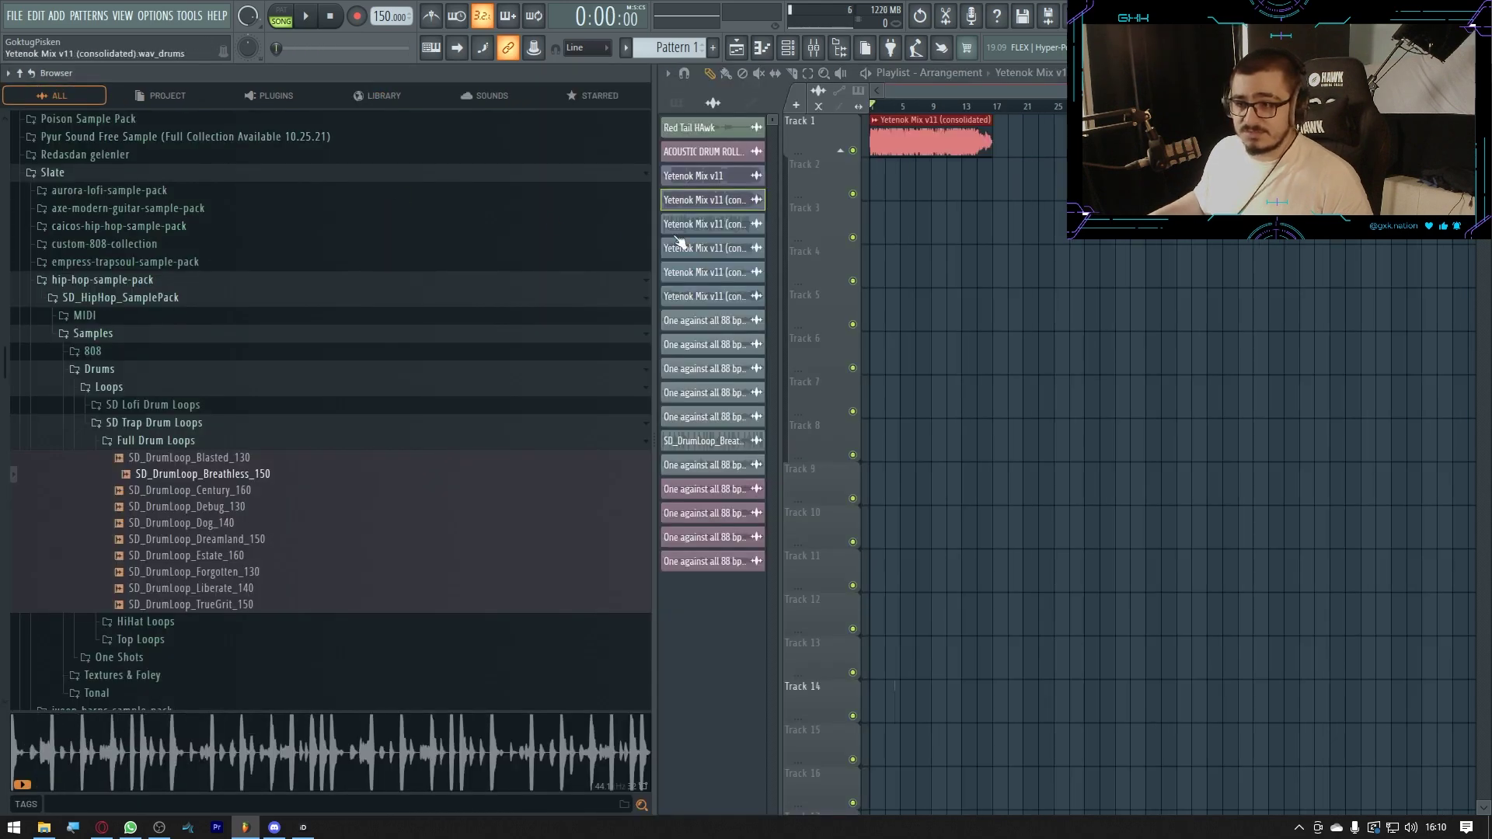
pyautogui.moveTo(649, 240); pyautogui.dragTo(302, 257)
pyautogui.scroll(4, 619, 209)
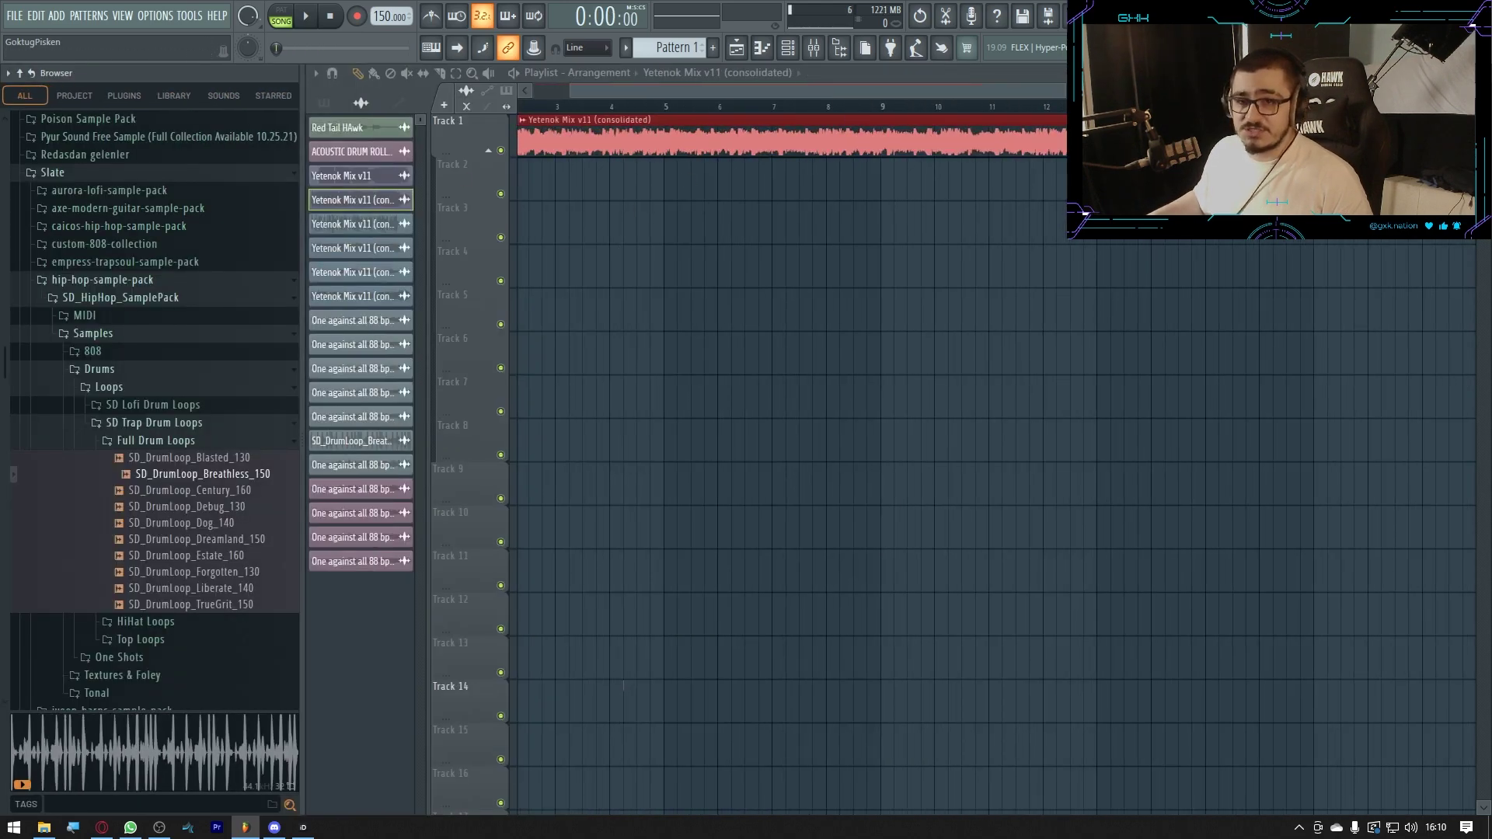
pyautogui.click(15, 15)
pyautogui.moveTo(81, 182)
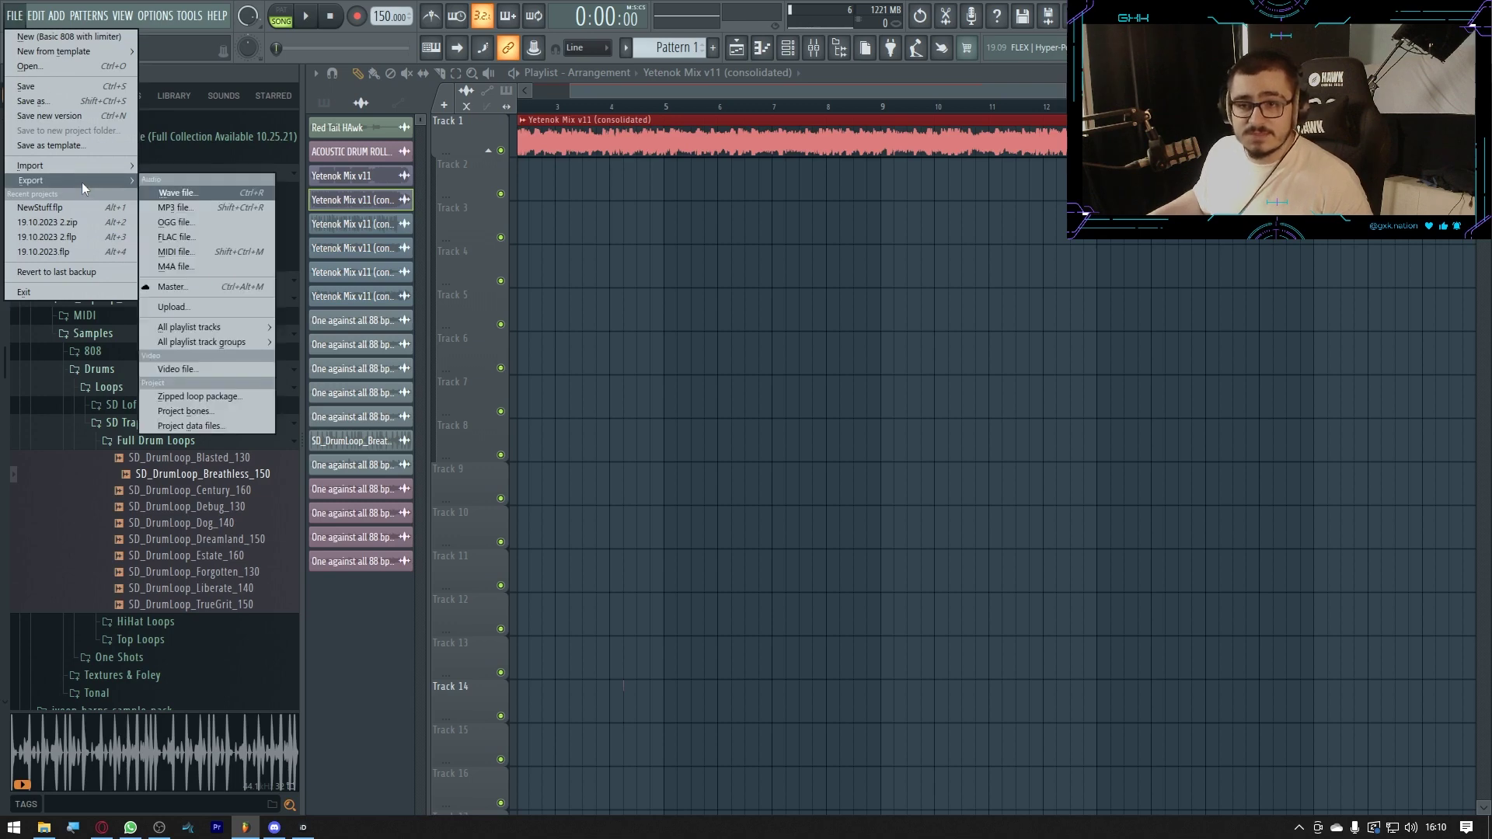
pyautogui.click(239, 287)
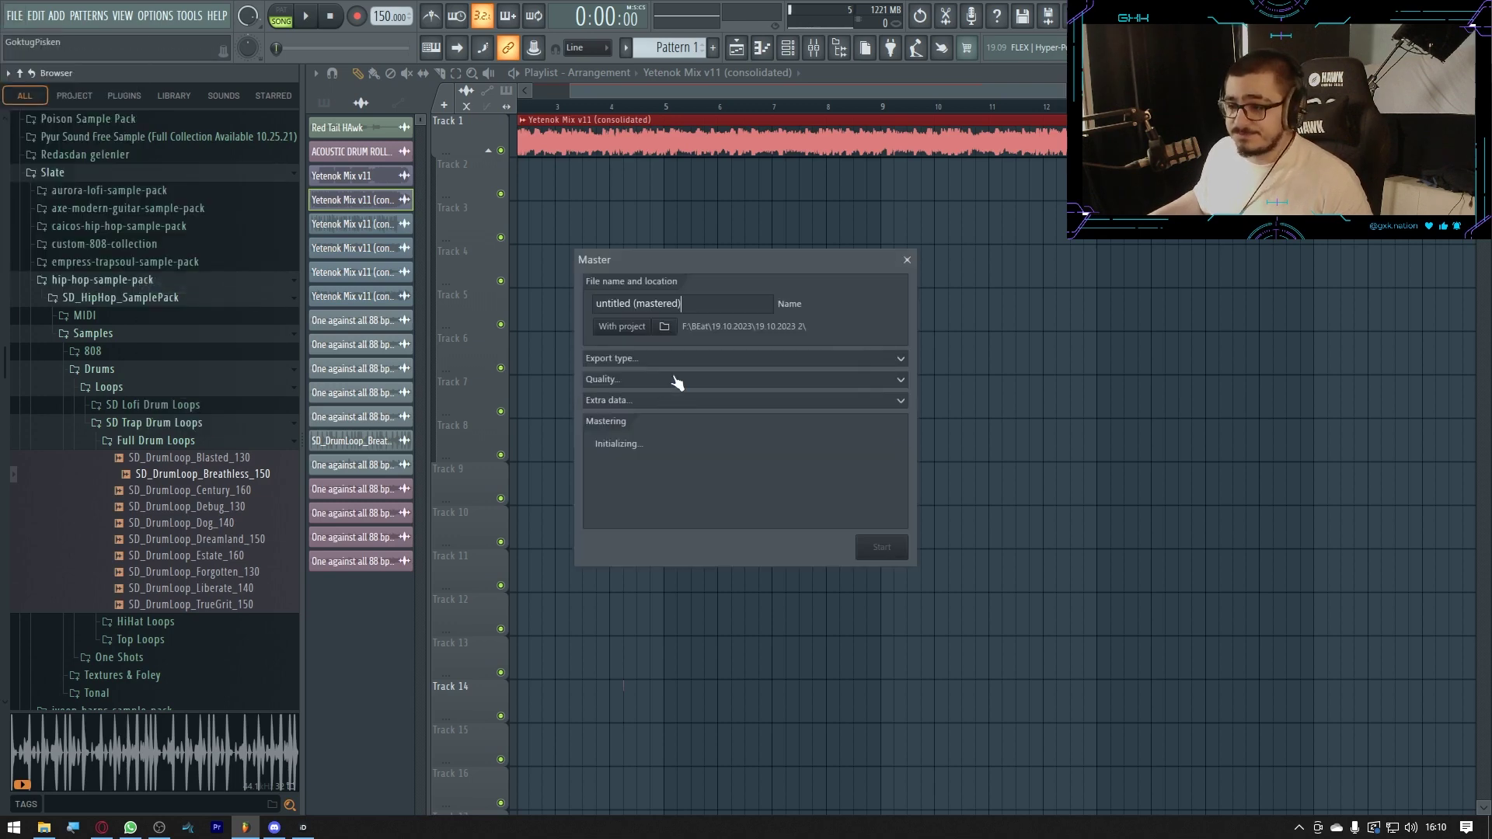
pyautogui.click(659, 488)
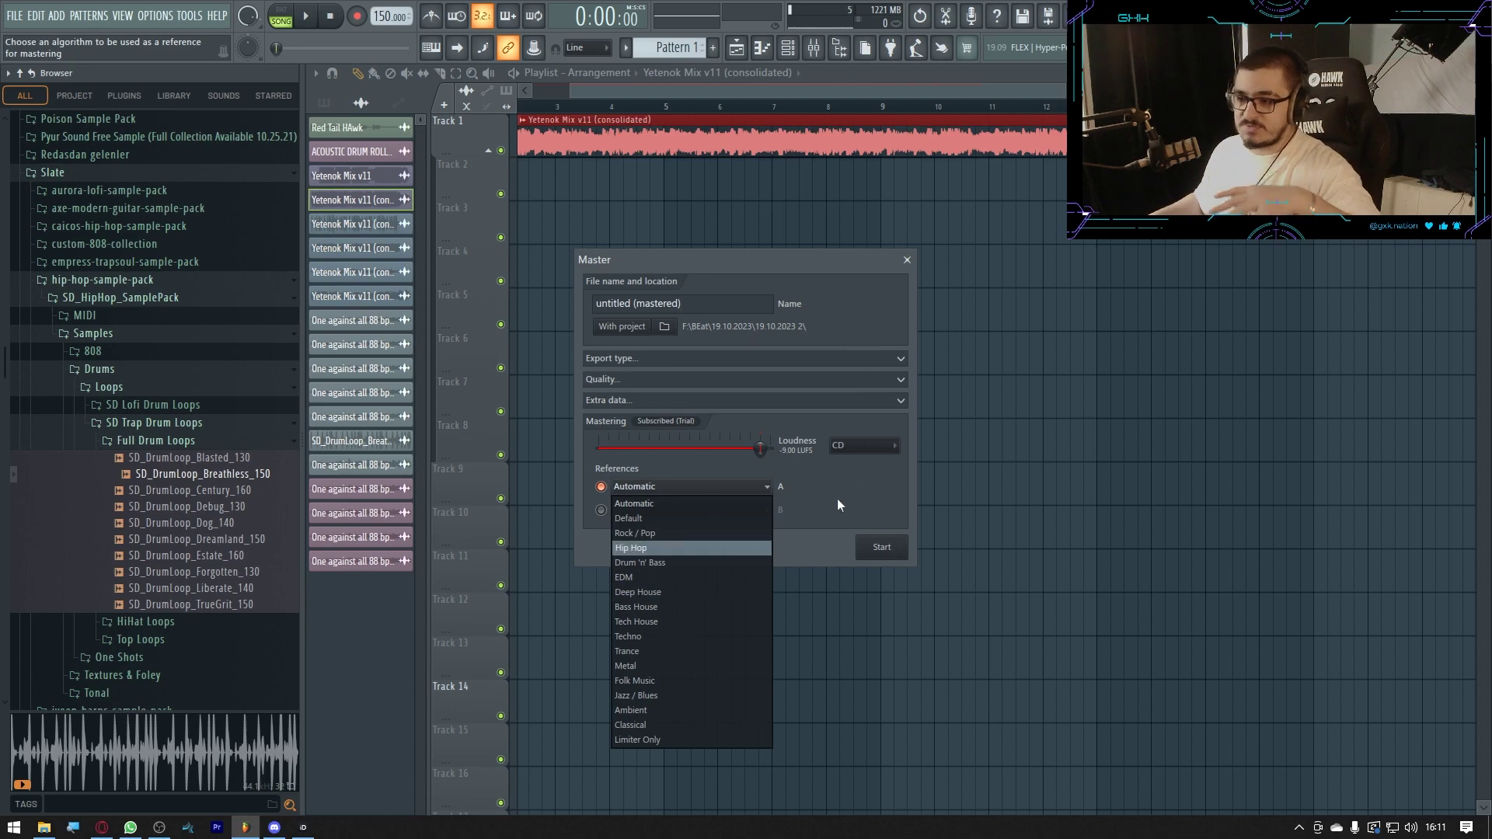
pyautogui.click(630, 548)
pyautogui.click(906, 260)
# Audition the Yetenok Mix v11 (consolidated) clip from about bar 6 and check the mixer
pyautogui.press('space')
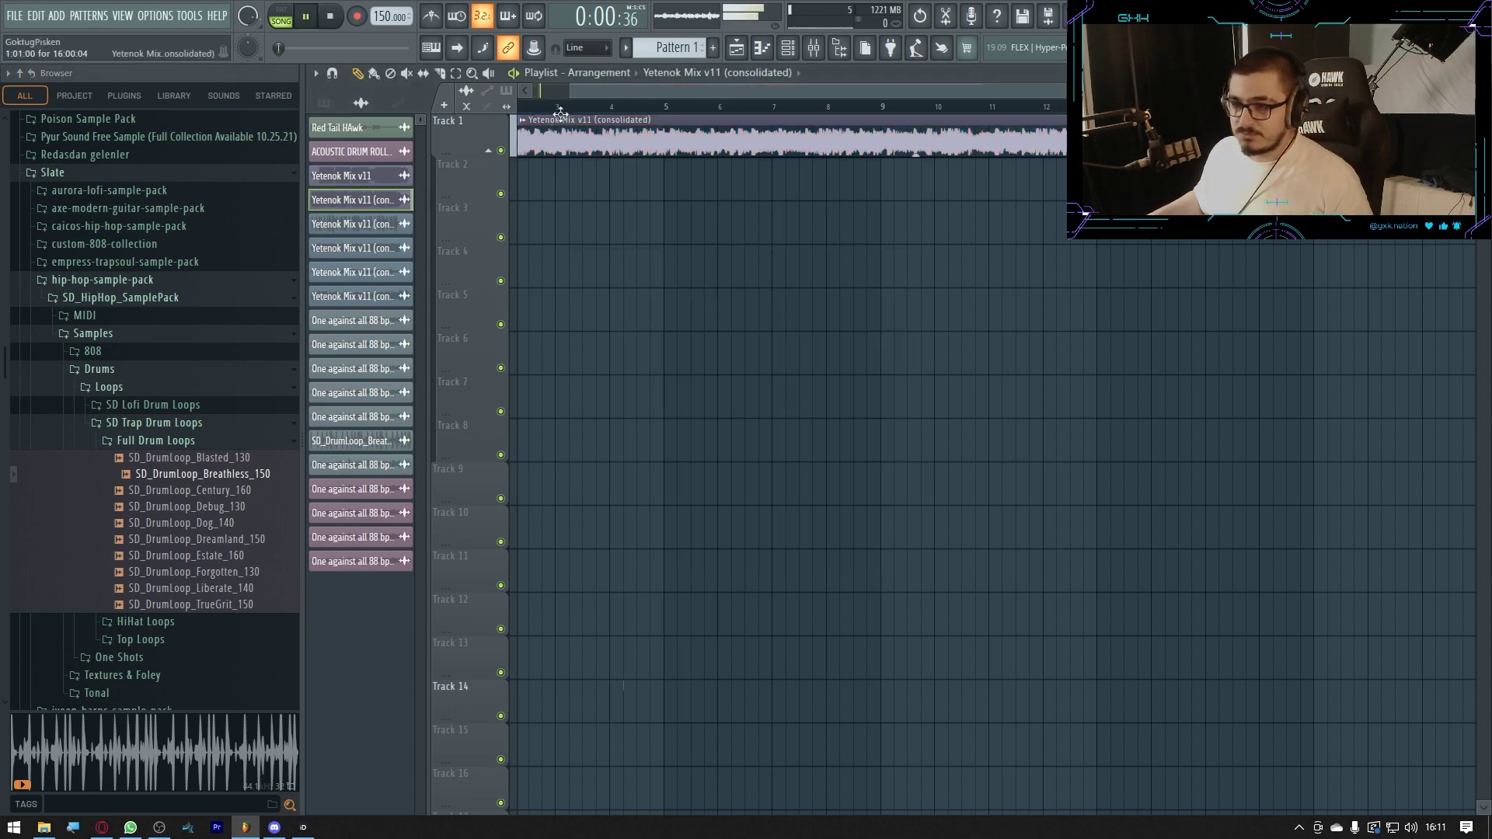
pyautogui.click(761, 106)
pyautogui.scroll(-2, 763, 106)
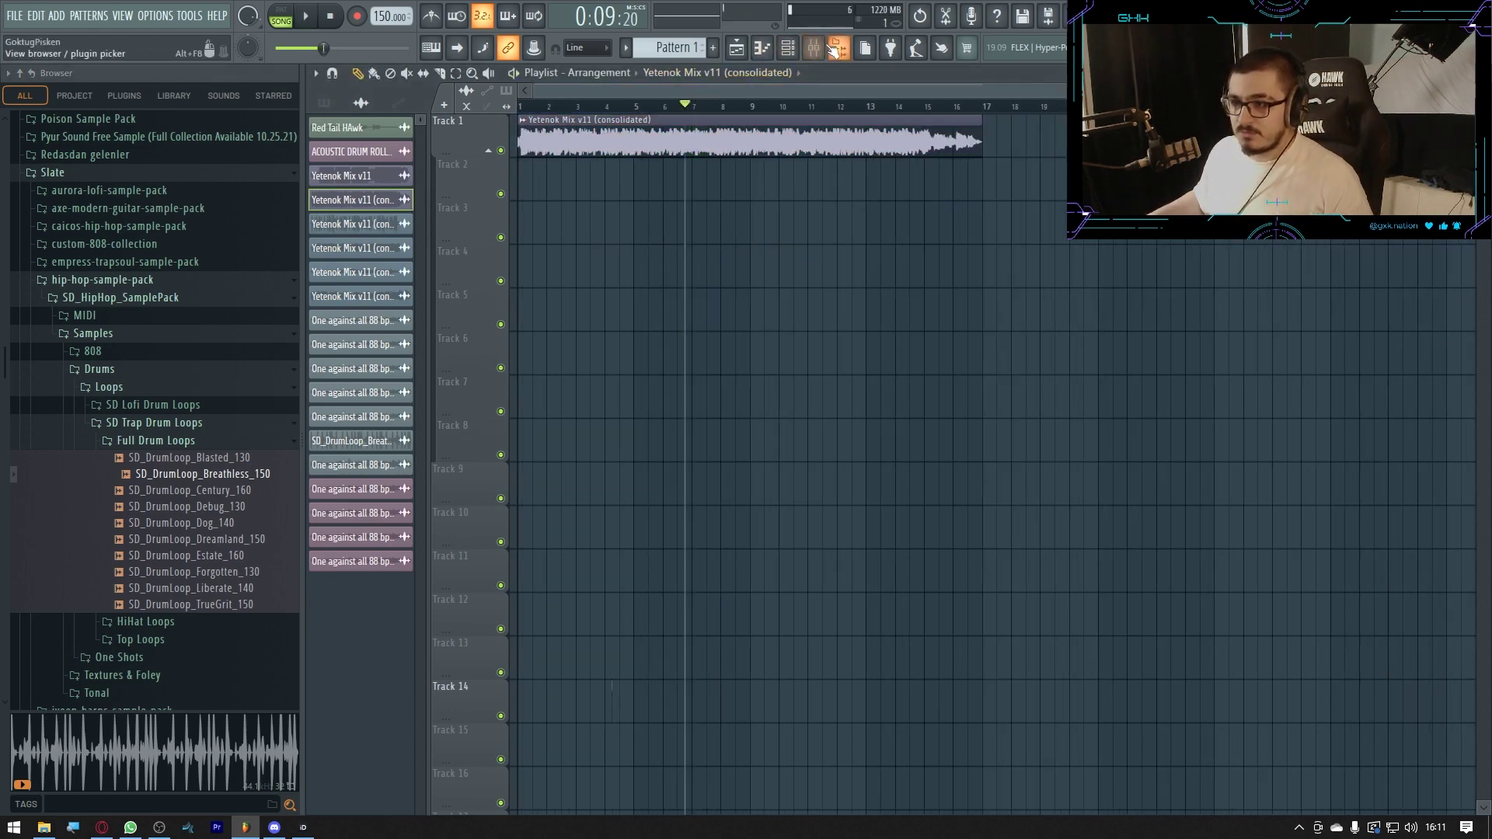
pyautogui.click(813, 47)
pyautogui.press('F9')
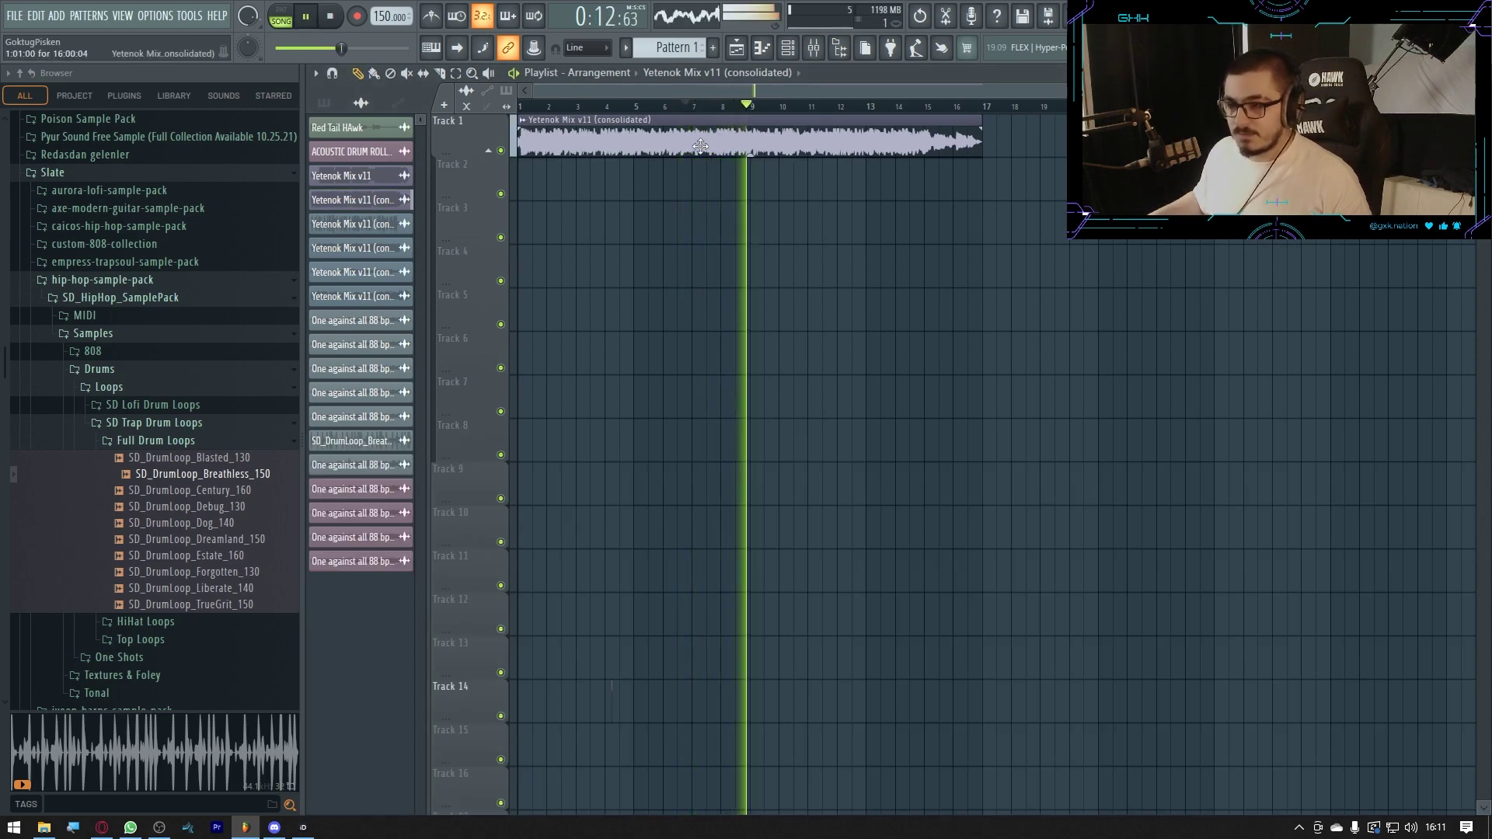
pyautogui.press('space')
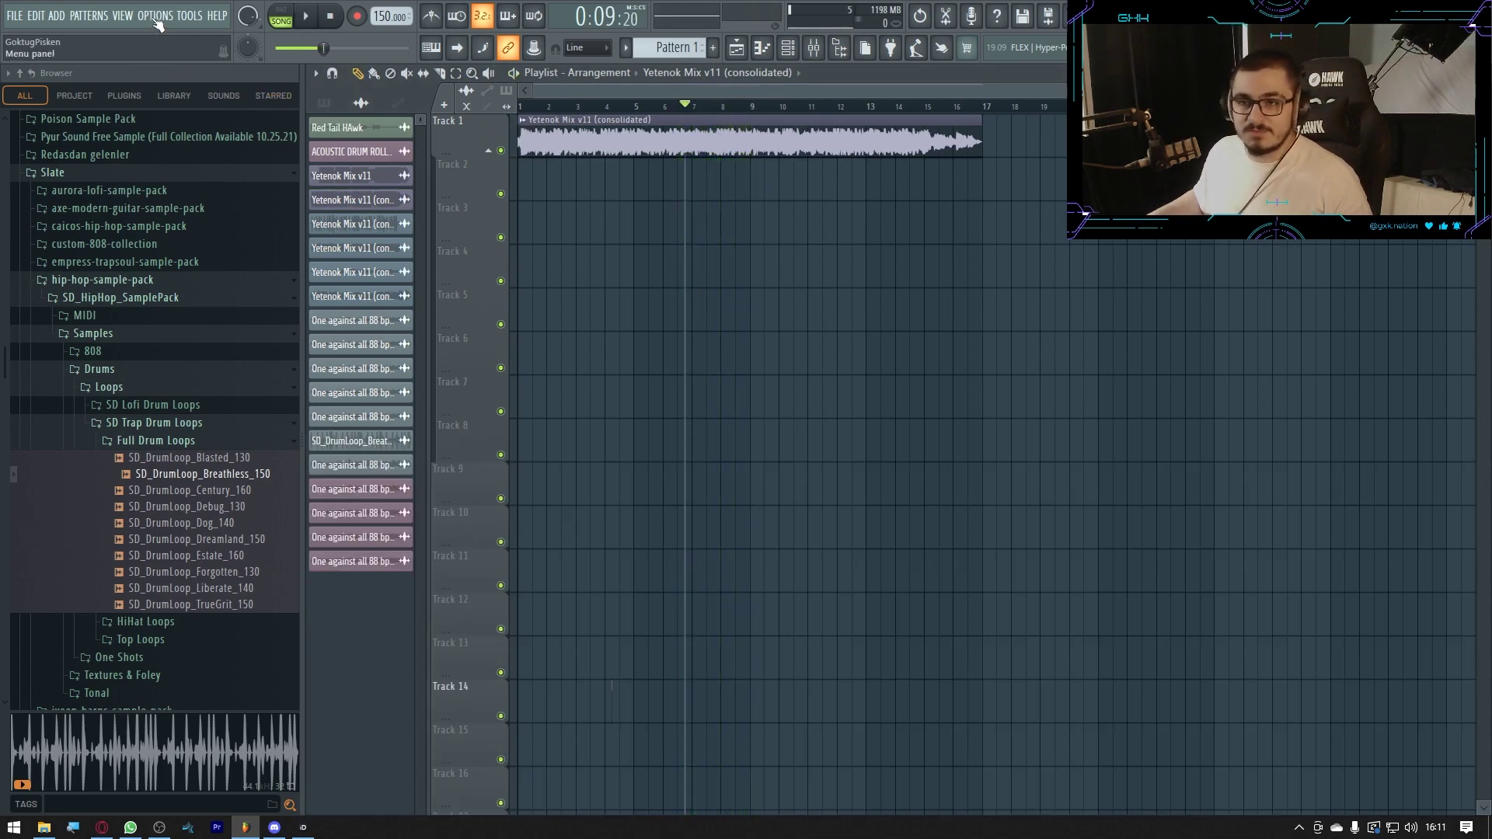
# Try to export a master of the project named "YETENOK DENEME"
pyautogui.click(20, 19)
pyautogui.moveTo(95, 180)
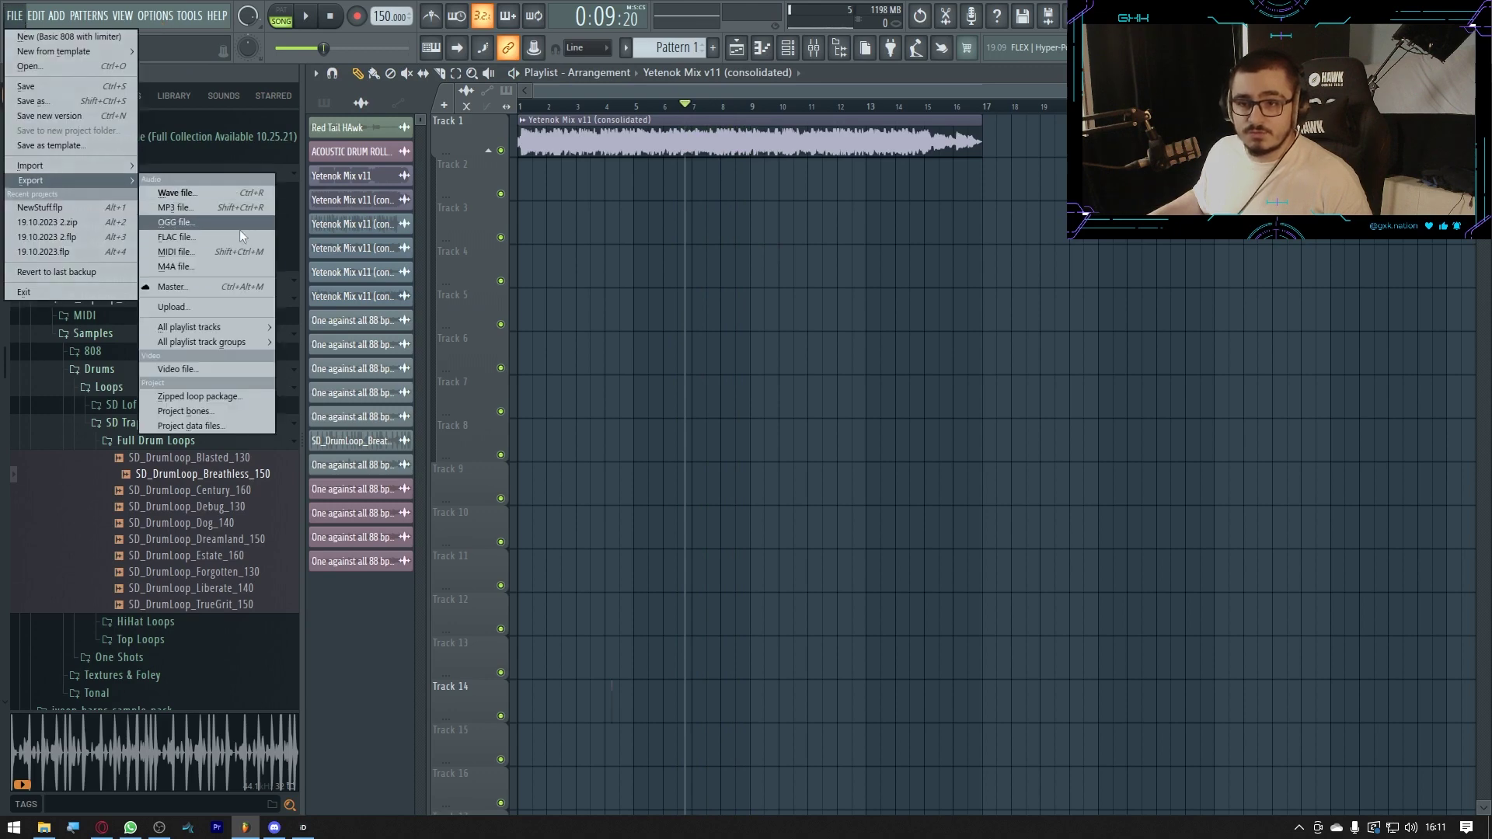
pyautogui.click(259, 287)
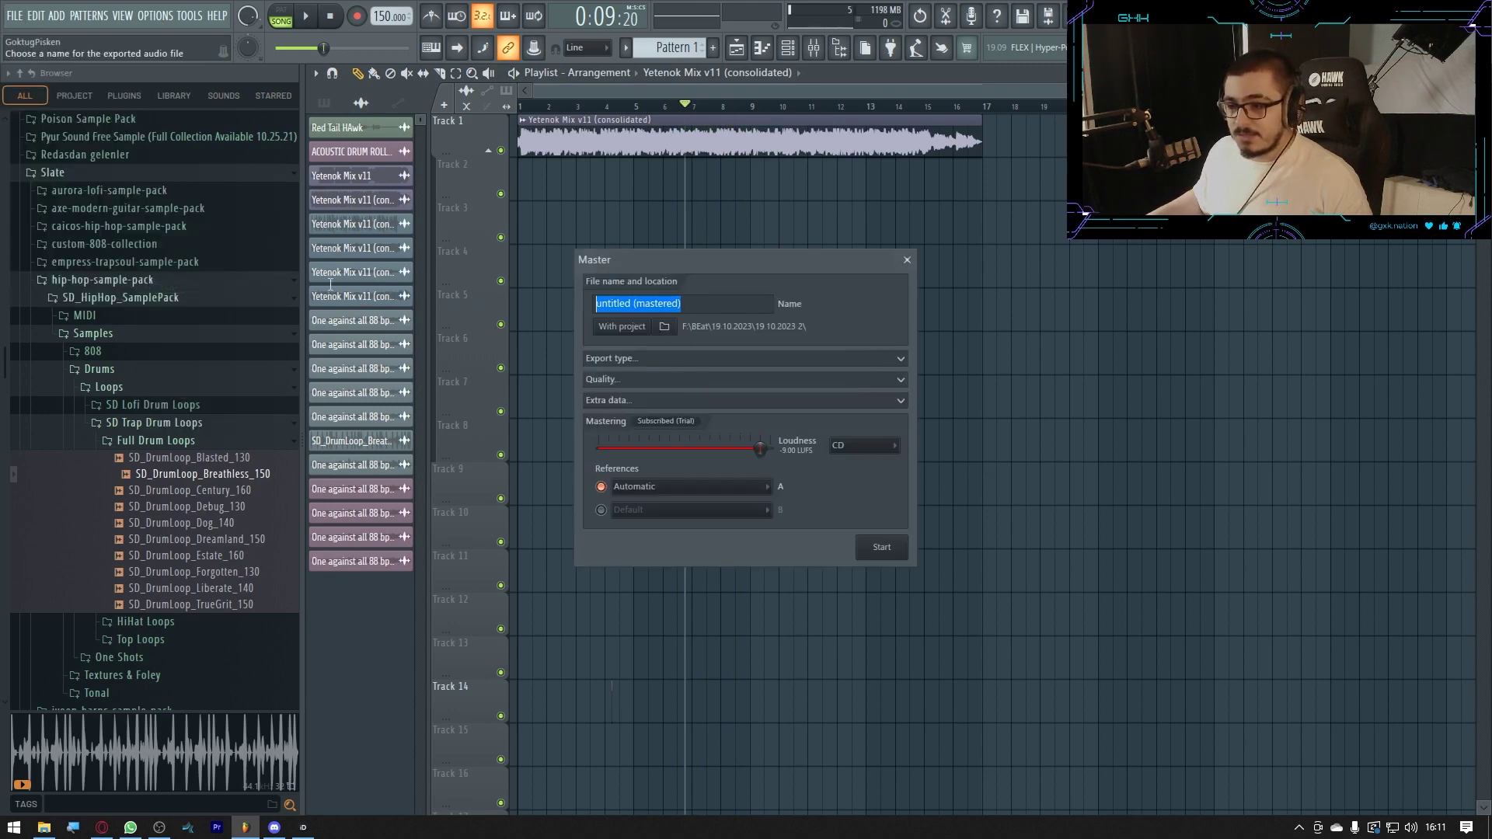
pyautogui.write('YETENOK DENEME')
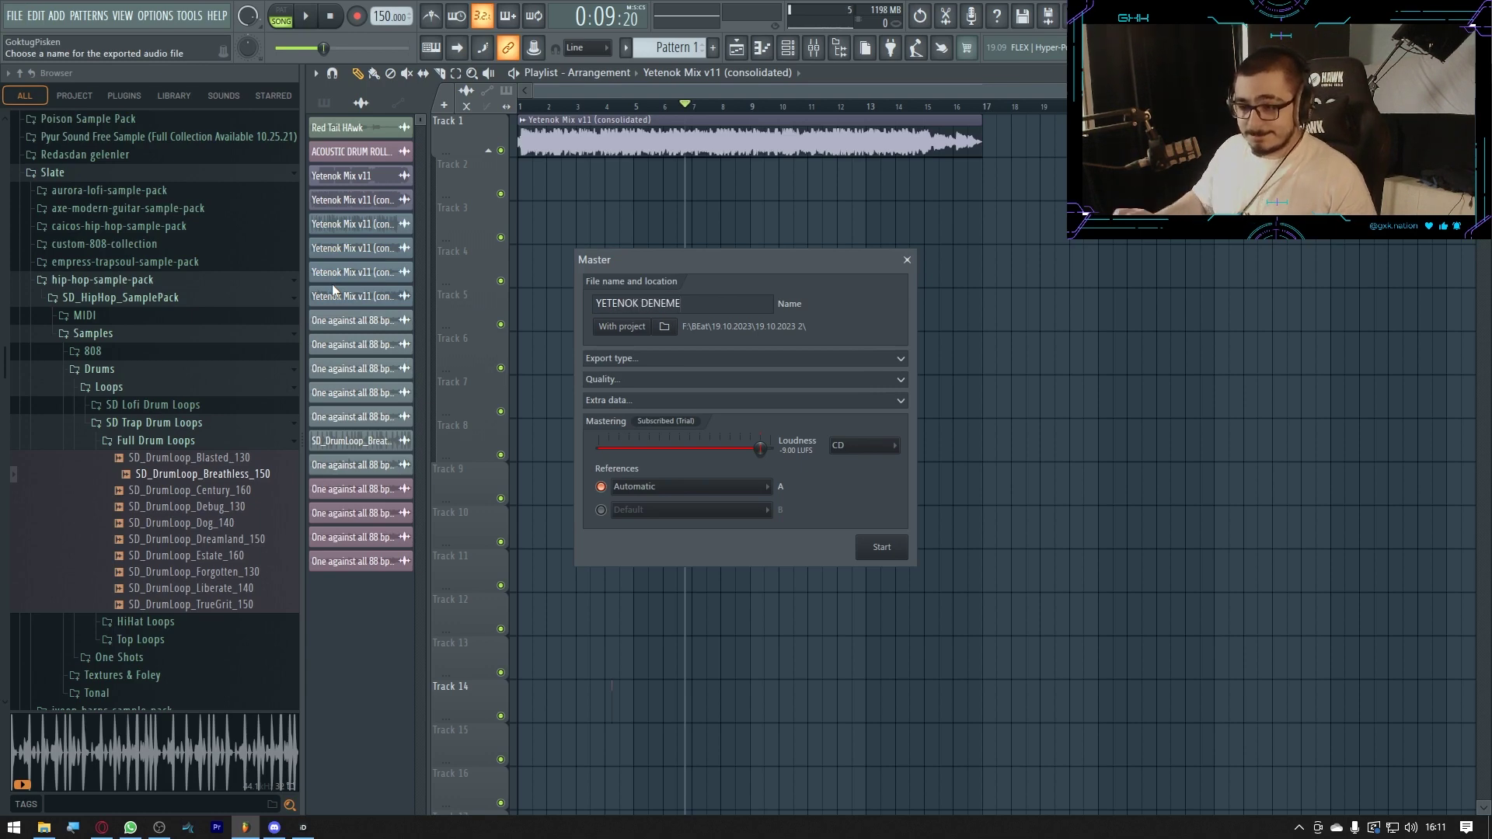
pyautogui.press('Return')
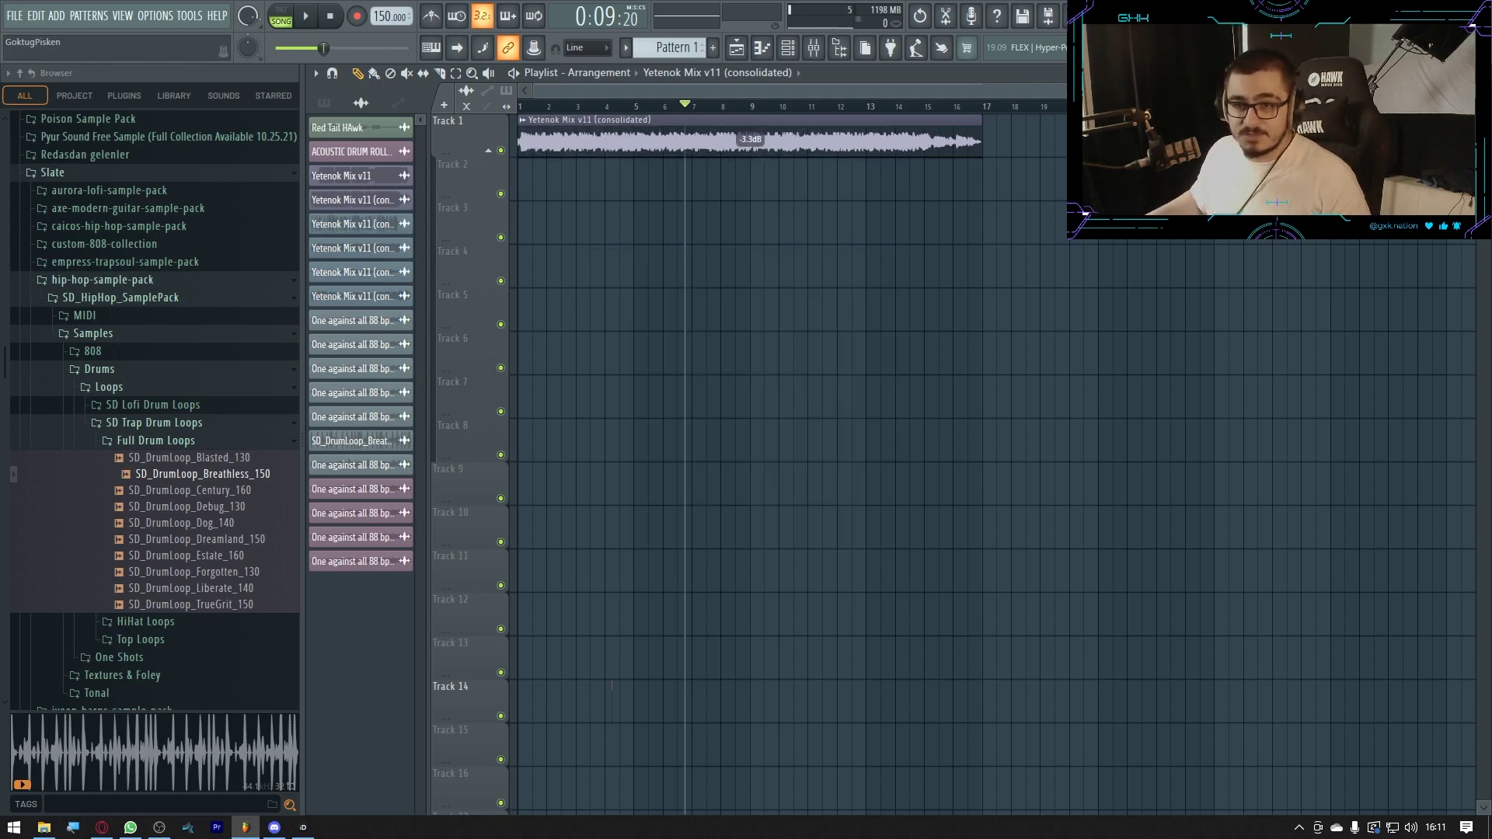
# Start a master export of the project and name the file "Yetenok Deneme"
pyautogui.click(13, 16)
pyautogui.moveTo(124, 181)
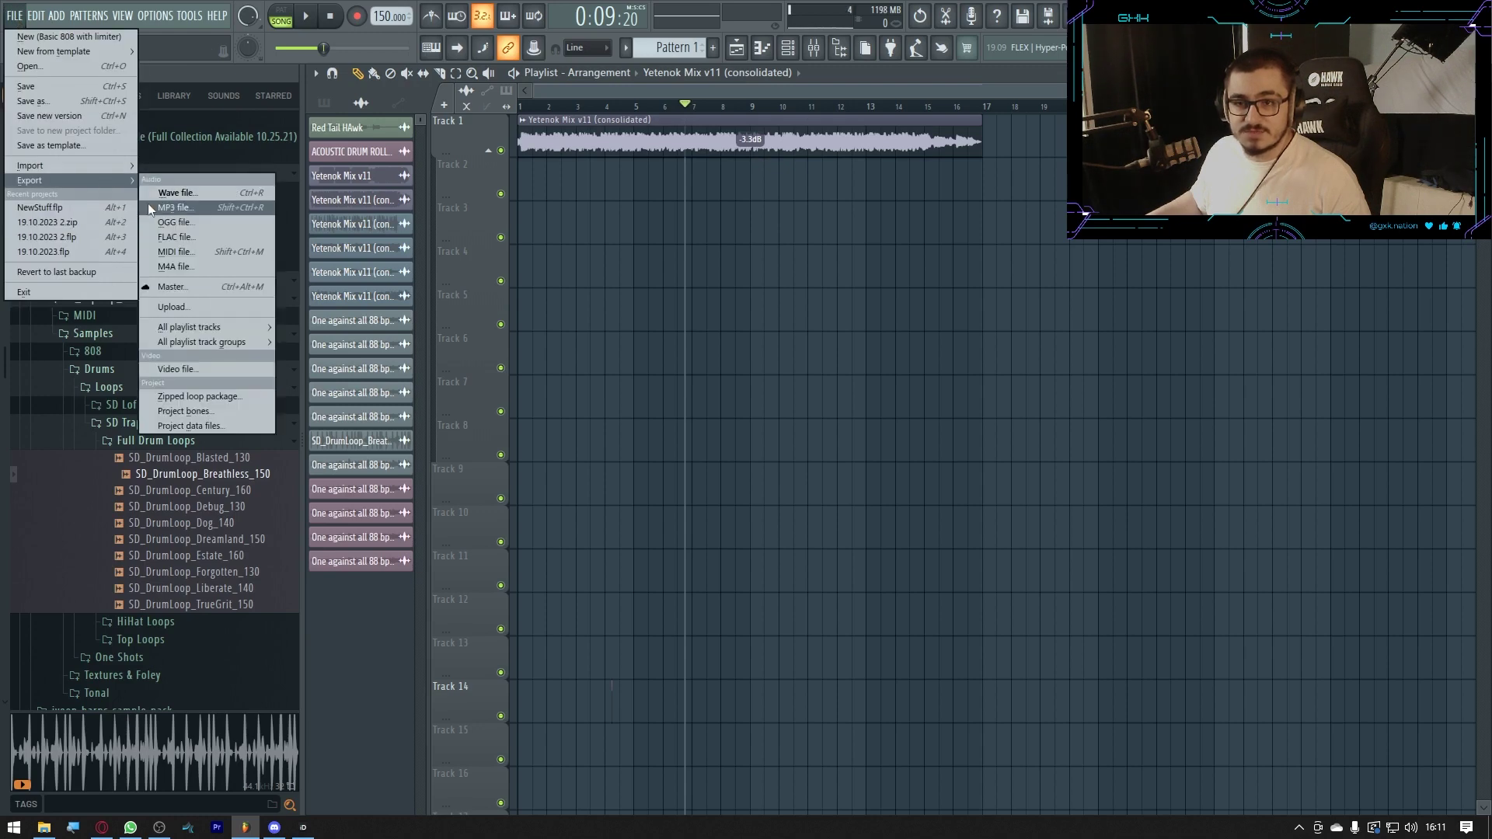
pyautogui.click(223, 289)
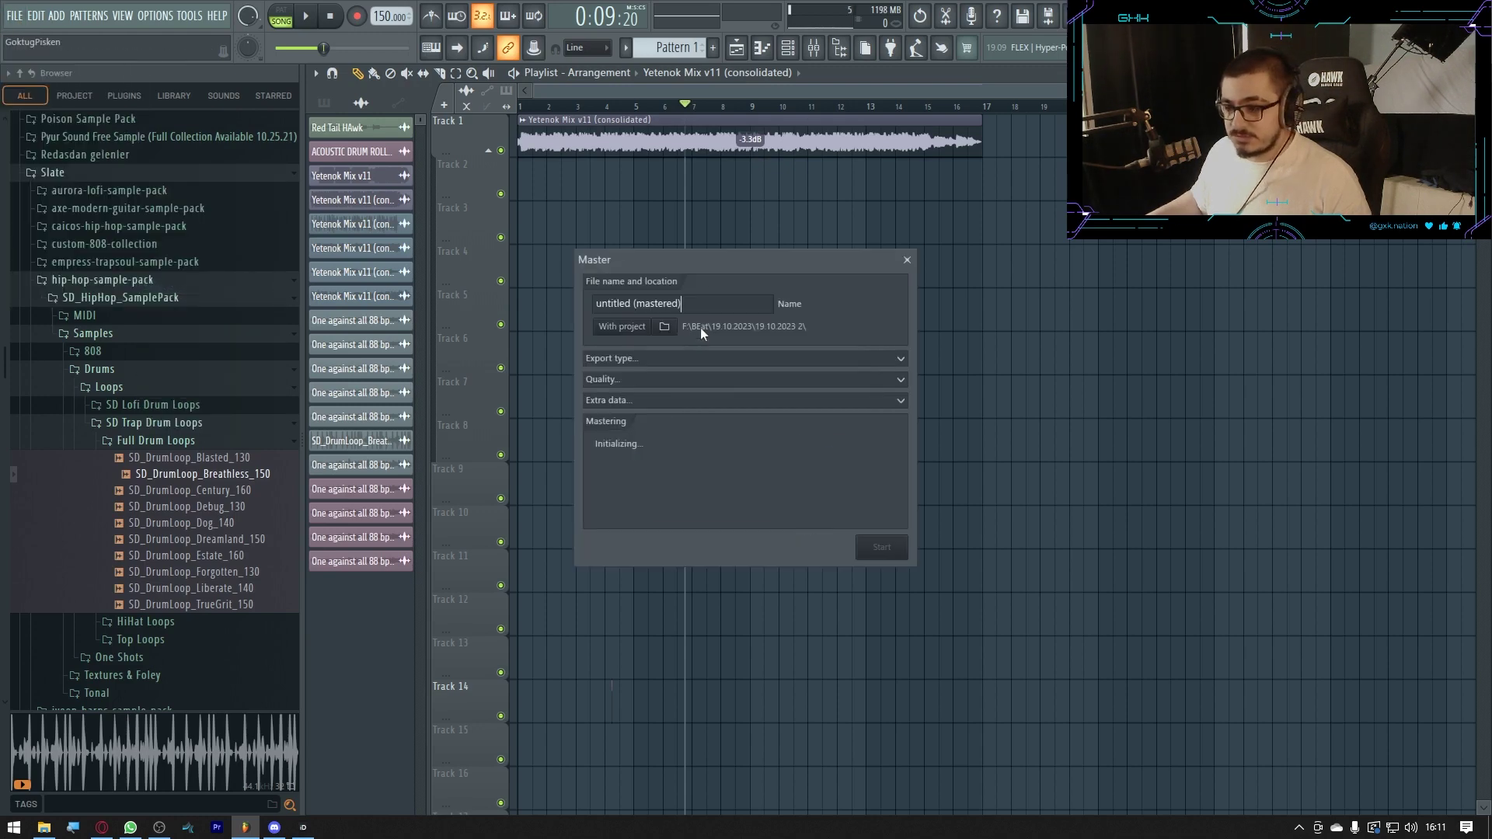
pyautogui.write('Yetenok Deneme')
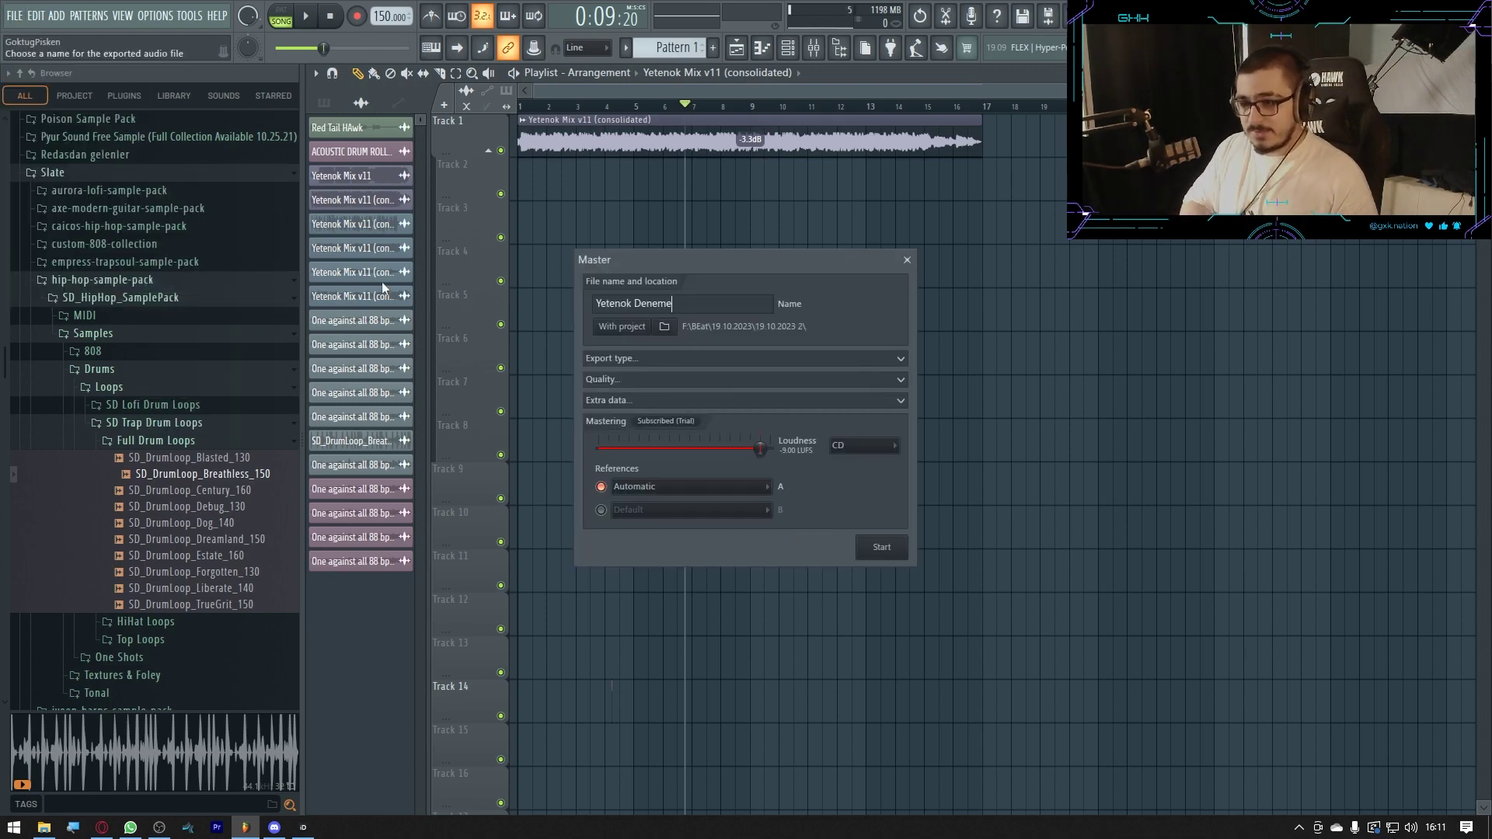
# Expand the export type, quality and extra data settings, and set the resampling to 512-point sinc
pyautogui.click(651, 359)
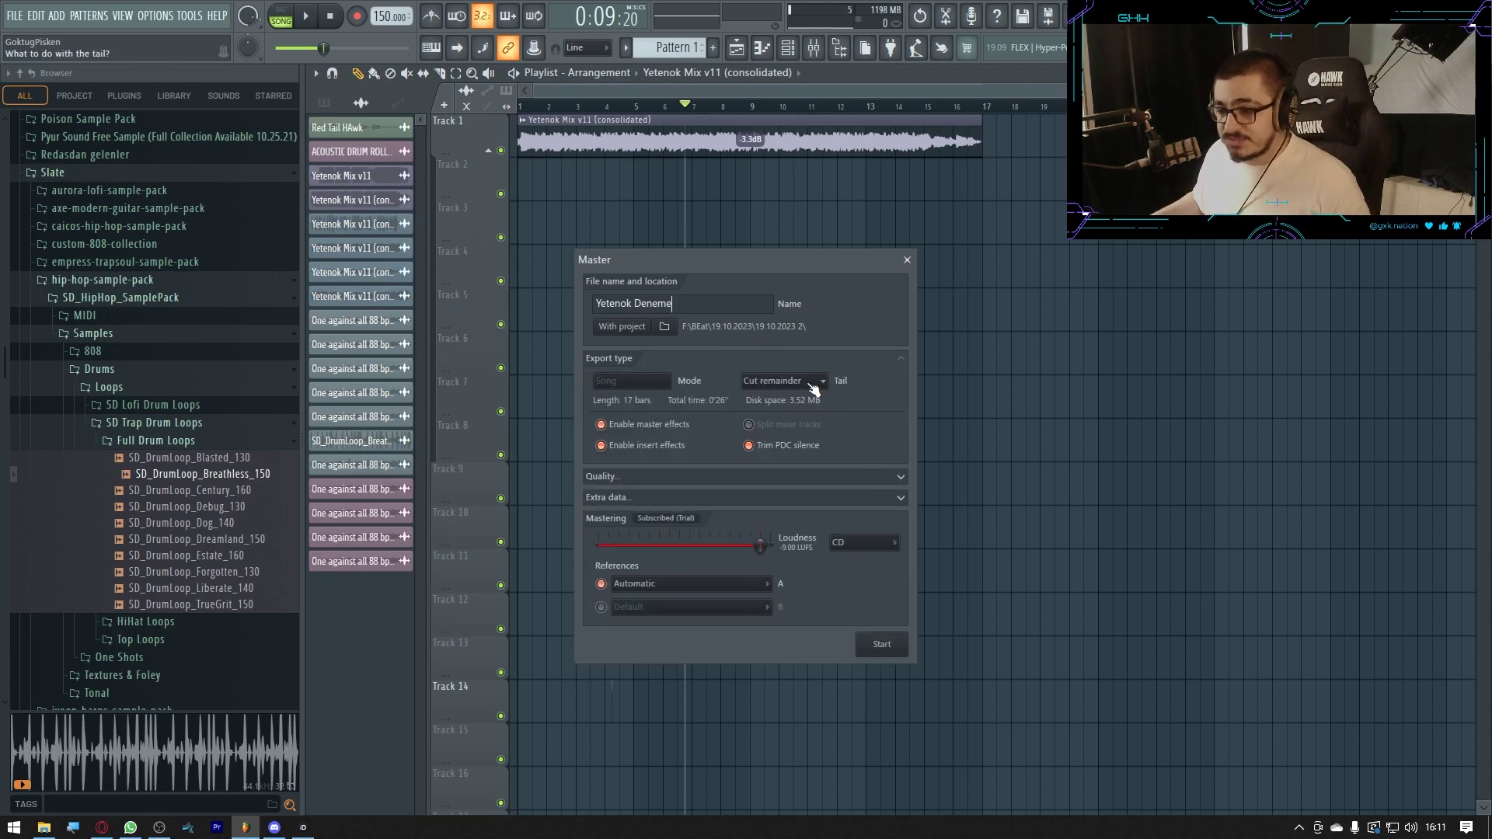
pyautogui.click(697, 479)
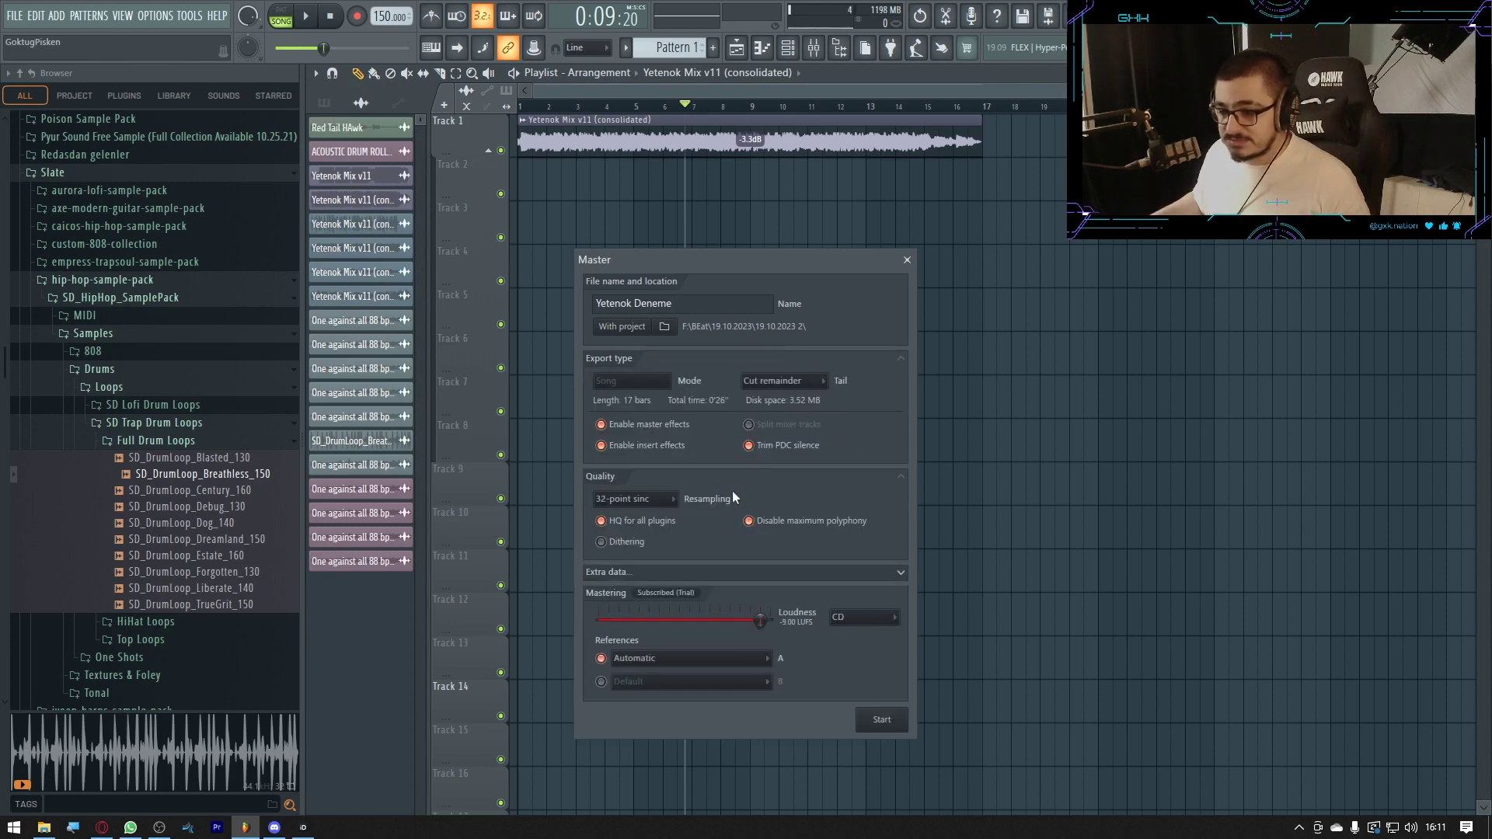
pyautogui.click(659, 499)
pyautogui.click(664, 674)
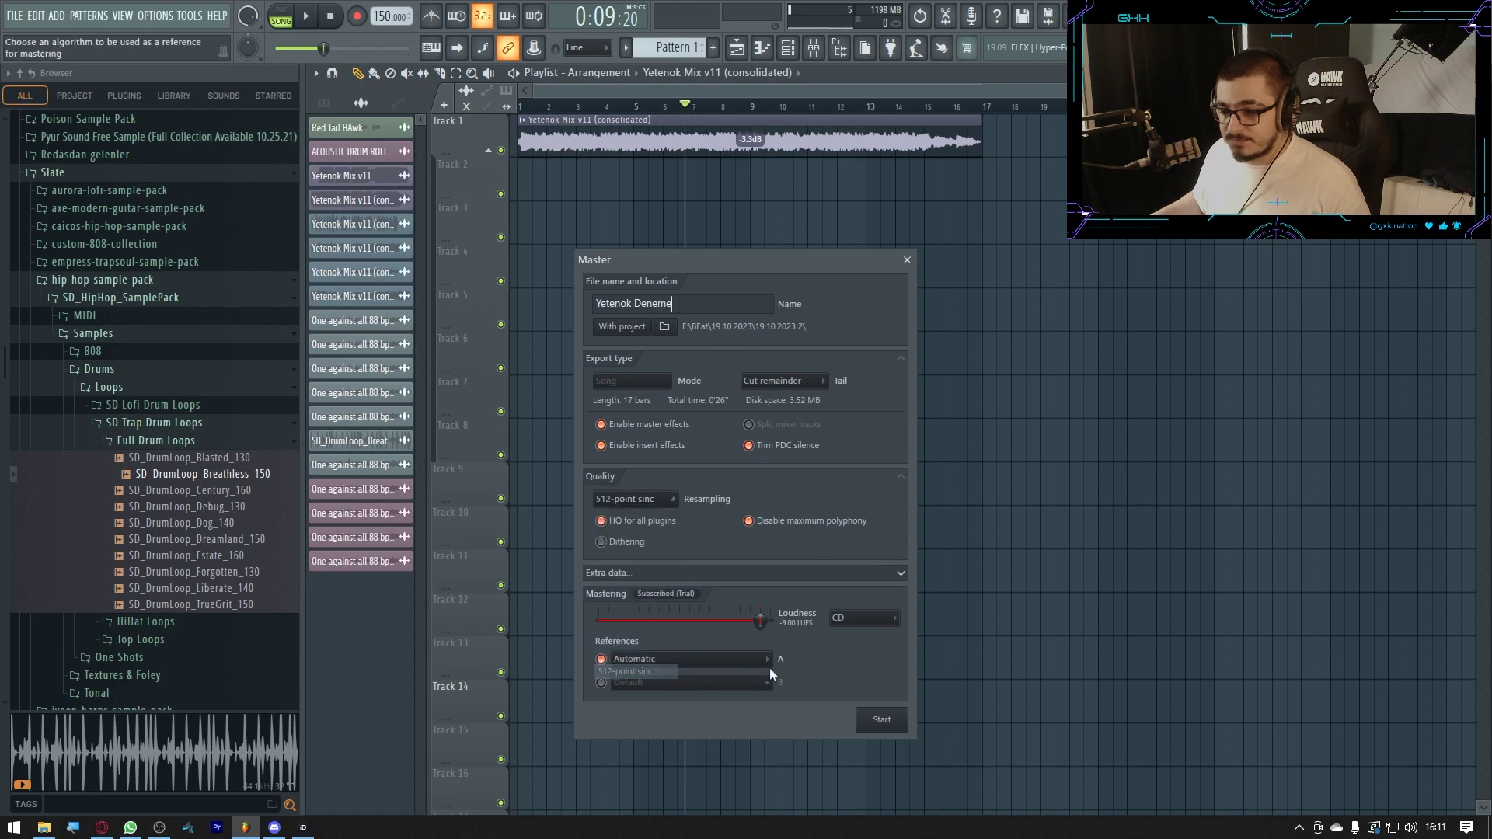
pyautogui.click(711, 579)
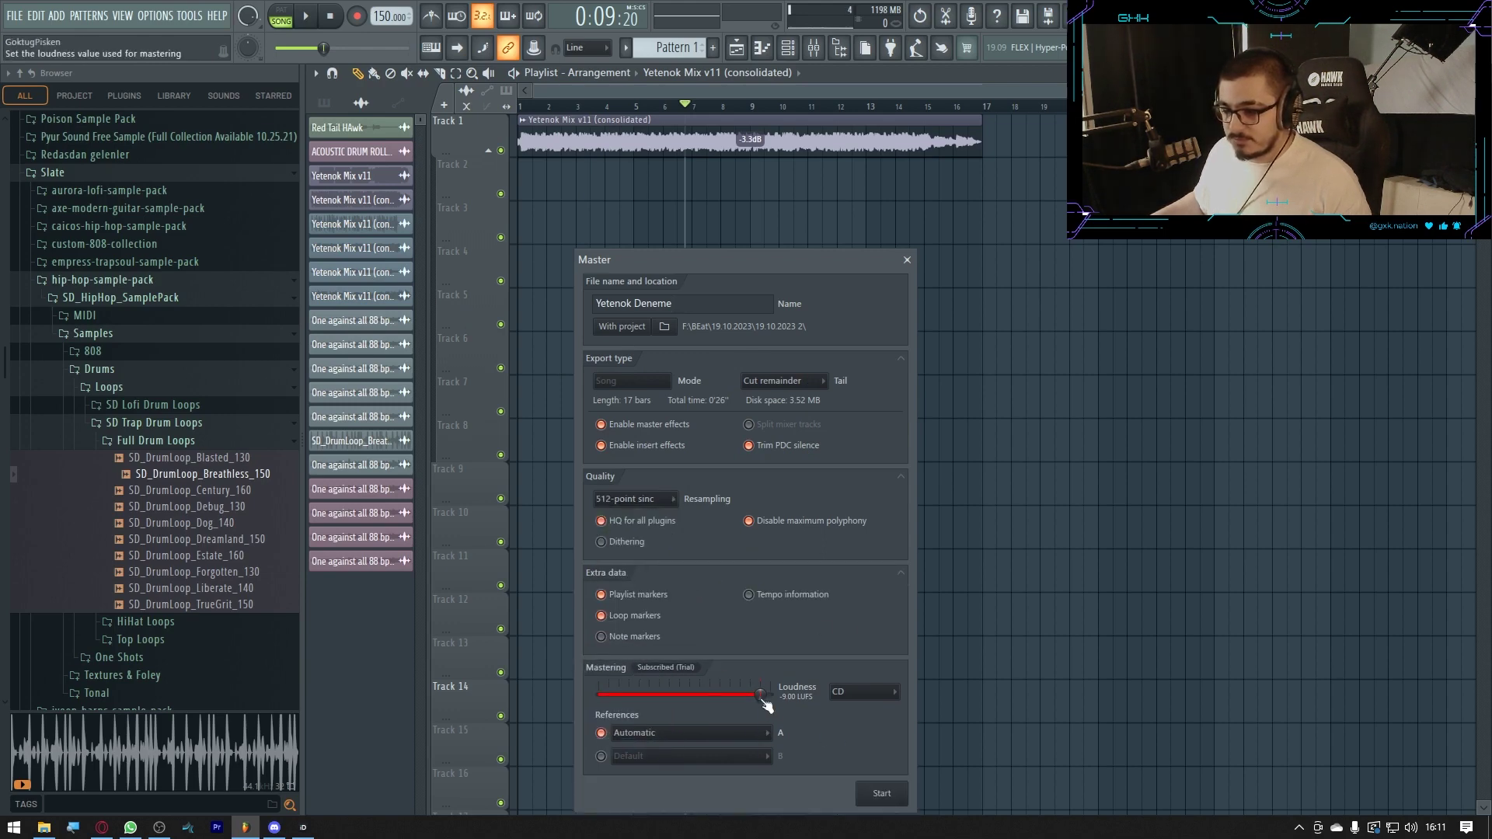
# Set the mastering loudness preset to Custom with a target of -9.00 LUFS
pyautogui.click(878, 691)
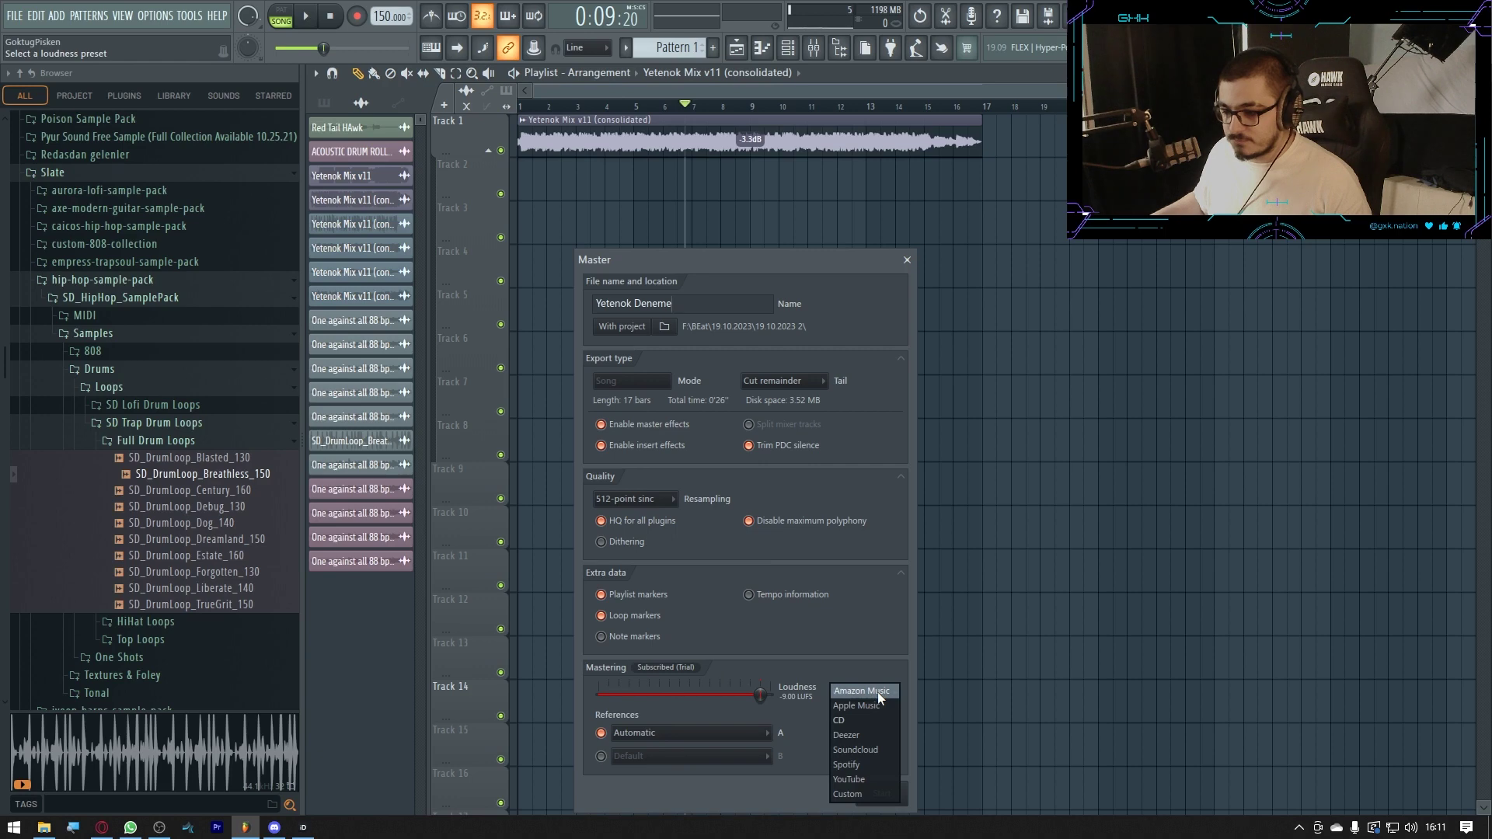
pyautogui.click(893, 765)
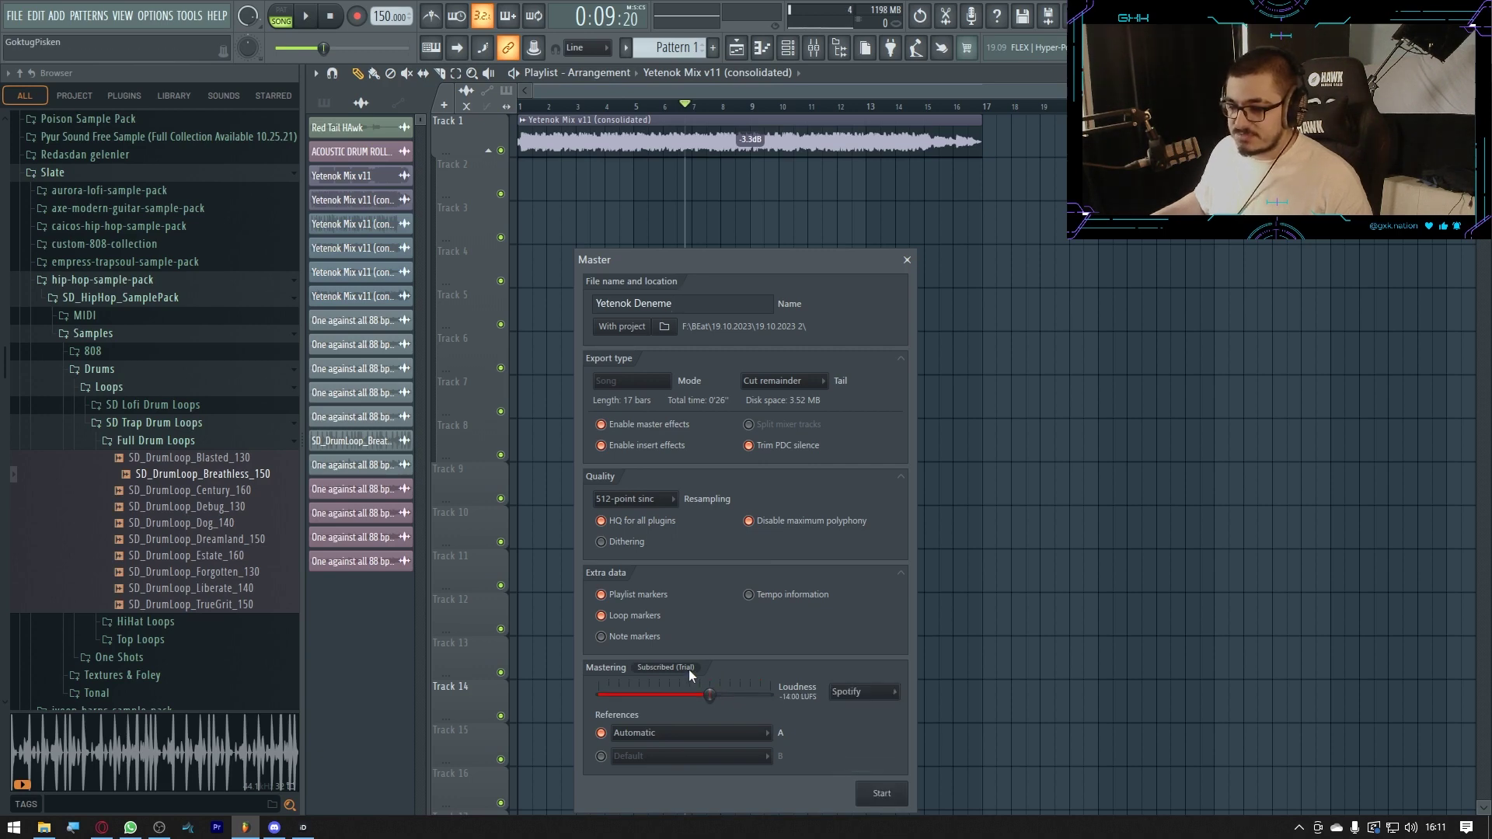
pyautogui.click(870, 693)
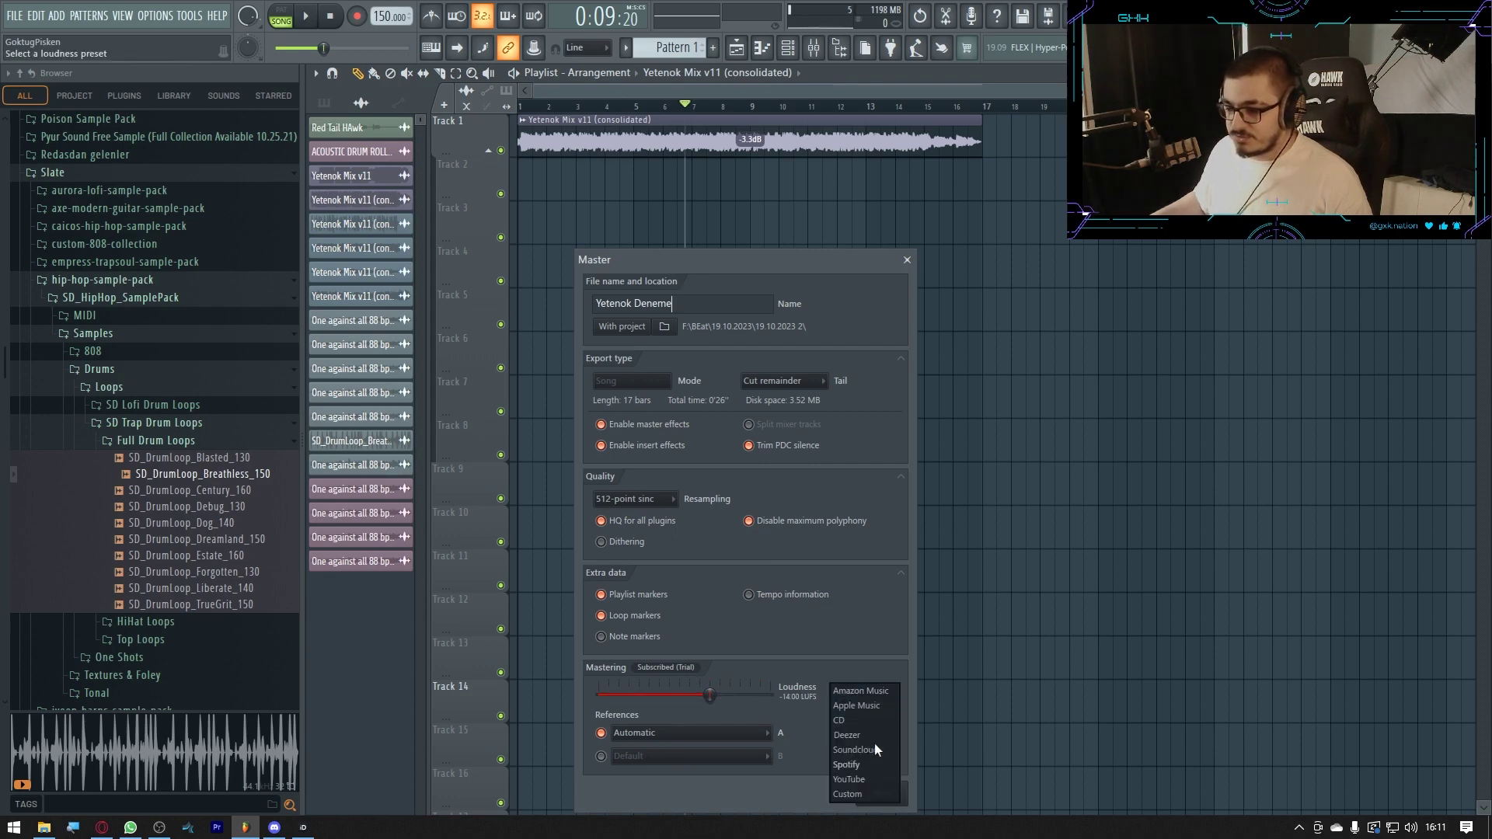
pyautogui.click(847, 794)
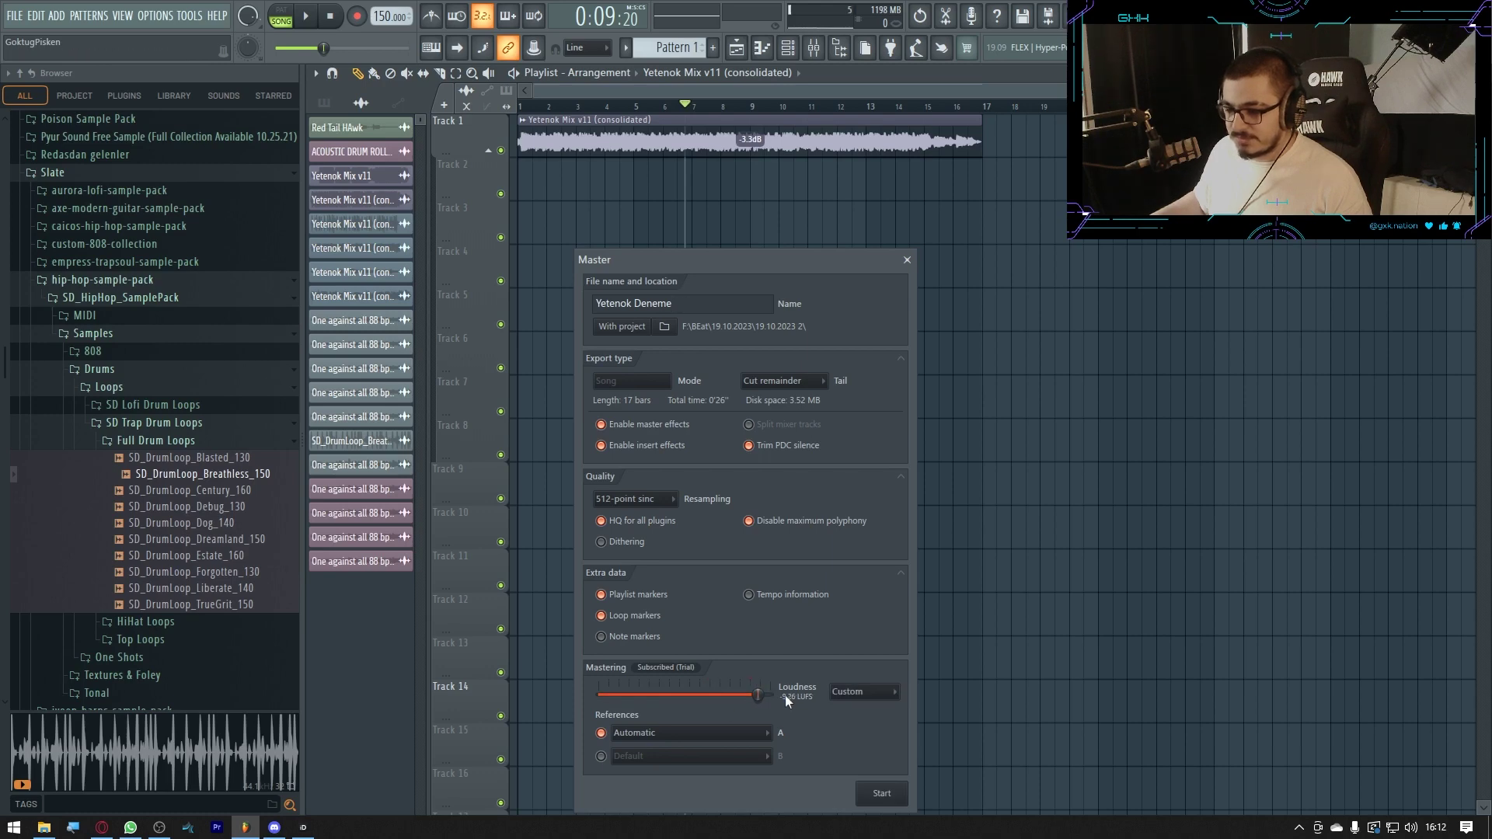
pyautogui.moveTo(791, 697); pyautogui.dragTo(800, 697)
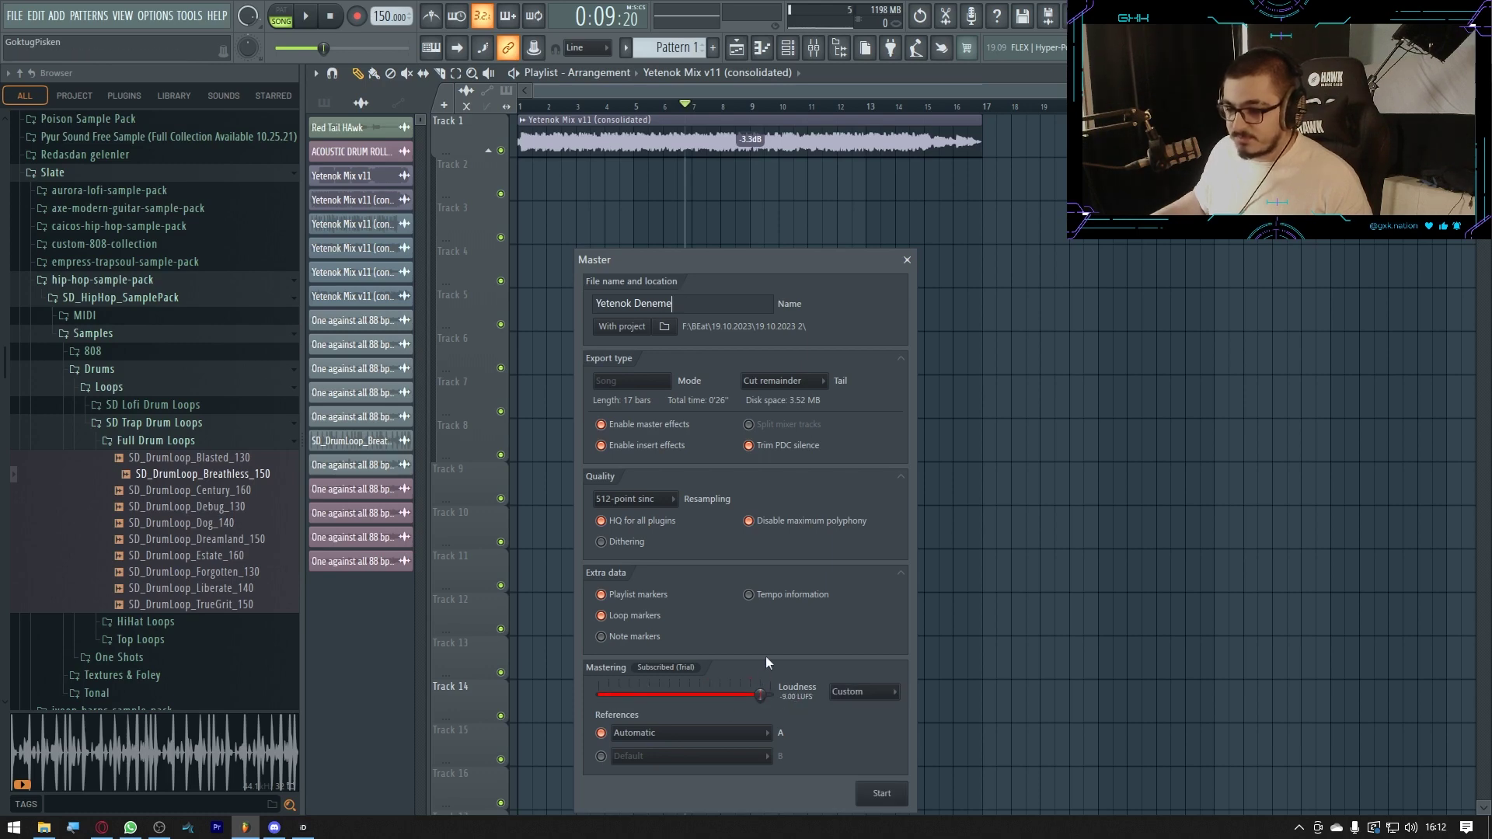
pyautogui.click(601, 757)
pyautogui.click(645, 755)
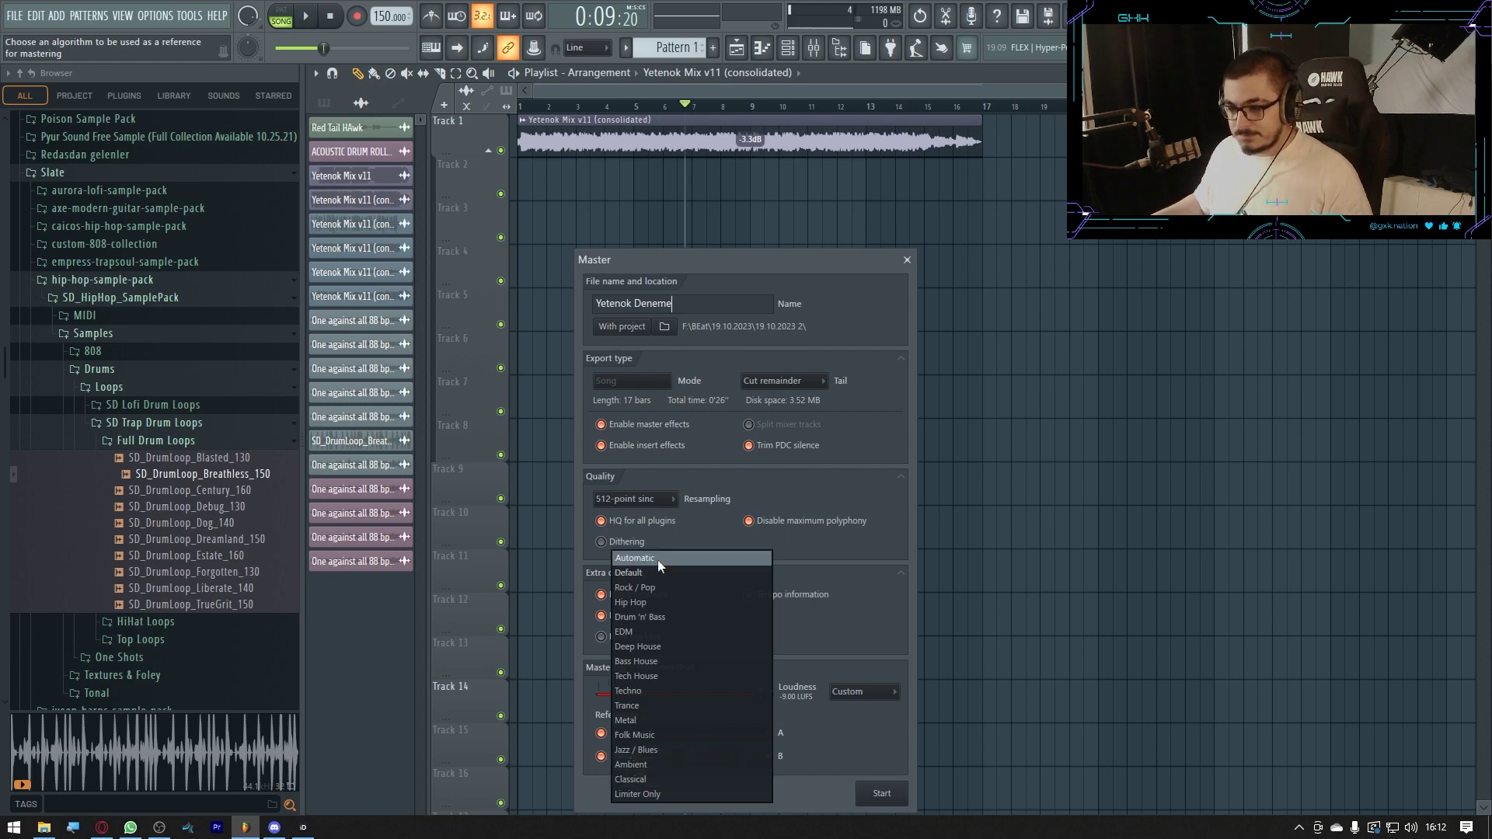
pyautogui.click(776, 769)
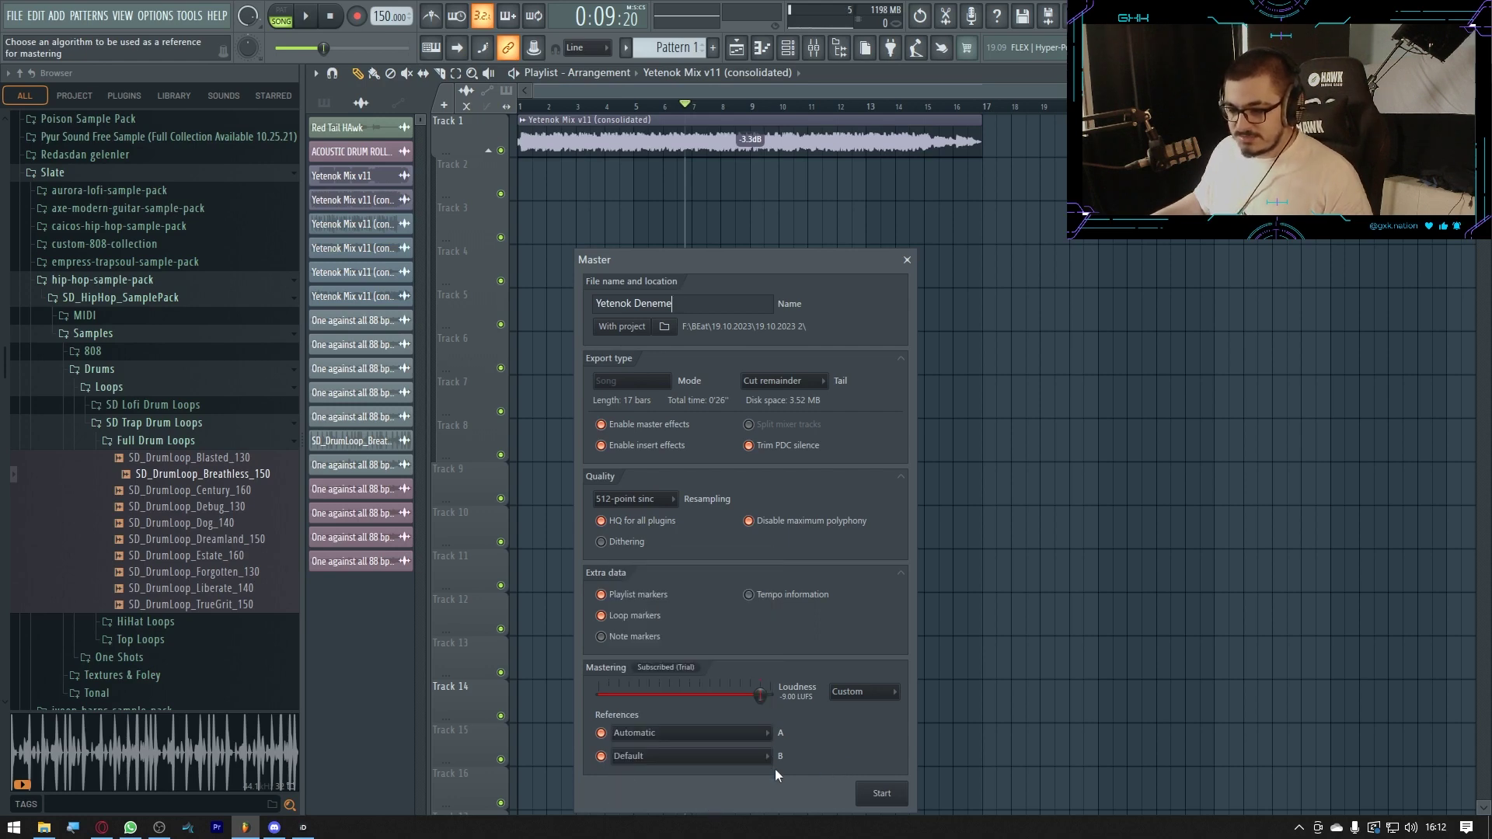
pyautogui.click(601, 756)
# Set mastering reference A to Hip Hop and start the mastering
pyautogui.moveTo(812, 261); pyautogui.dragTo(723, 108)
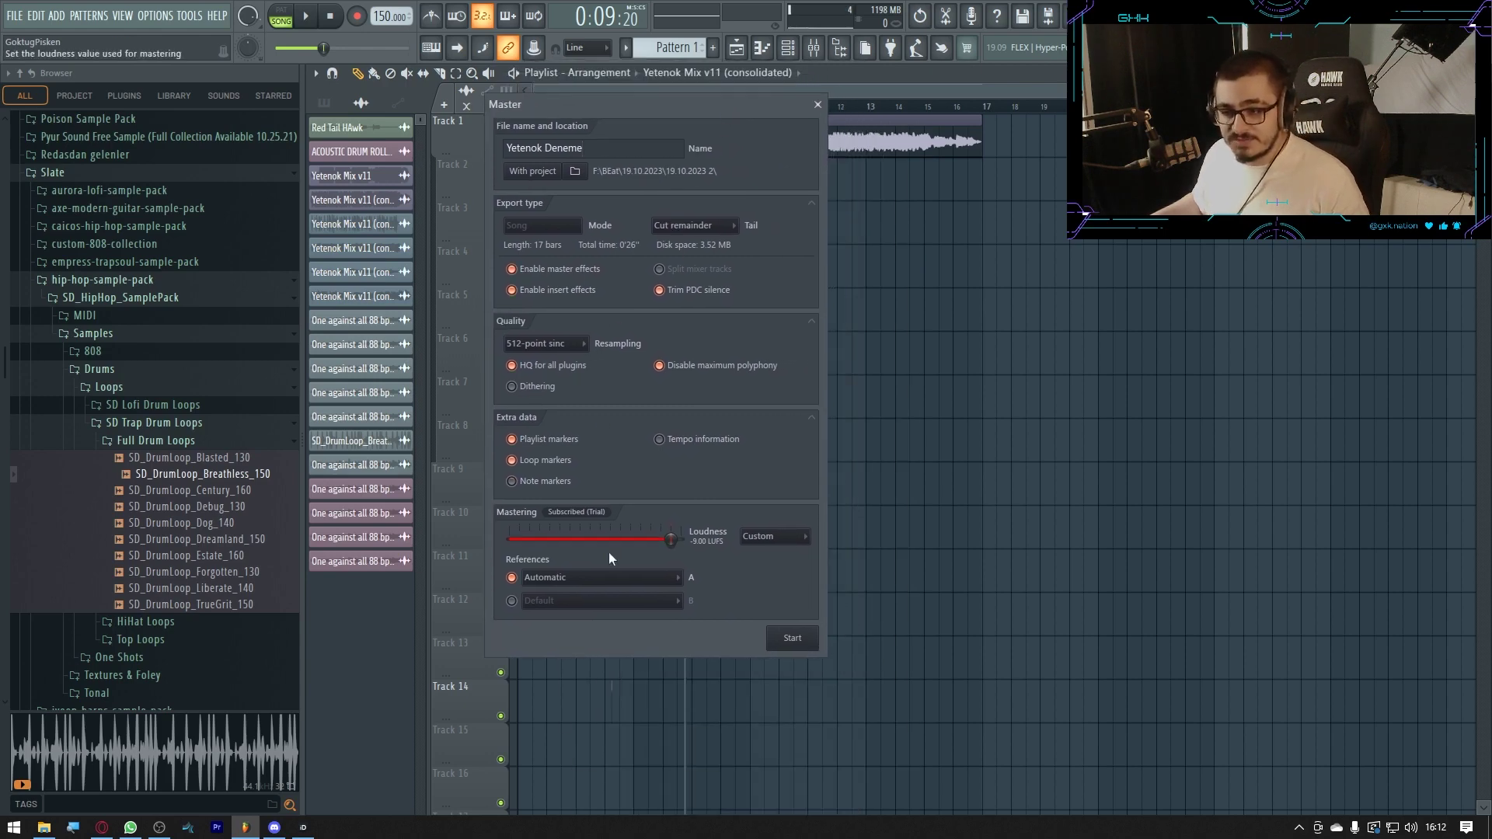
pyautogui.click(599, 577)
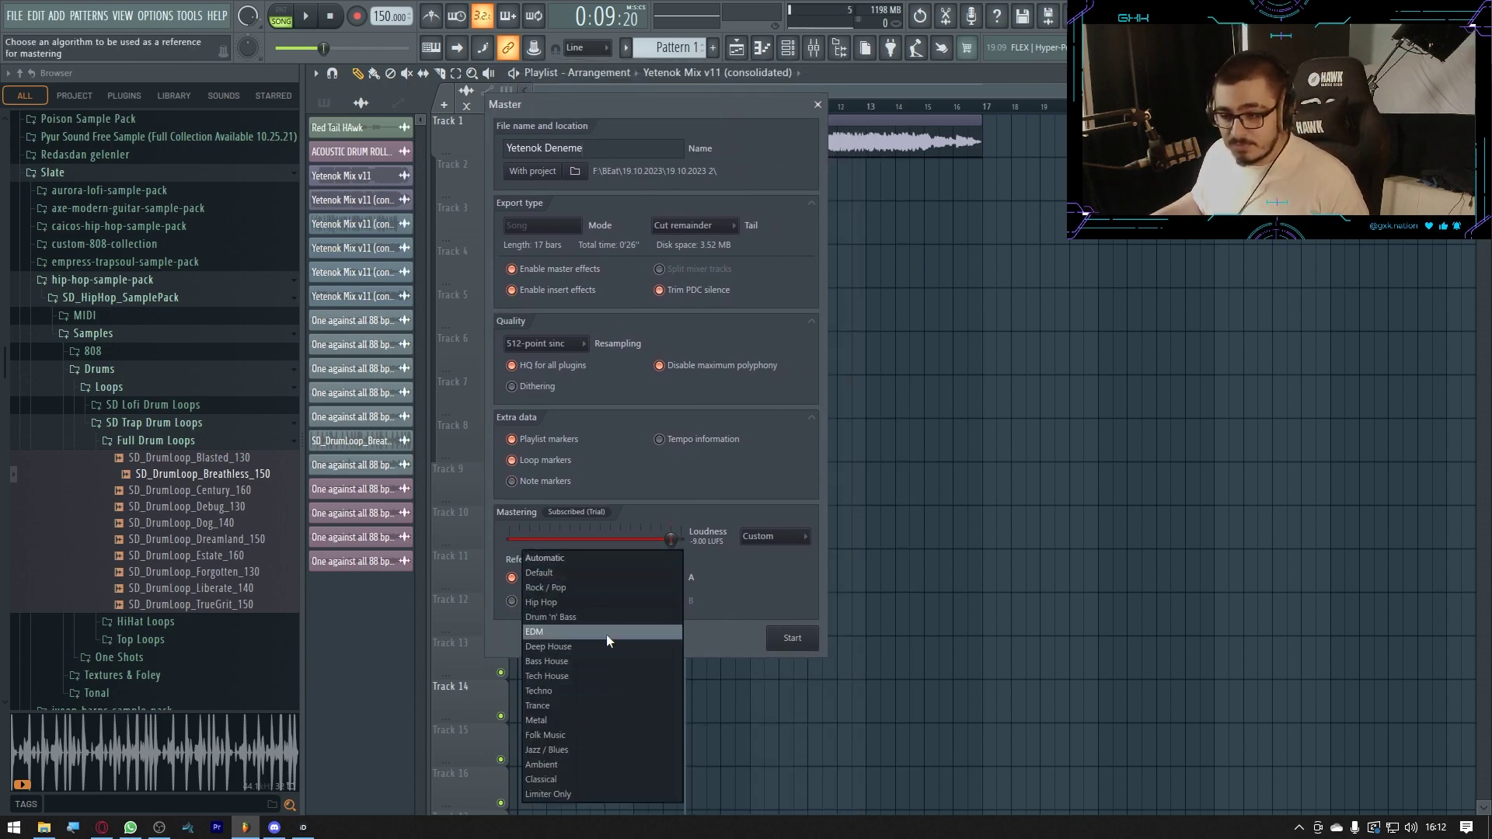
pyautogui.click(580, 606)
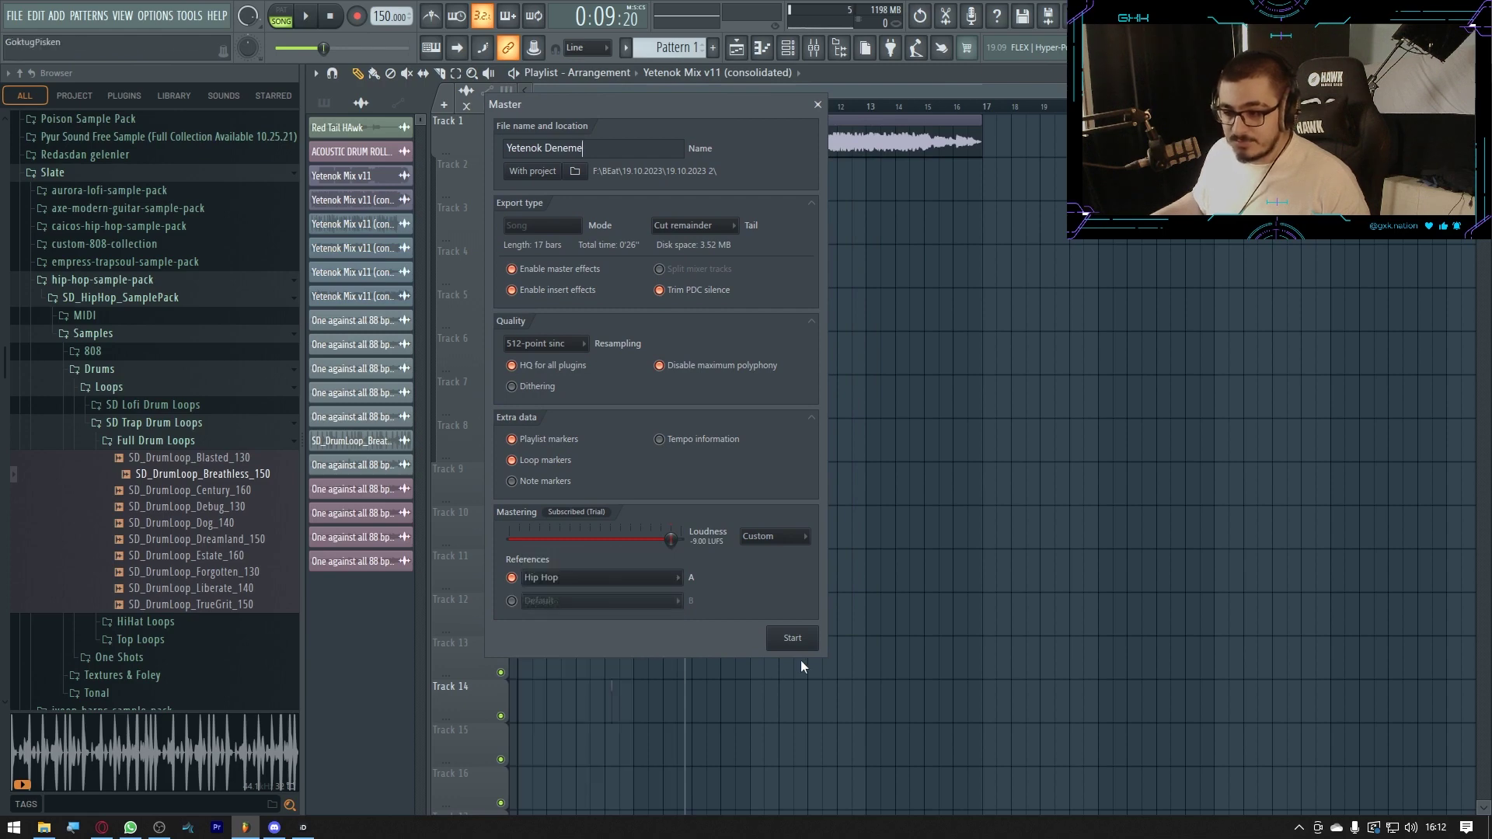
pyautogui.click(806, 636)
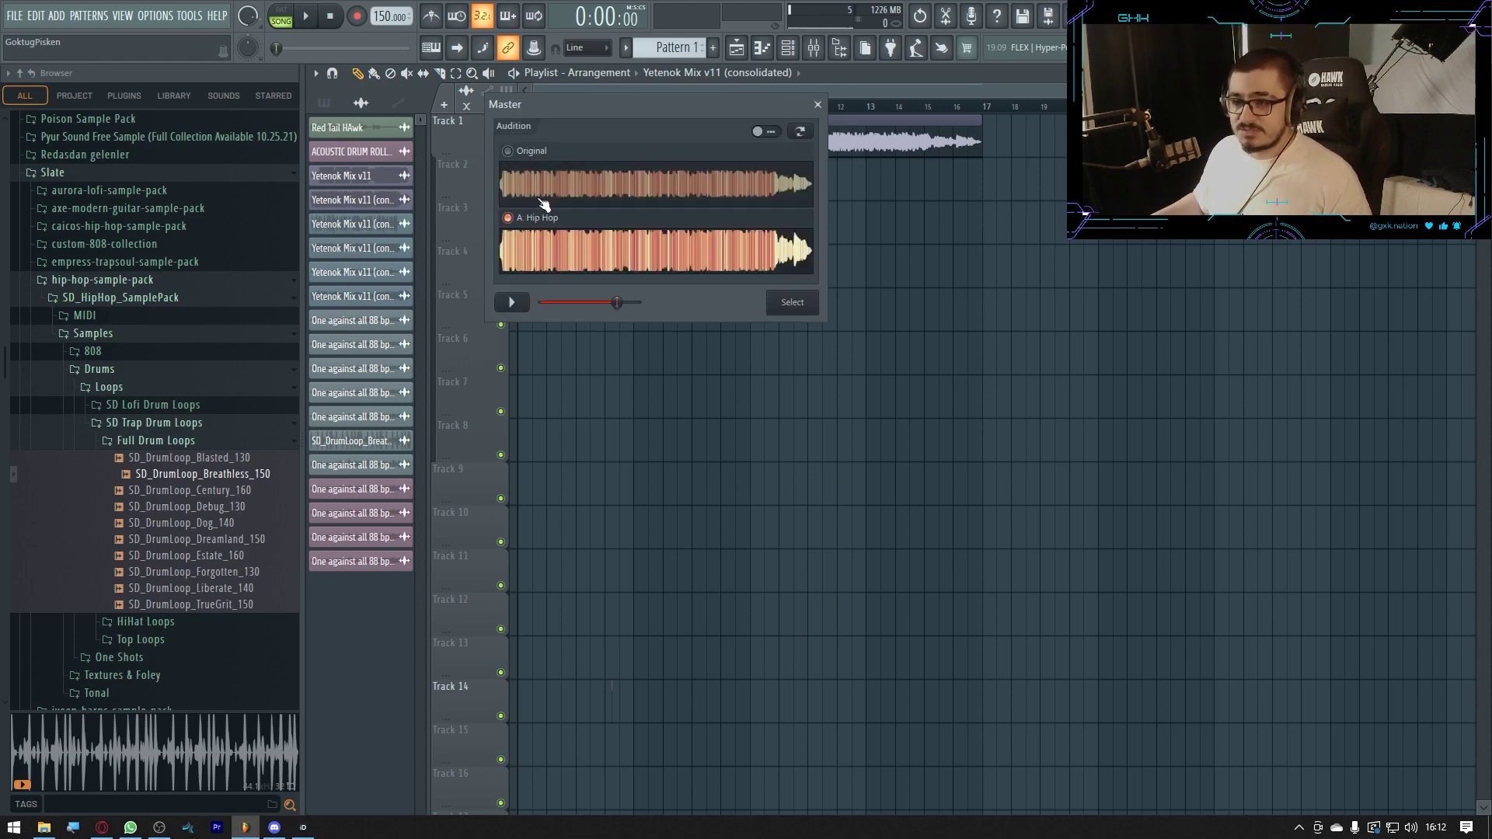
# Audition the original mix and the Hip Hop master in turn
pyautogui.click(510, 151)
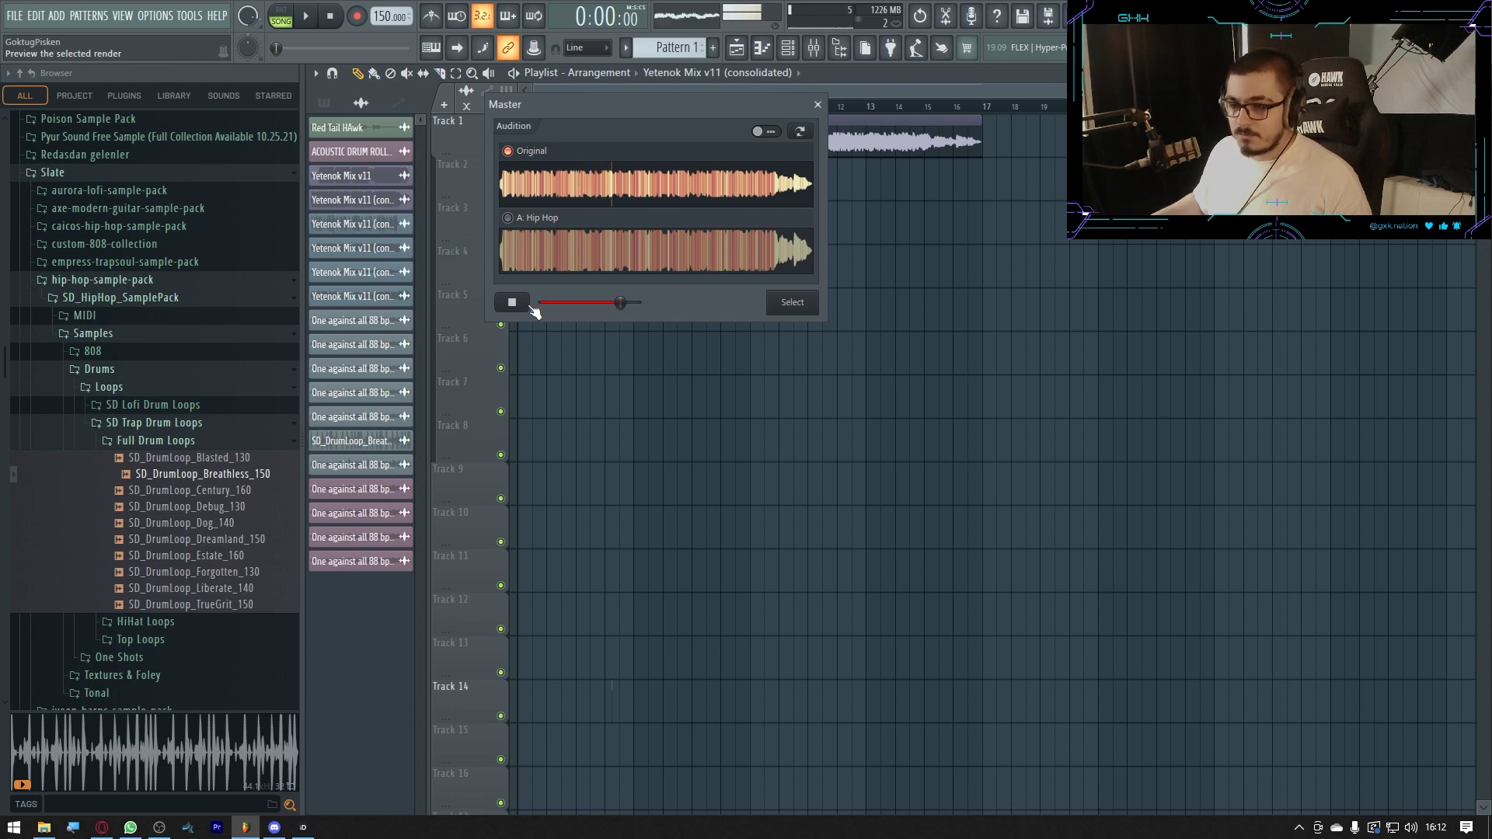
pyautogui.click(515, 305)
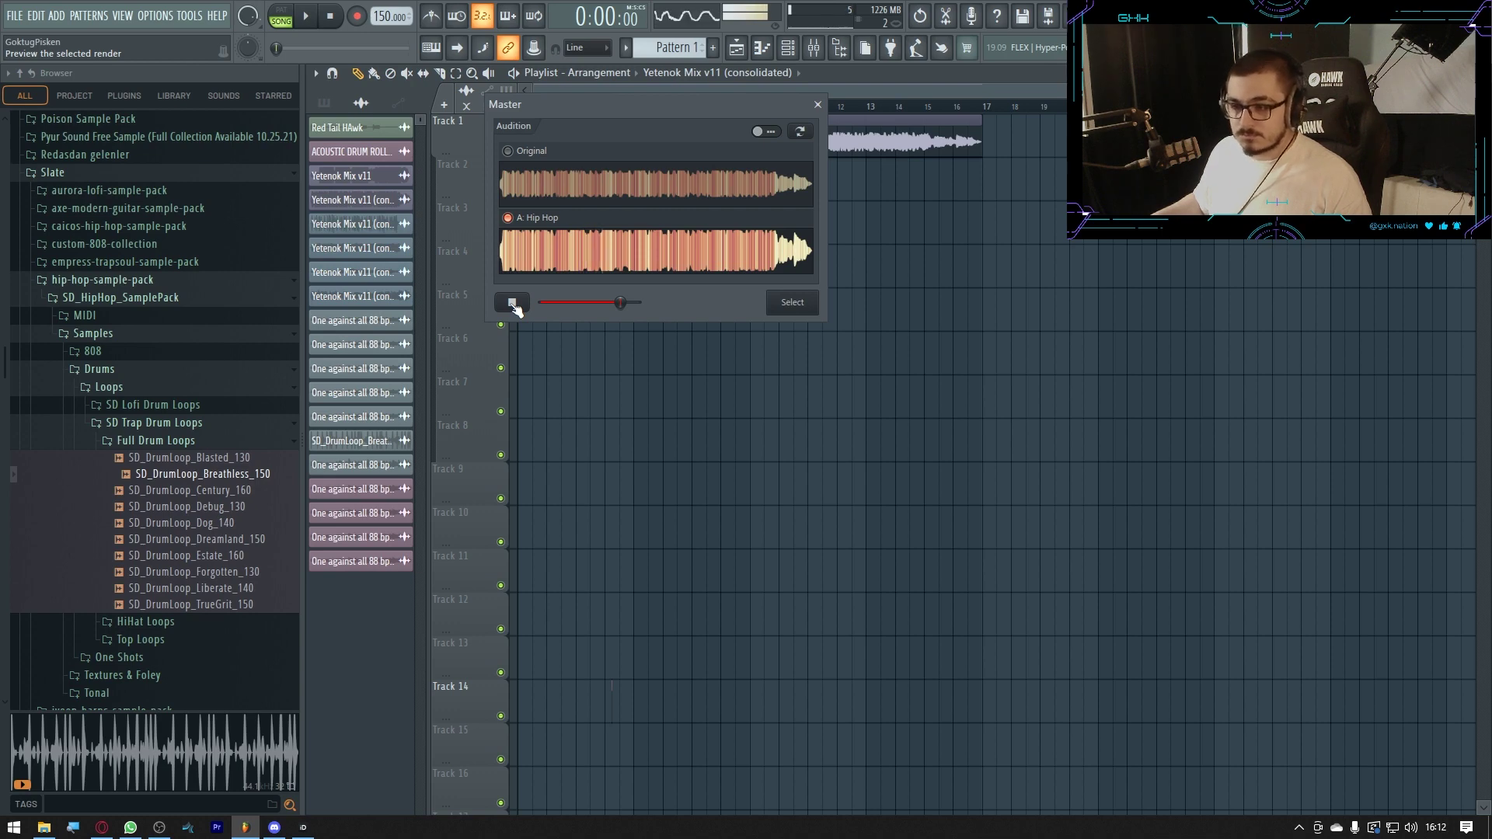
pyautogui.click(513, 303)
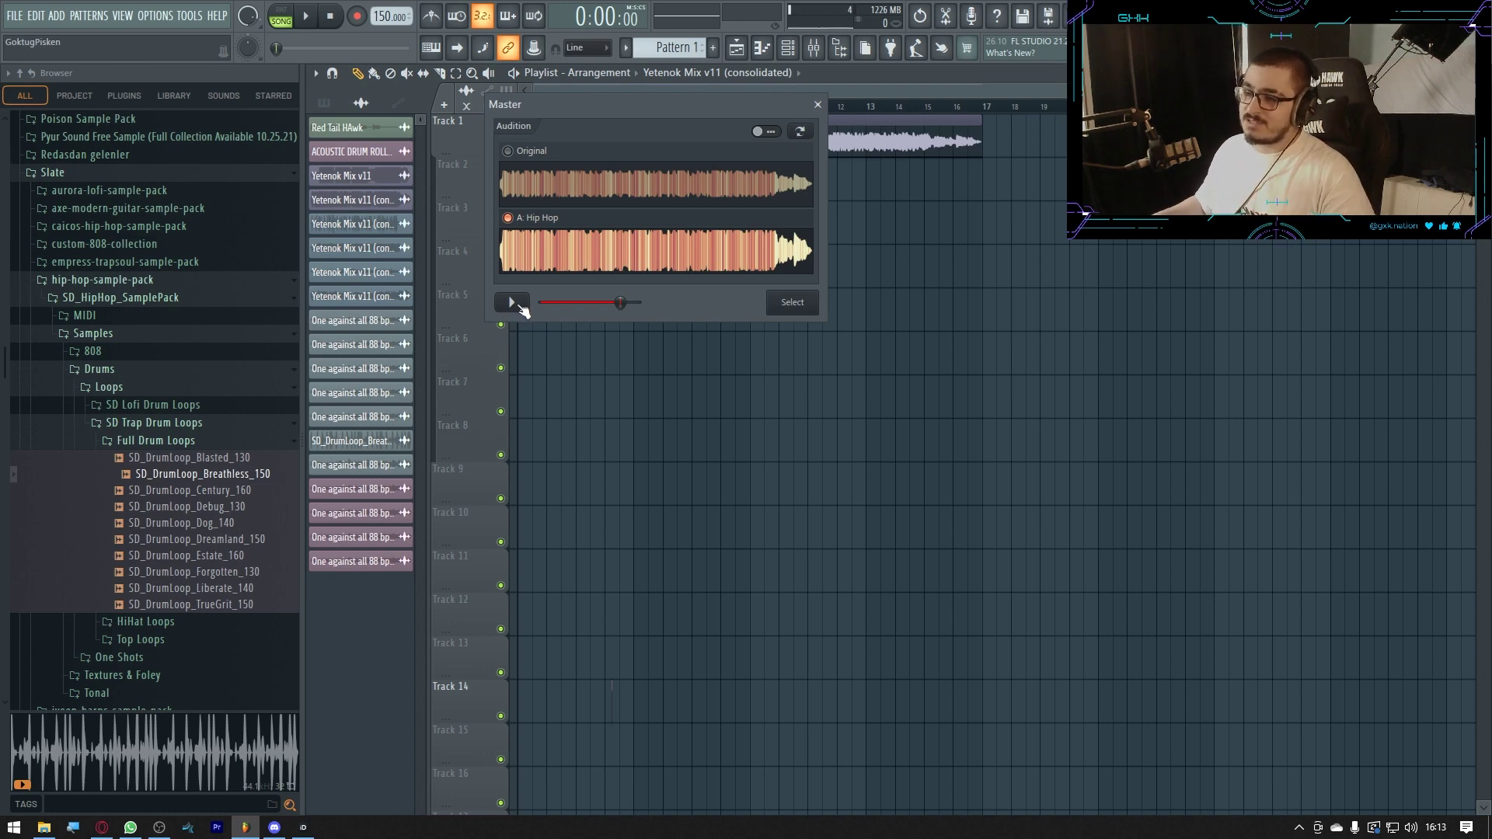
pyautogui.click(519, 305)
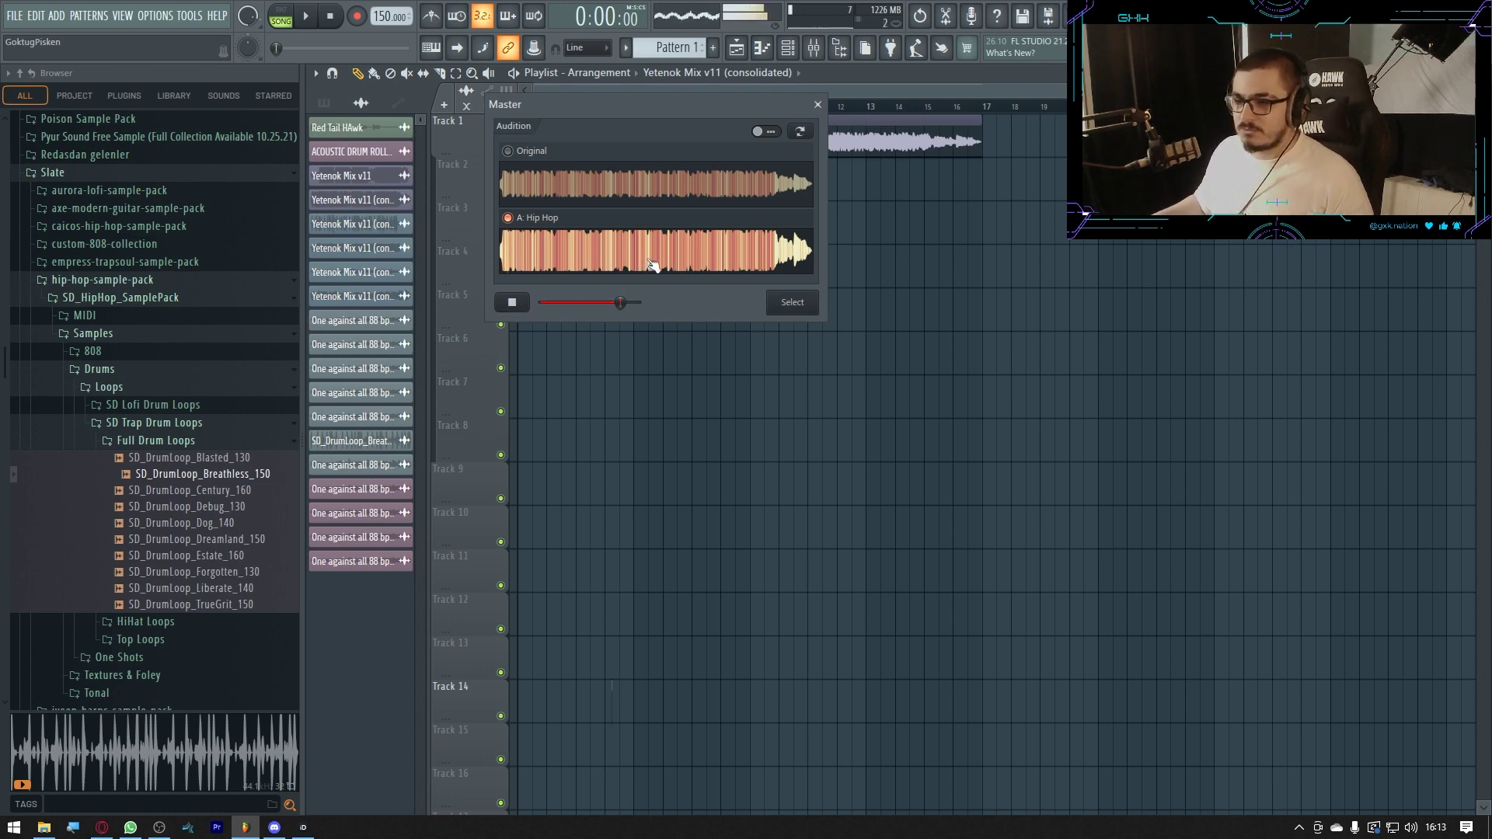
pyautogui.click(512, 302)
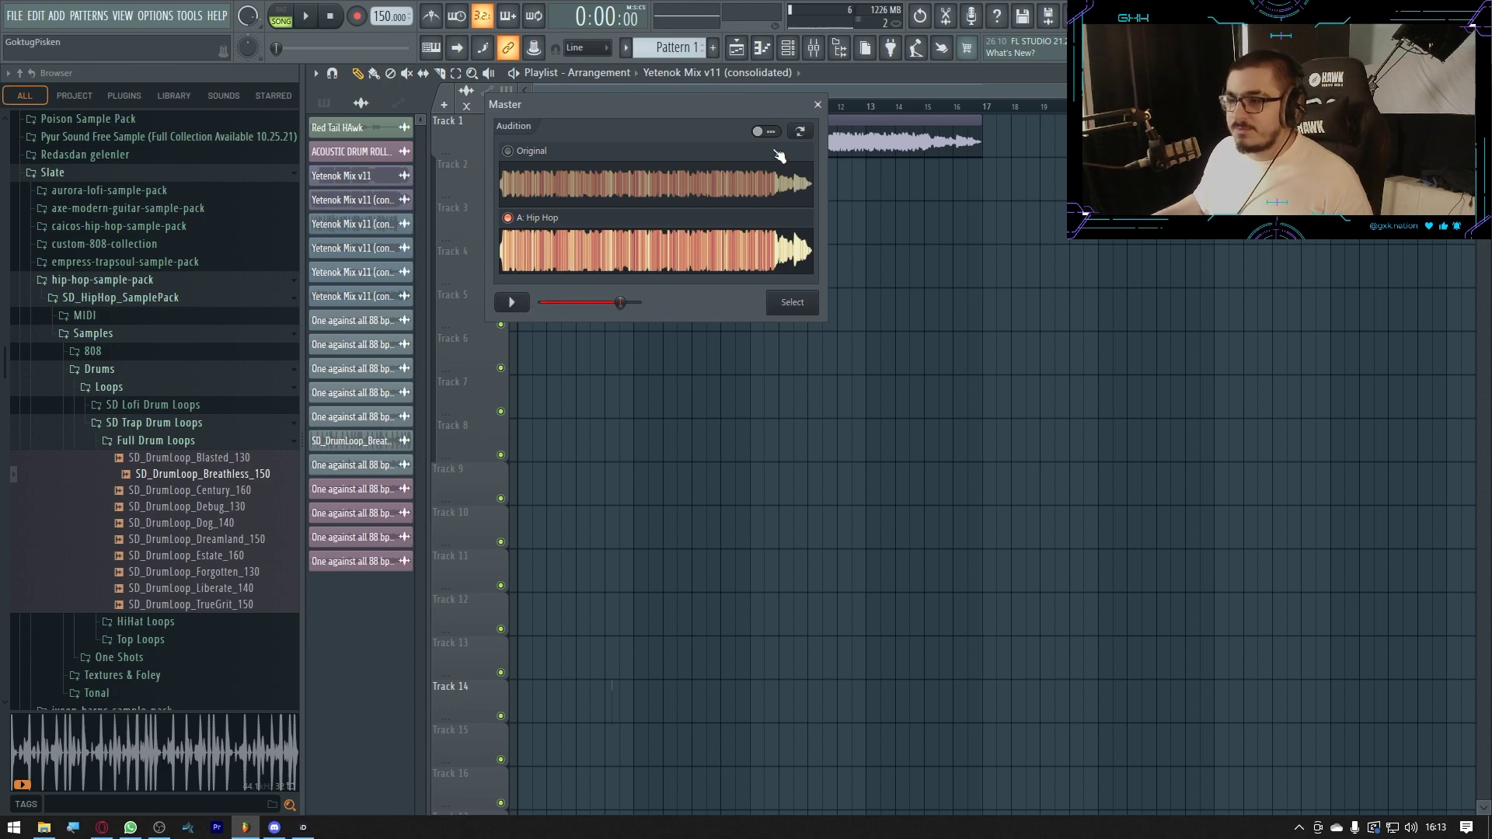
# Try the audition's view toggle and cycle the selection between the original and the Hip Hop master
pyautogui.click(775, 132)
pyautogui.click(774, 133)
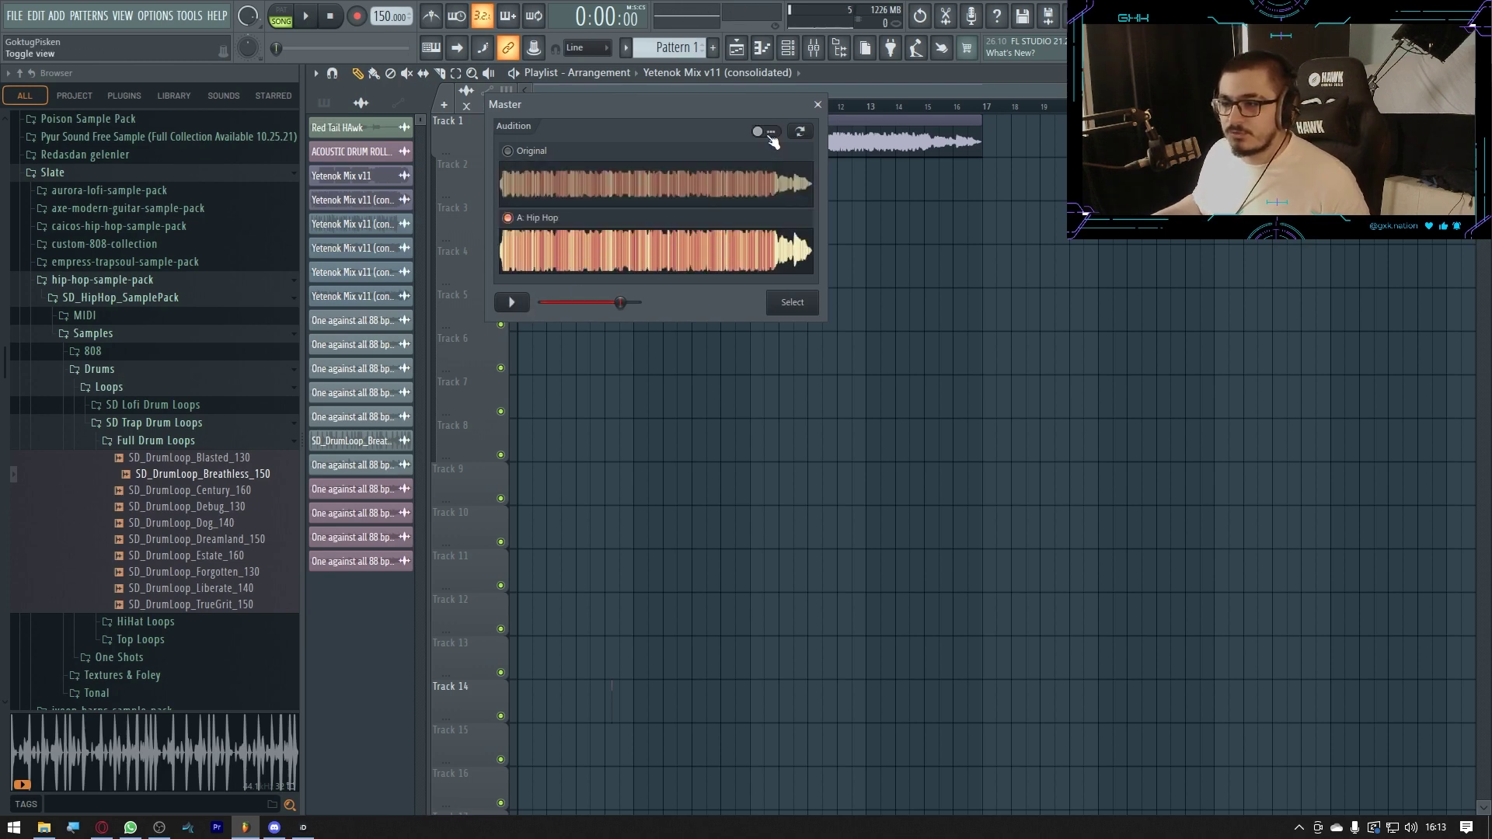
pyautogui.click(775, 133)
pyautogui.click(775, 133)
pyautogui.click(803, 134)
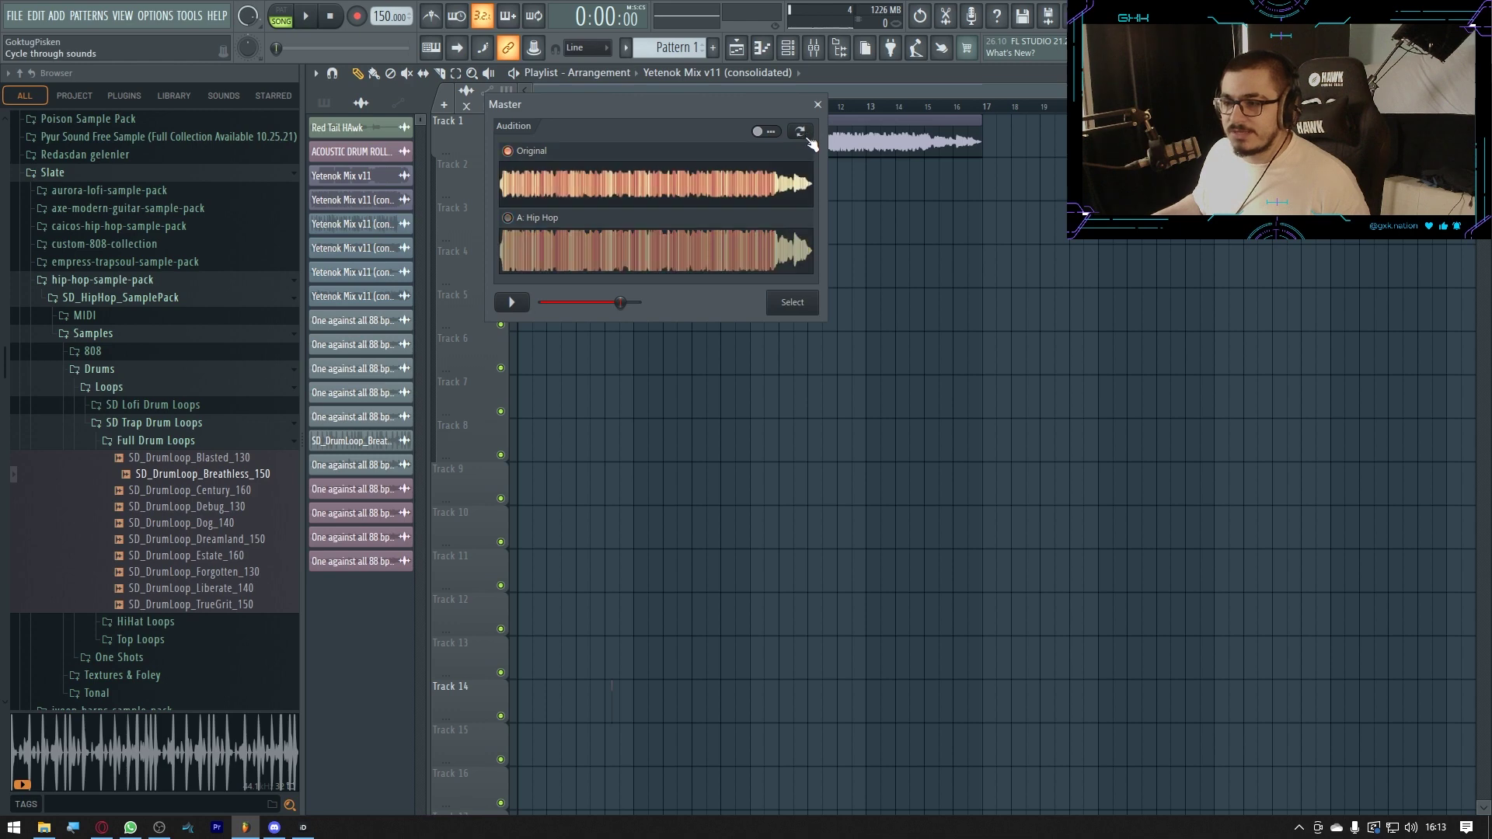
pyautogui.click(803, 134)
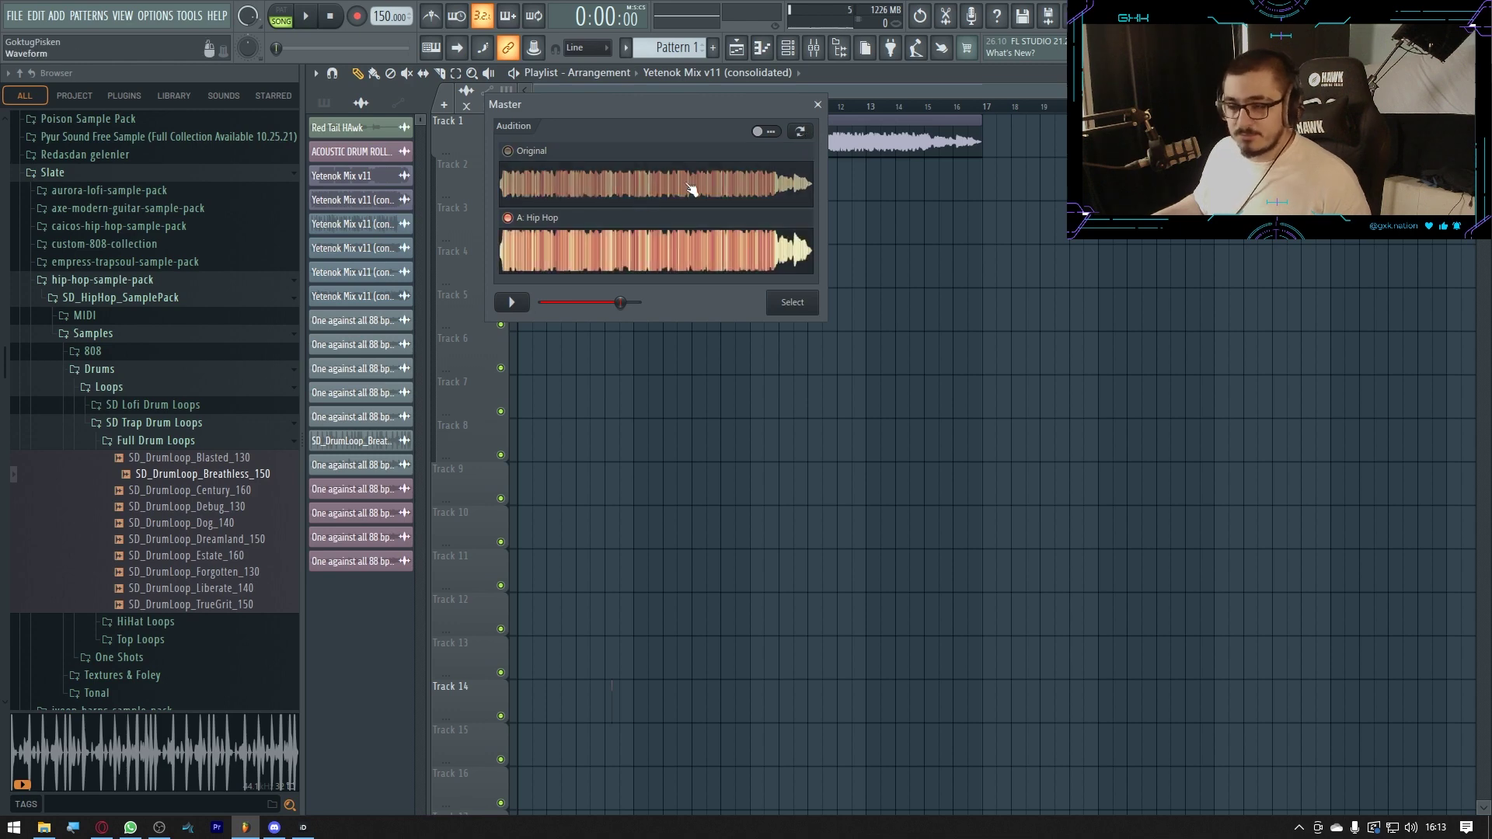
# Compare the Hip Hop master with the original during playback, and check the single-waveform view
pyautogui.press('space')
pyautogui.click(803, 134)
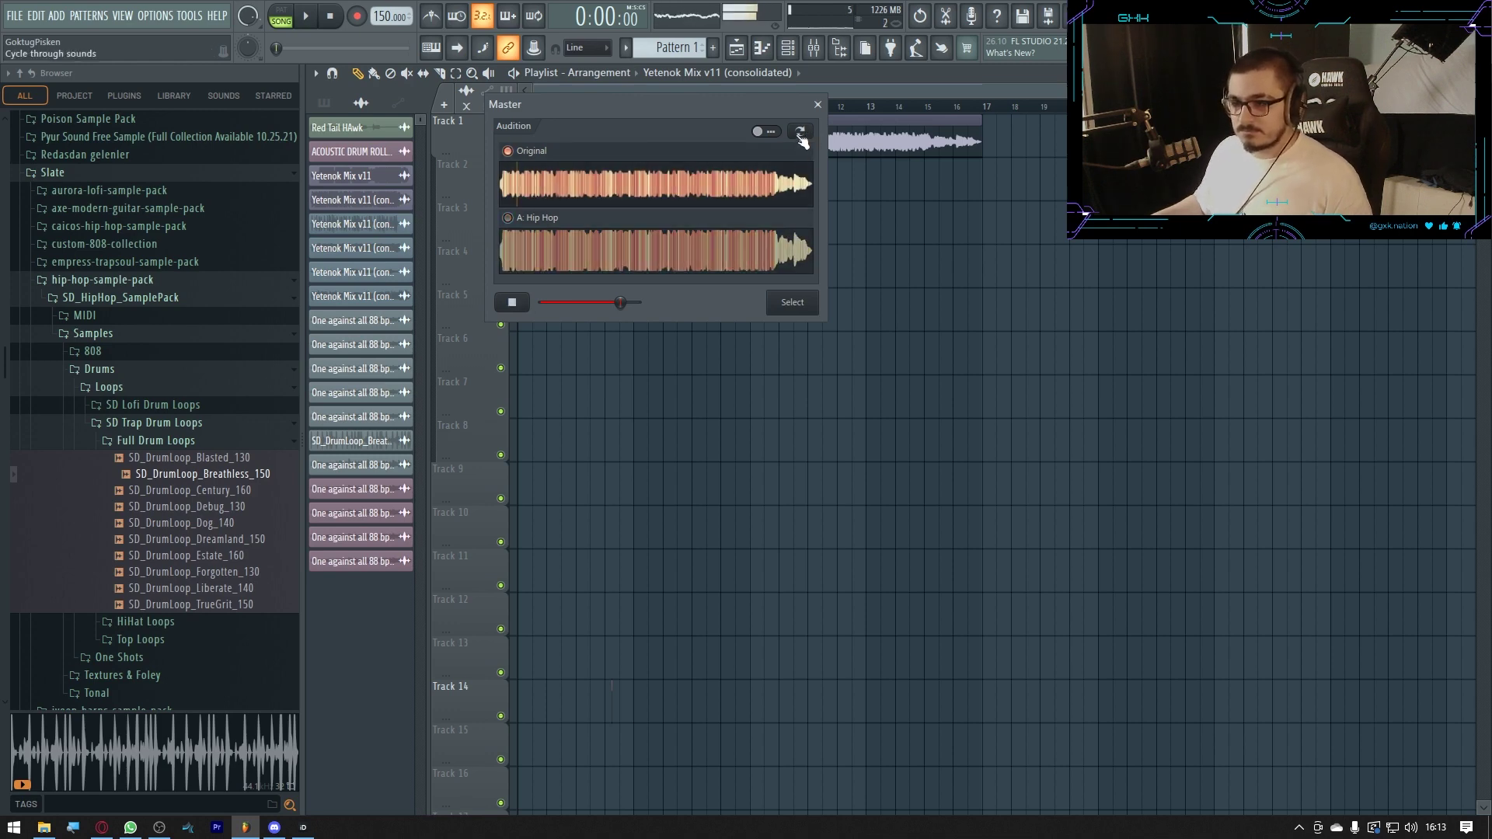
pyautogui.click(803, 135)
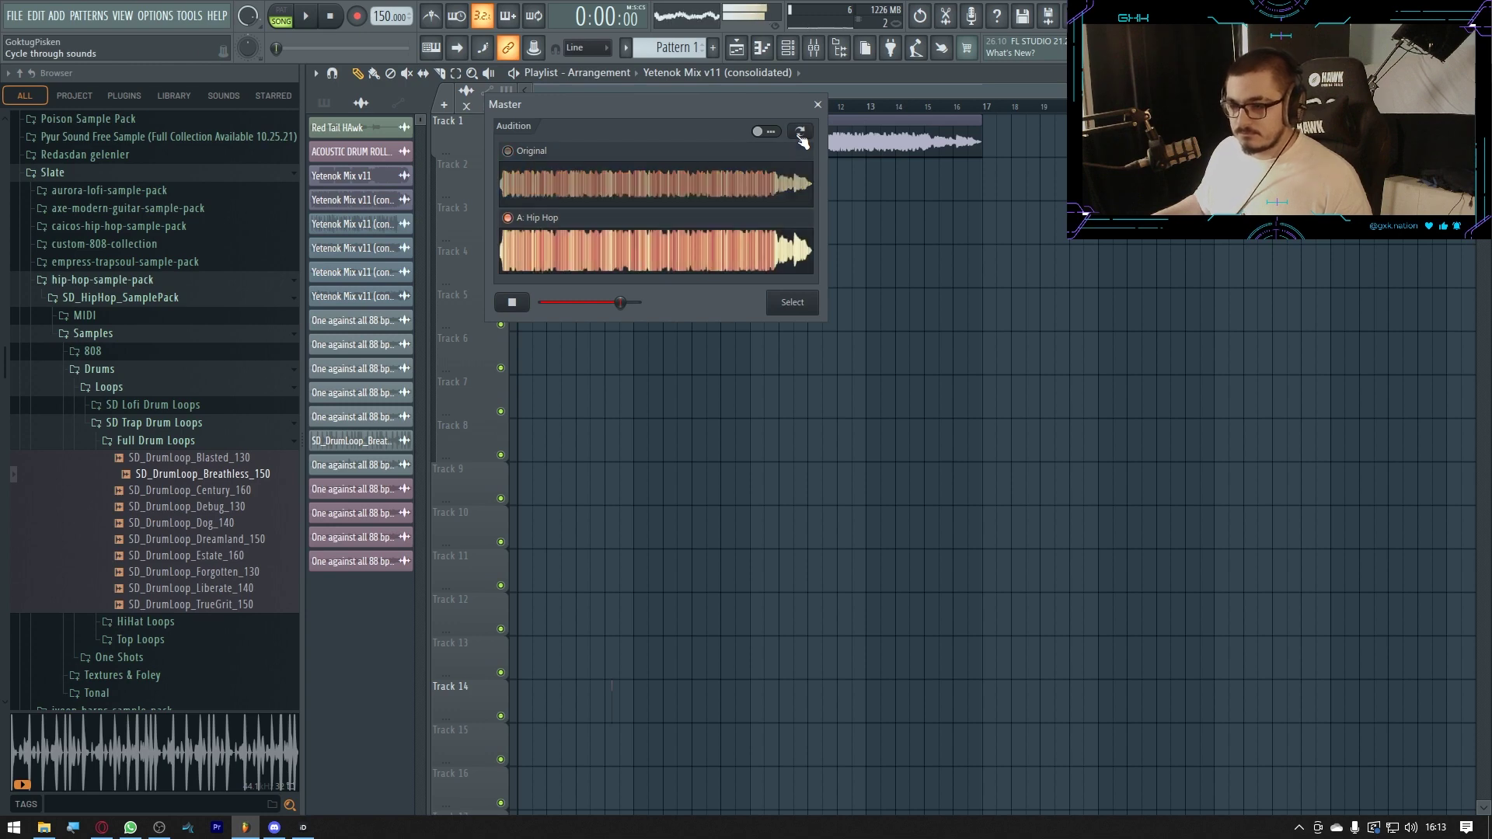
pyautogui.press('space')
pyautogui.click(775, 134)
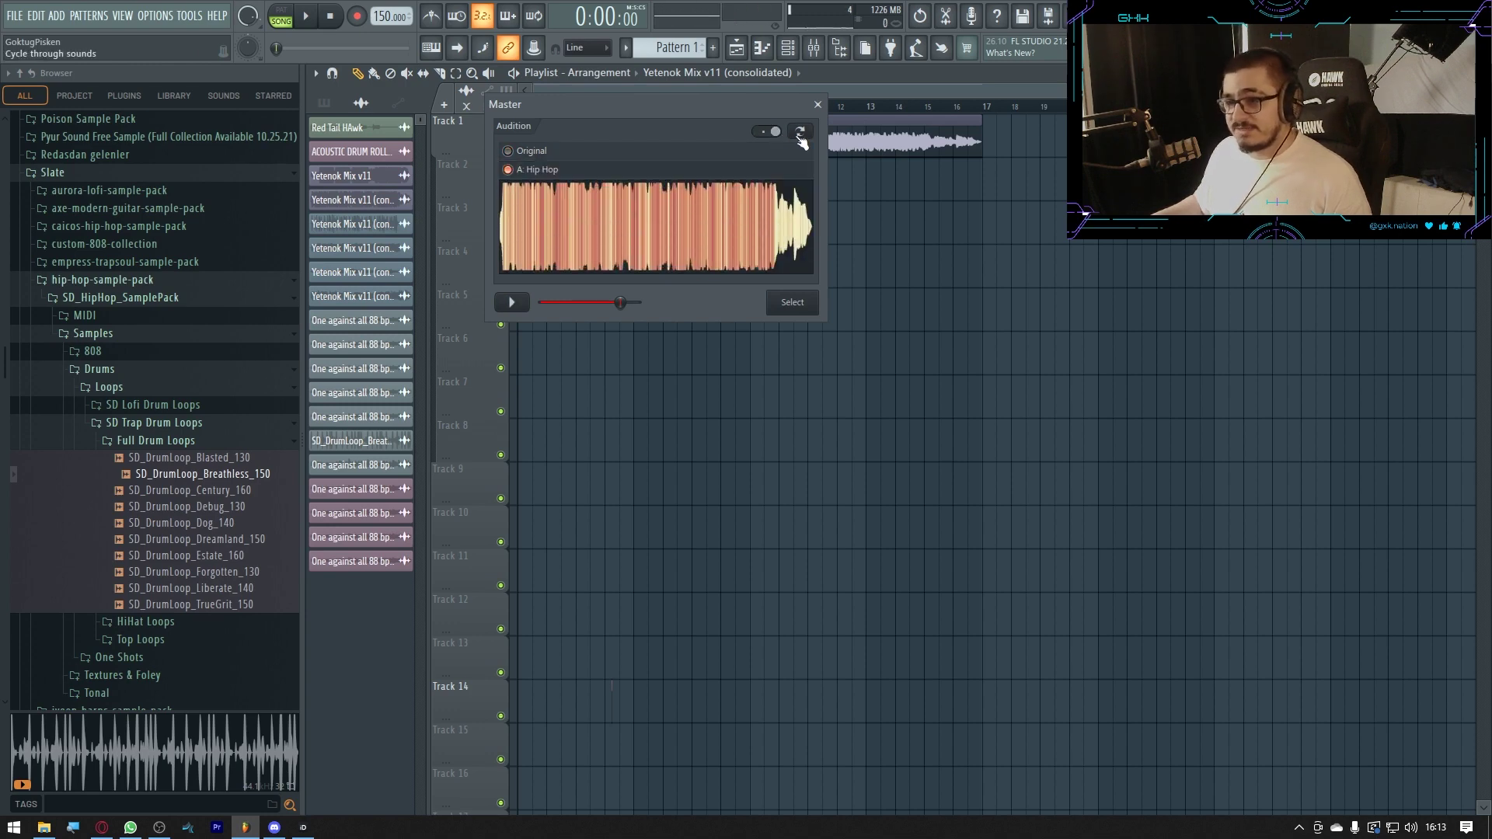
pyautogui.click(801, 138)
pyautogui.click(766, 132)
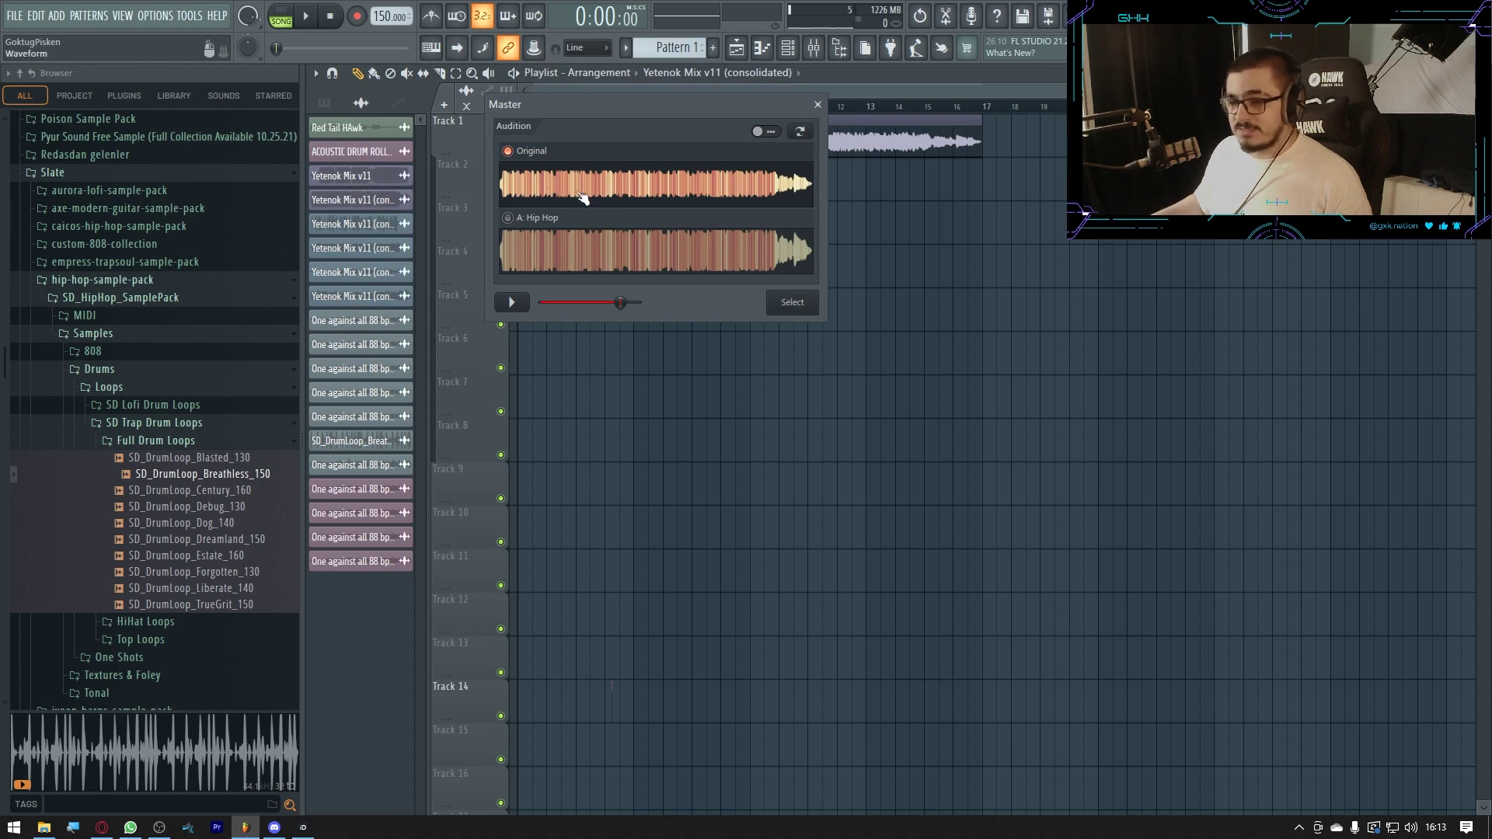
# Replay the audition, alternating repeatedly between the original and the Hip Hop version
pyautogui.press('space')
pyautogui.click(801, 134)
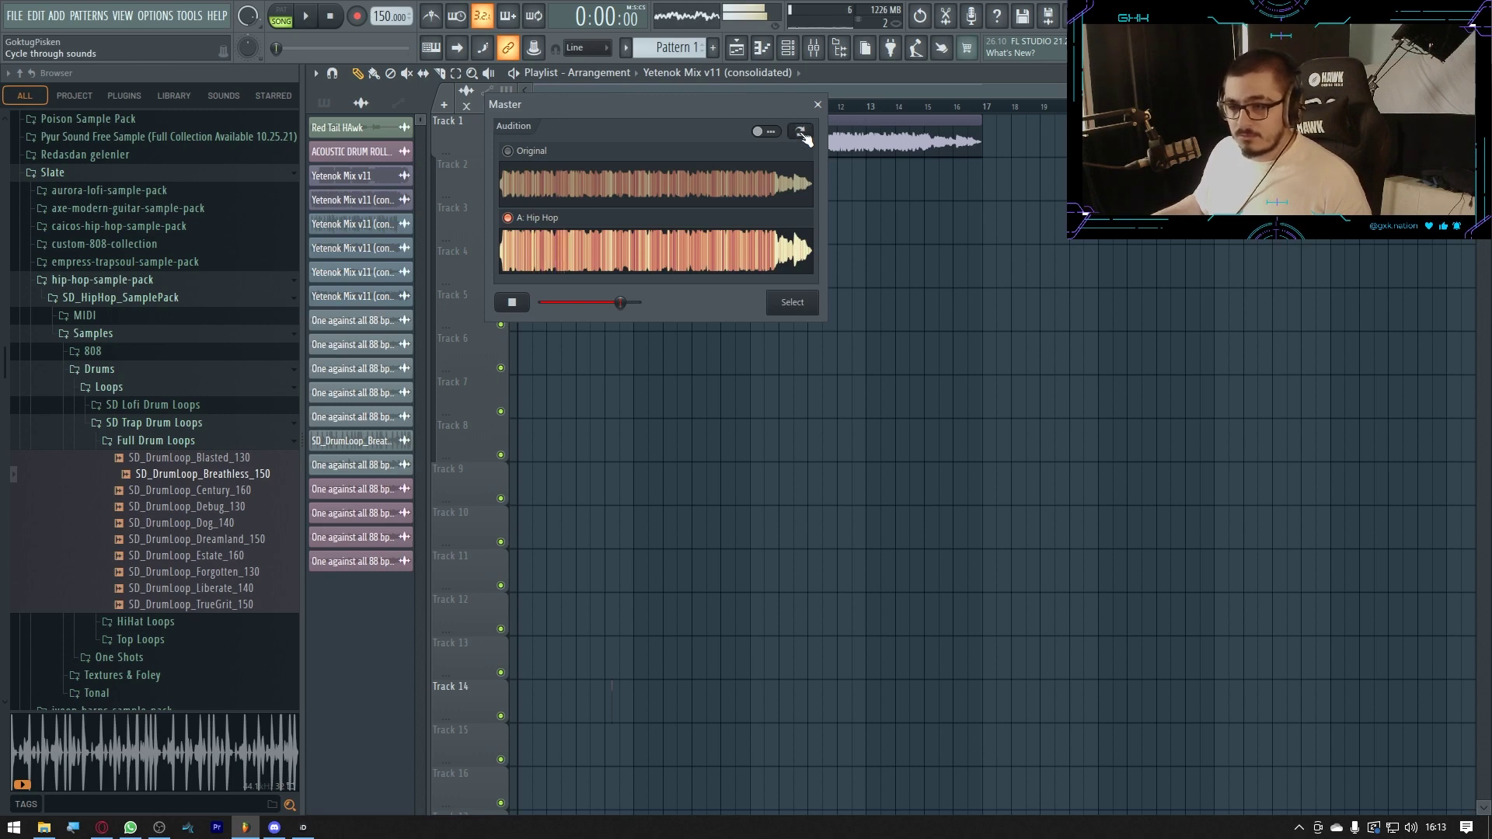
pyautogui.click(800, 133)
pyautogui.click(801, 134)
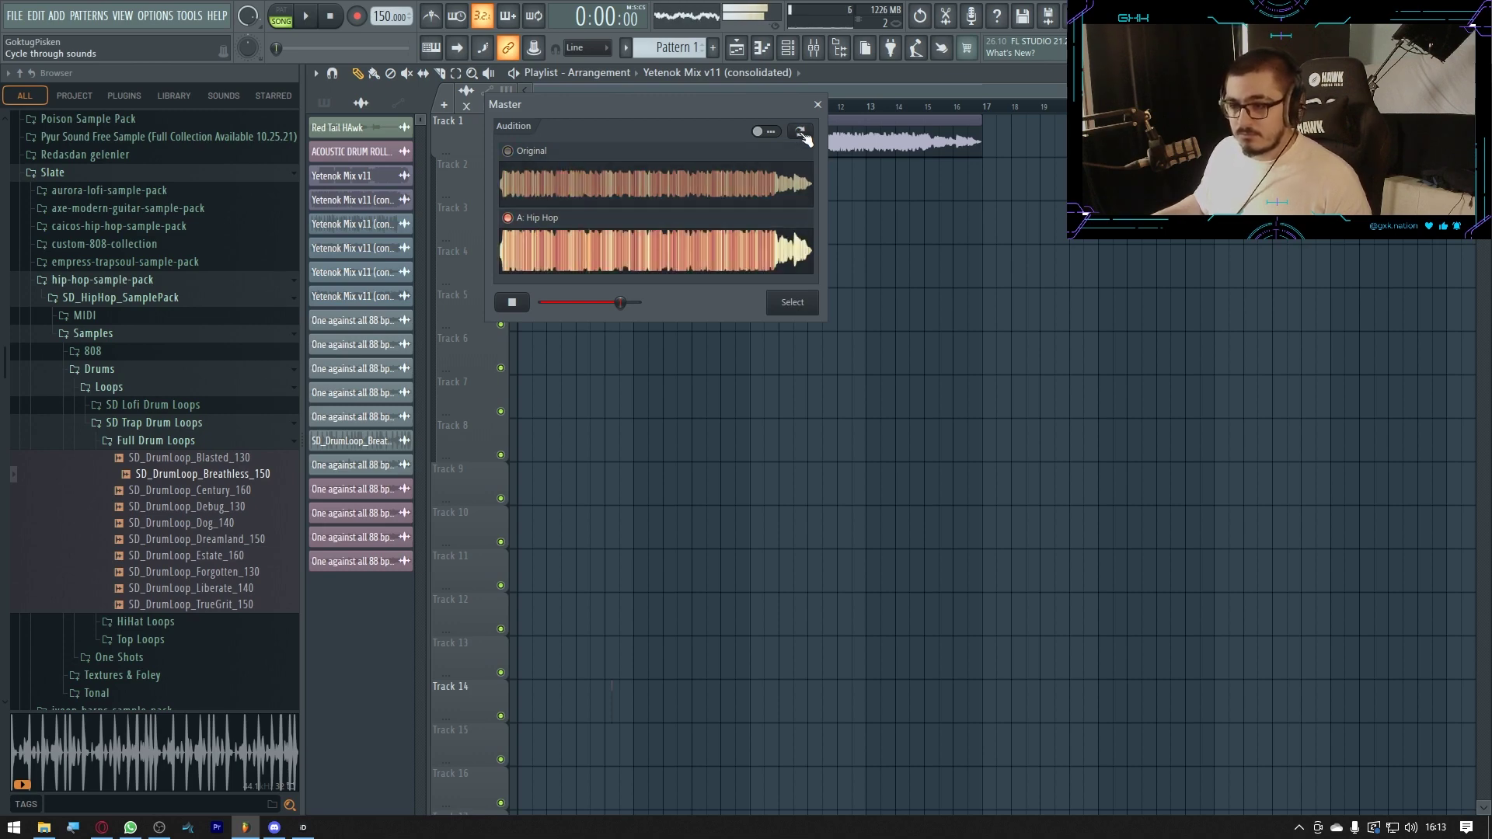
pyautogui.click(802, 134)
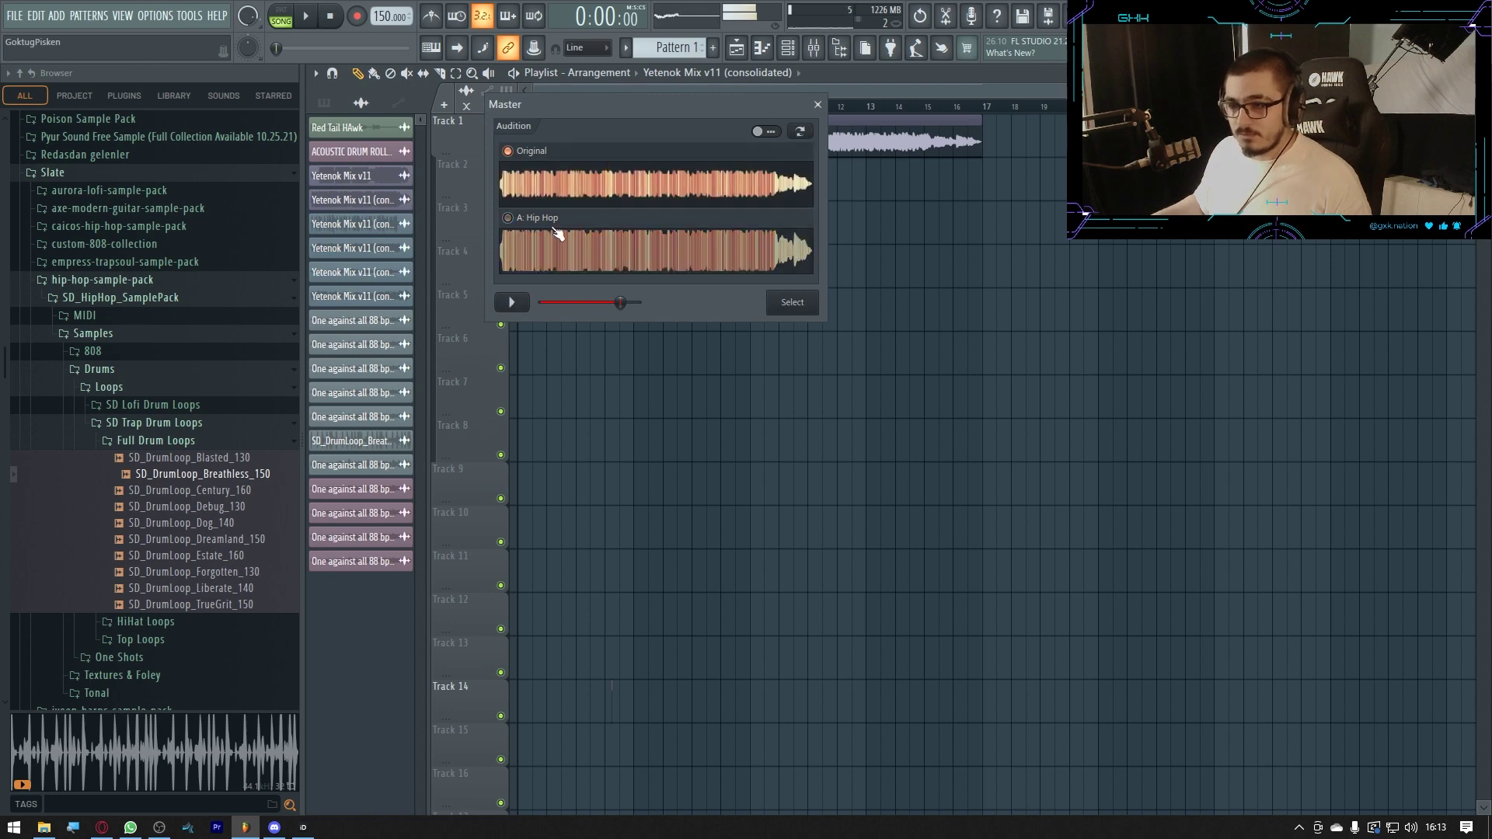
# Stop the audition and save the Hip Hop version as the final master
pyautogui.click(512, 303)
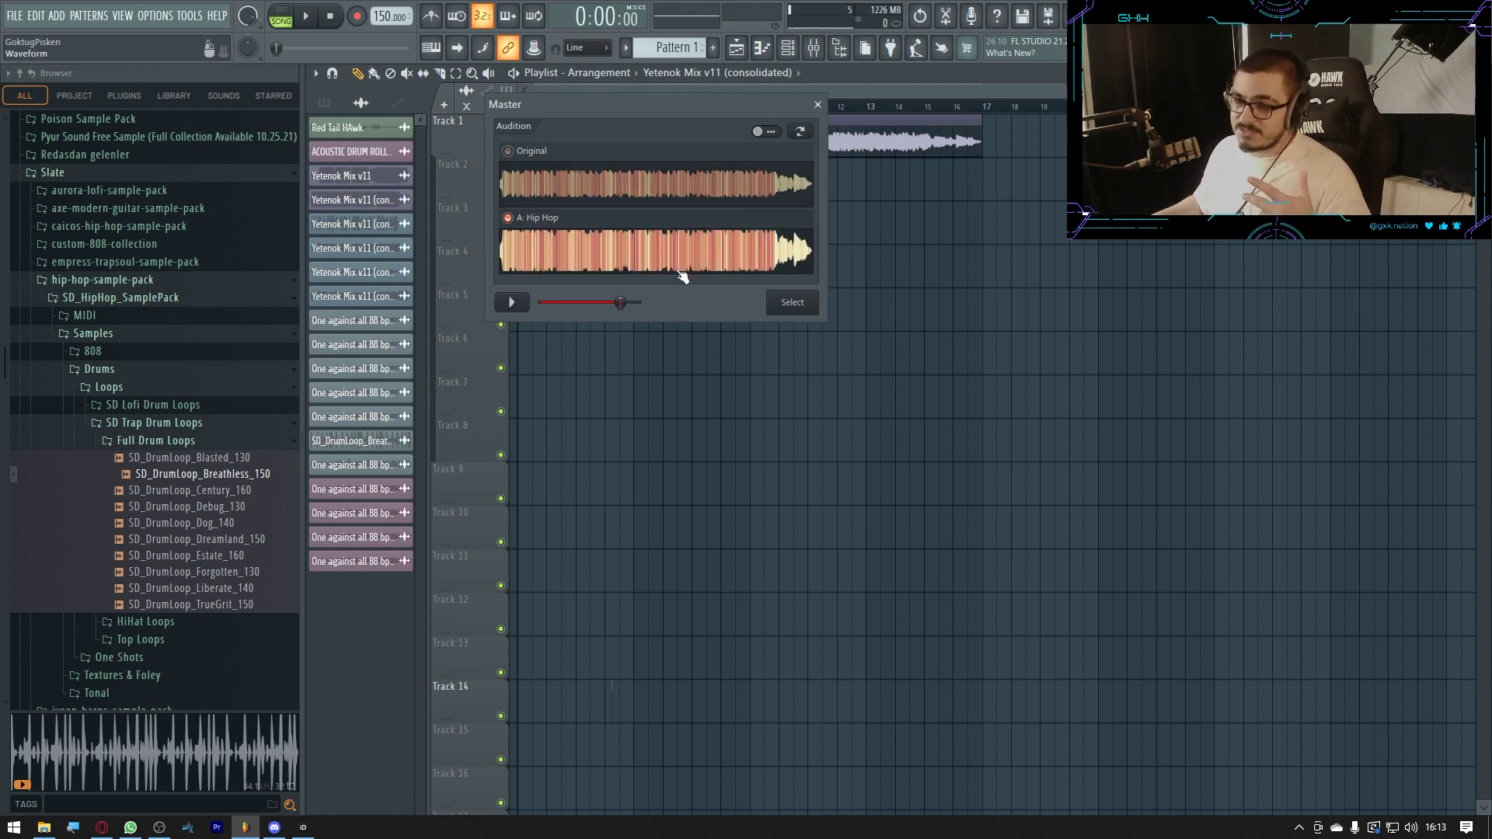
pyautogui.click(786, 309)
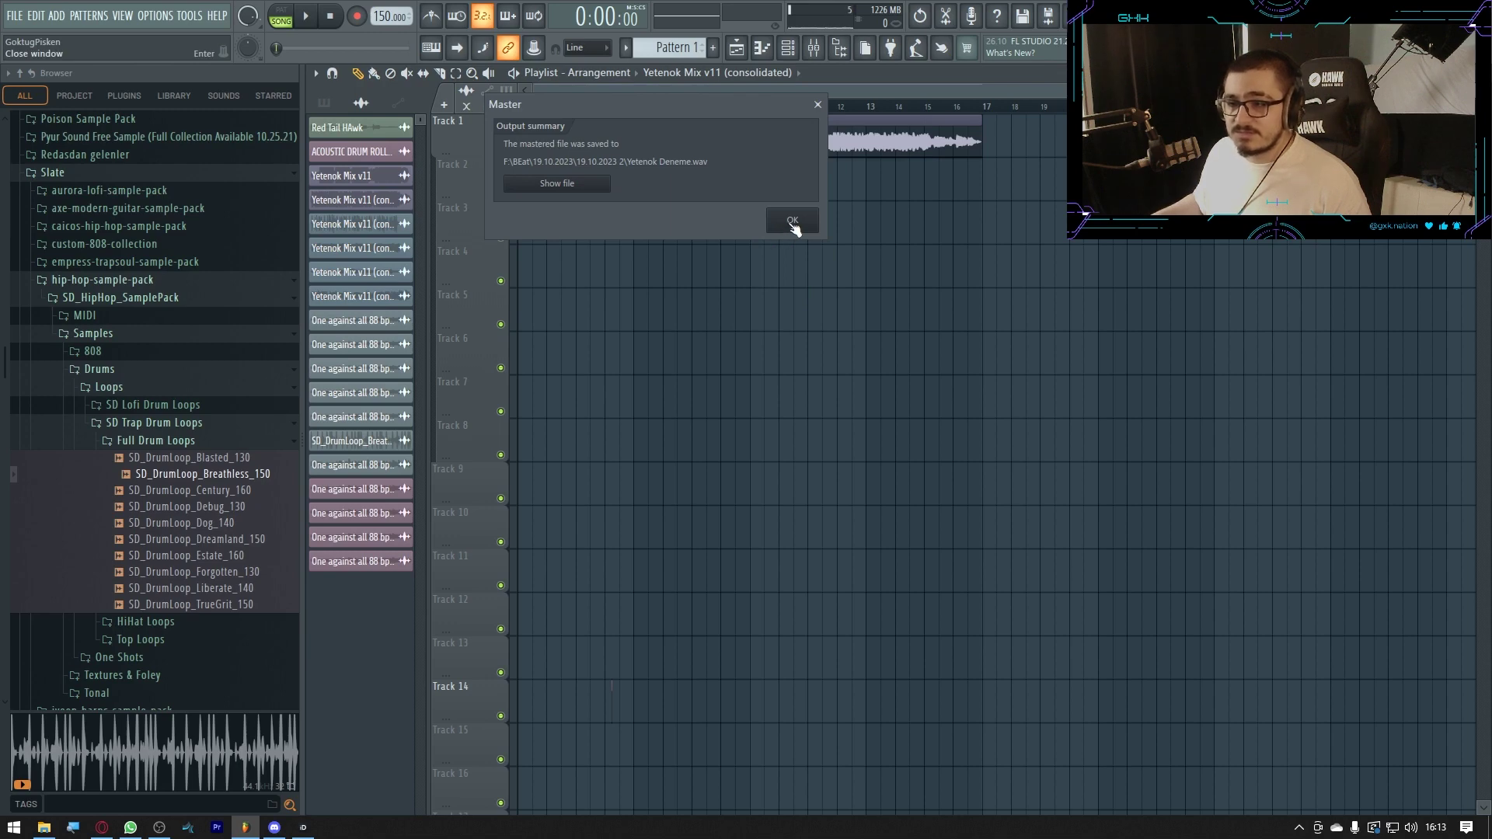
# Locate the mastered Yetenok Deneme.wav in its folder and place it at the start of Track 2 in the playlist
pyautogui.click(572, 179)
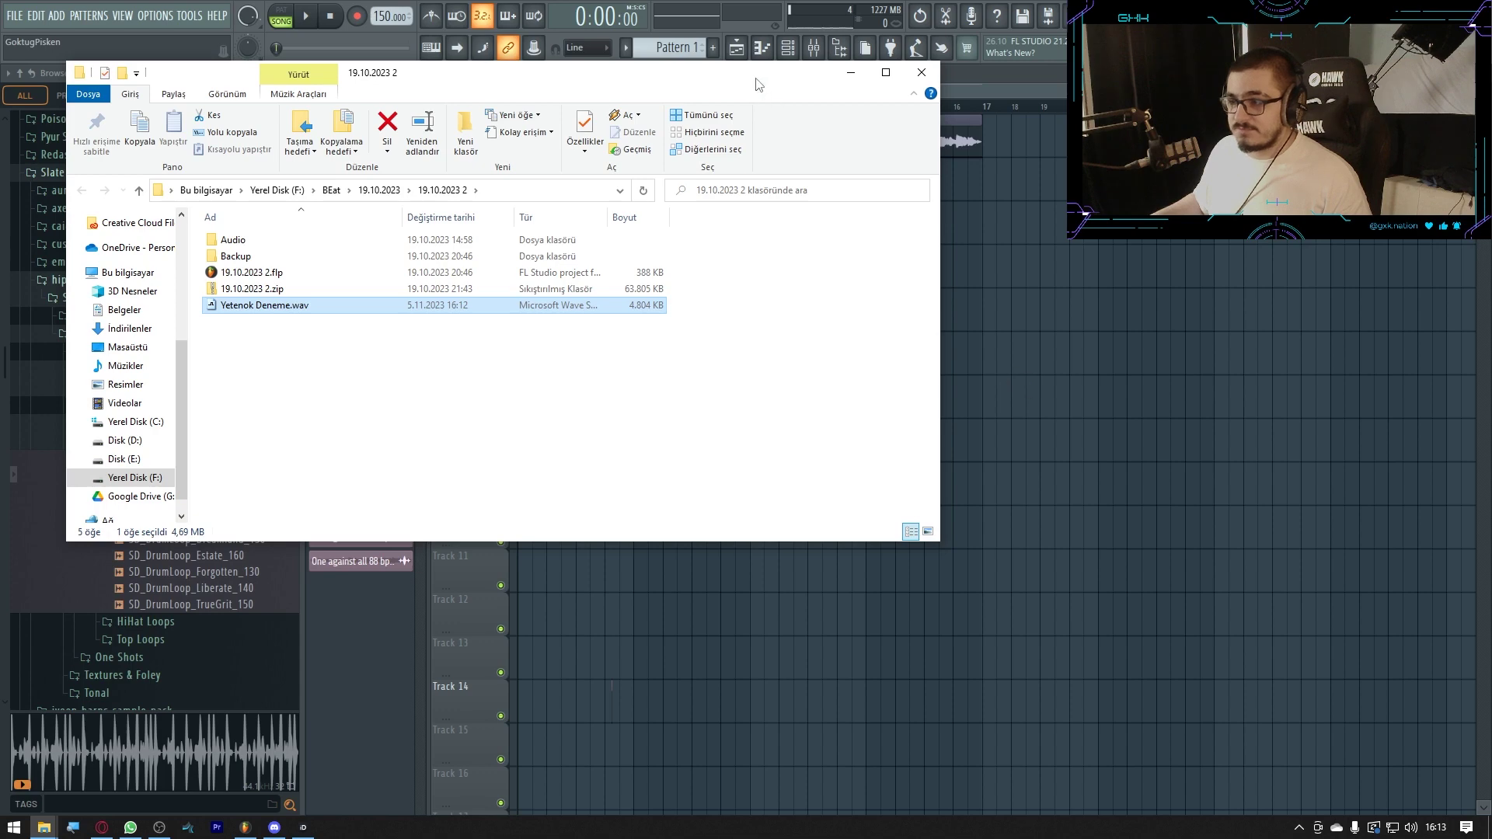
pyautogui.moveTo(756, 79); pyautogui.dragTo(1085, 317)
pyautogui.click(820, 106)
pyautogui.hotkey('alt', 'Tab')
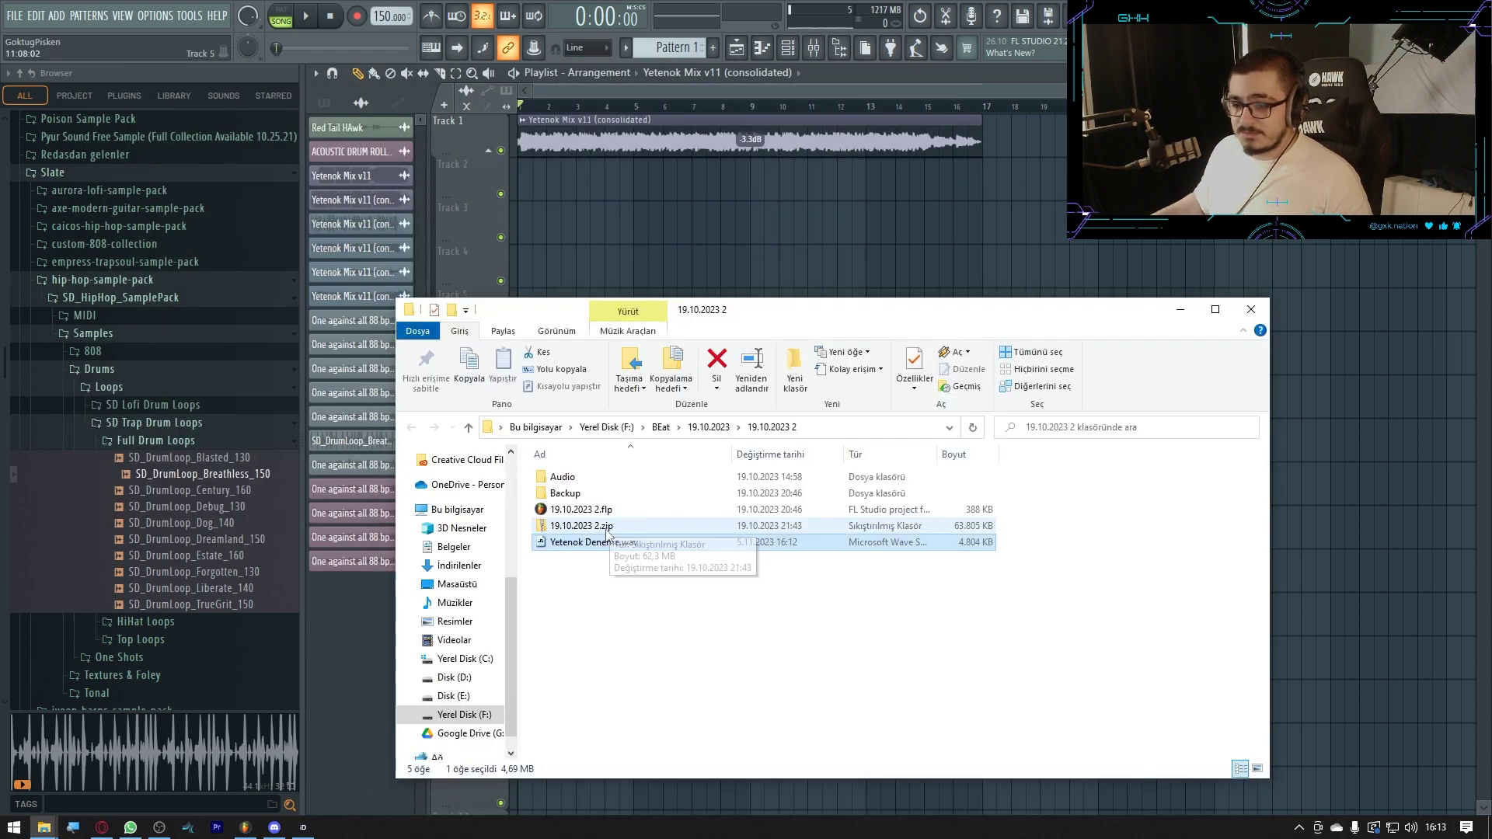
pyautogui.moveTo(608, 535); pyautogui.dragTo(519, 179)
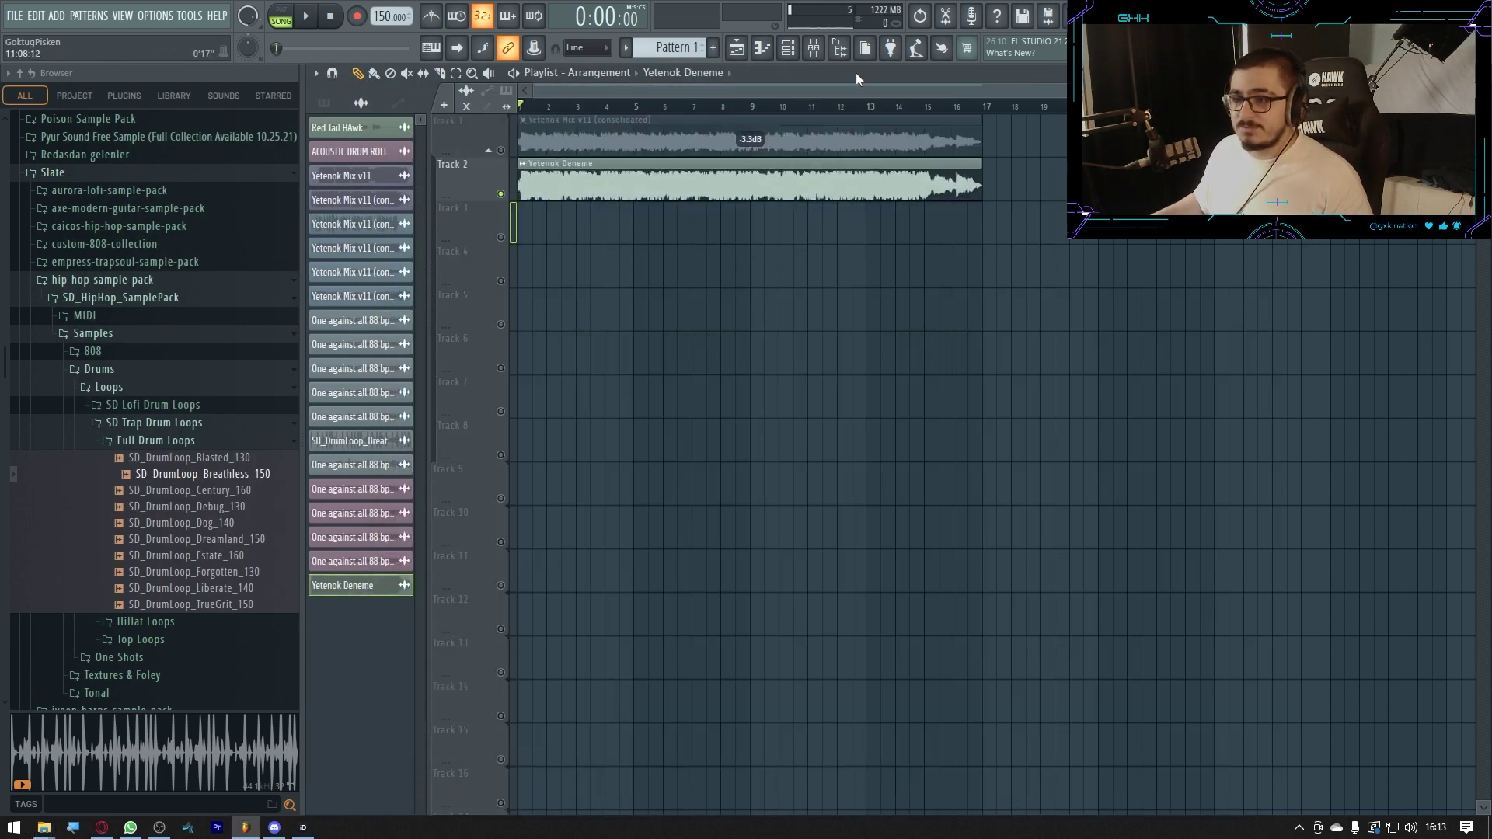
# Show the mixer and load TR5 Metering into the first effect slot of the master track
pyautogui.click(813, 48)
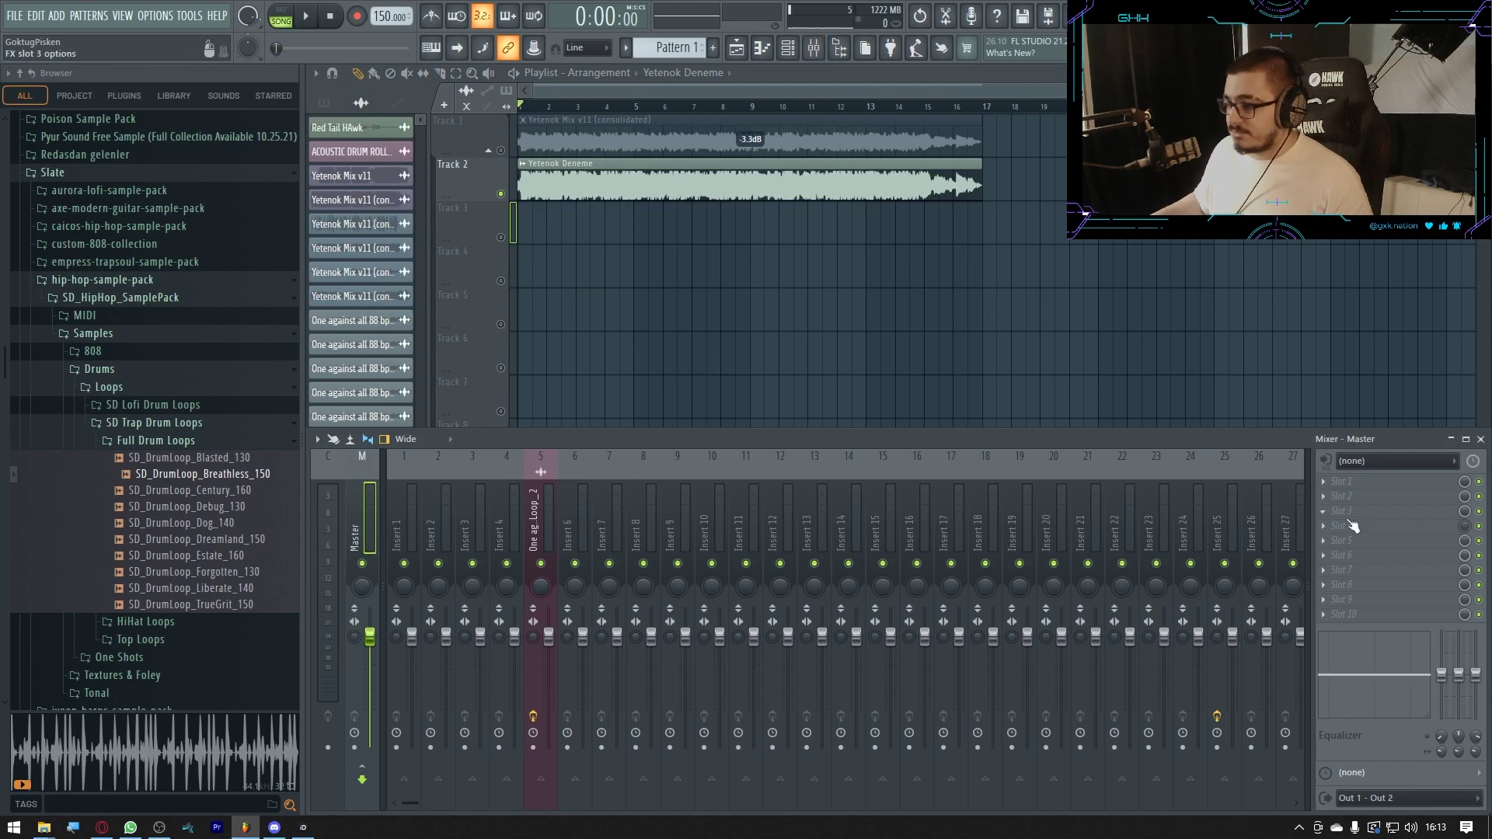
pyautogui.click(1360, 485)
pyautogui.click(1104, 241)
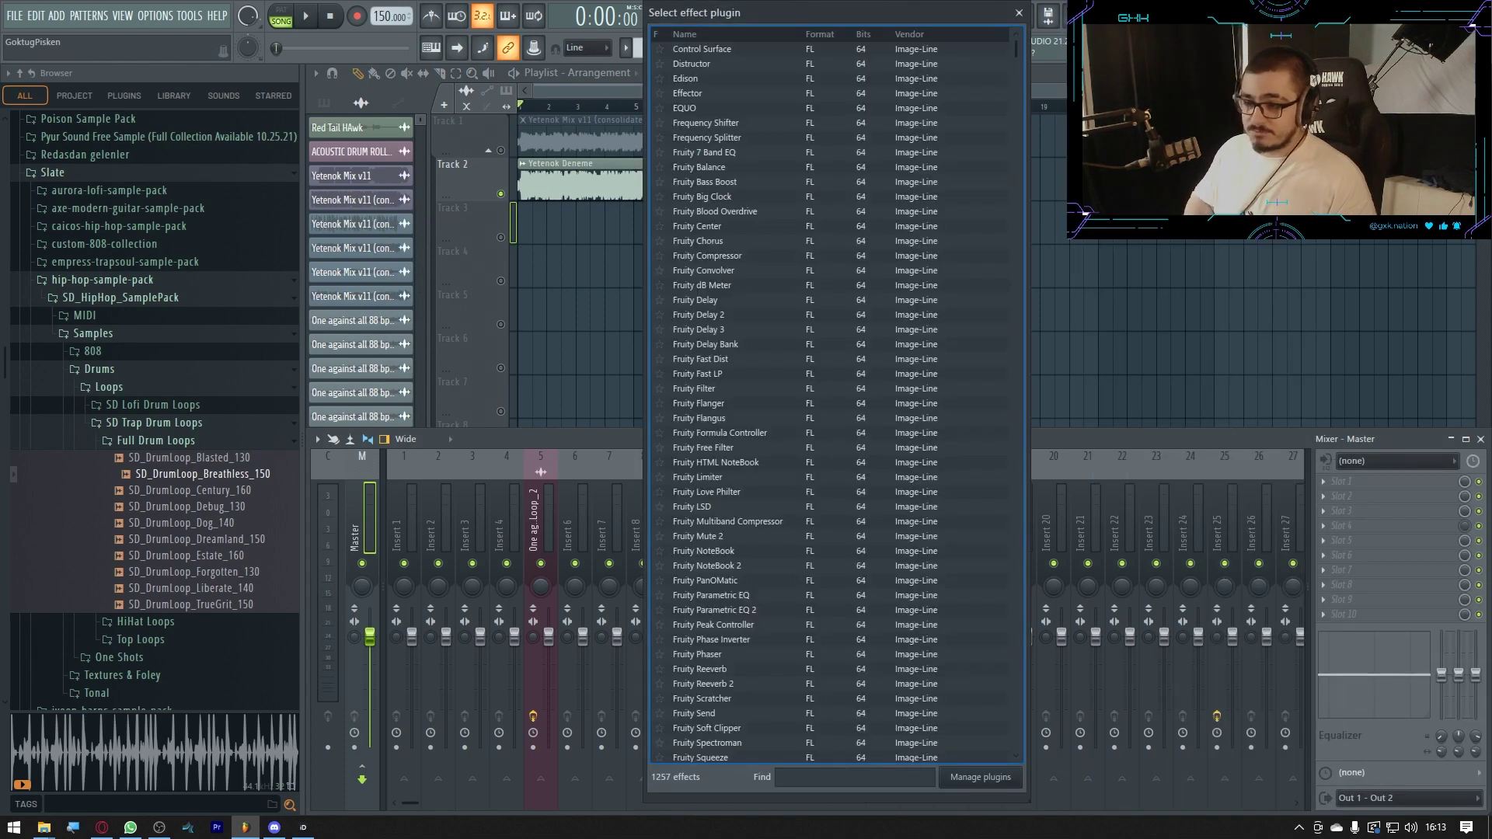
pyautogui.write('tr5 me')
pyautogui.doubleClick(826, 51)
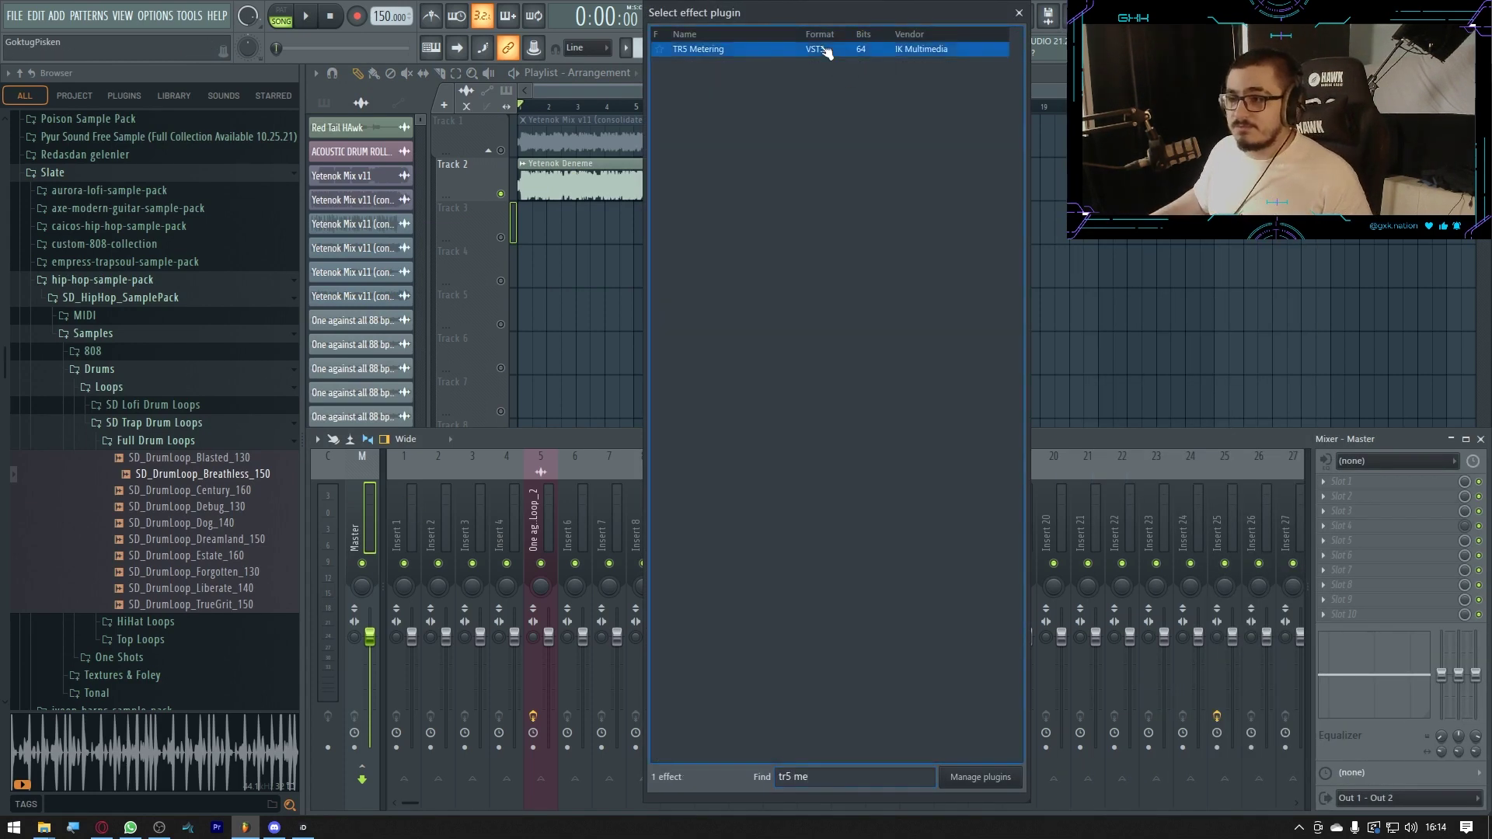
# Load SPAN Plus into the master track's second effect slot
pyautogui.click(1323, 497)
pyautogui.click(1103, 24)
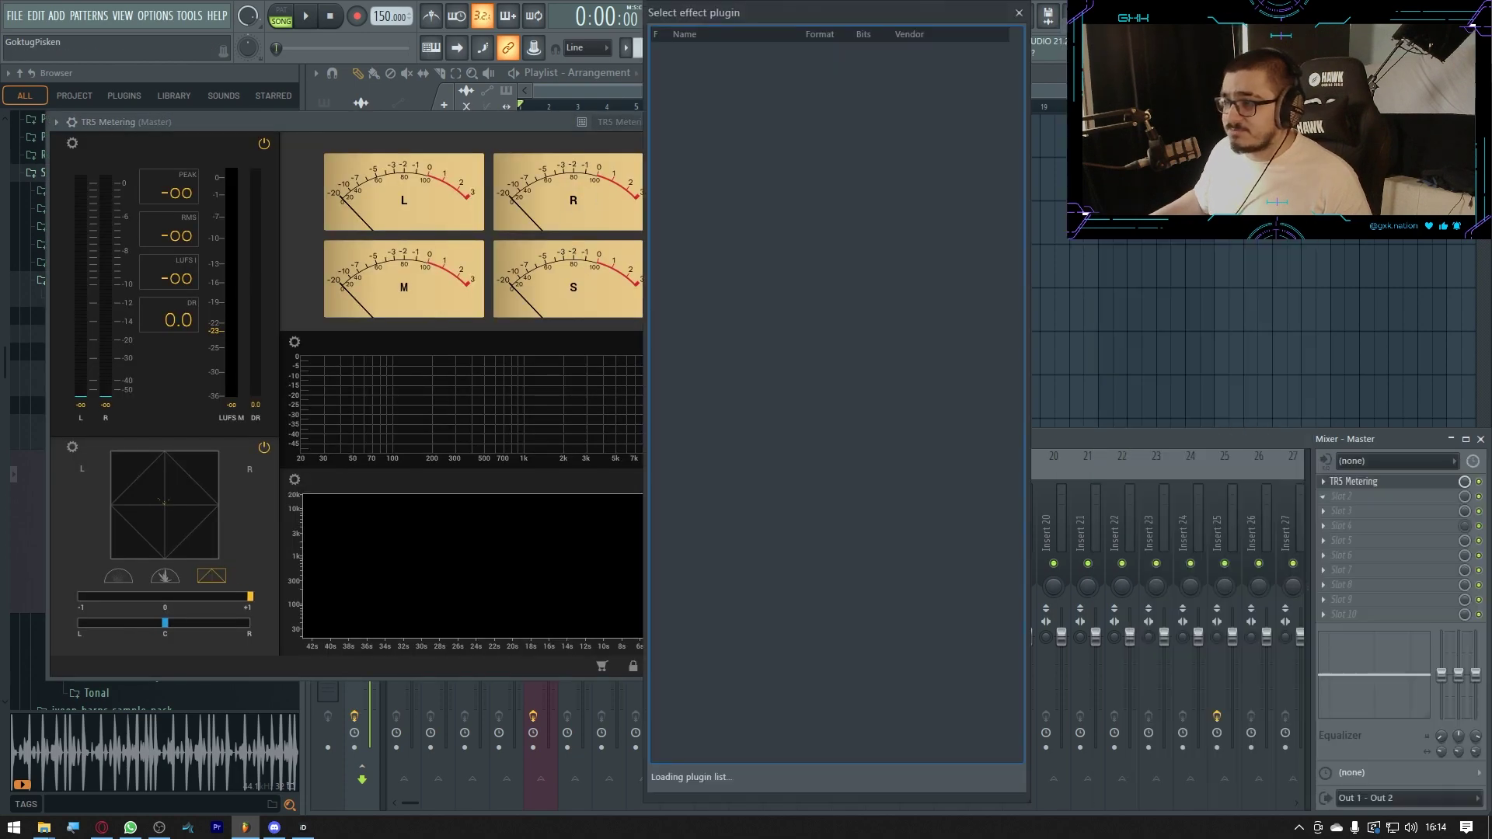
pyautogui.write('span')
pyautogui.doubleClick(836, 64)
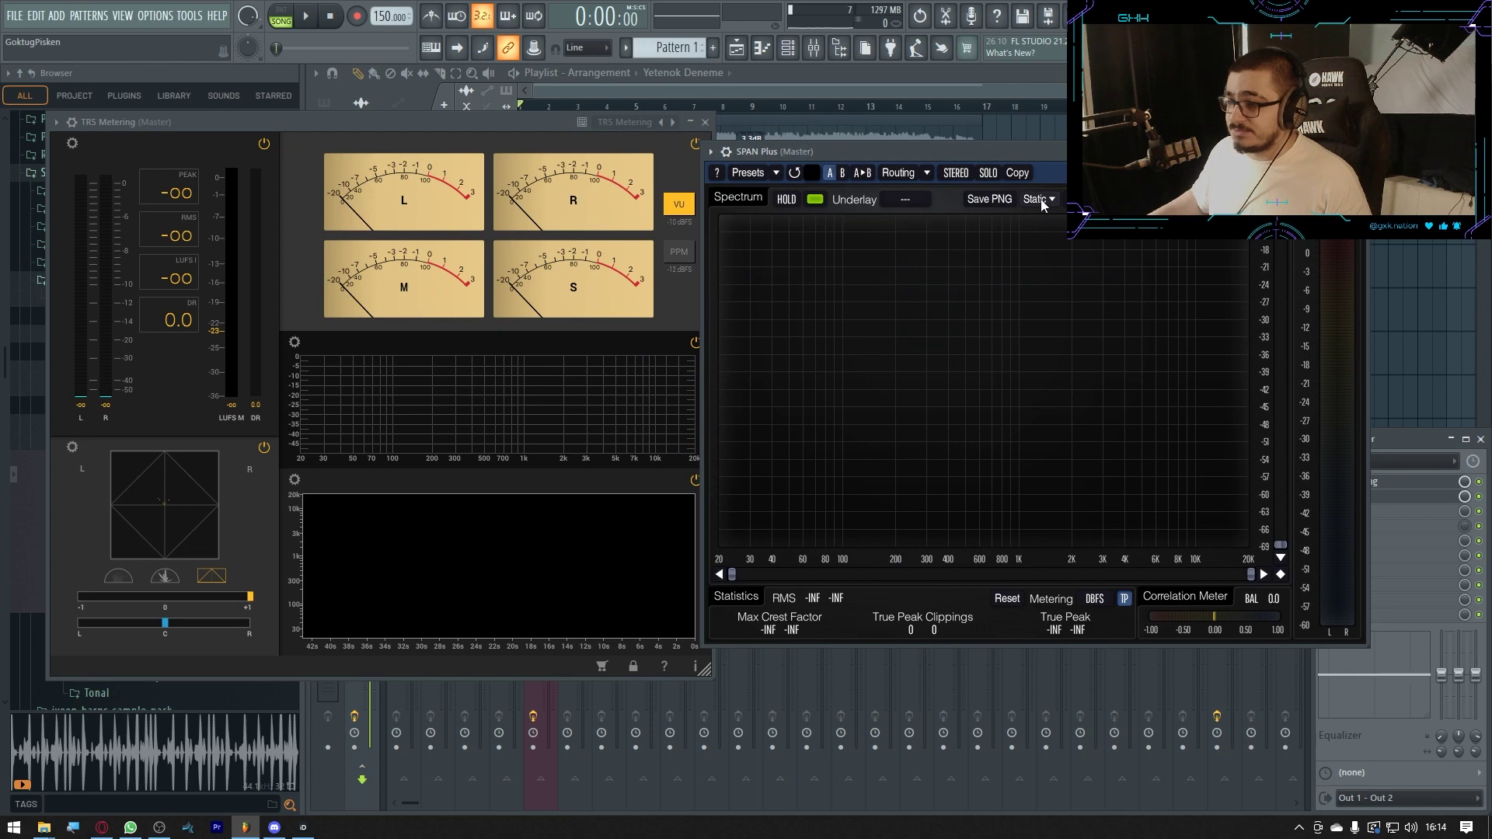
# Switch SPAN Plus to mid-side routing and start playback of the mastered clip
pyautogui.click(925, 172)
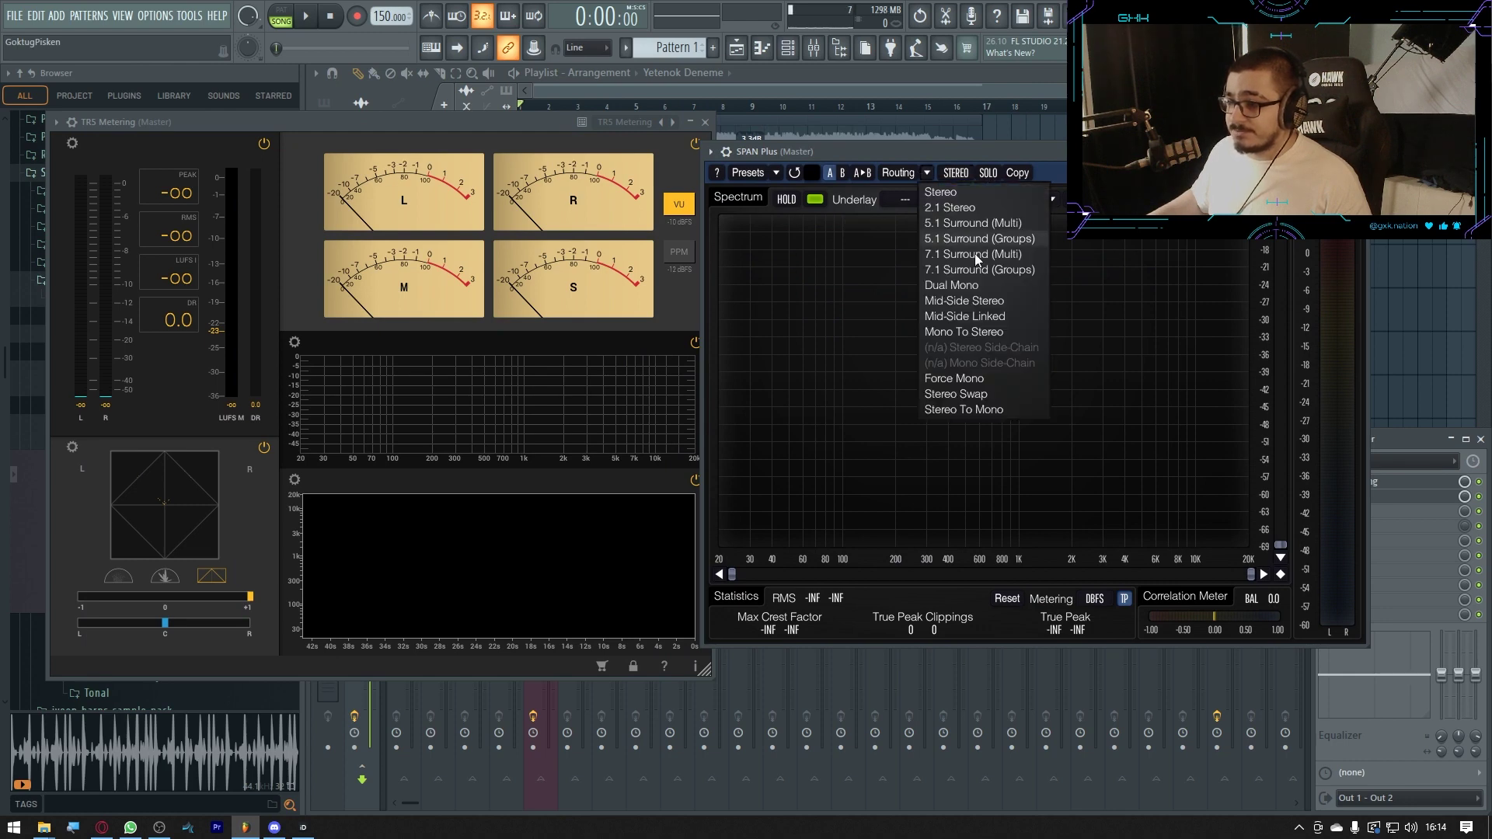
pyautogui.click(940, 274)
pyautogui.press('space')
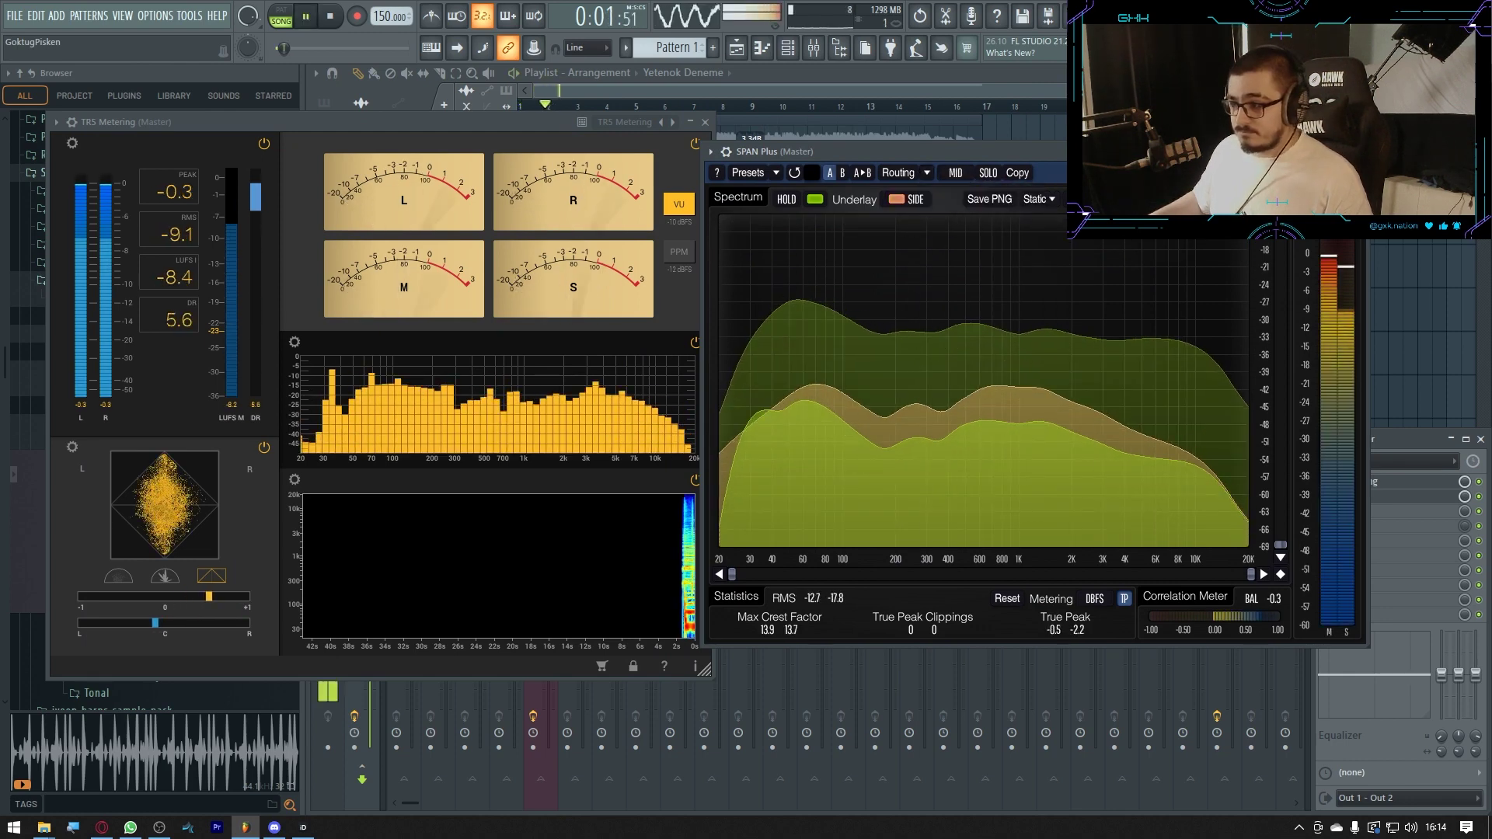
# Turn off the second spectrum in SPAN Plus's spectrum settings and shift its window clear of TR5 Metering
pyautogui.click(1236, 199)
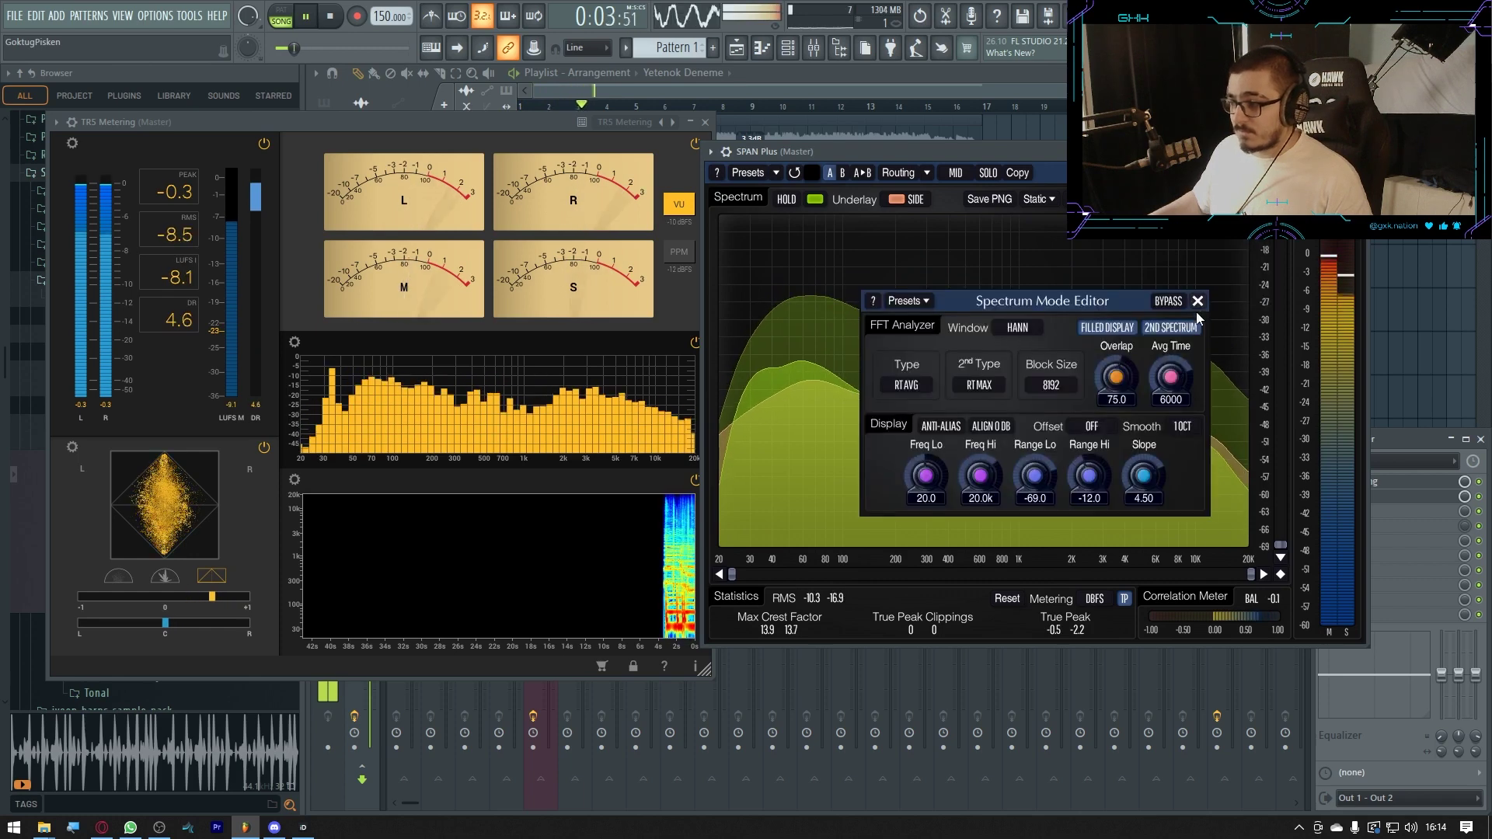
pyautogui.click(1187, 327)
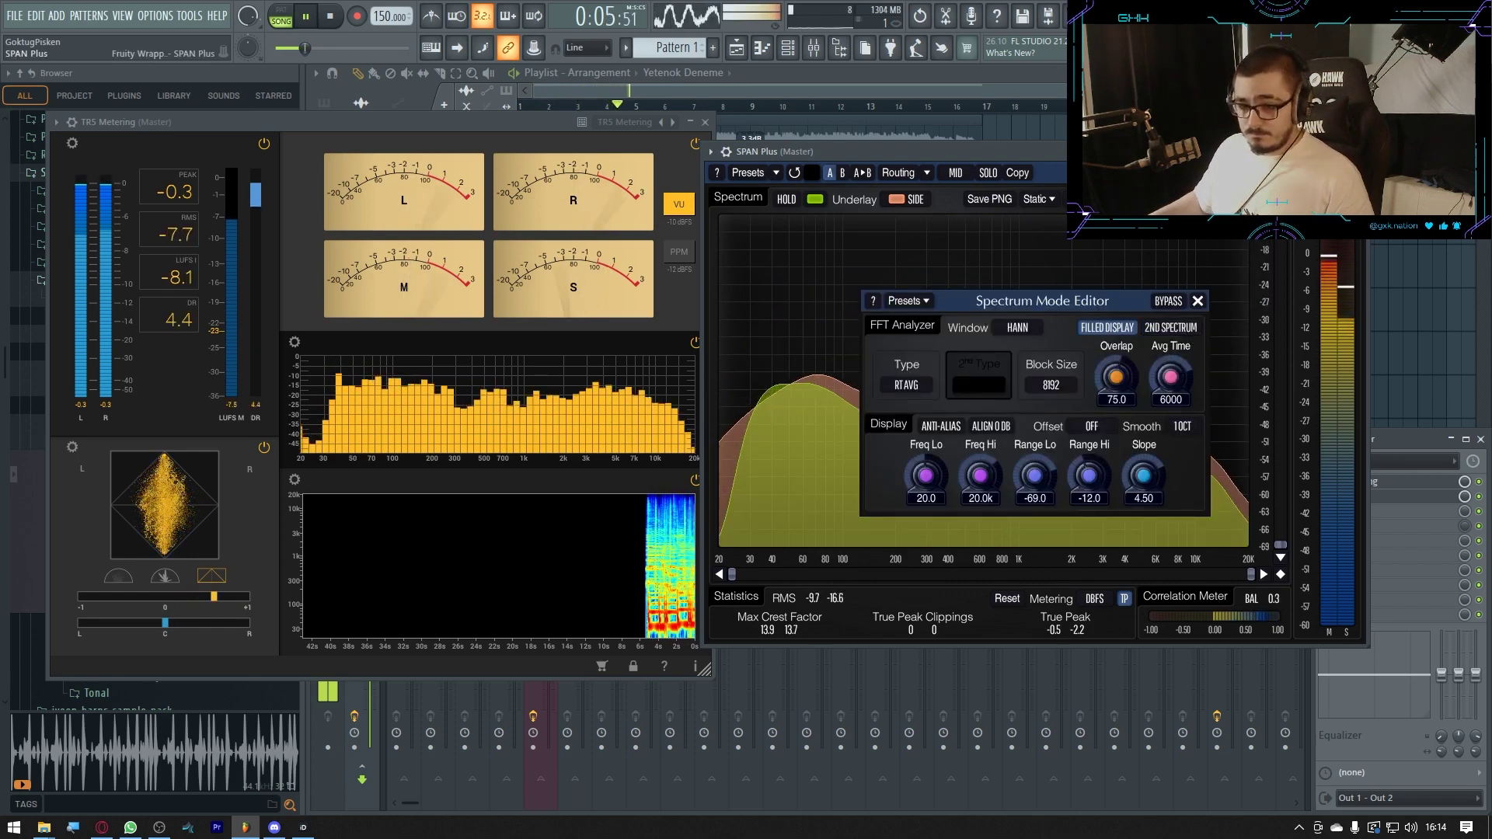
pyautogui.moveTo(1150, 151); pyautogui.dragTo(1184, 166)
# Turn the main volume all the way down, and set TR5 Metering's stereo scope to the semicircular display
pyautogui.moveTo(249, 17); pyautogui.dragTo(249, 117)
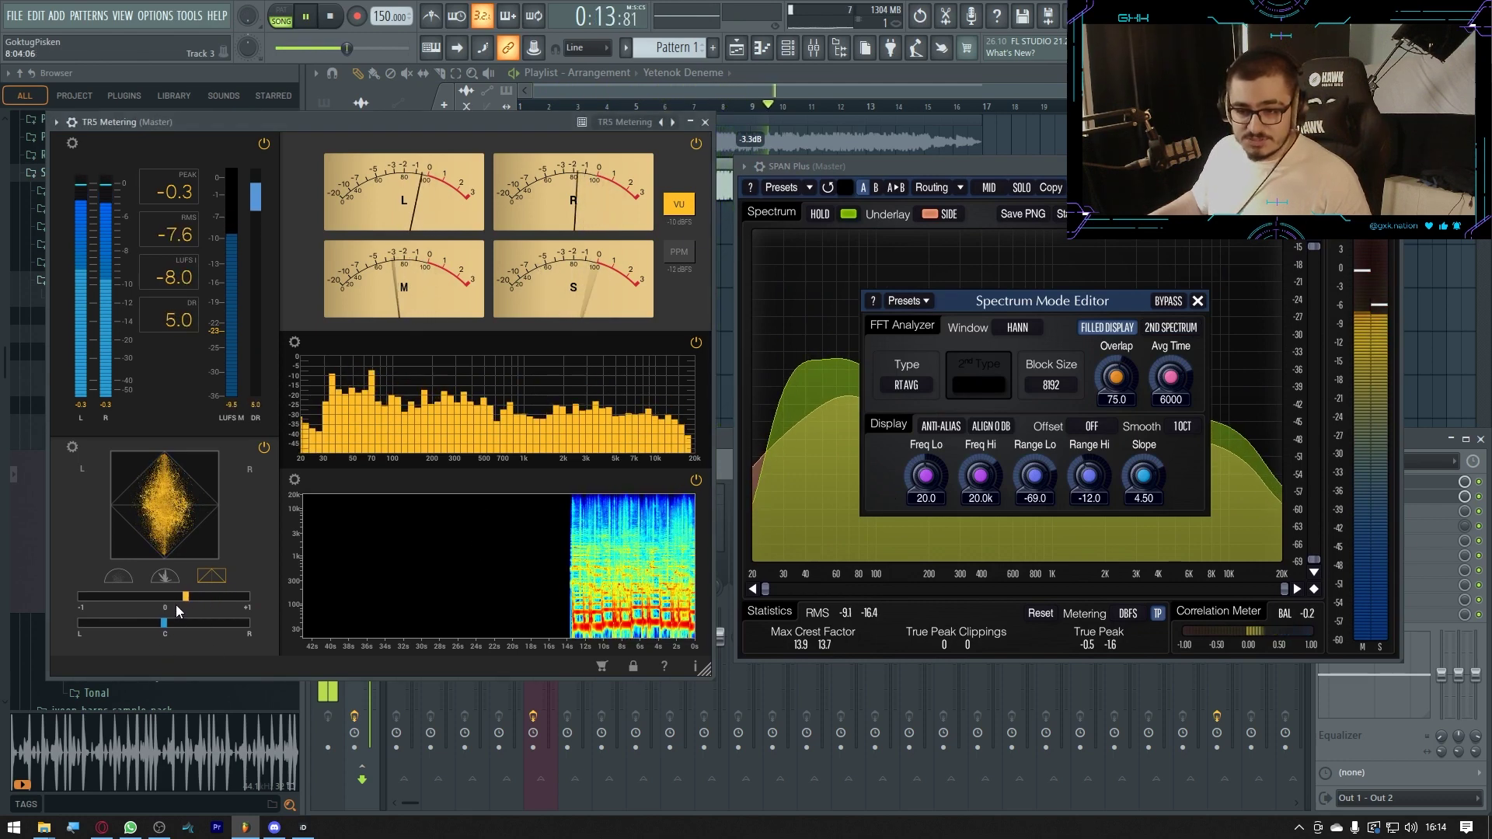
pyautogui.click(164, 575)
pyautogui.click(119, 578)
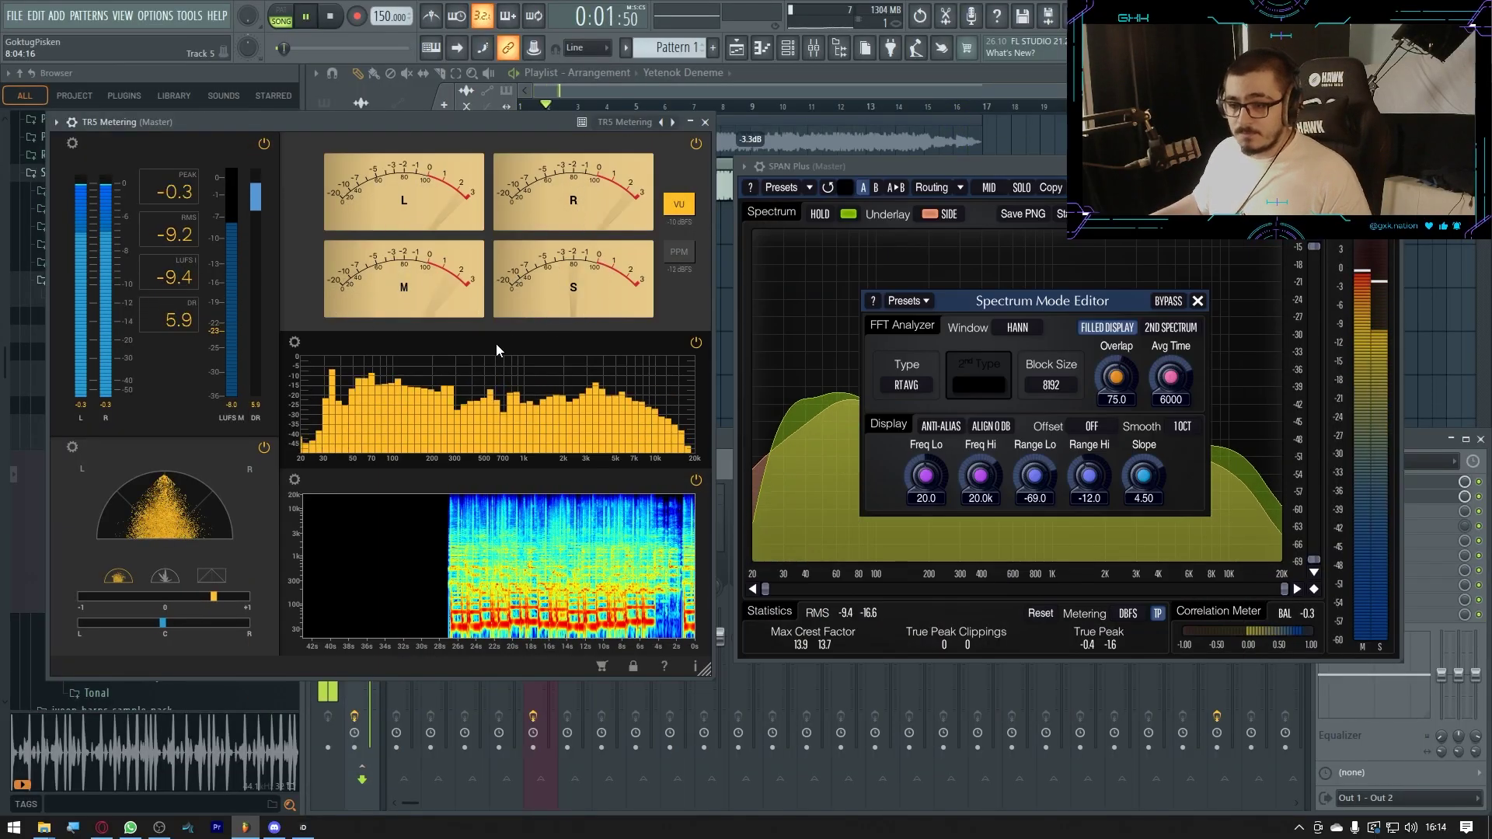
pyautogui.click(1197, 300)
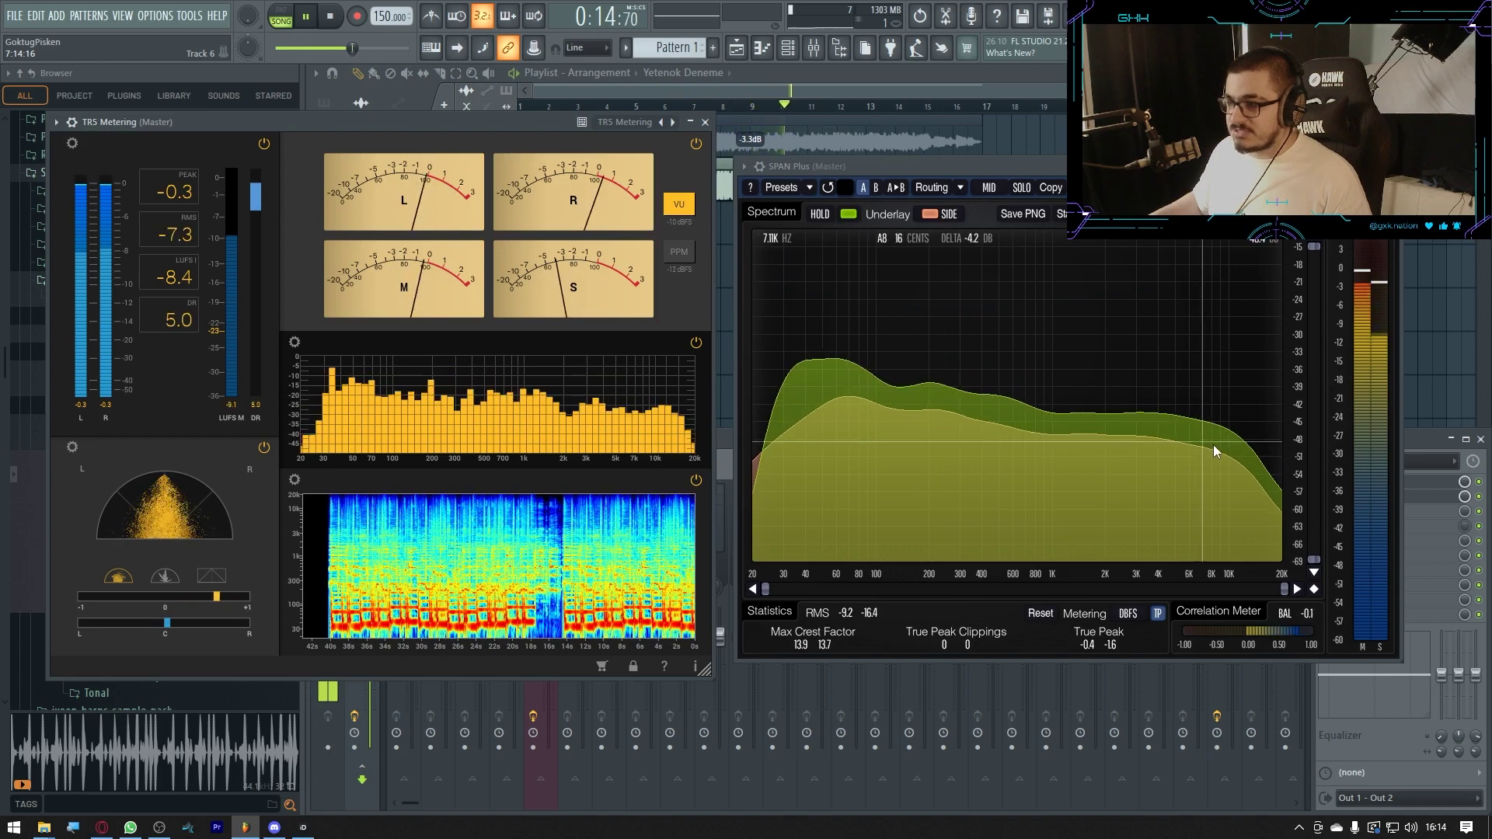
# Compare the original and mastered clips on both meters during playback, moving TR5 Metering off the tracks, and close both plugin windows
pyautogui.moveTo(549, 114); pyautogui.dragTo(553, 178)
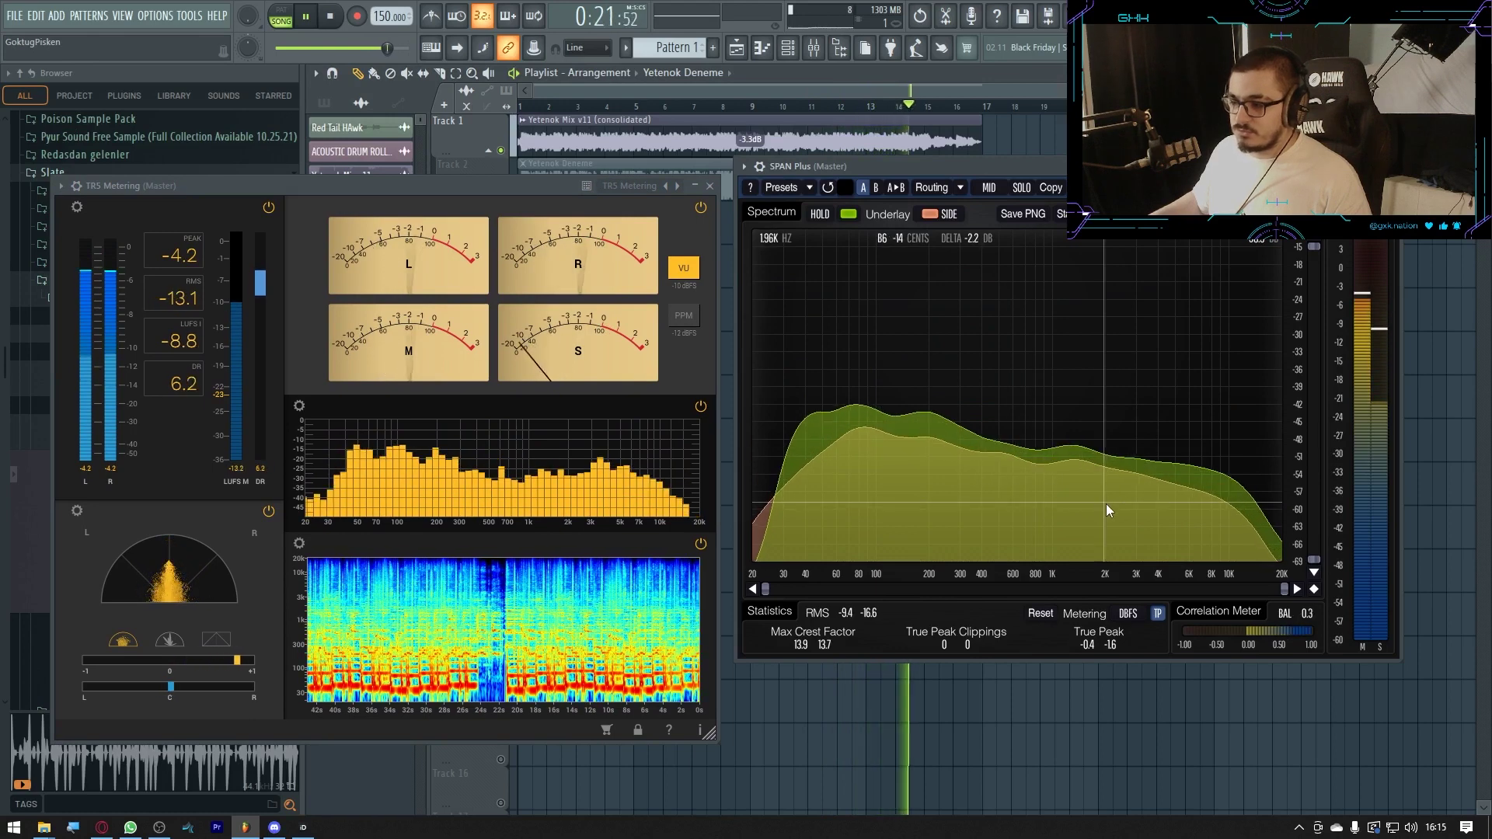
pyautogui.moveTo(503, 175); pyautogui.dragTo(492, 195)
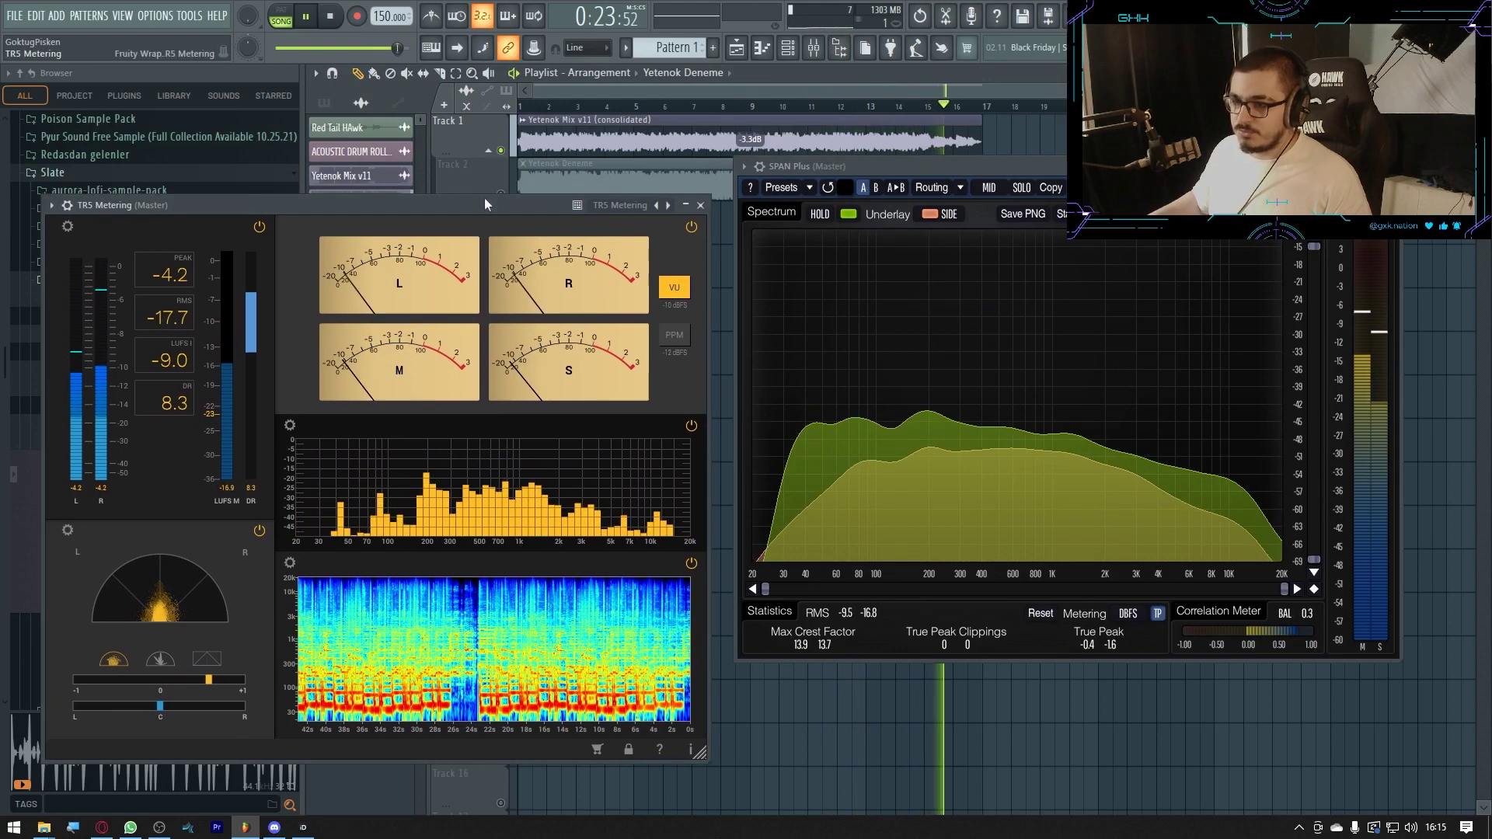
pyautogui.rightClick(501, 193)
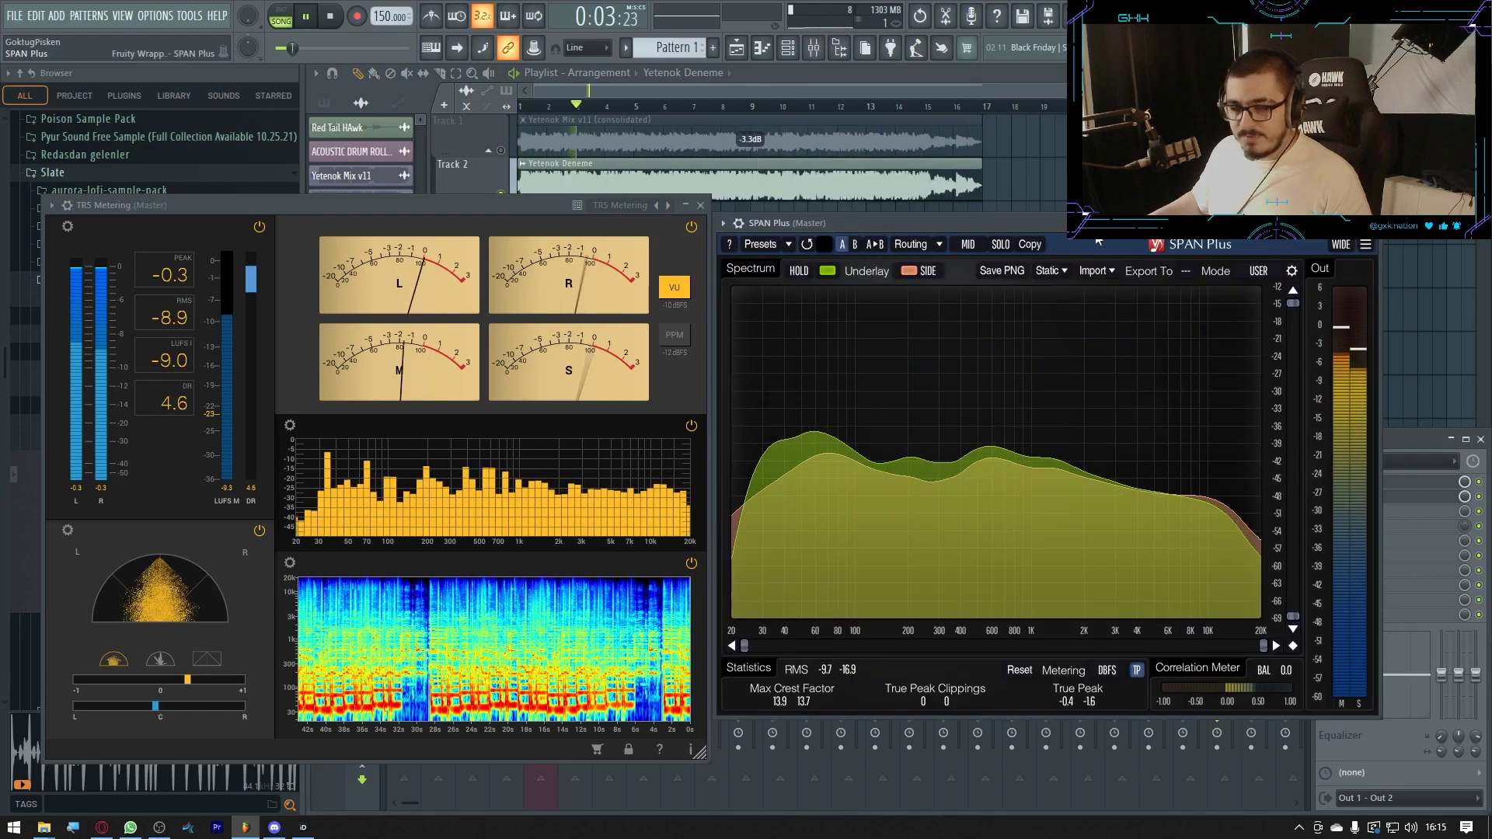
pyautogui.press('space')
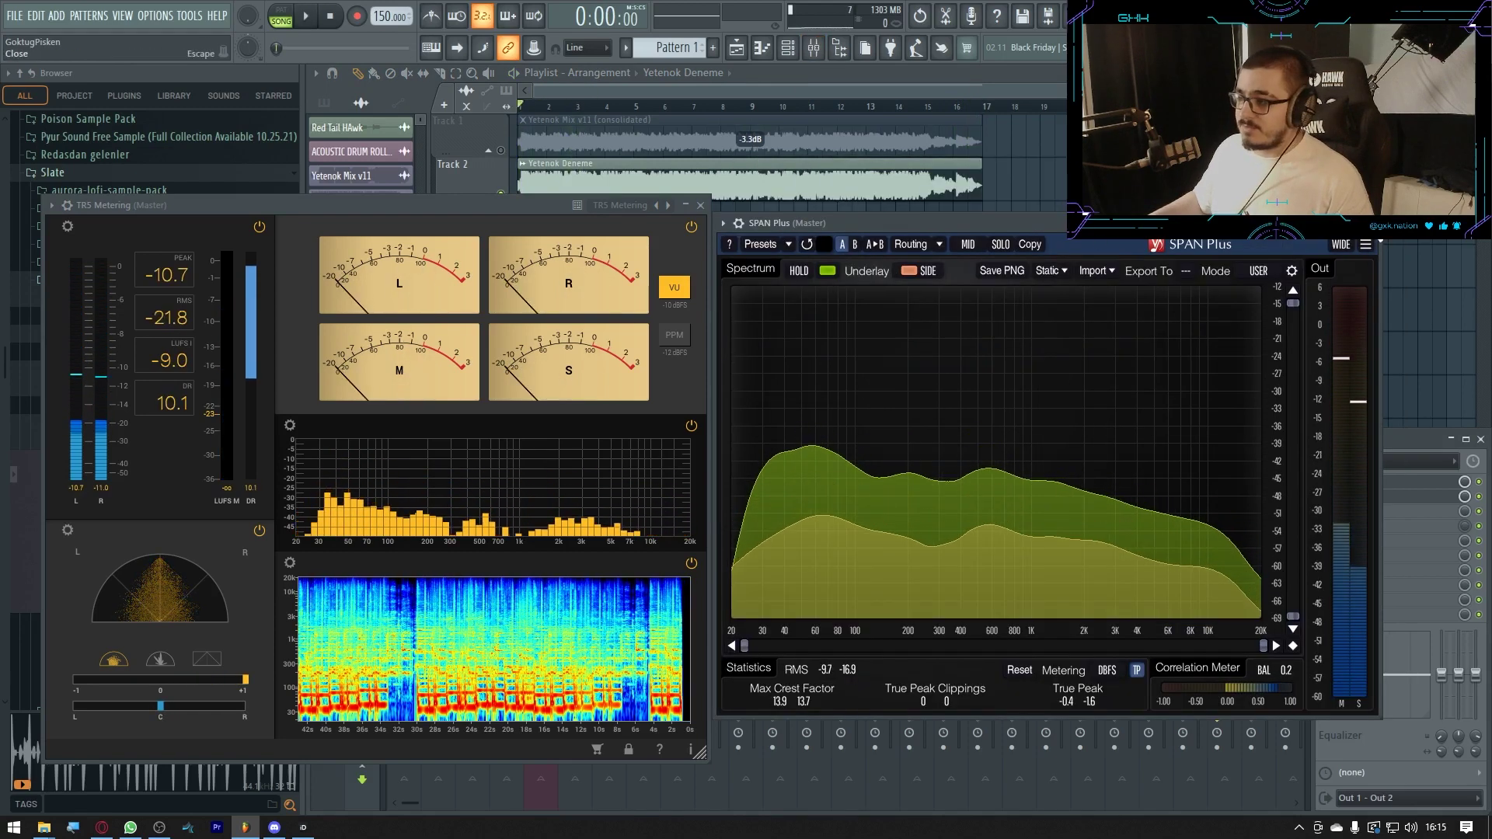
pyautogui.click(1370, 223)
pyautogui.click(700, 206)
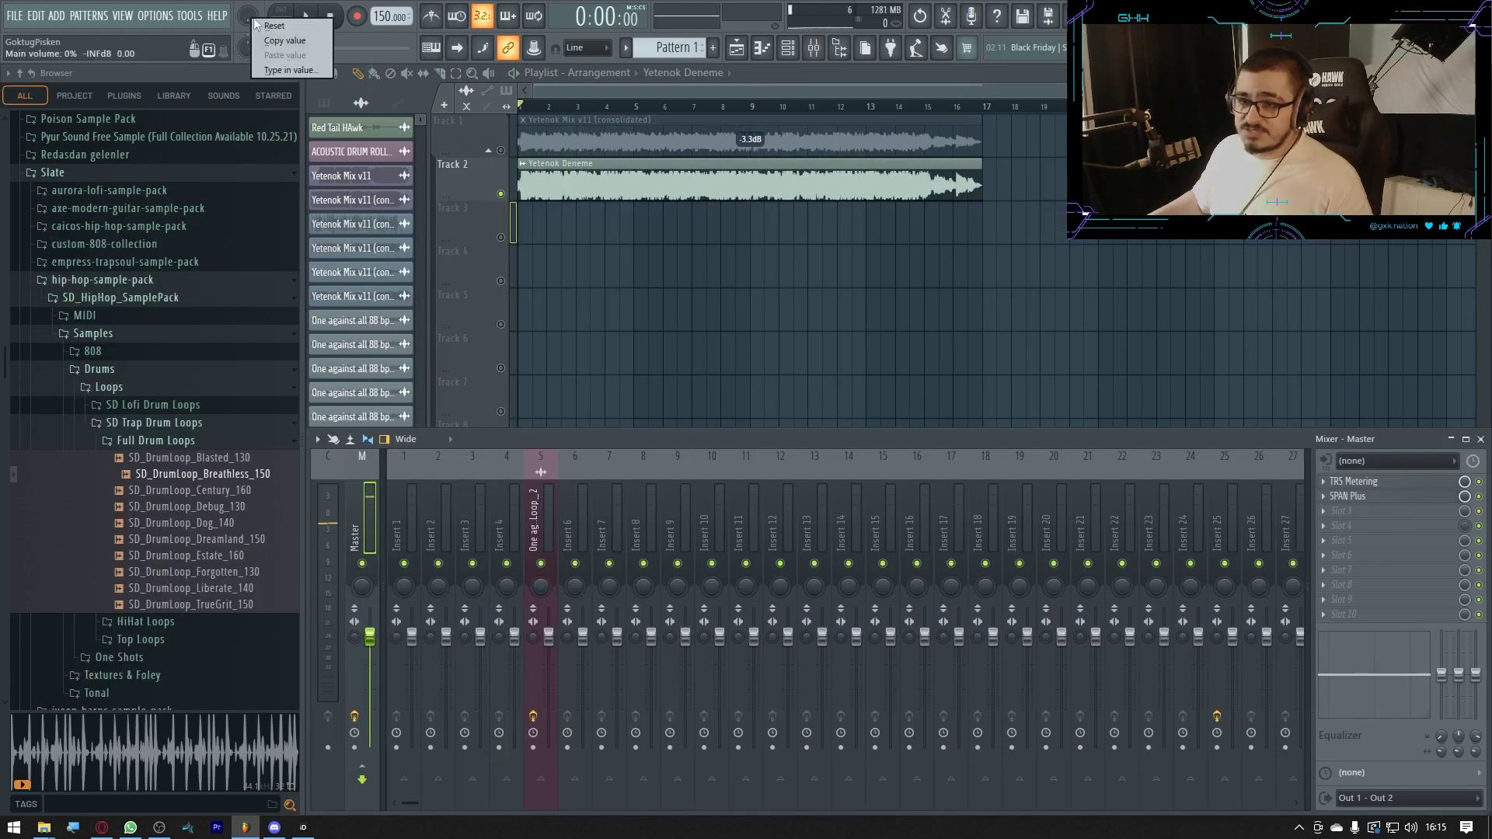
# Widen the browser and show its FL Cloud sounds collection
pyautogui.moveTo(310, 215); pyautogui.dragTo(362, 214)
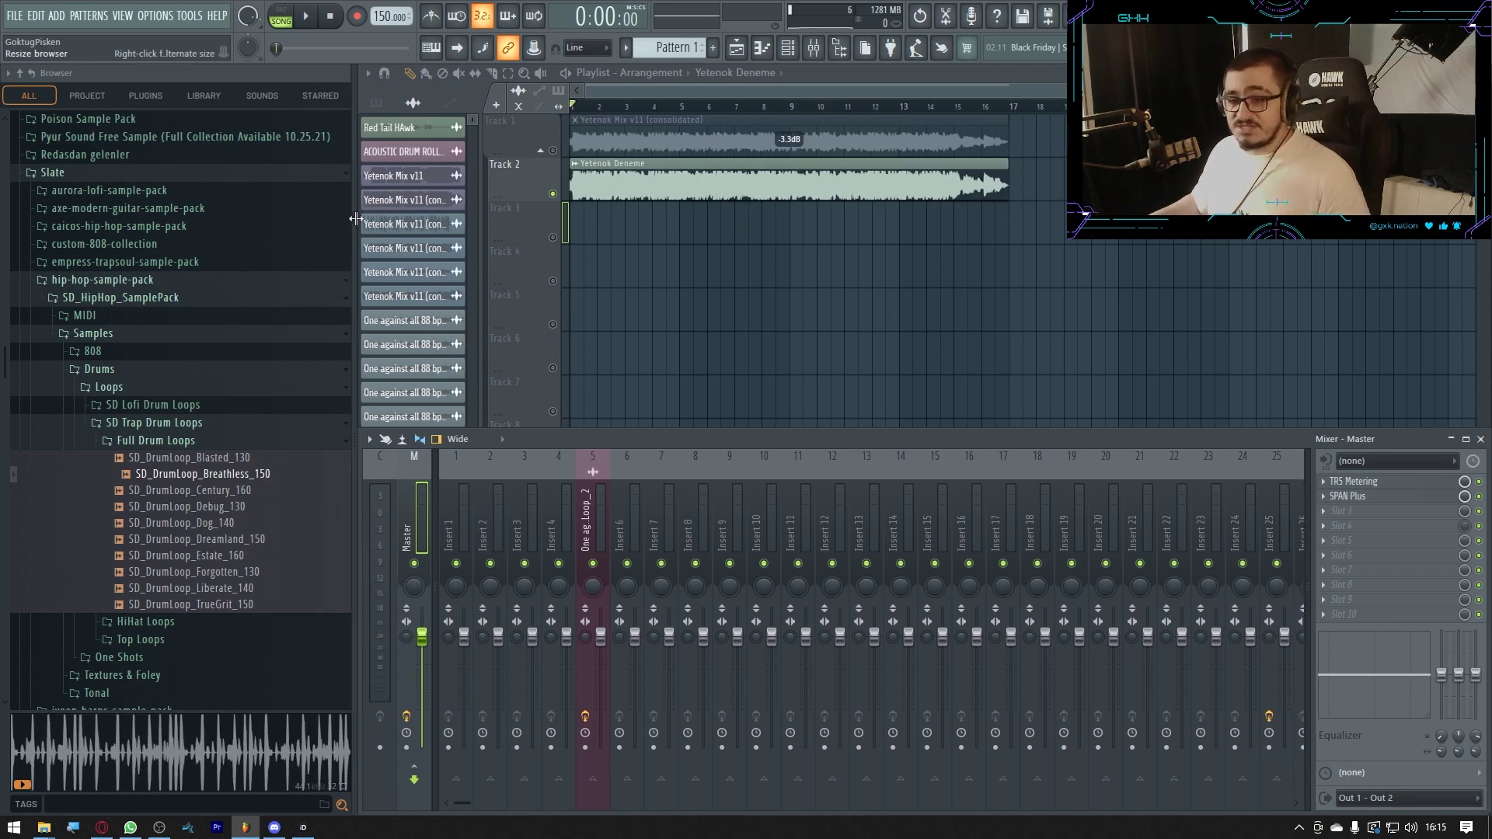
pyautogui.click(255, 95)
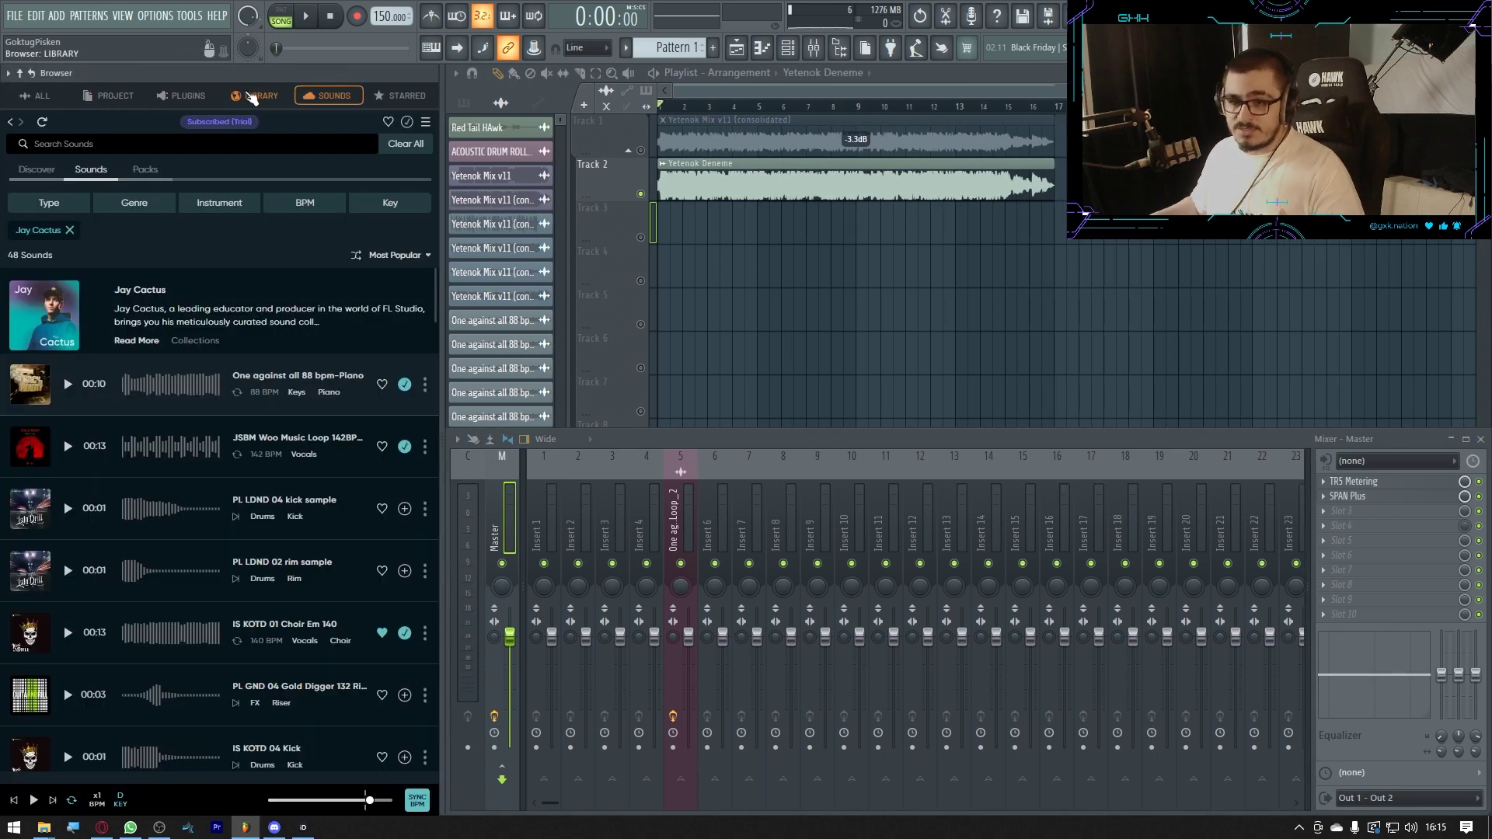